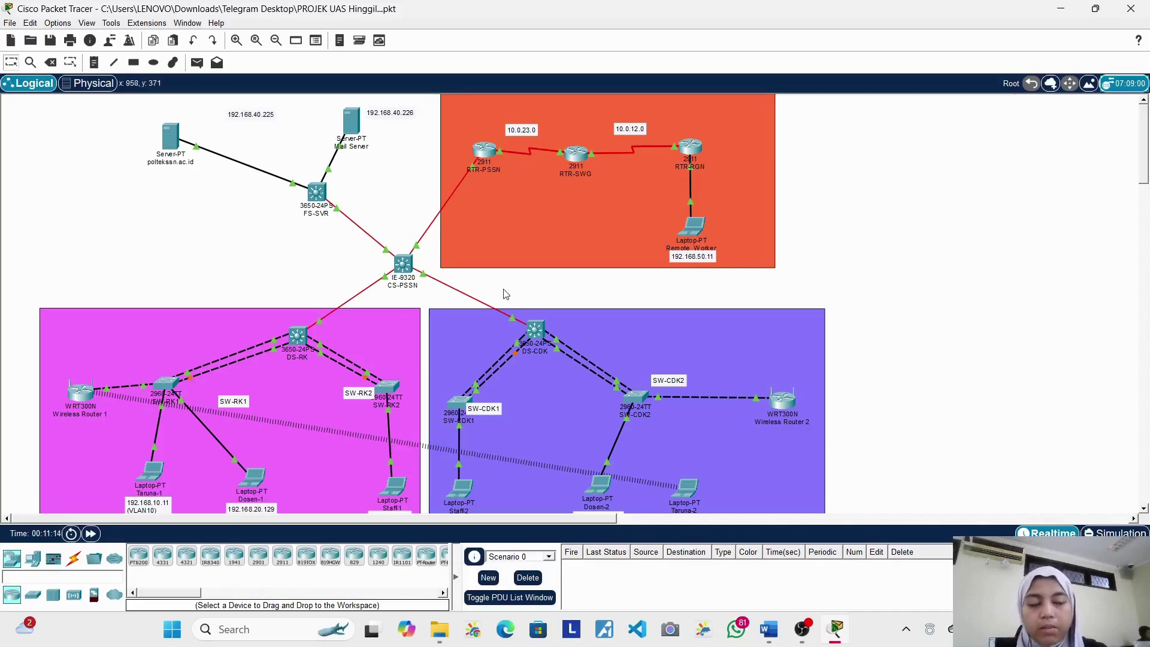
Step: Open the DS-RK switch's CLI console and wake it to the login prompt
scroll(637, 386, down, 1)
scroll(637, 387, down, 1)
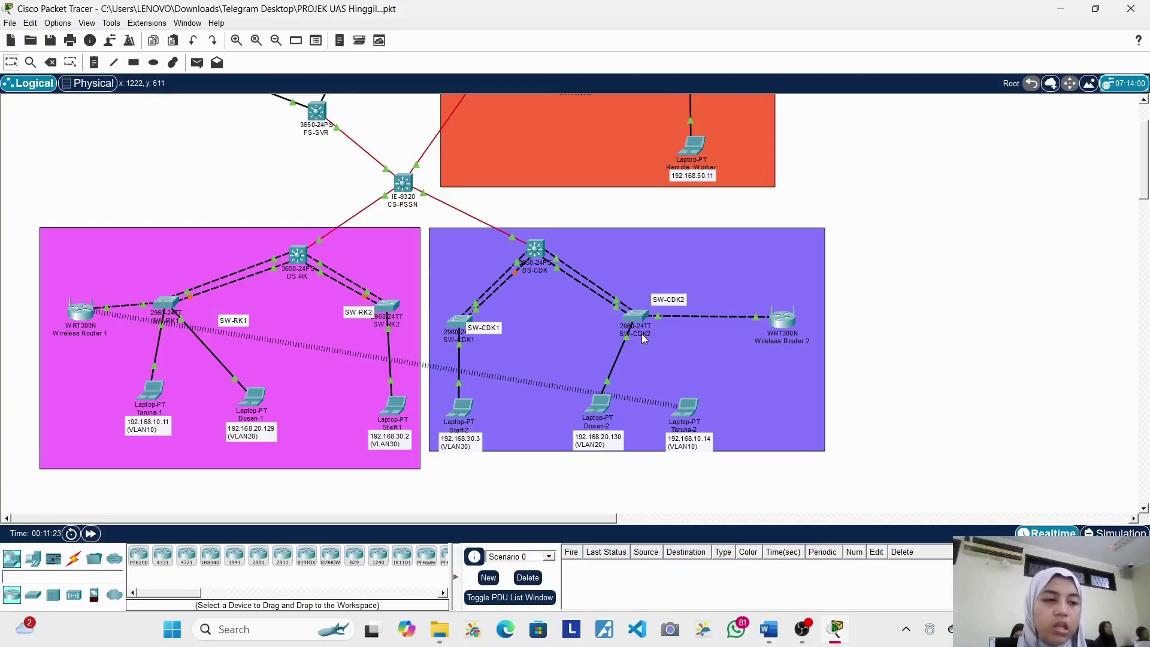
mouse_move(642, 333)
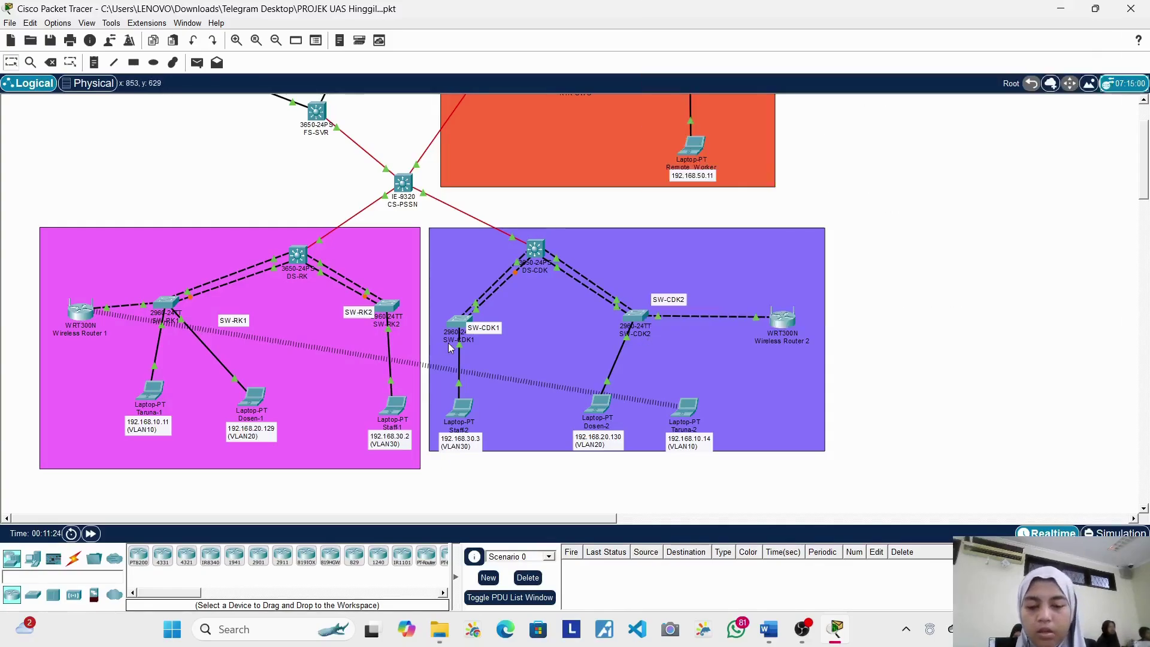
scroll(448, 343, up, 3)
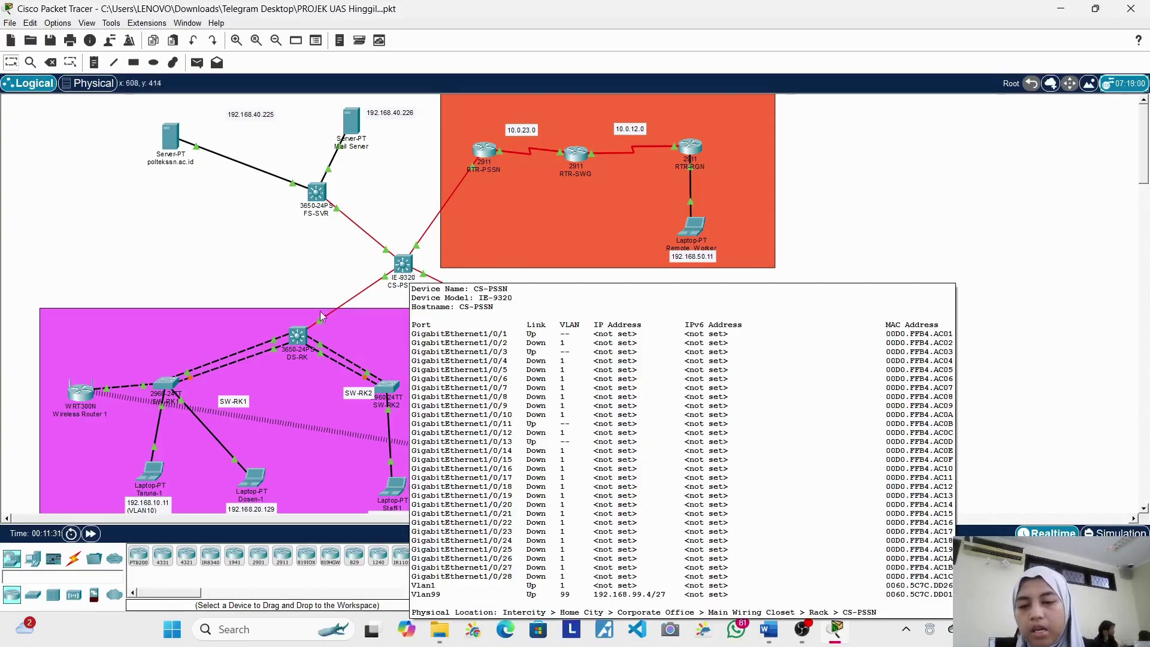
click(303, 339)
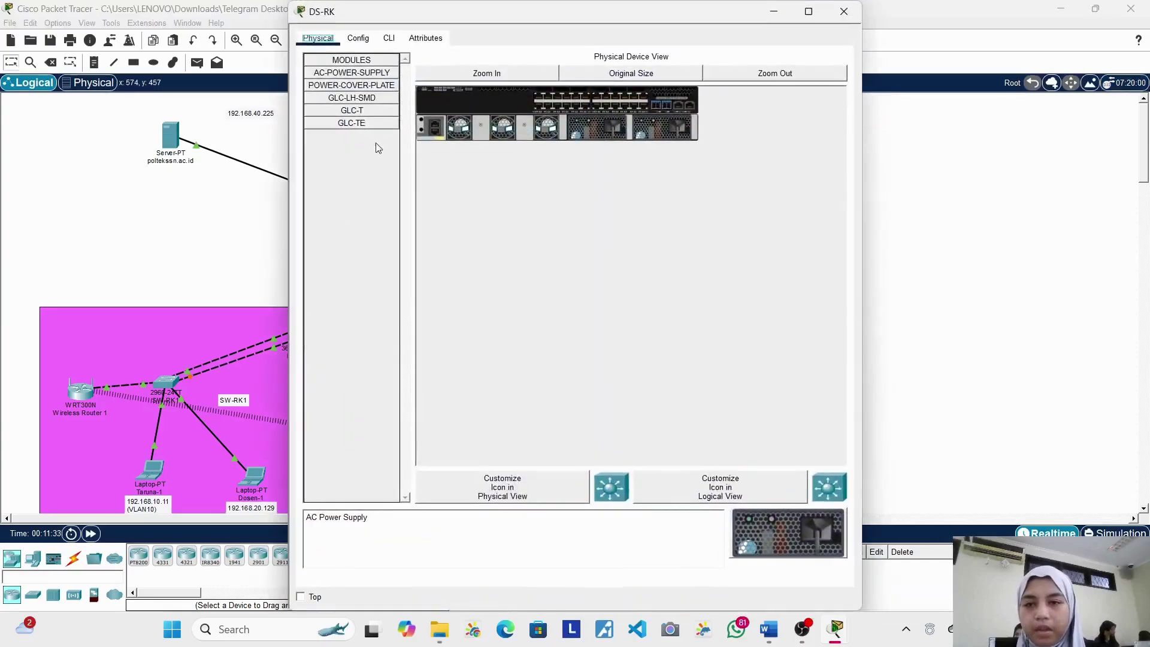
click(389, 38)
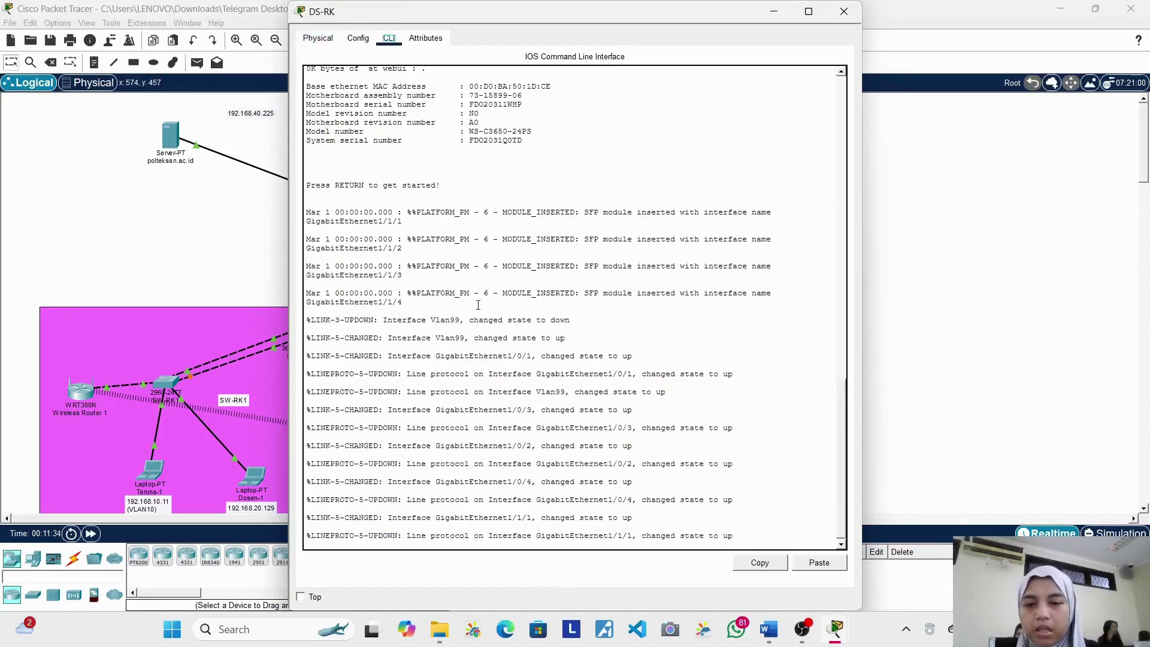
click(486, 244)
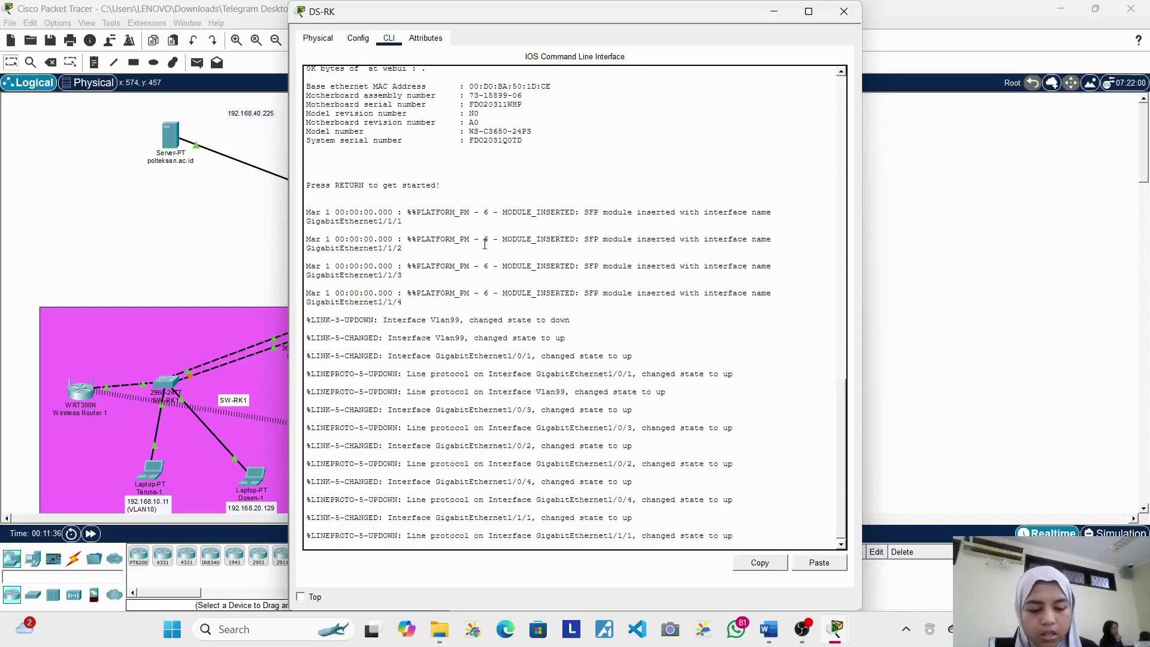
key(Return)
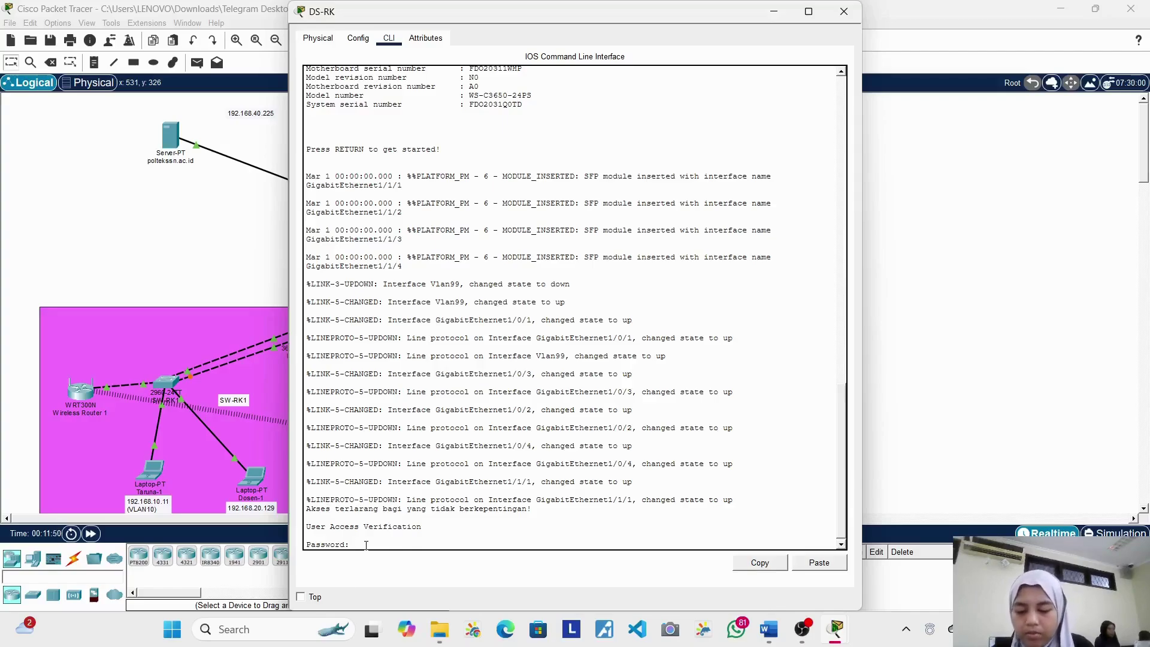
Step: Log in with the console password, enable privileged mode with its password, and start typing conf t
key(Return)
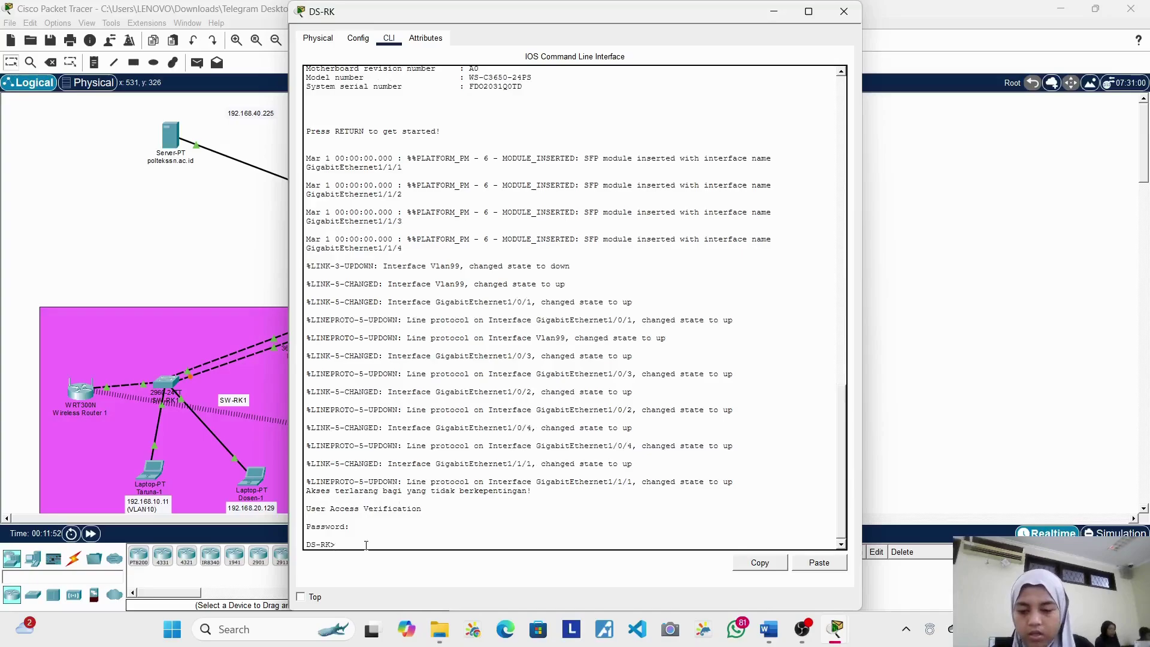
text(en)
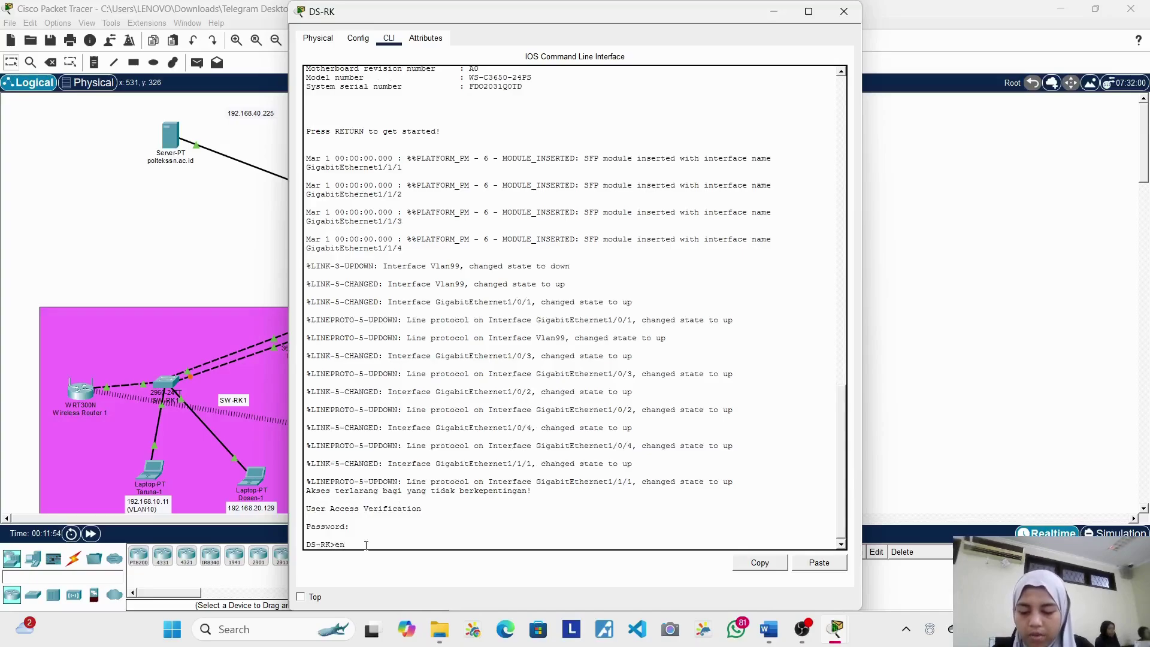
text(a)
key(Return)
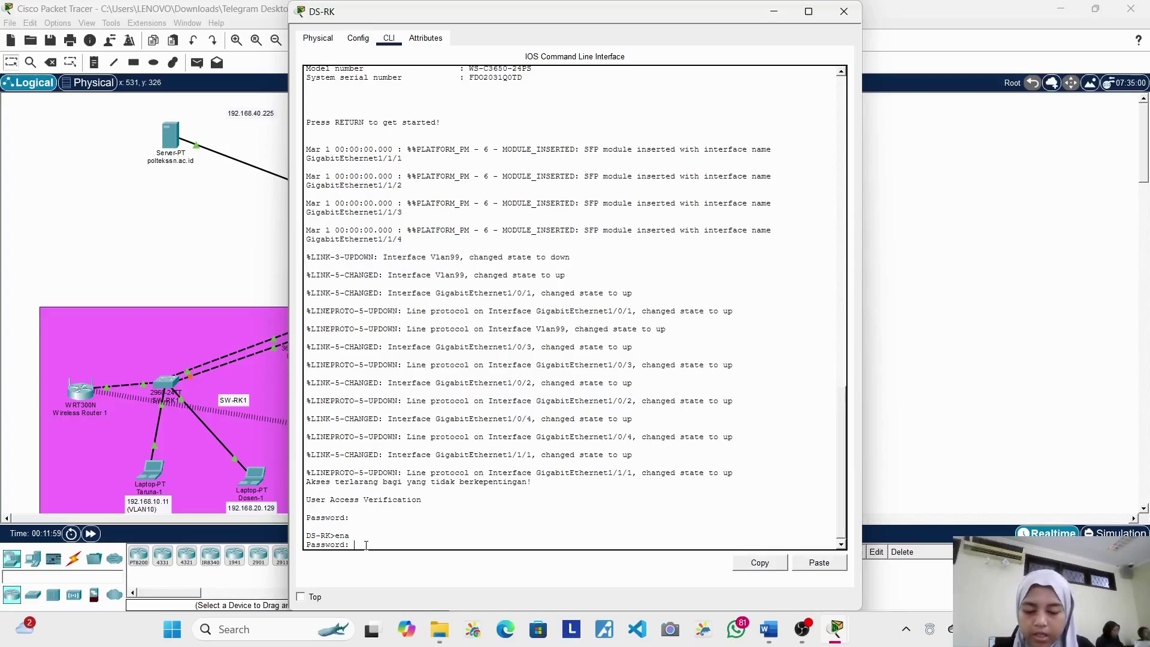
key(Return)
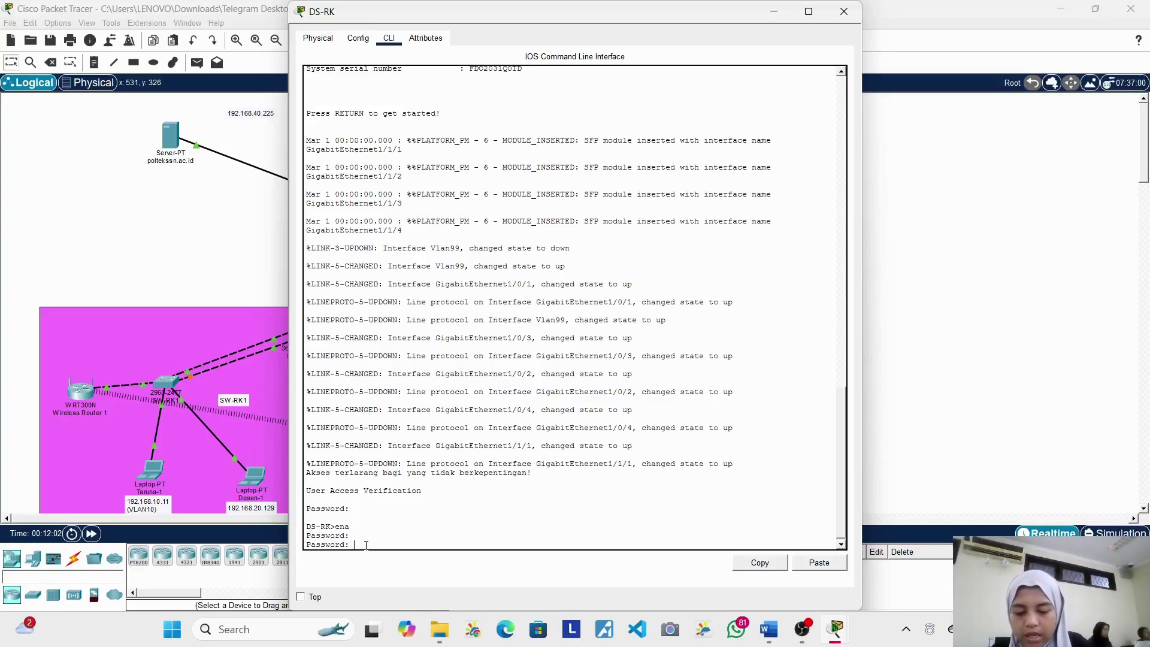
key(Return)
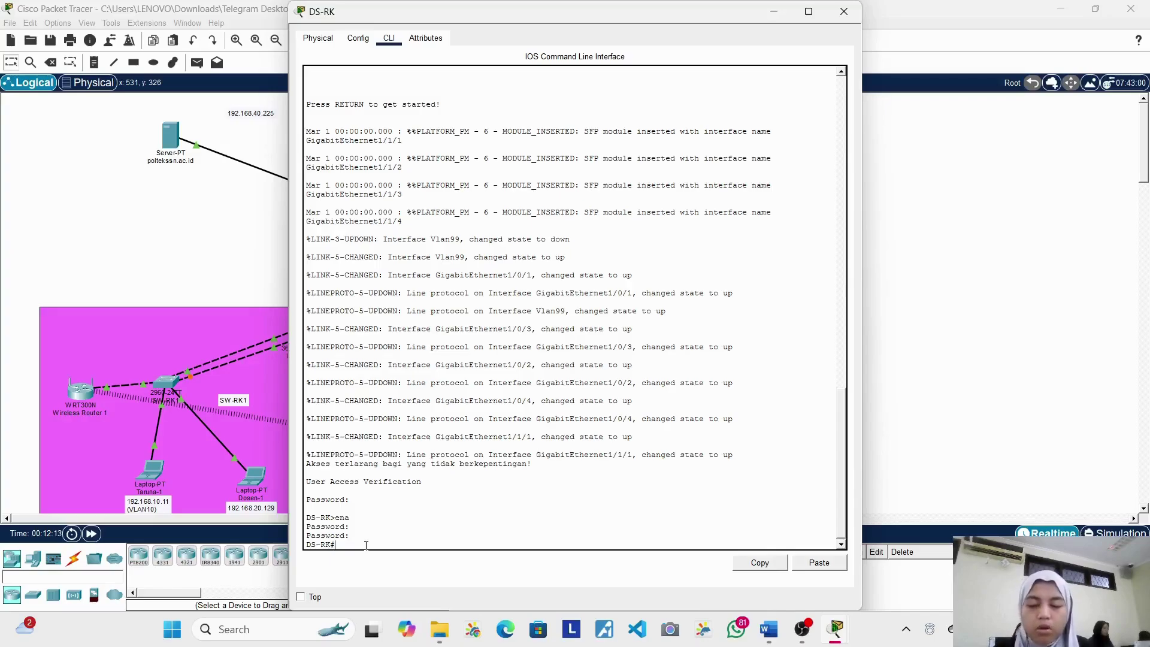
text(h)
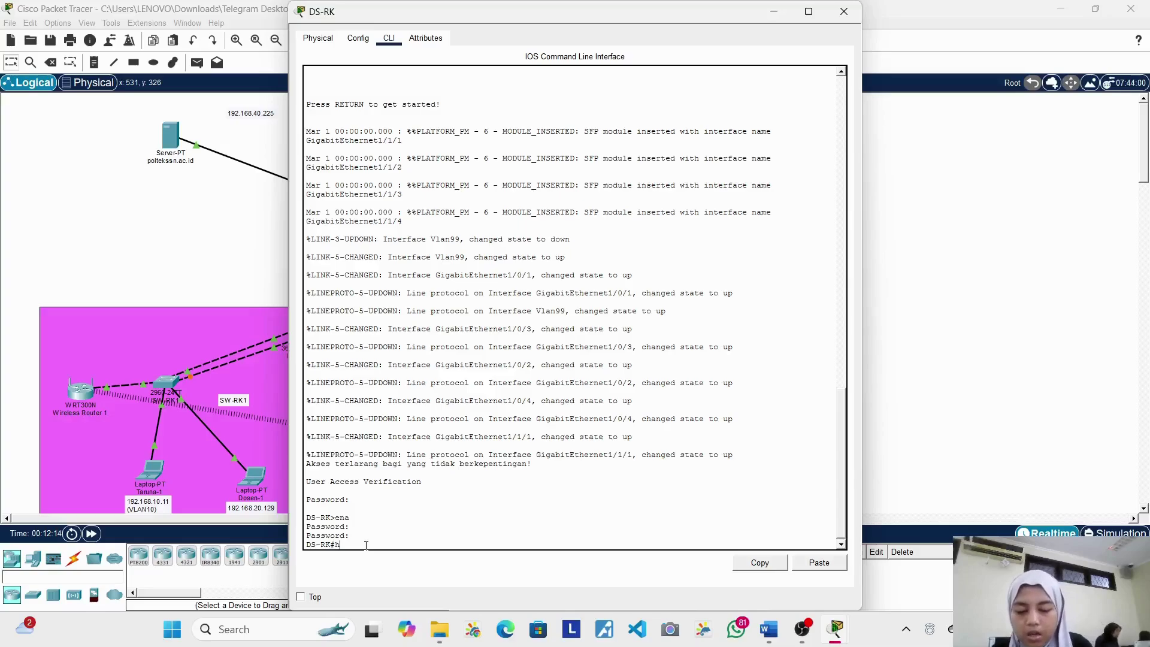
key(BackSpace)
text(co)
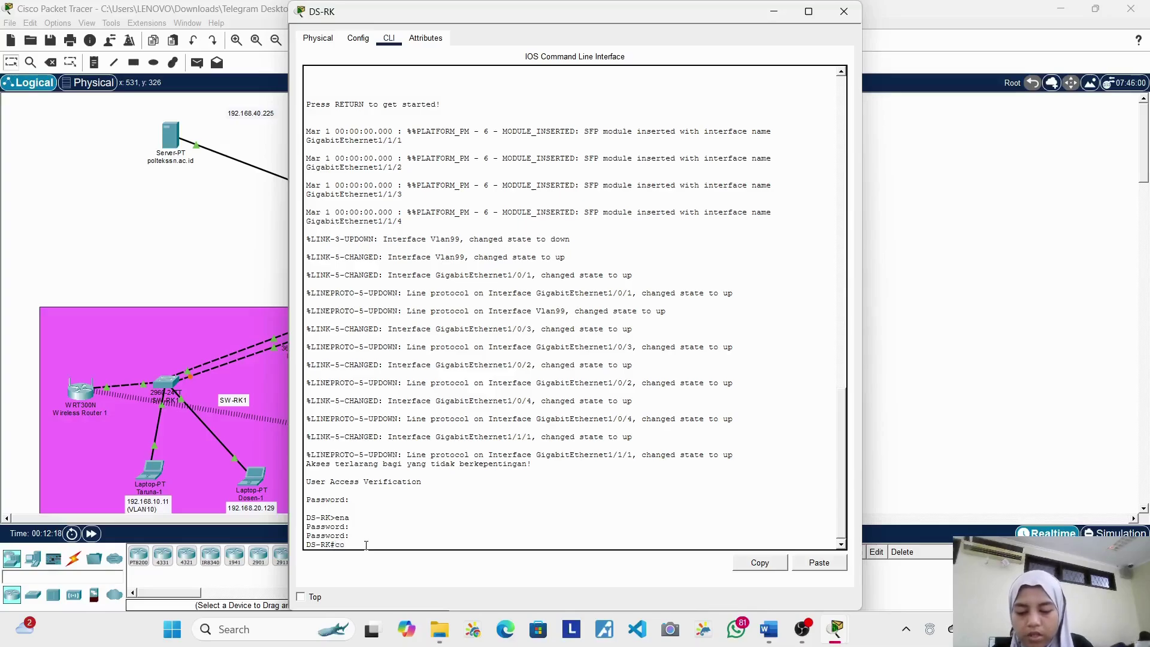
text(nf t)
Step: Enter global configuration and mistakenly set the hostname to Ds-roebi
key(Return)
text(hod)
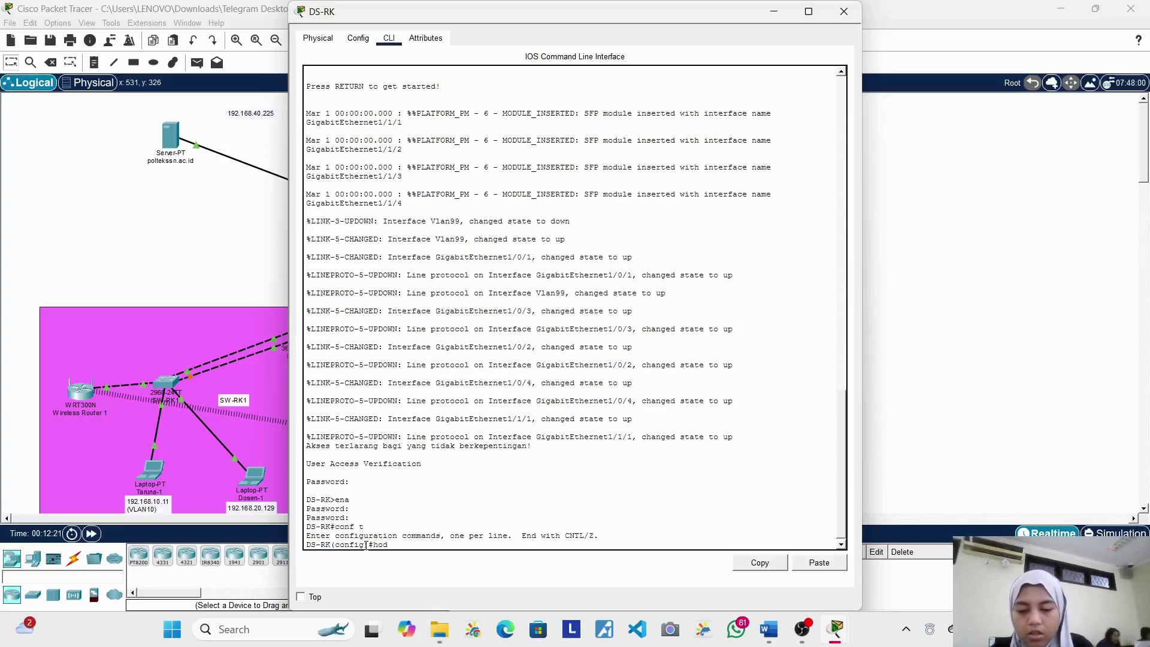
key(BackSpace)
text(st)
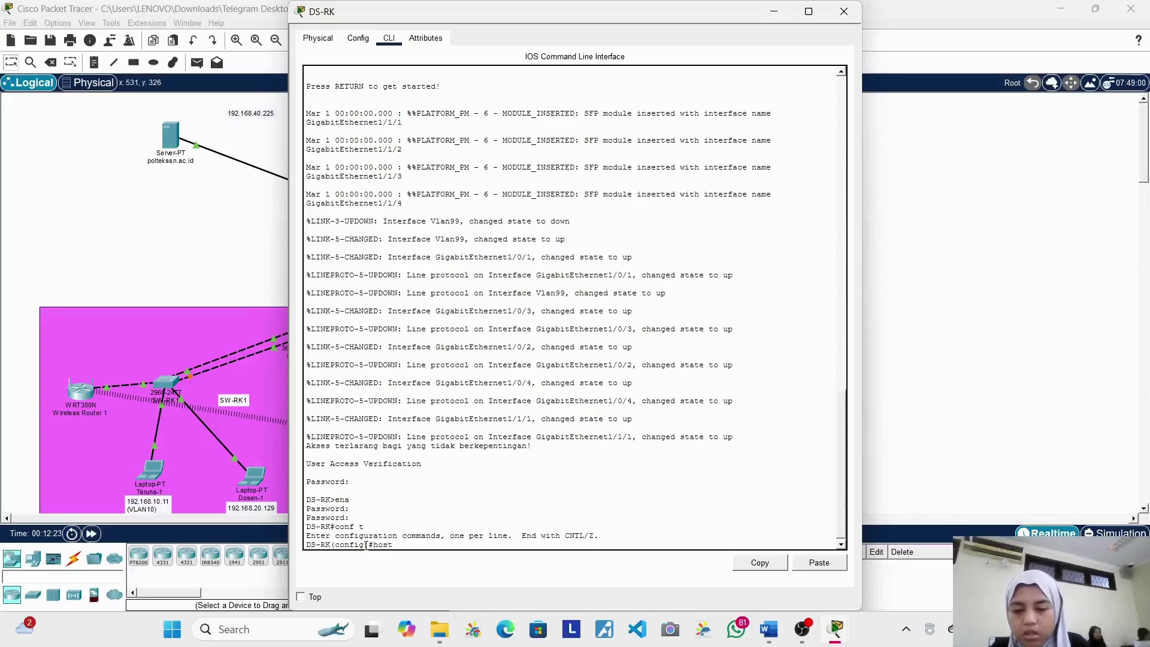
text(name )
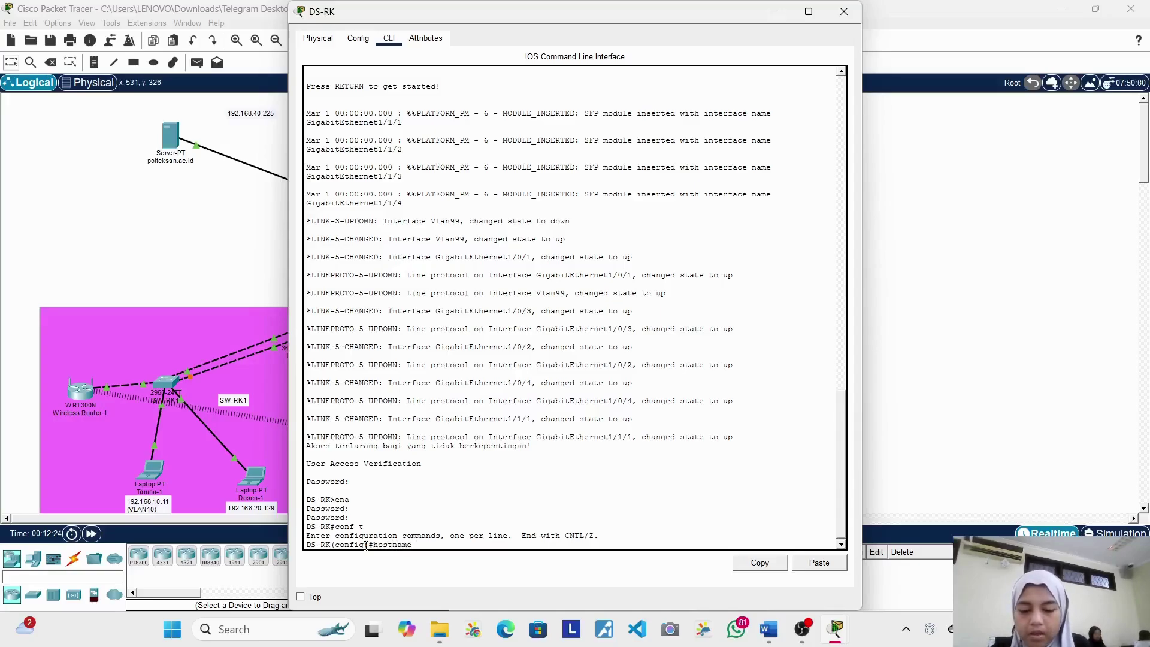
text(D)
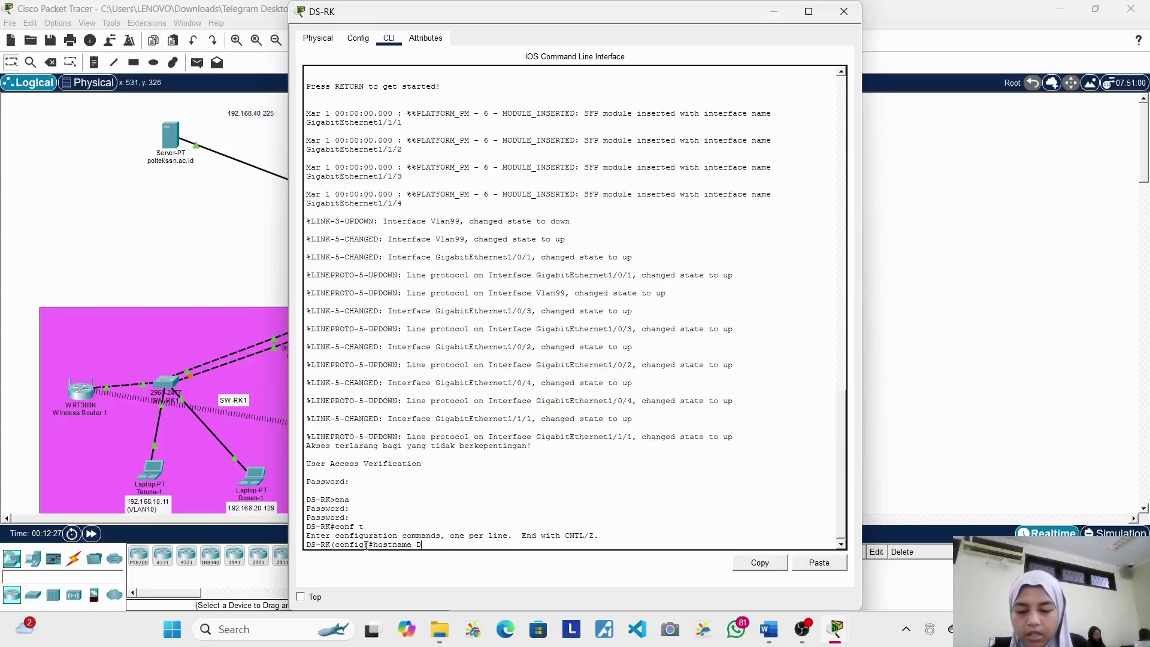
key(BackSpace)
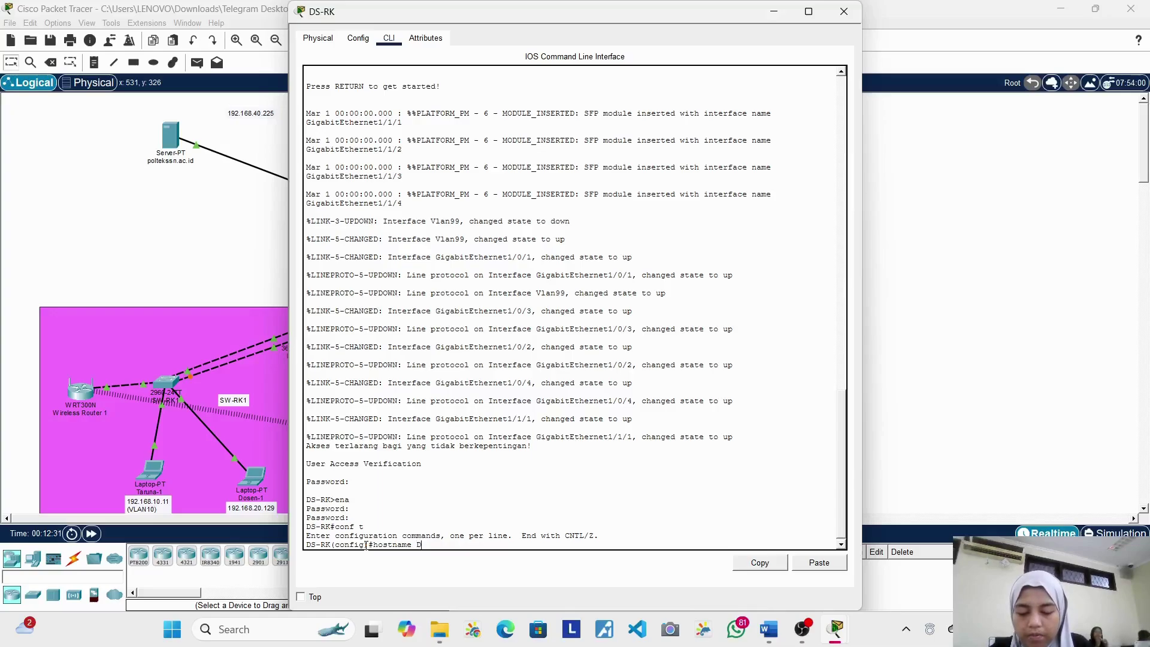
text(Ds)
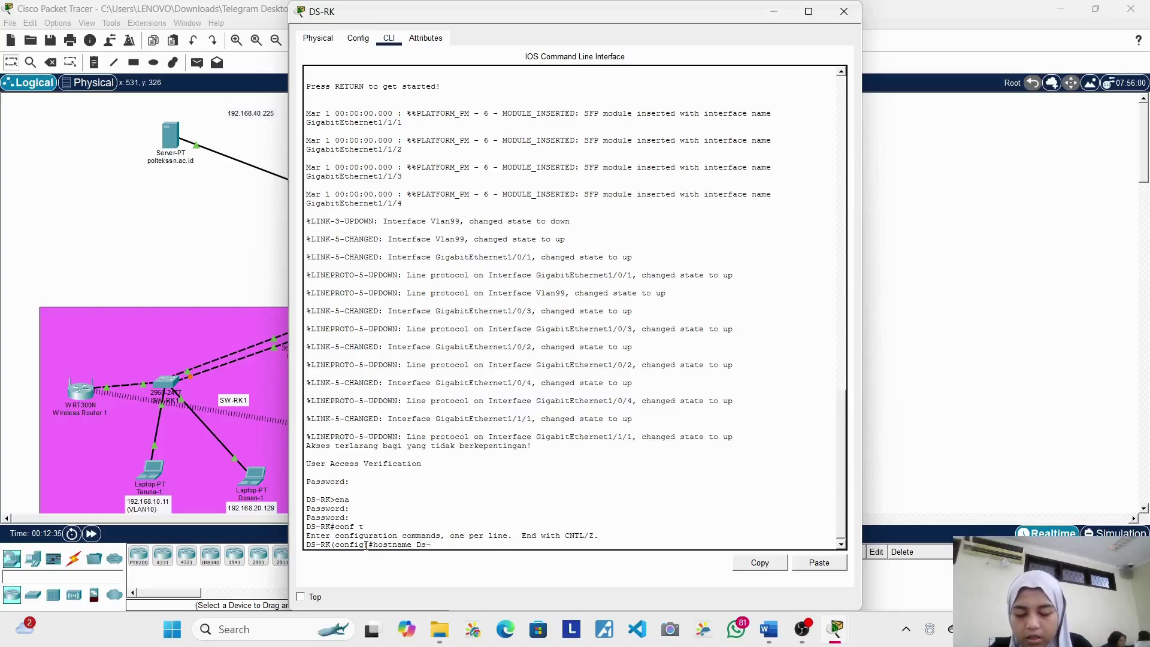
text(-roebi)
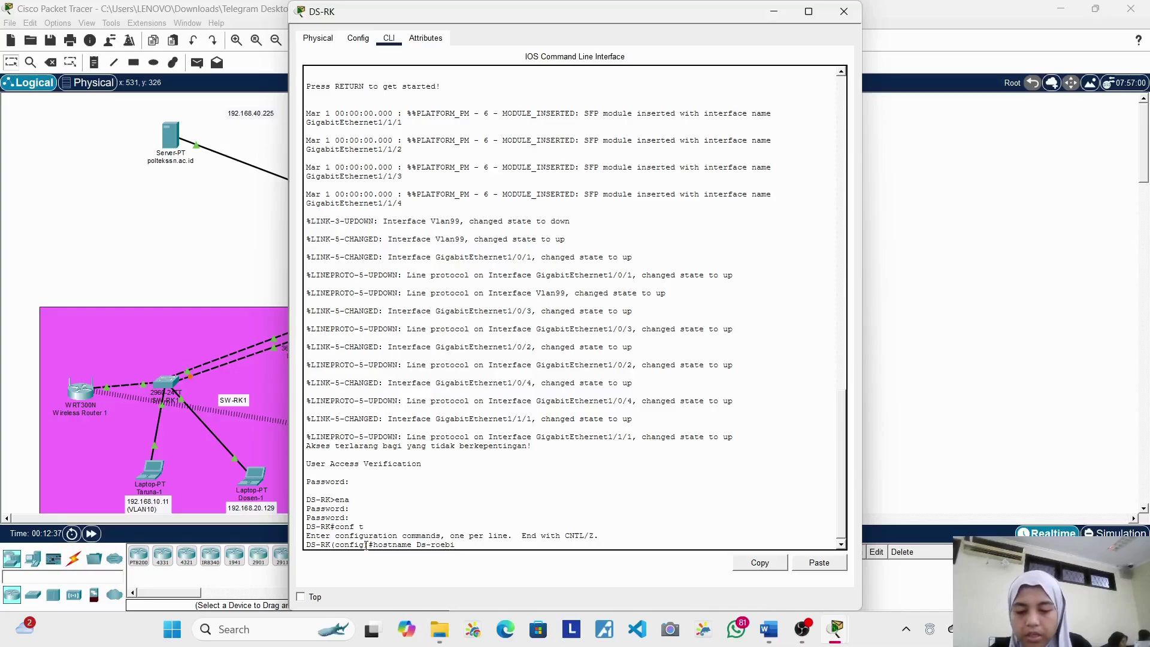
key(Return)
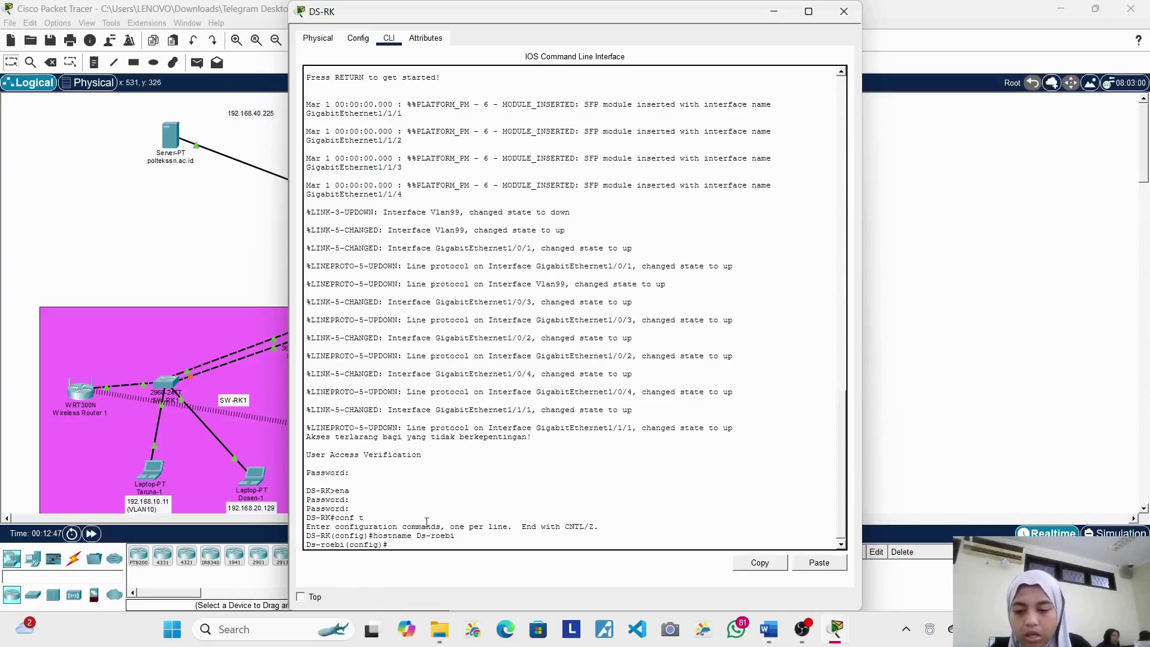
Step: Correct the switch hostname to DS-RK
text(hostname DS)
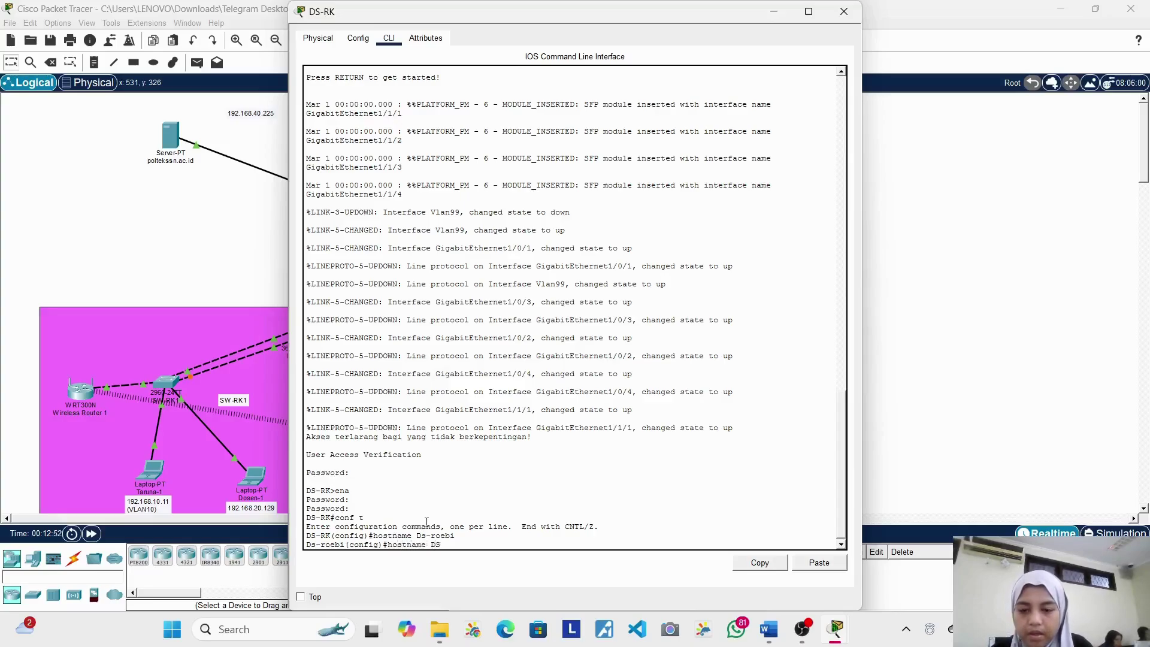
text(-CDK)
key(BackSpace)
key(BackSpace)
key(BackSpace)
text(RK)
key(Return)
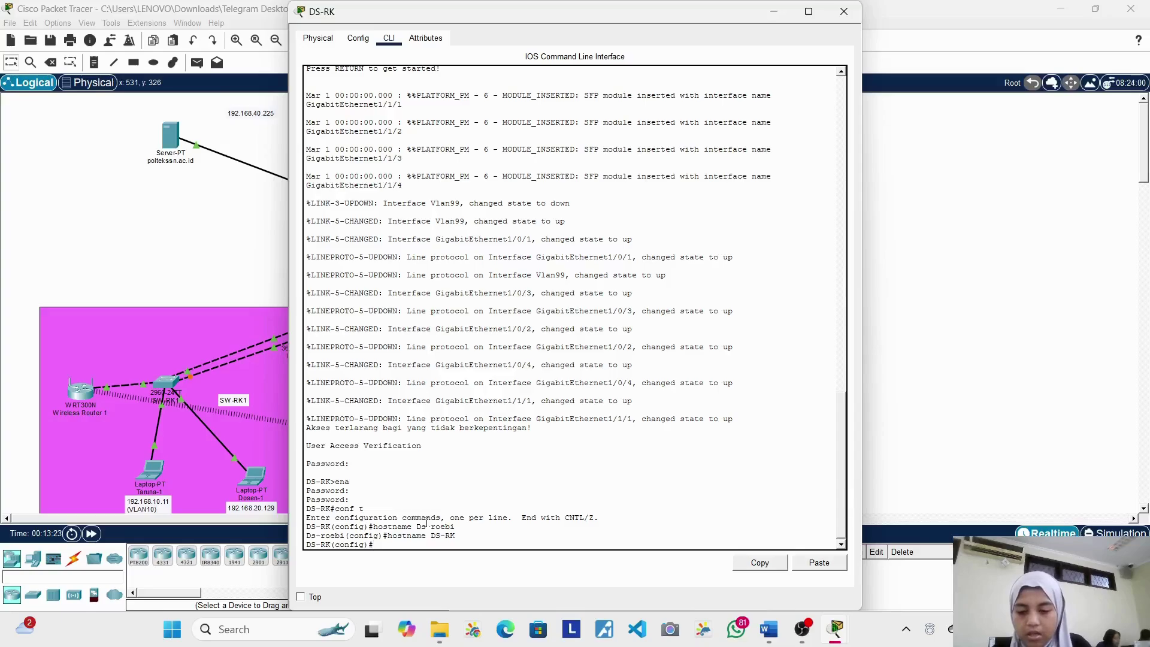
Step: Give console line 0 a password and require login on it
text(line console 0)
key(Return)
text(passwor)
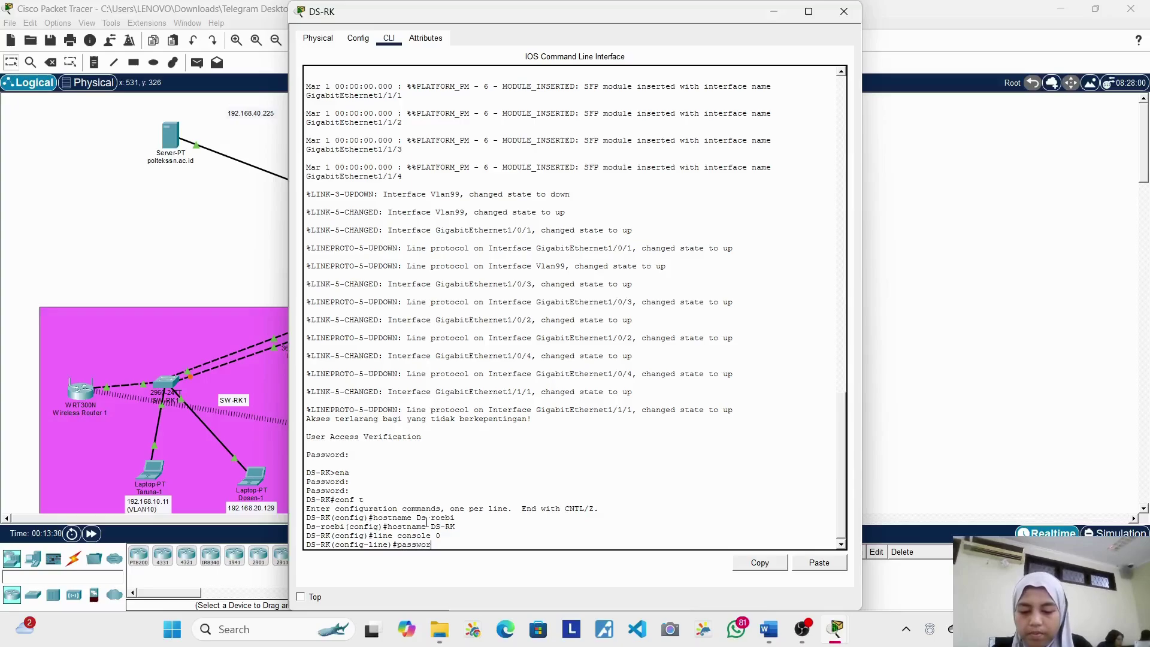
text(d bss)
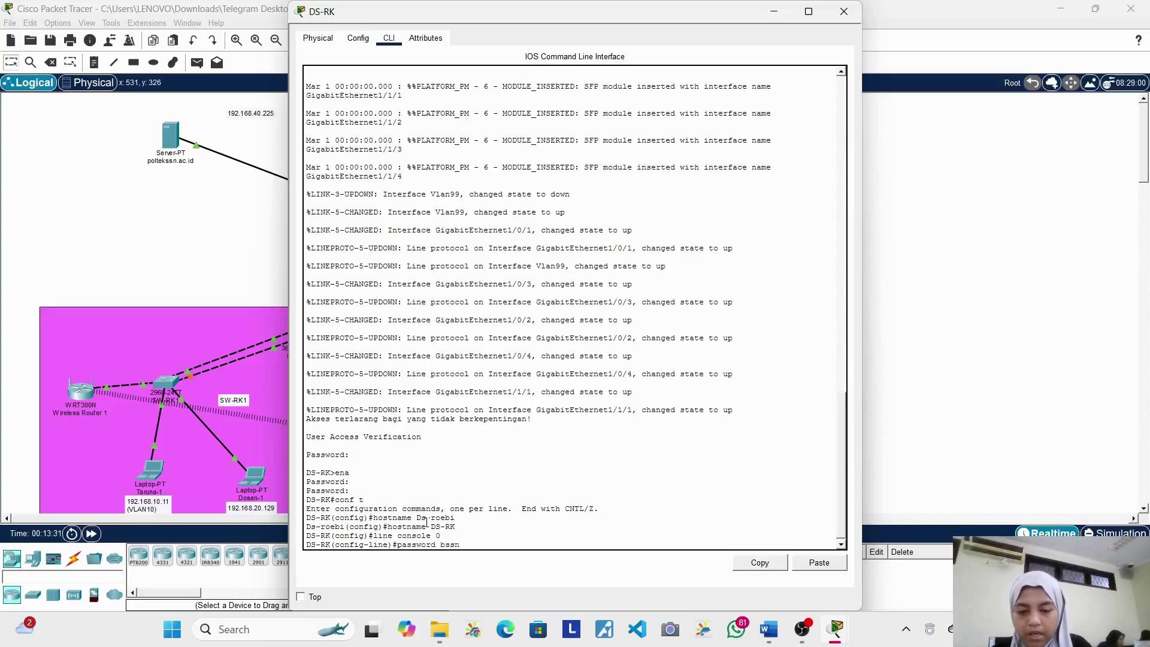
text(n)
key(Return)
text(login)
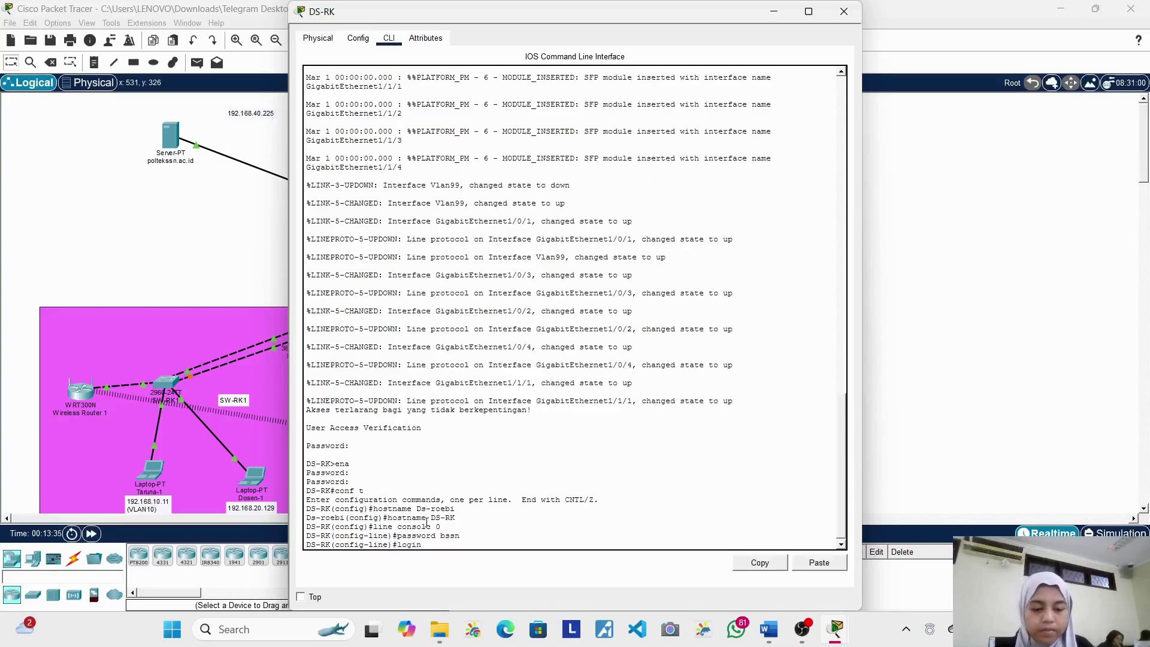
key(Return)
Step: Enter line vty 0 4, exit, re-enter line vty 0 4, and erase a partly typed 'pas'
text(line vty 0)
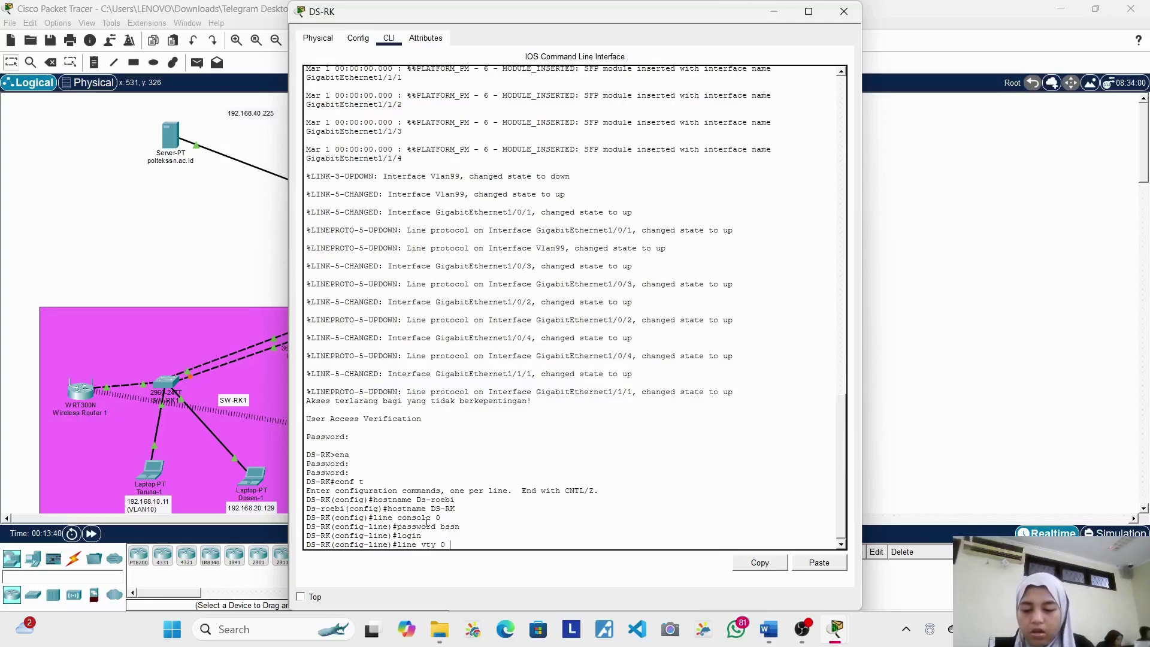
text( 4)
key(Return)
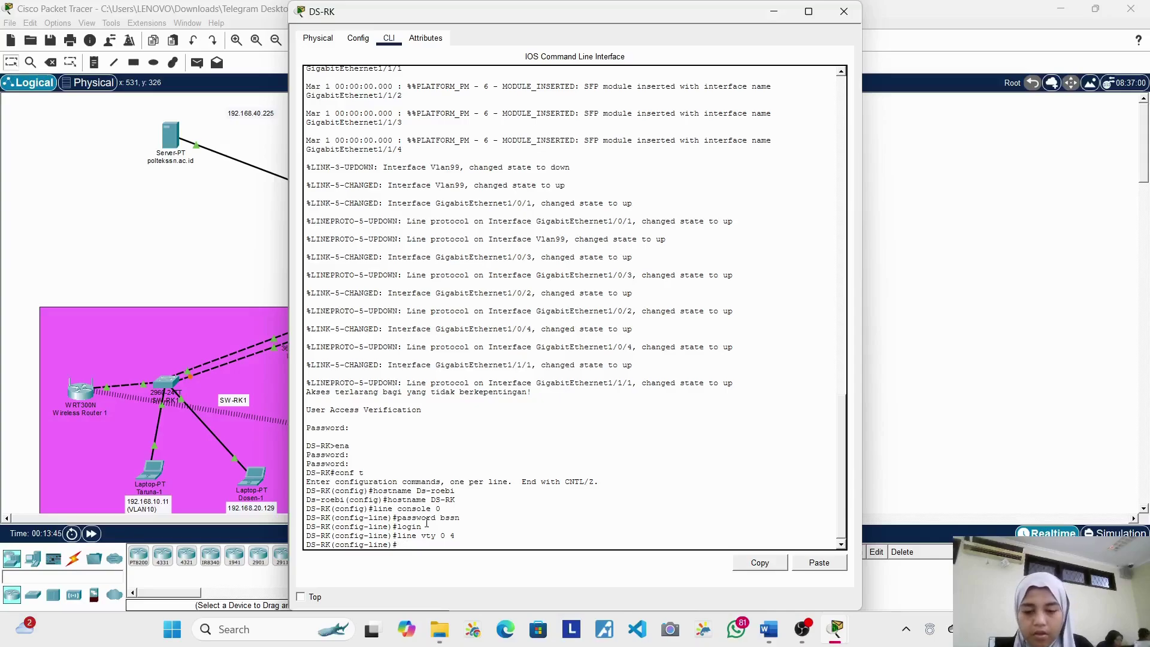
text(xi)
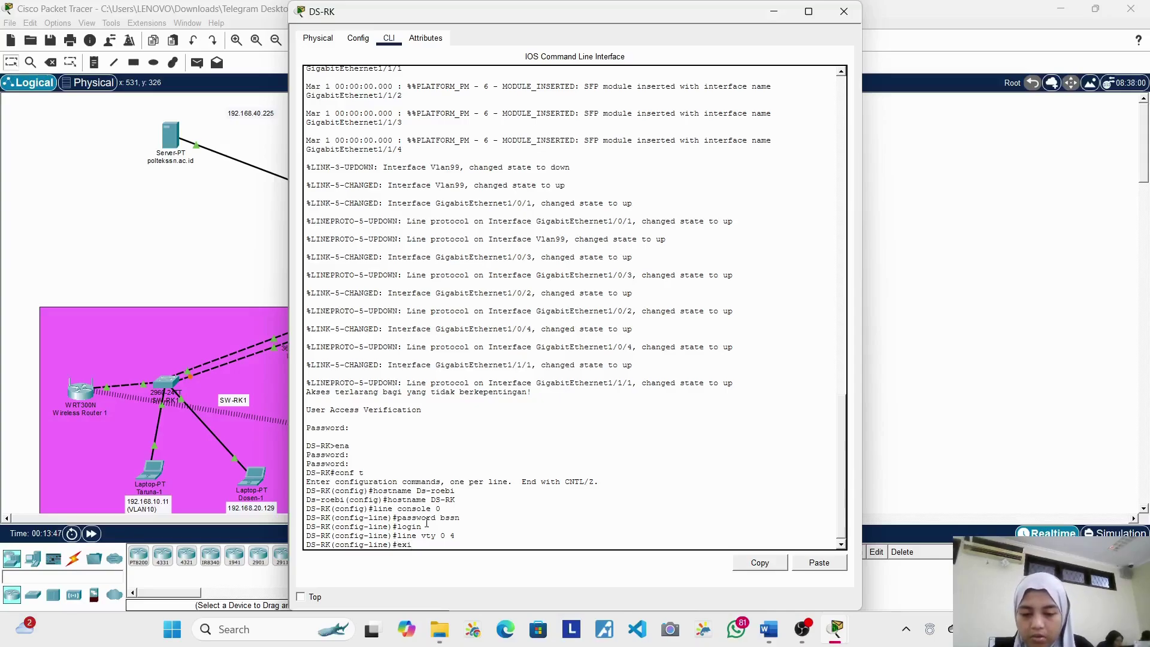
text(t)
key(Return)
text(lien)
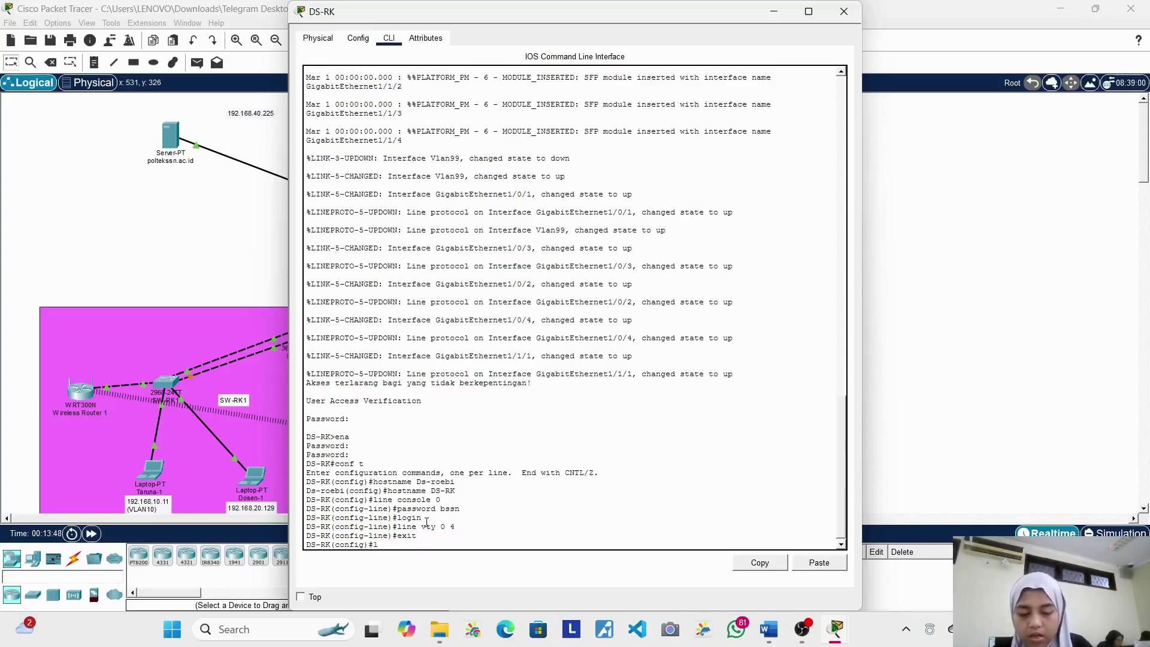
key(BackSpace)
key(BackSpace)
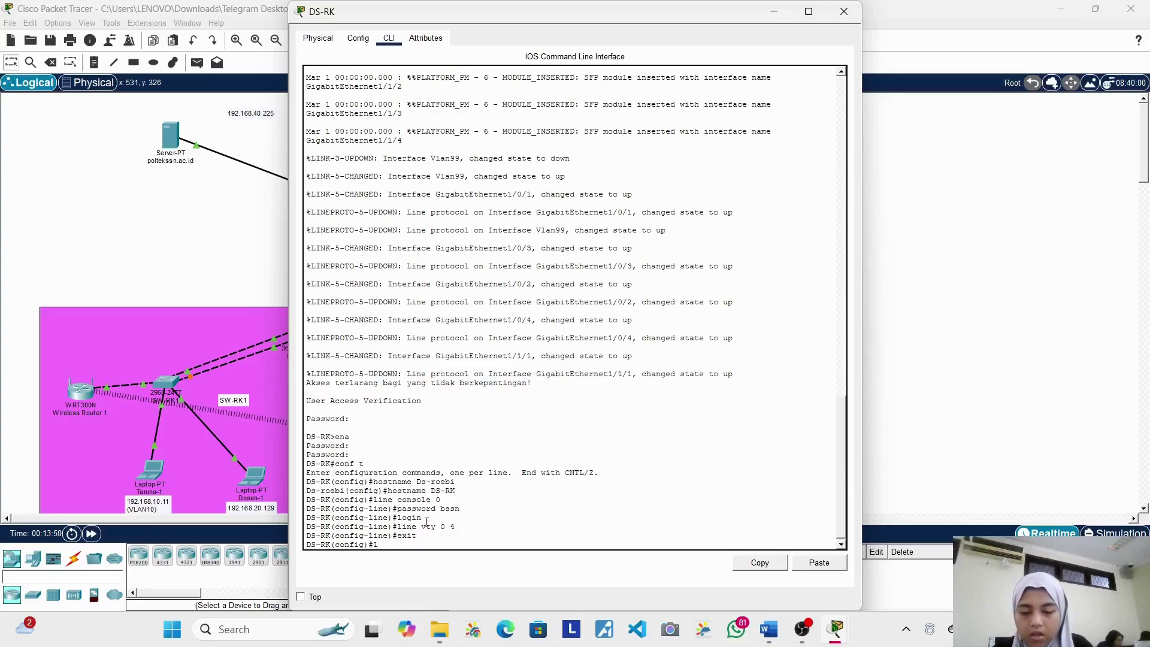
text(ine vt)
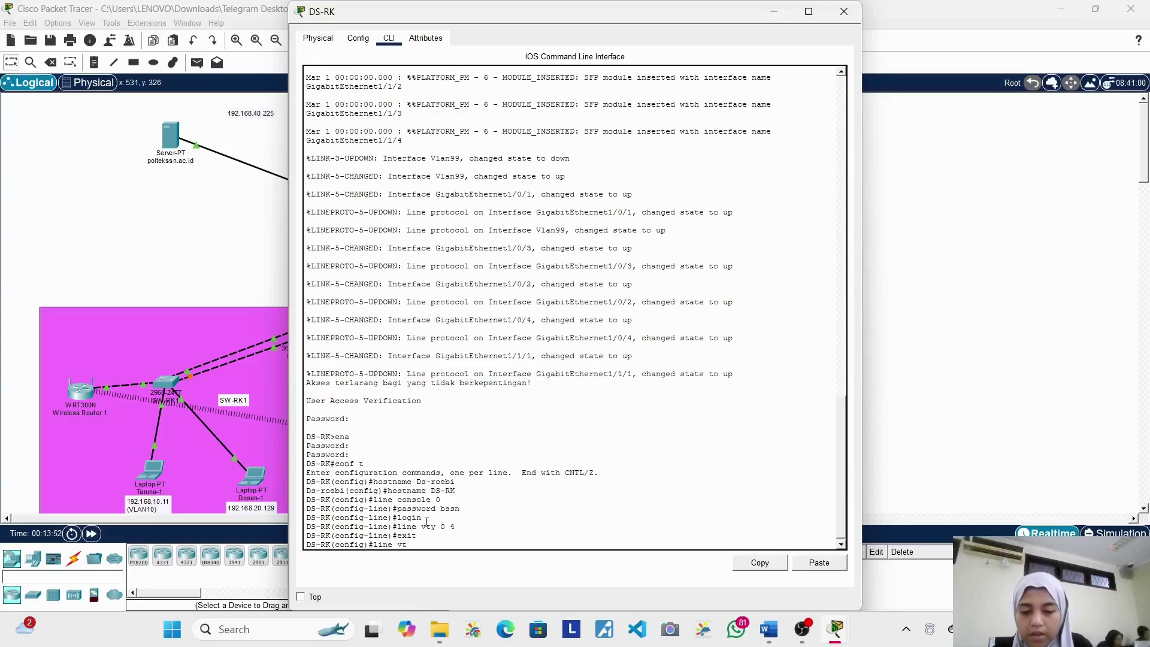
text(y 0)
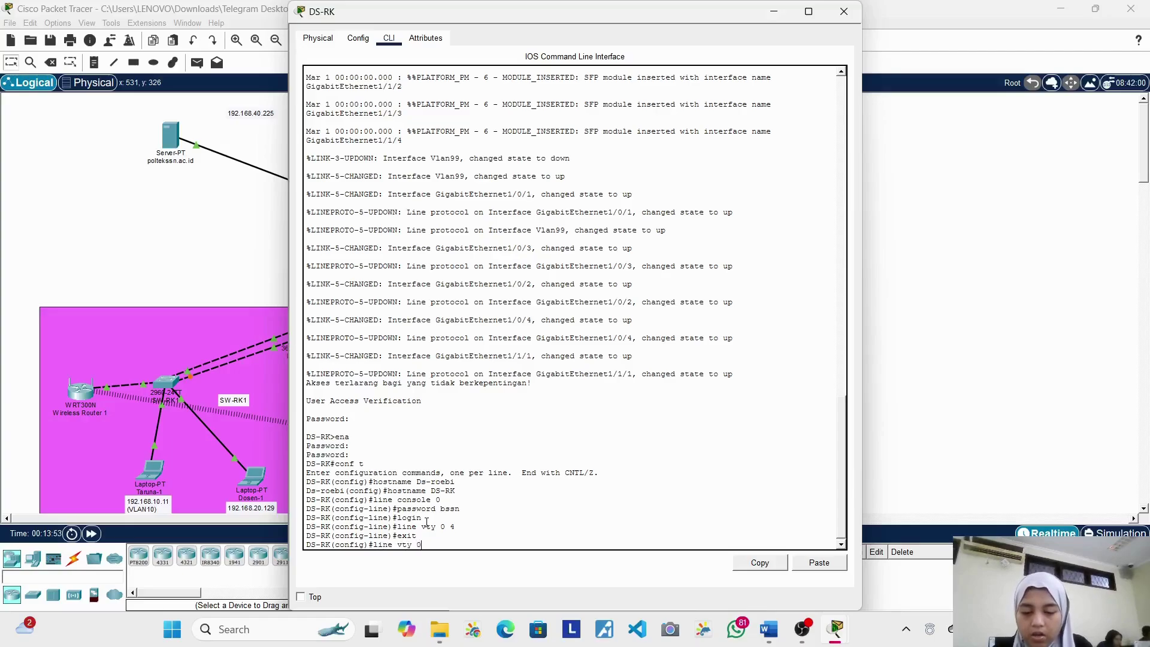
text( 4)
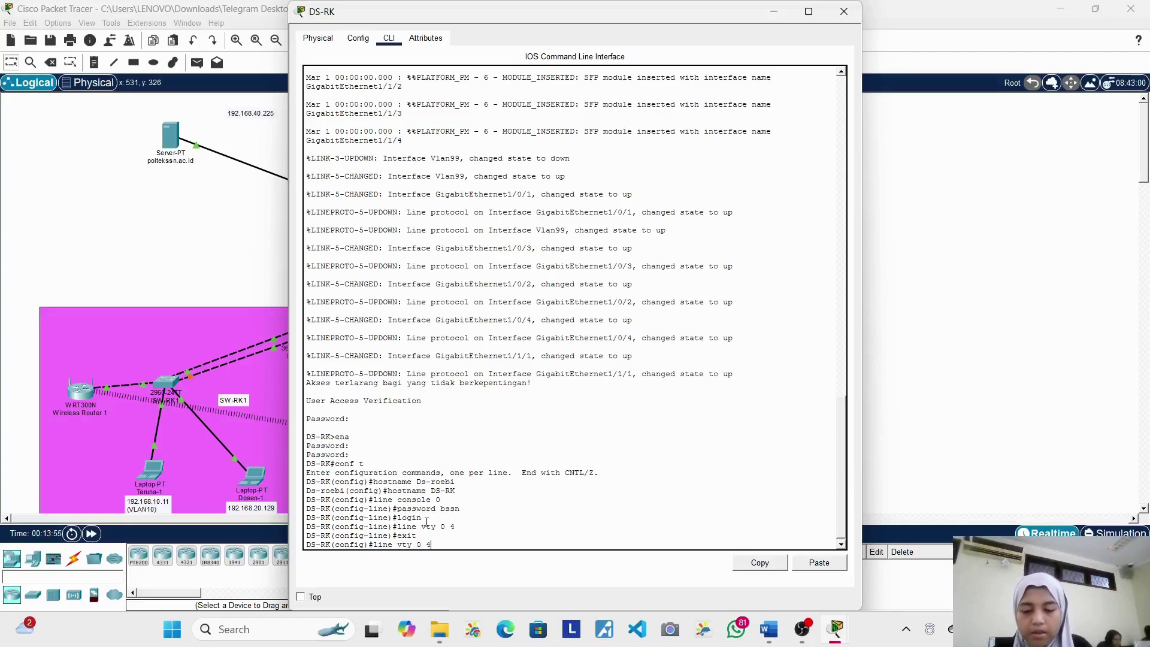
key(Return)
text(pas)
key(BackSpace)
key(BackSpace)
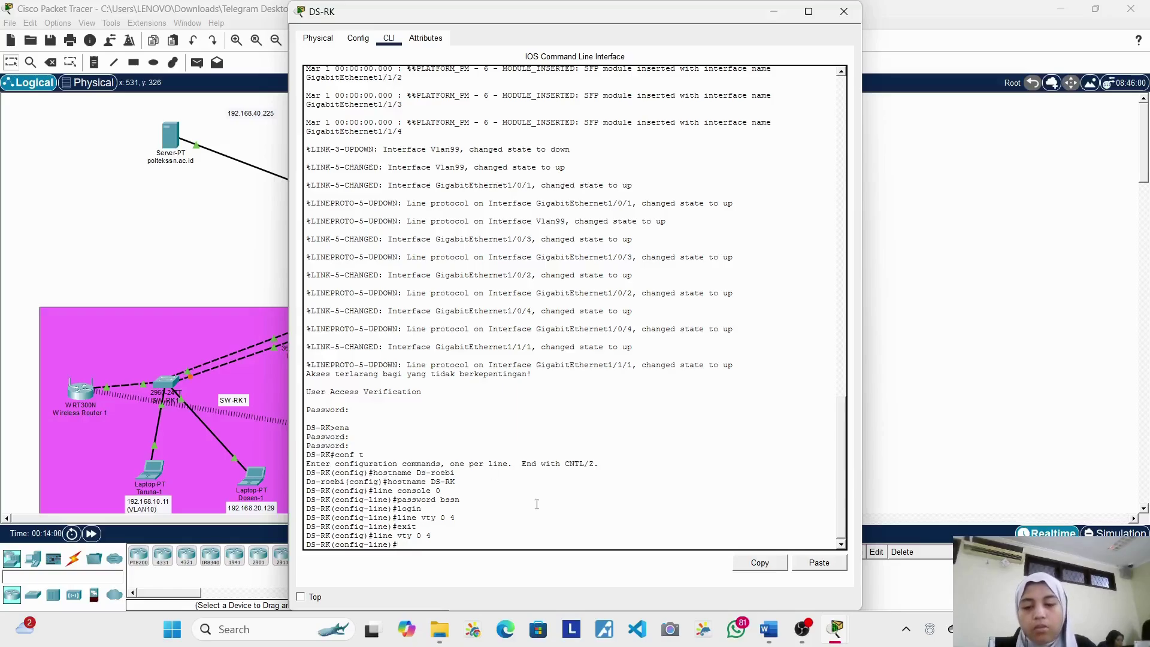
click(845, 12)
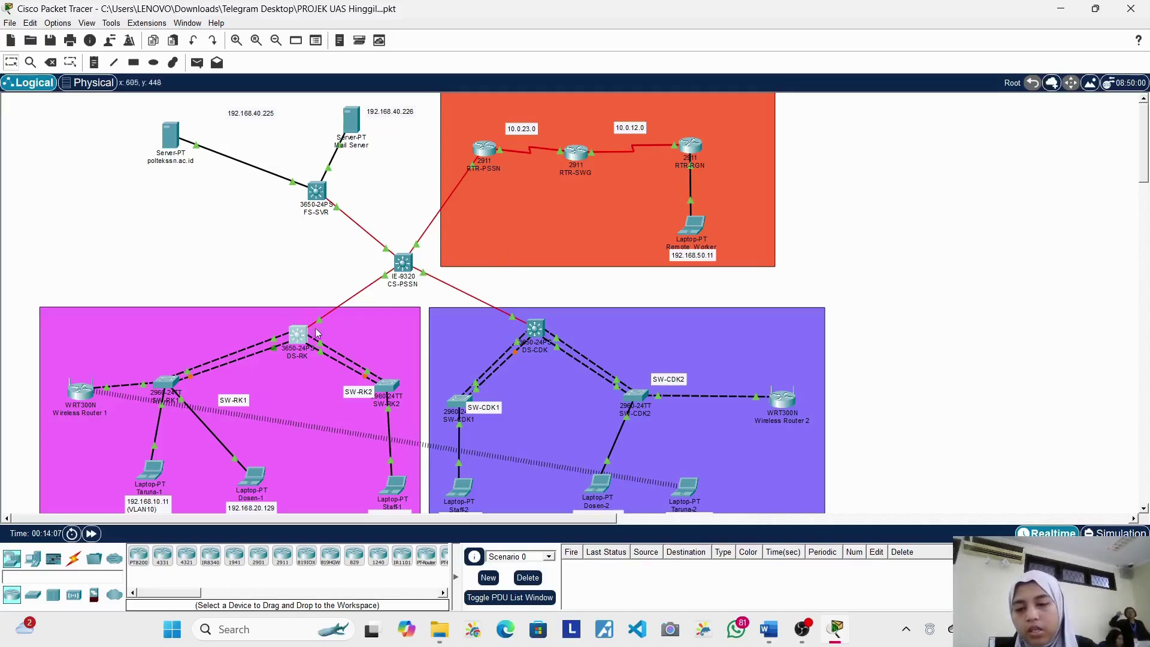
click(298, 340)
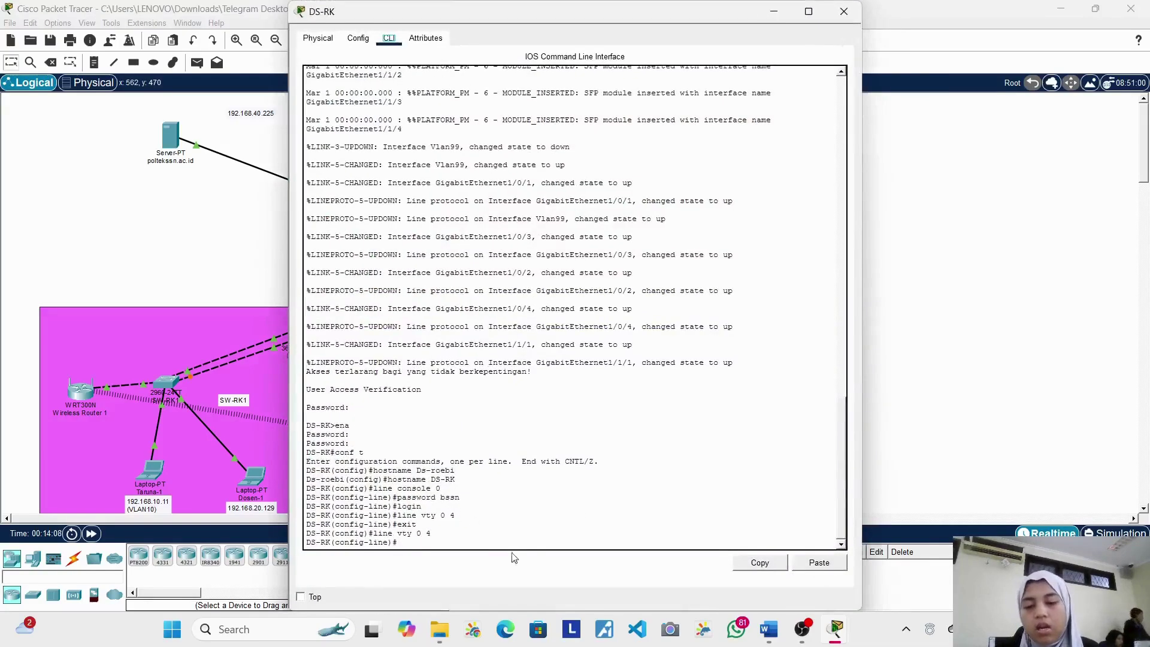
click(489, 548)
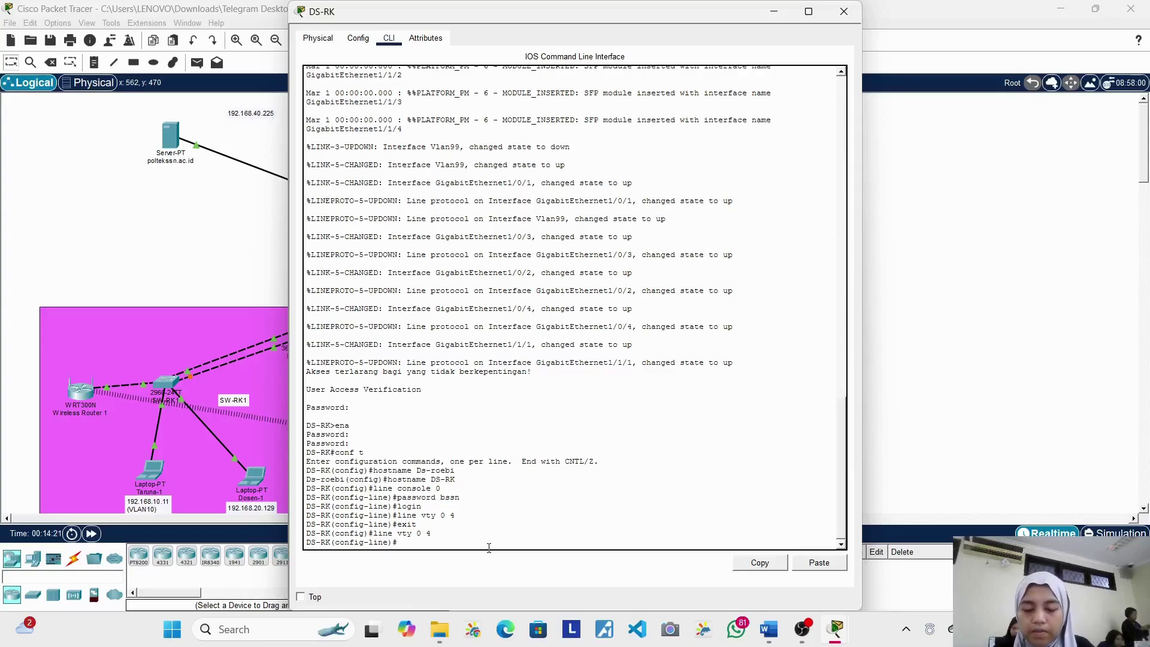
Step: Leave line configuration and enable service password-encryption
text(e)
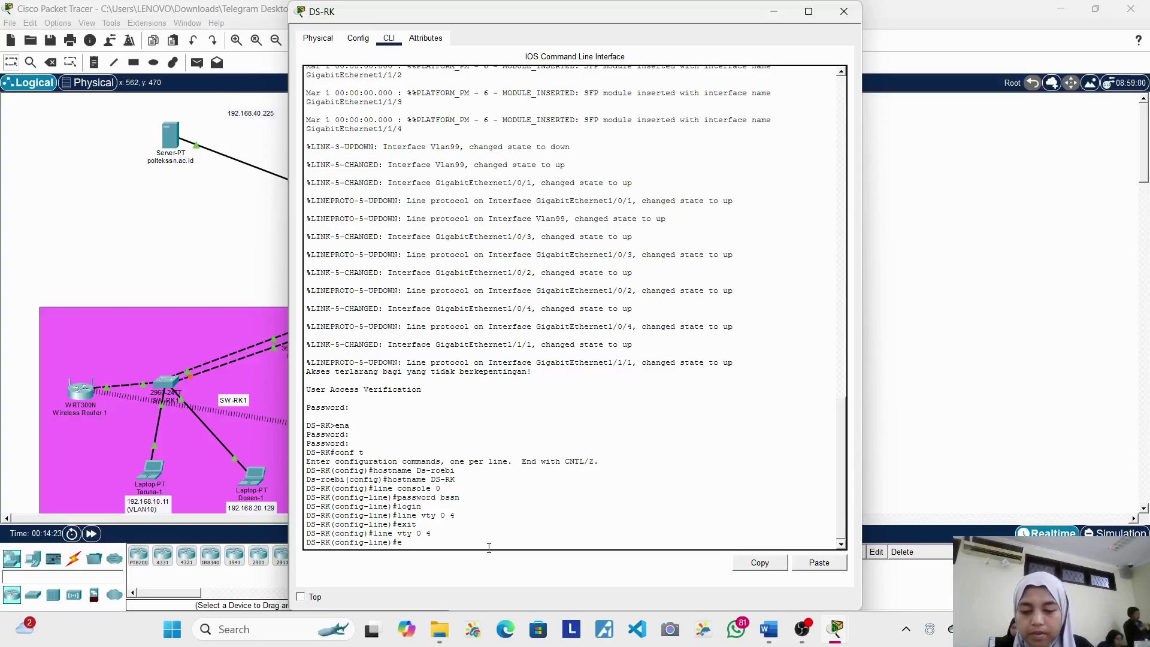
text(cit)
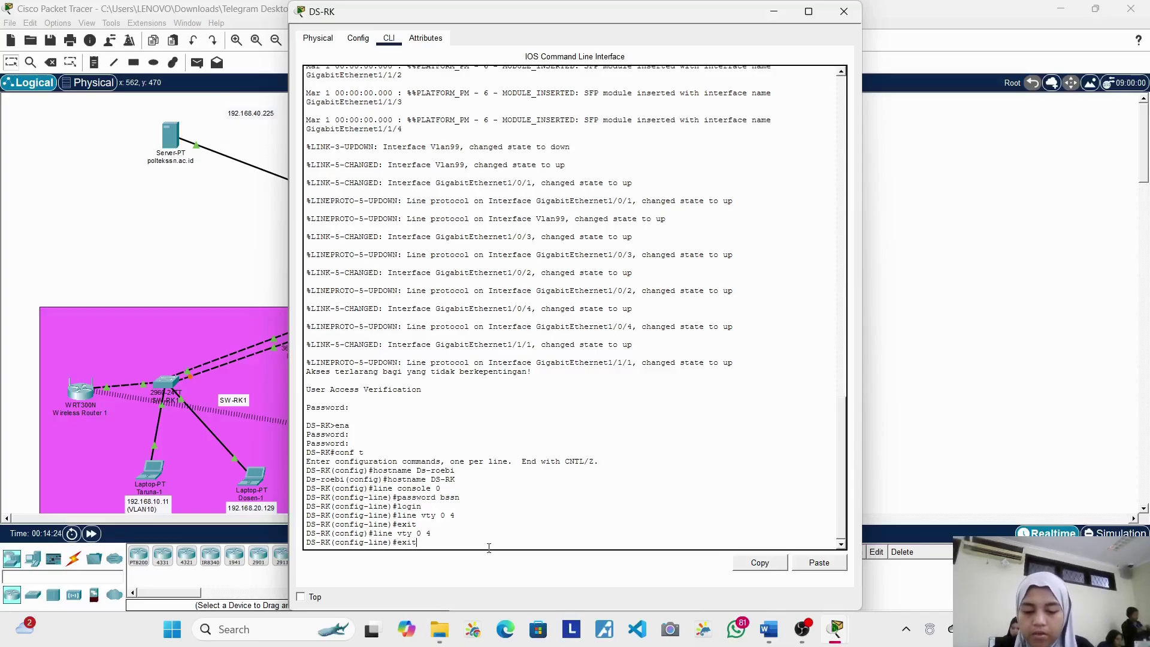
key(Return)
text(ser)
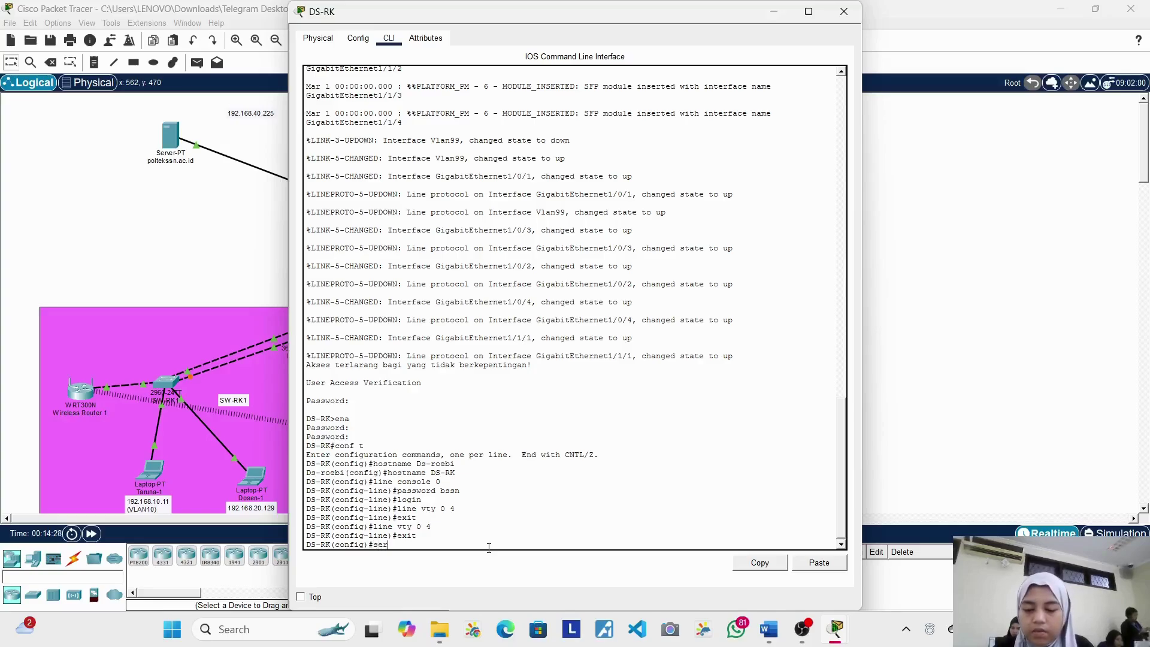
key(Tab)
text(pass)
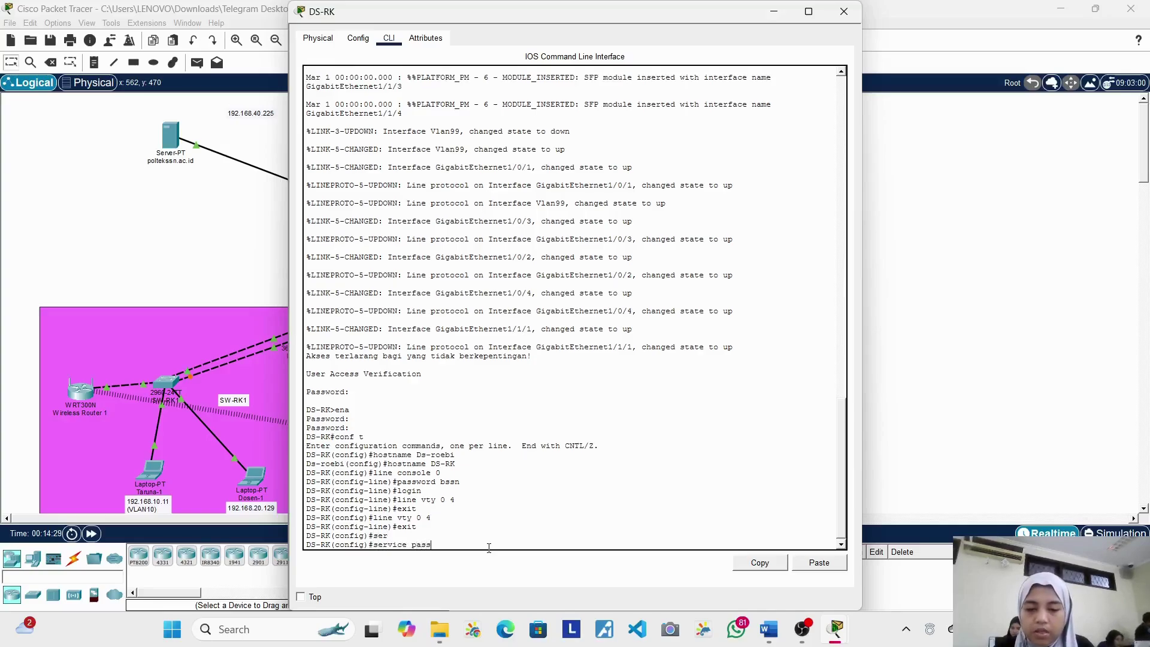
key(Tab)
key(Return)
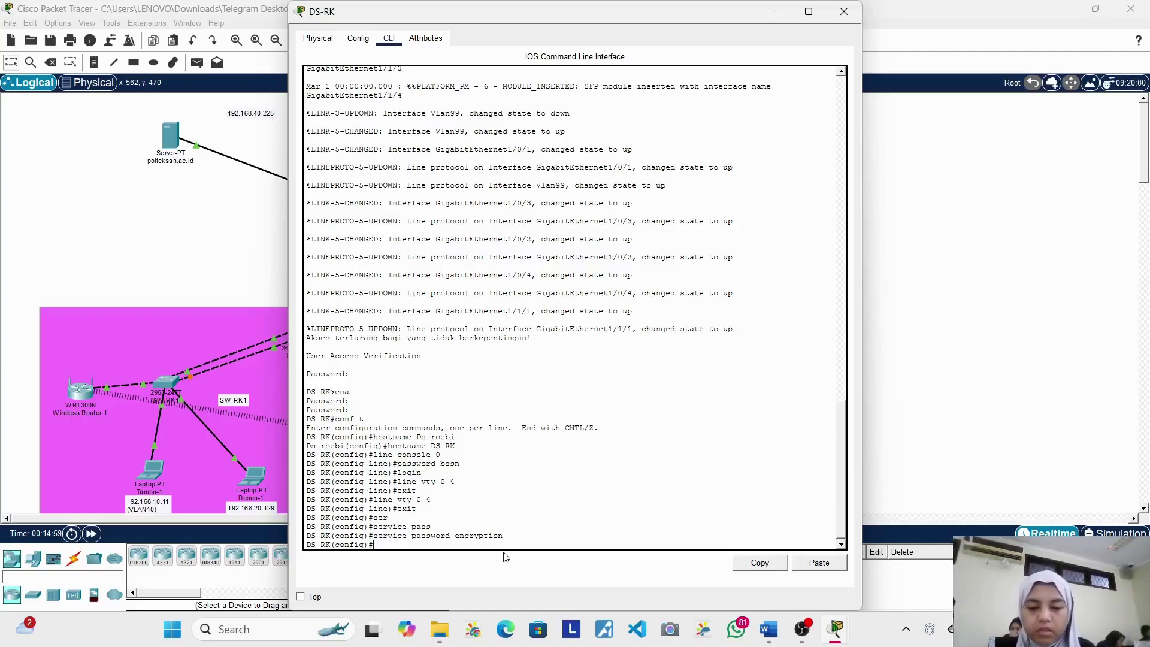
Step: Exit to privileged EXEC and try copy running-config with a mistyped 'start up config' destination
text(cop)
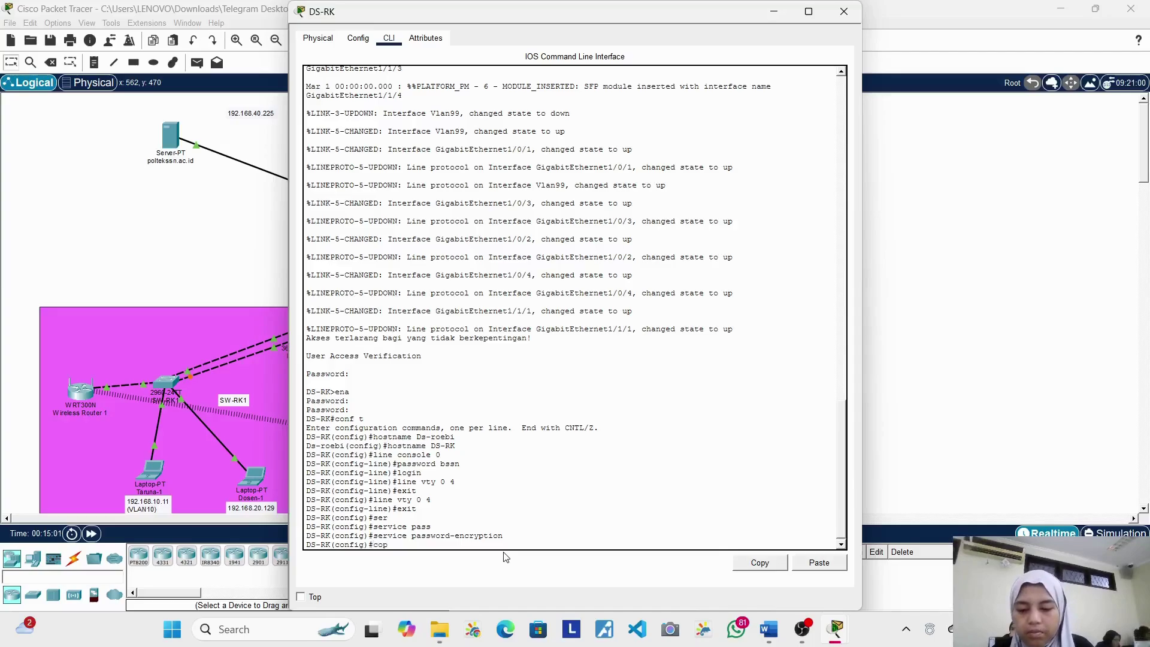
text(y r)
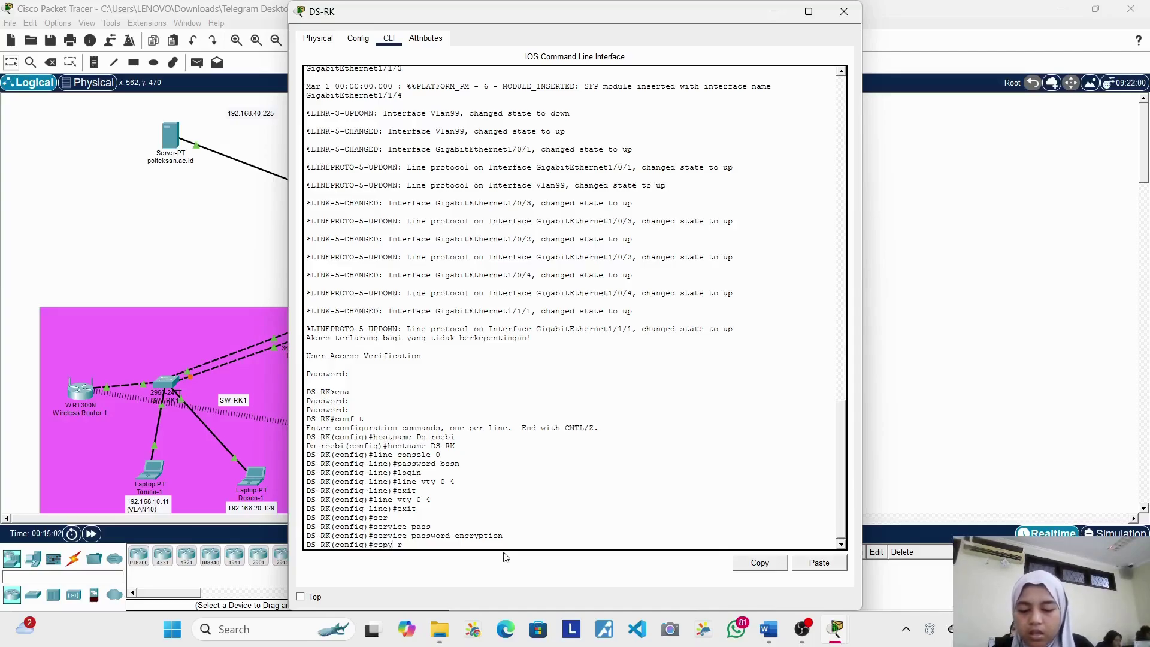
text(unn)
key(Tab)
text(in)
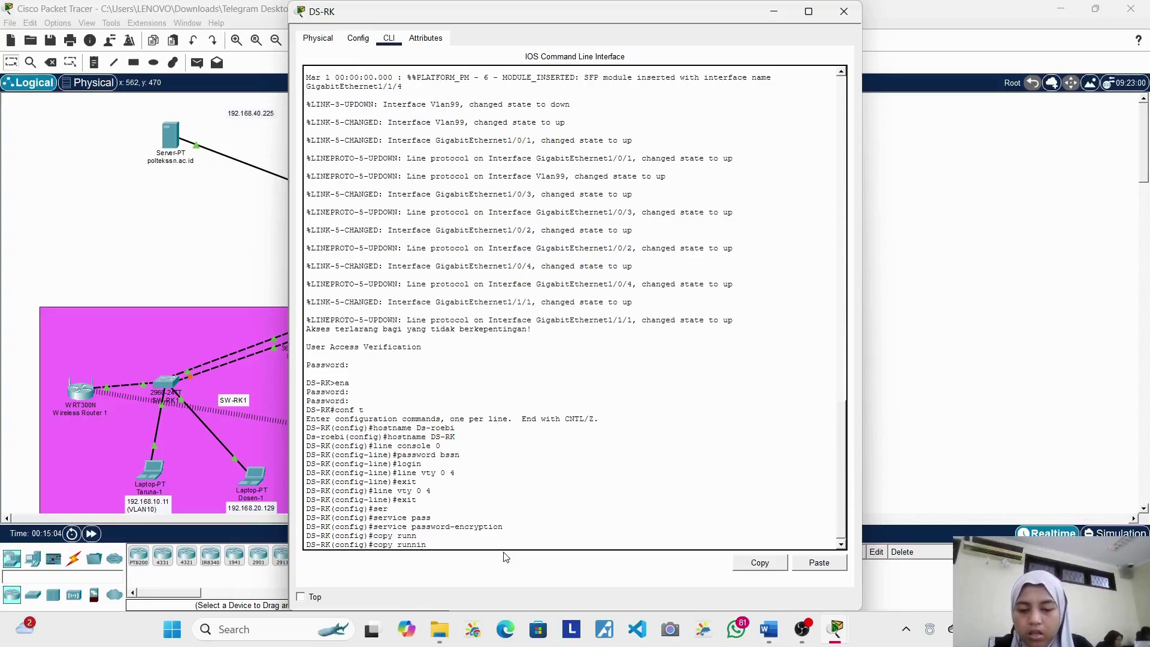
key(BackSpace)
key(BackSpace)
key(BackSpace)
key(BackSpace)
key(BackSpace)
key(BackSpace)
key(BackSpace)
key(BackSpace)
key(BackSpace)
key(BackSpace)
text(exit)
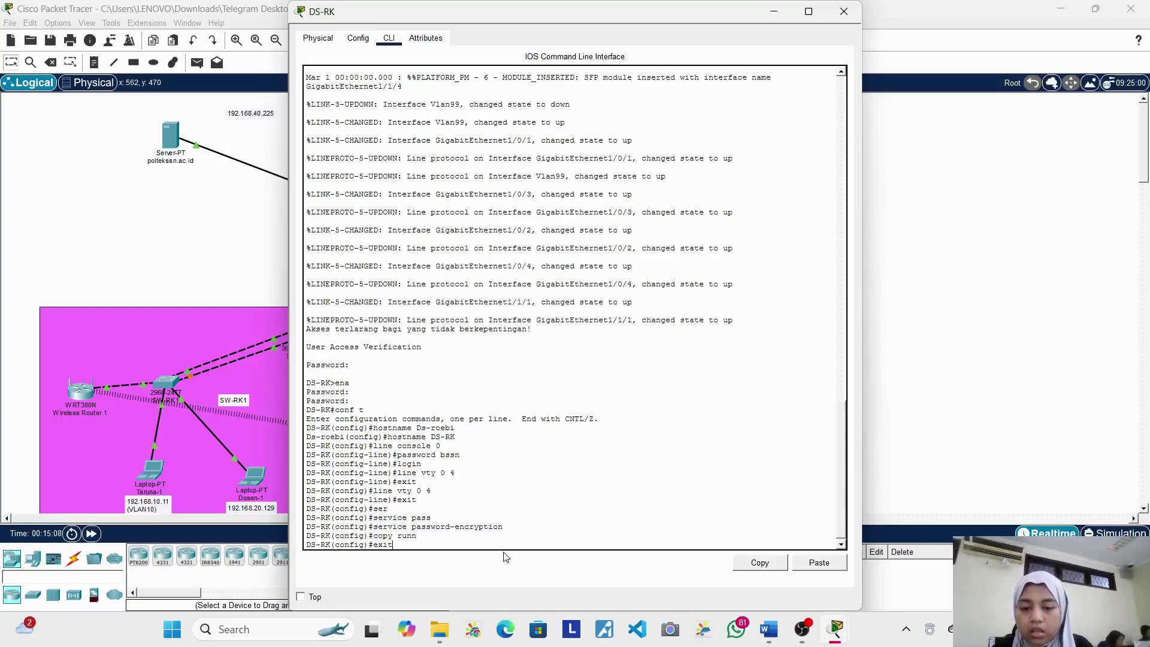
key(Return)
key(Return)
text(copy)
key(Tab)
text(runn)
key(Tab)
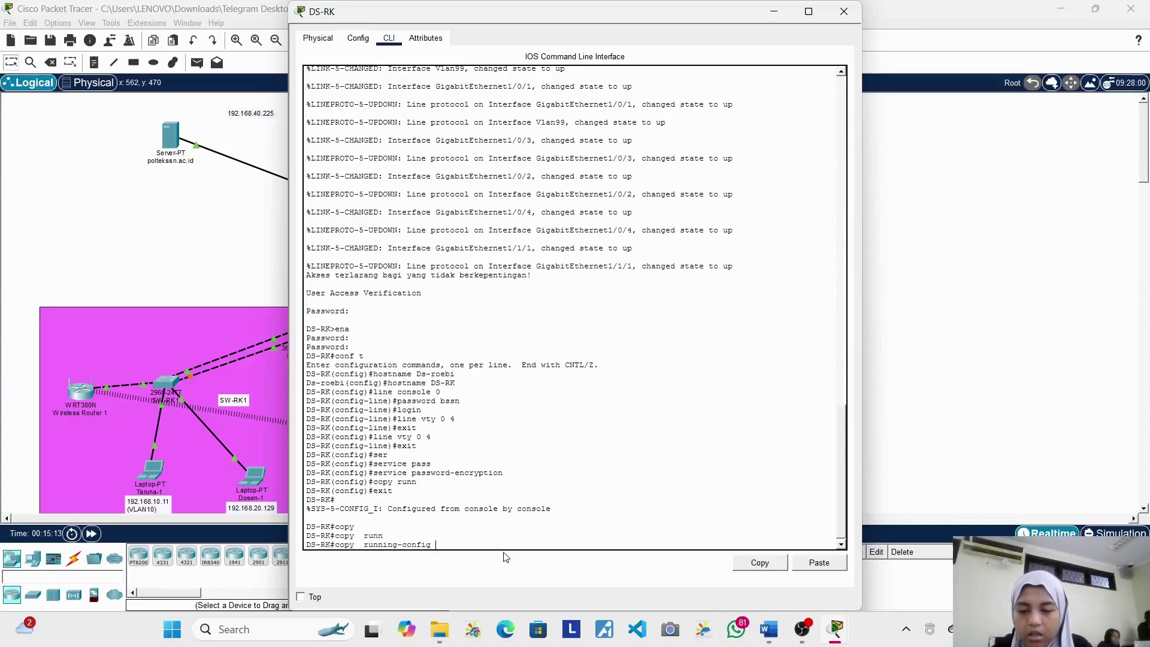
text(start up config)
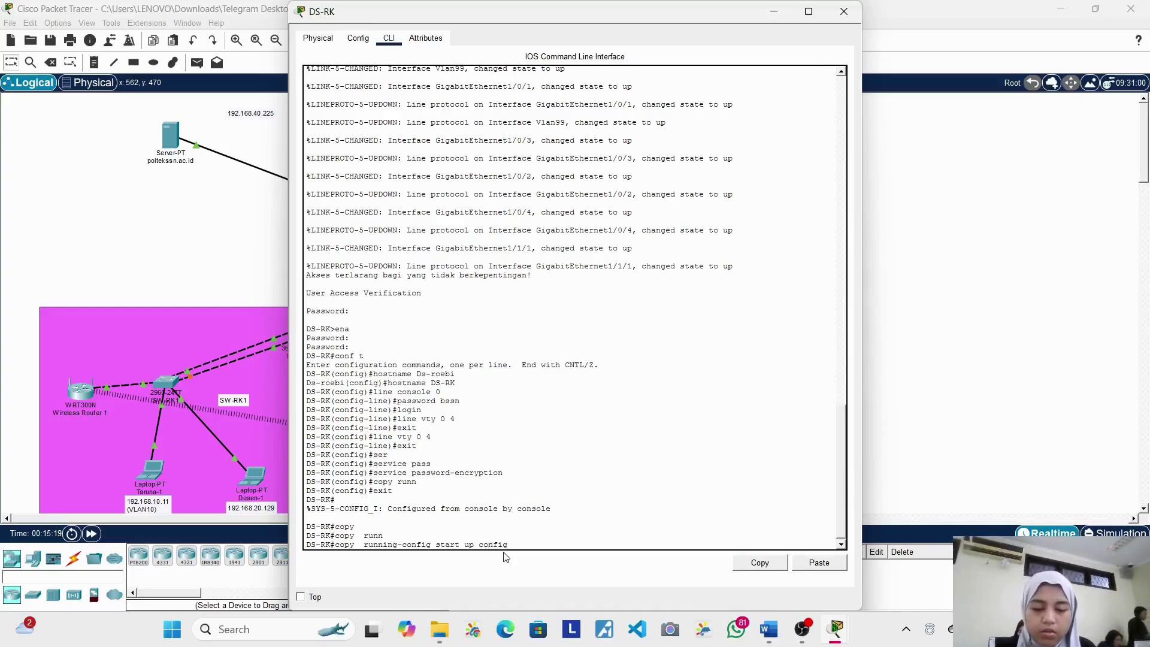
key(Return)
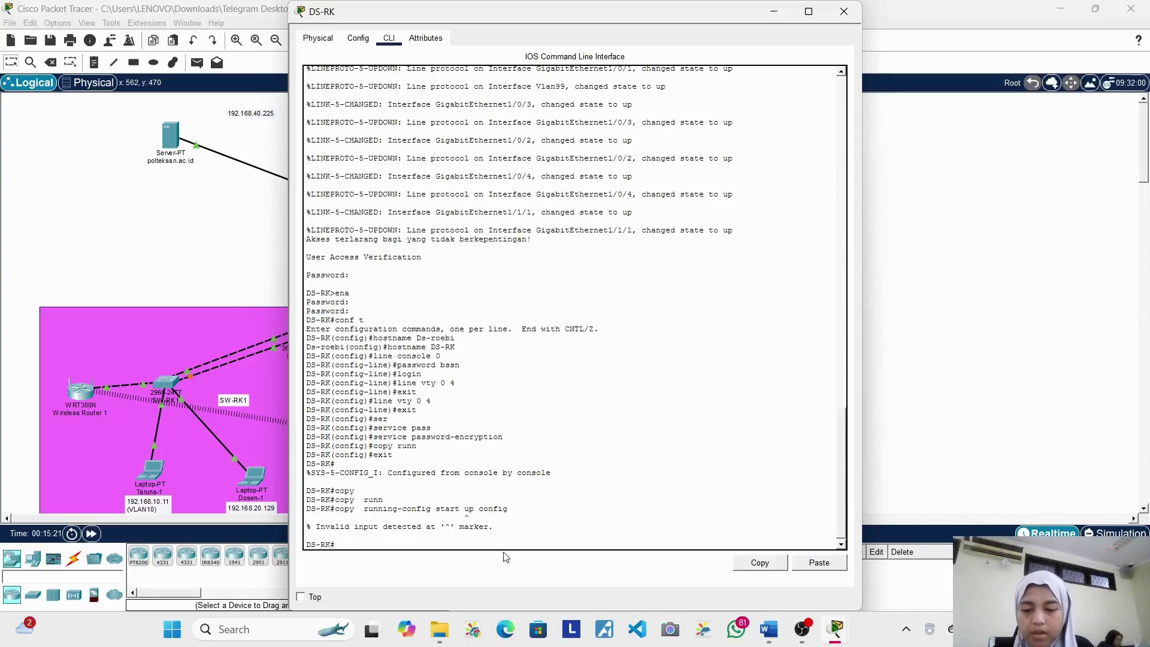
Step: Run copy running-config startup-config and accept the default startup-config filename
text(copy)
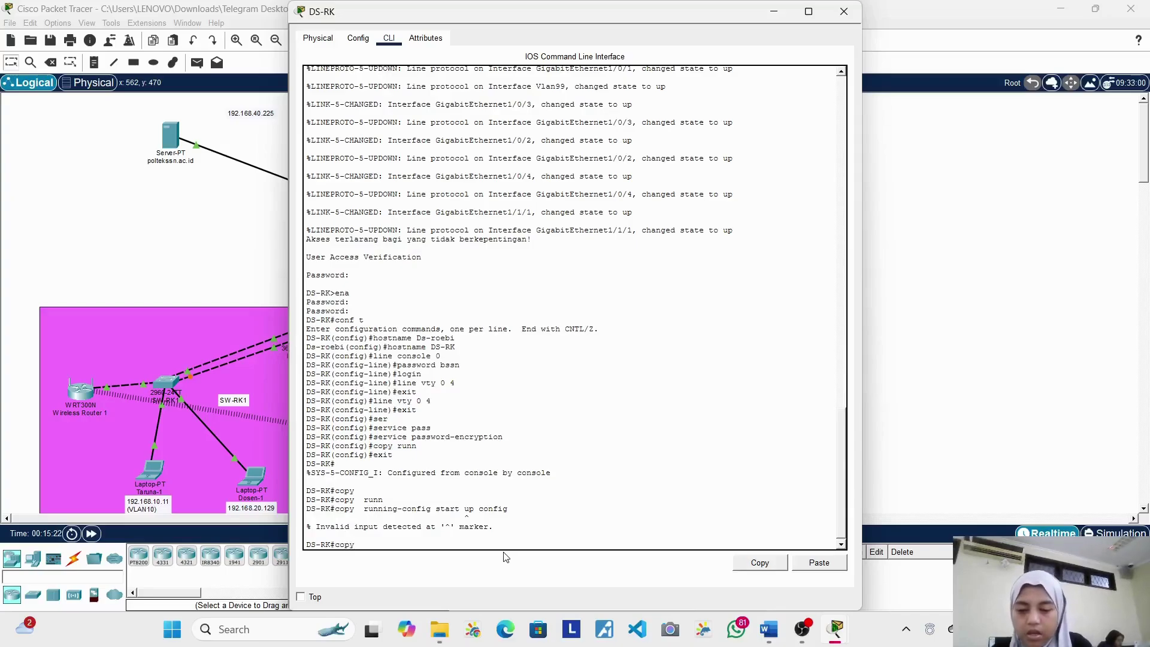
text( rung)
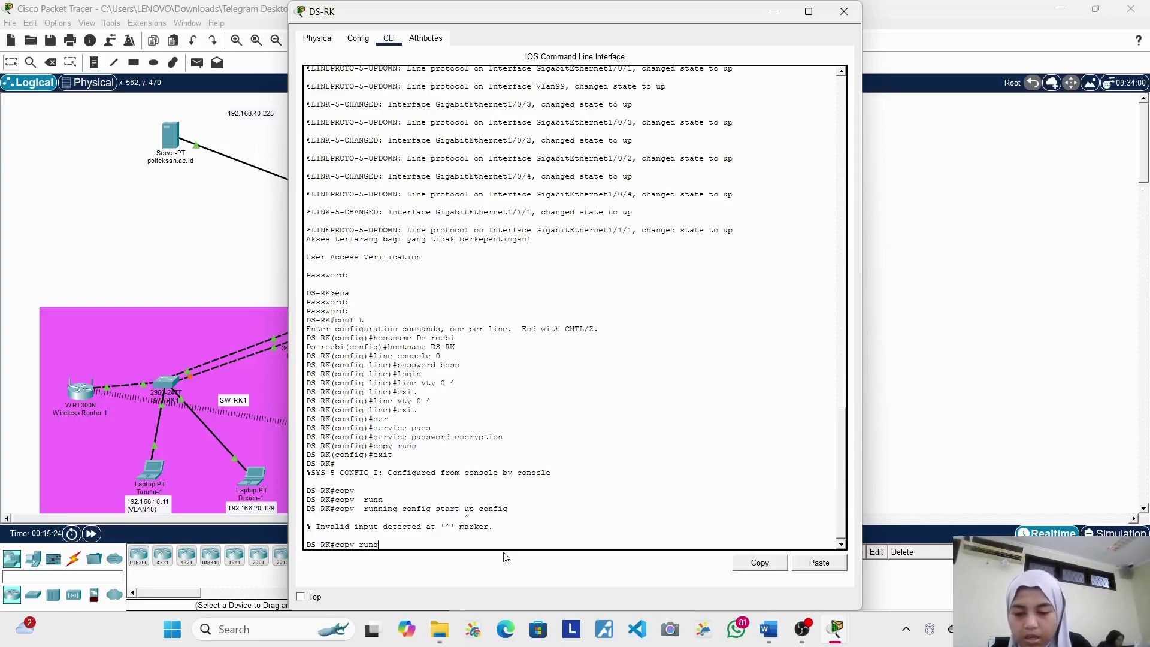
key(BackSpace)
key(Tab)
text(start)
key(Tab)
key(Return)
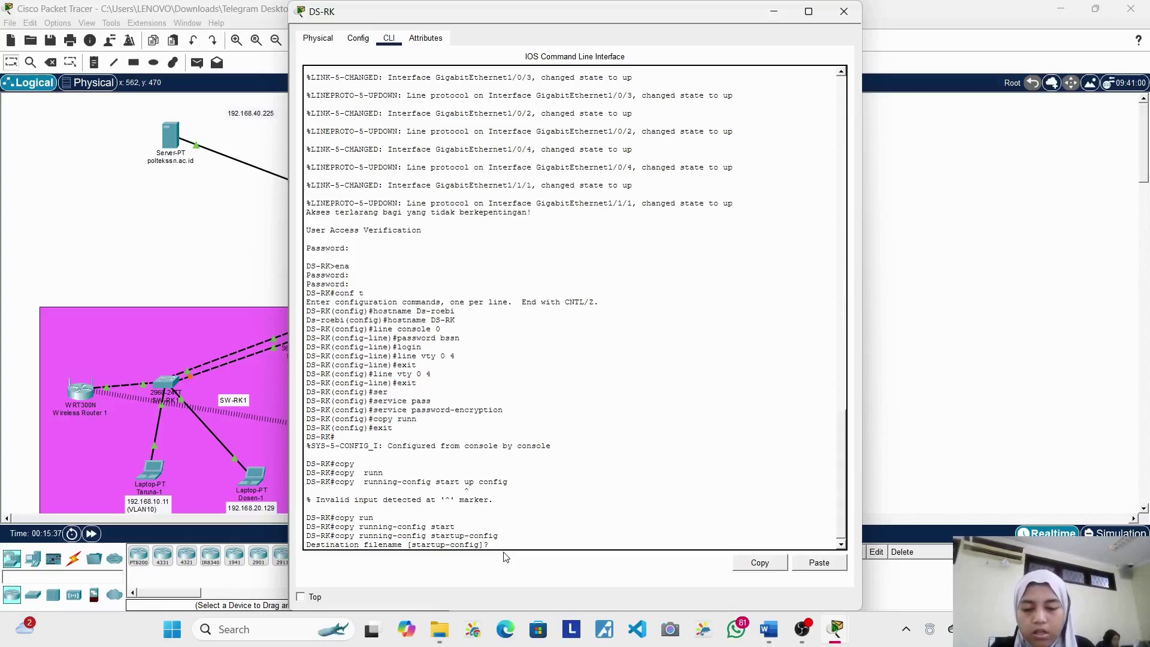
key(Return)
key(Return)
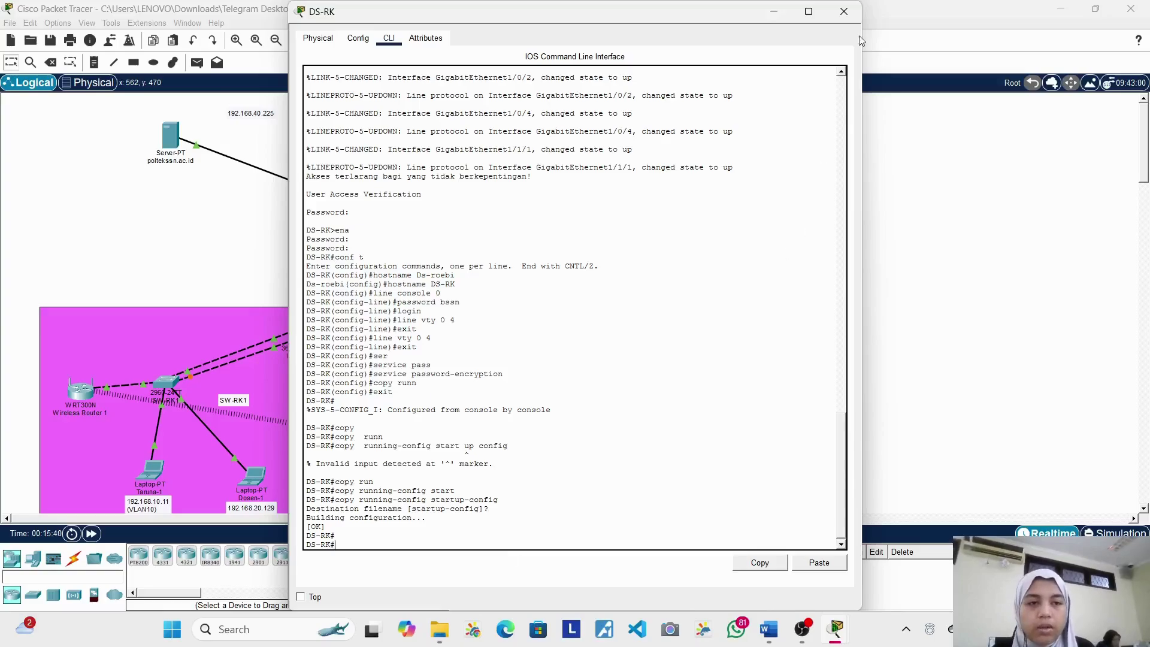
Step: Close the DS-RK window and open the SW-CDK1 switch from the workspace
click(844, 12)
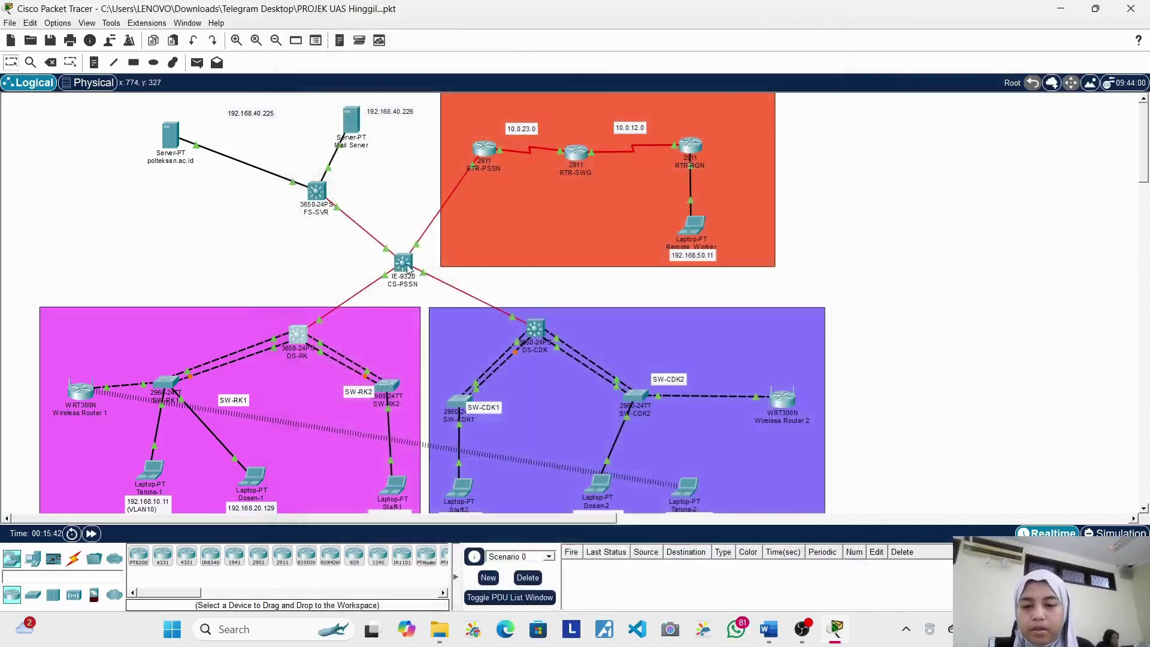
click(300, 339)
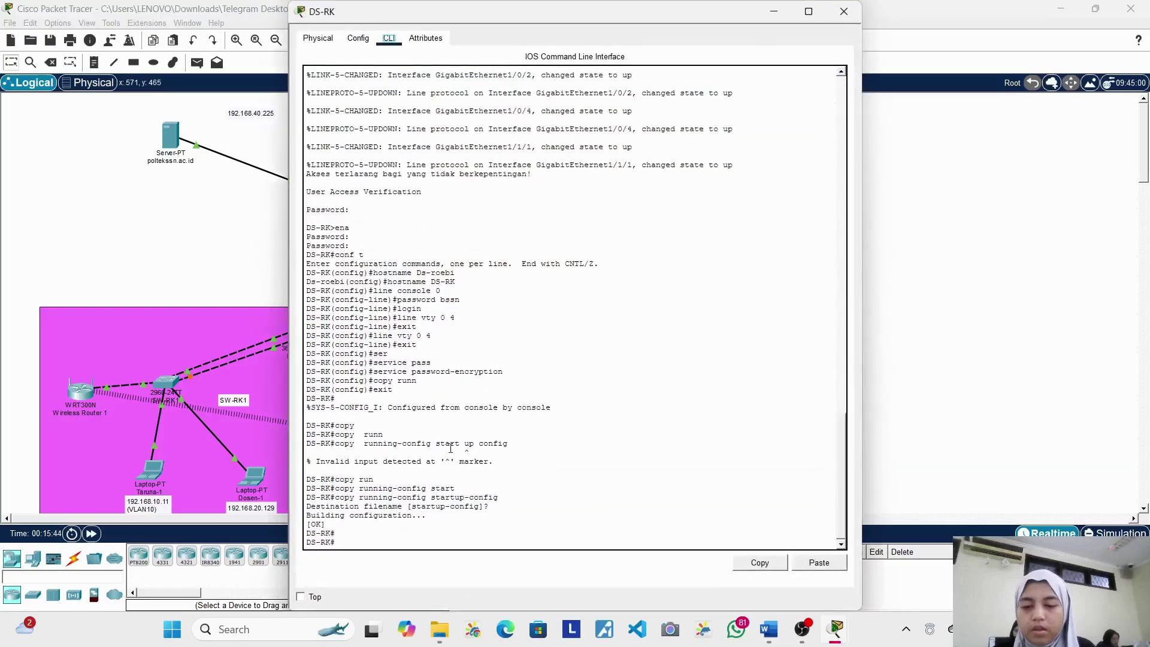
click(843, 12)
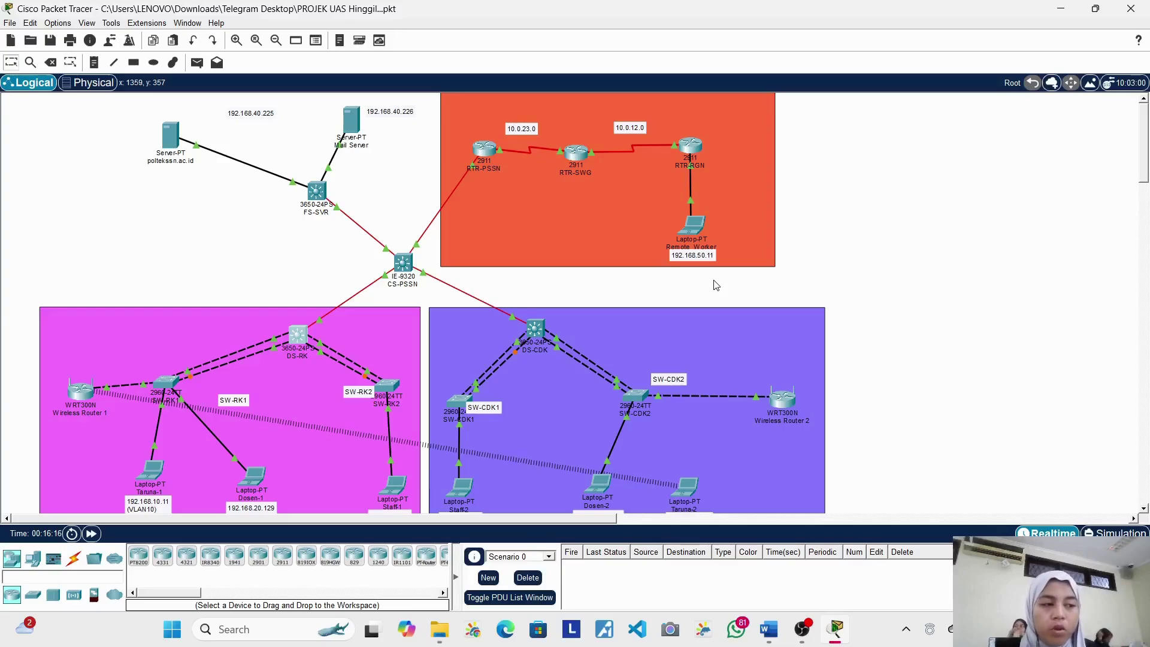
scroll(439, 398, down, 3)
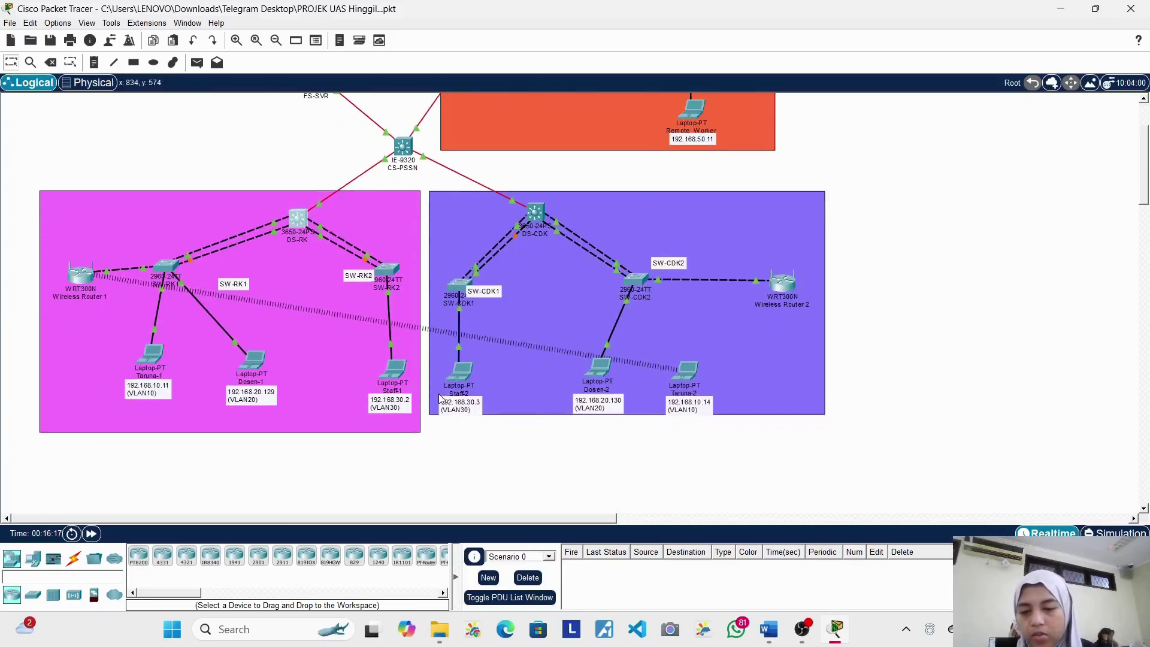
click(459, 291)
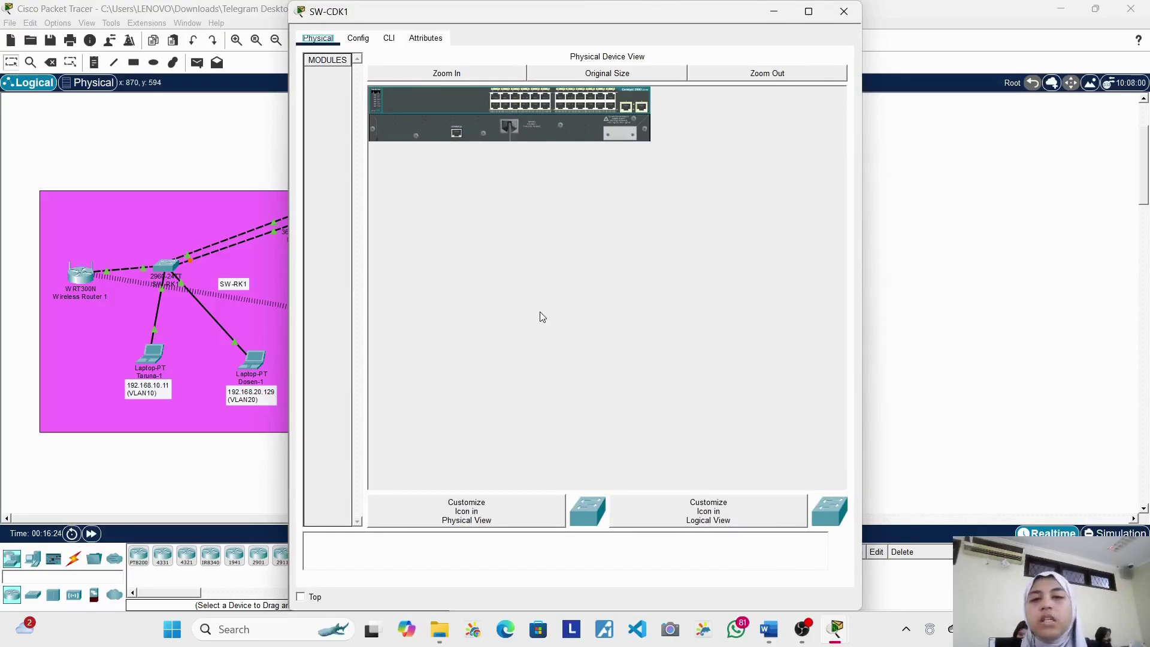
Step: Log in to the SW-CDK1 CLI with the console password, then bring the topology forward
click(389, 38)
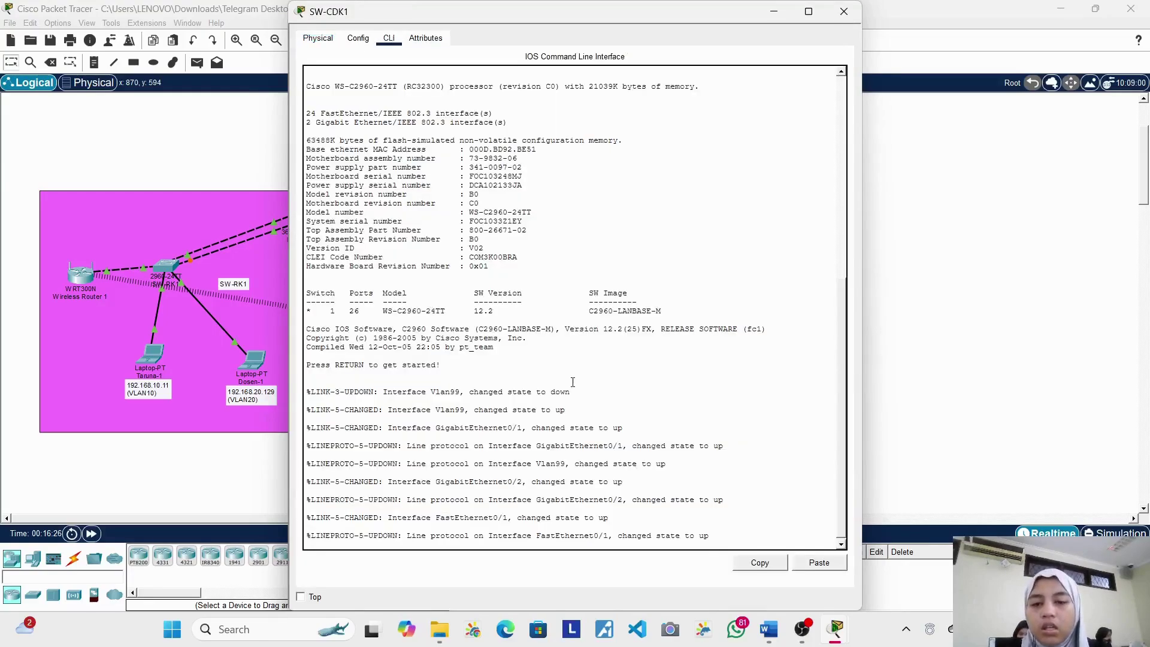
key(Return)
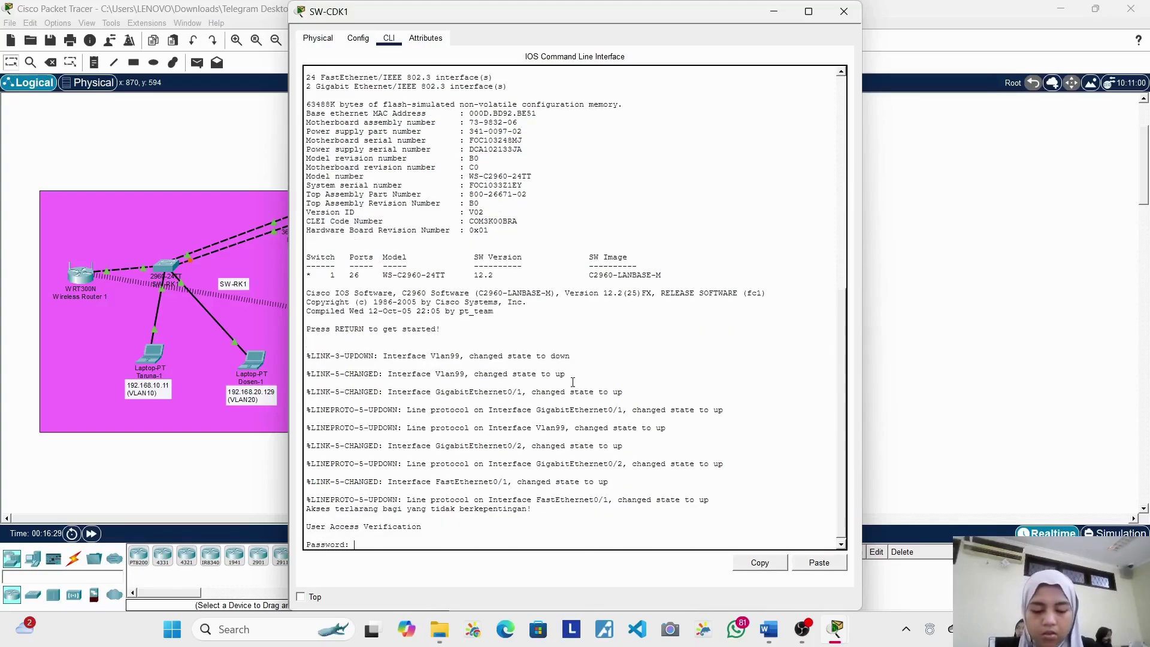
key(Return)
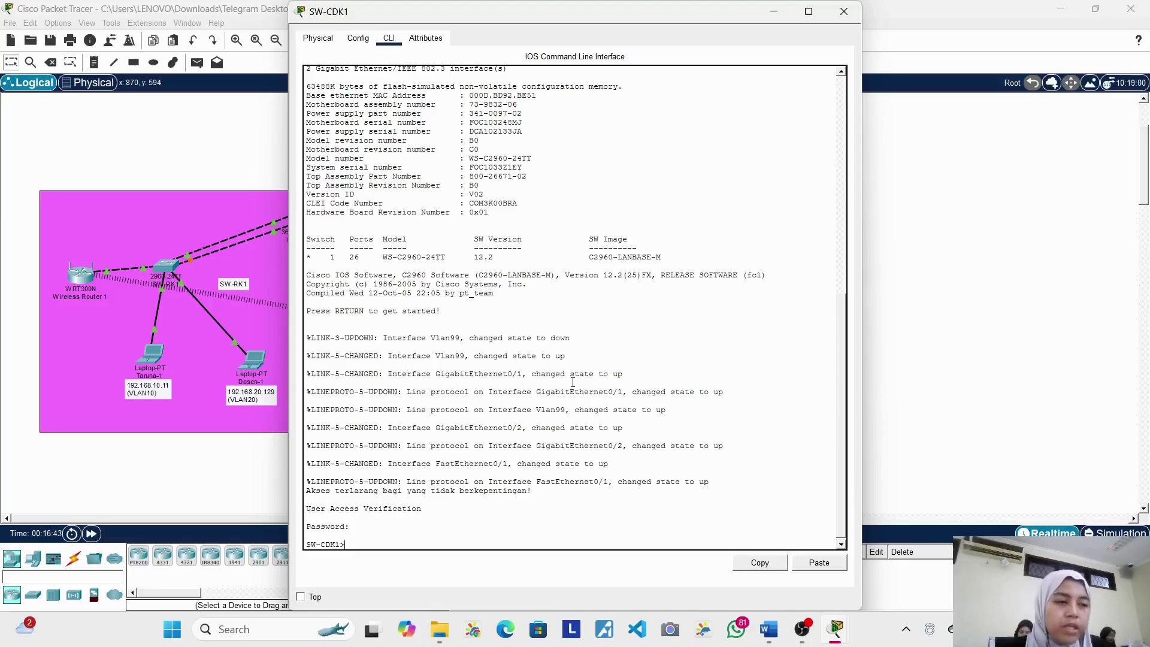
click(131, 340)
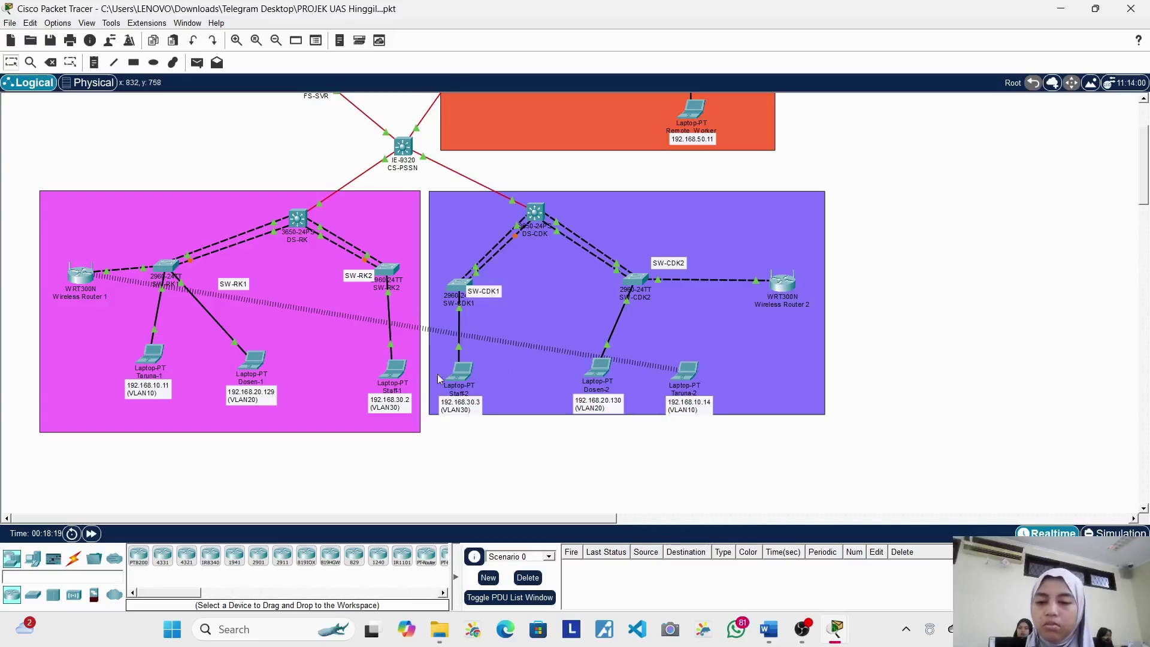
Step: Open SW-RK1's CLI, log in, enable privileged mode, and enter global configuration with conf t
click(168, 268)
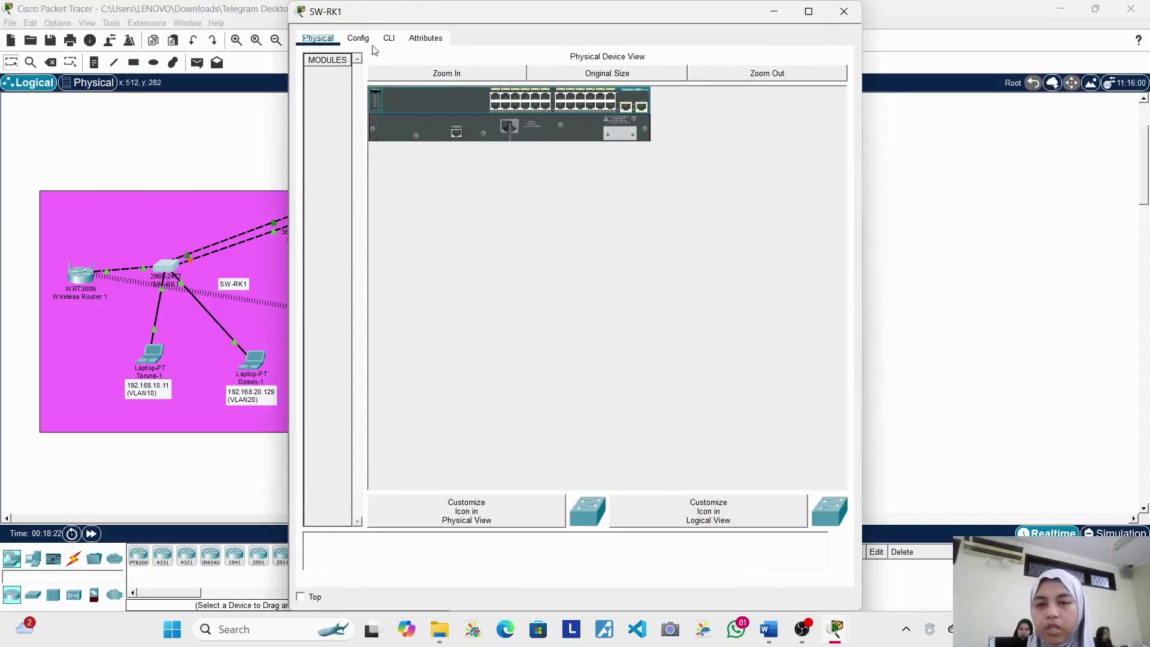
click(386, 40)
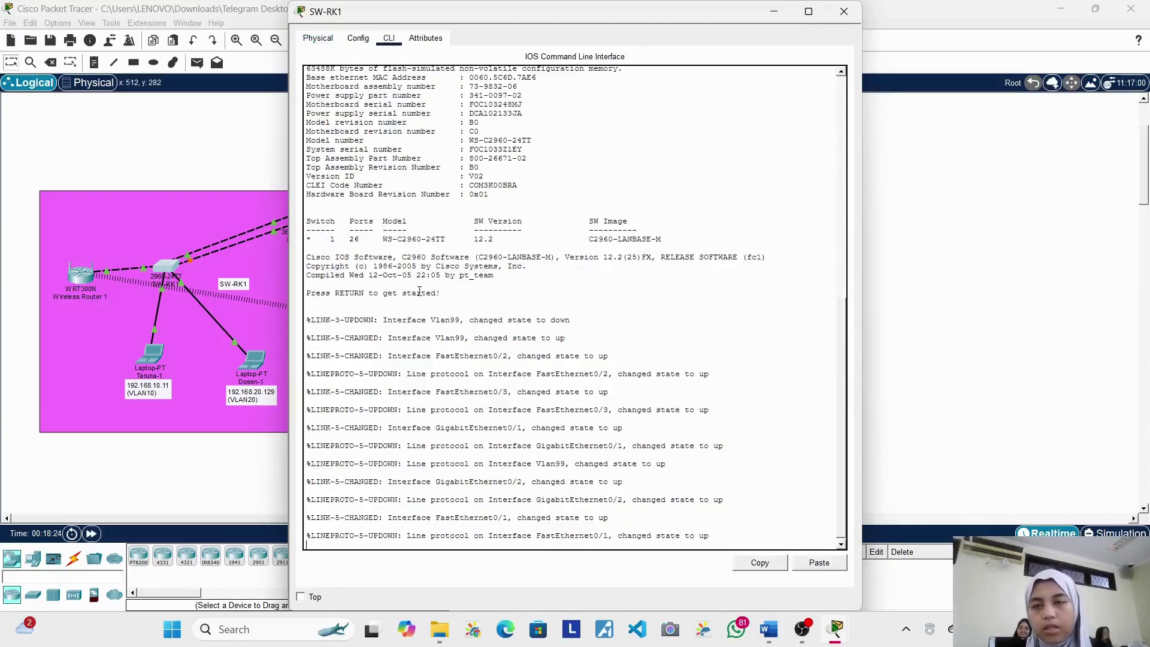
click(420, 292)
key(Return)
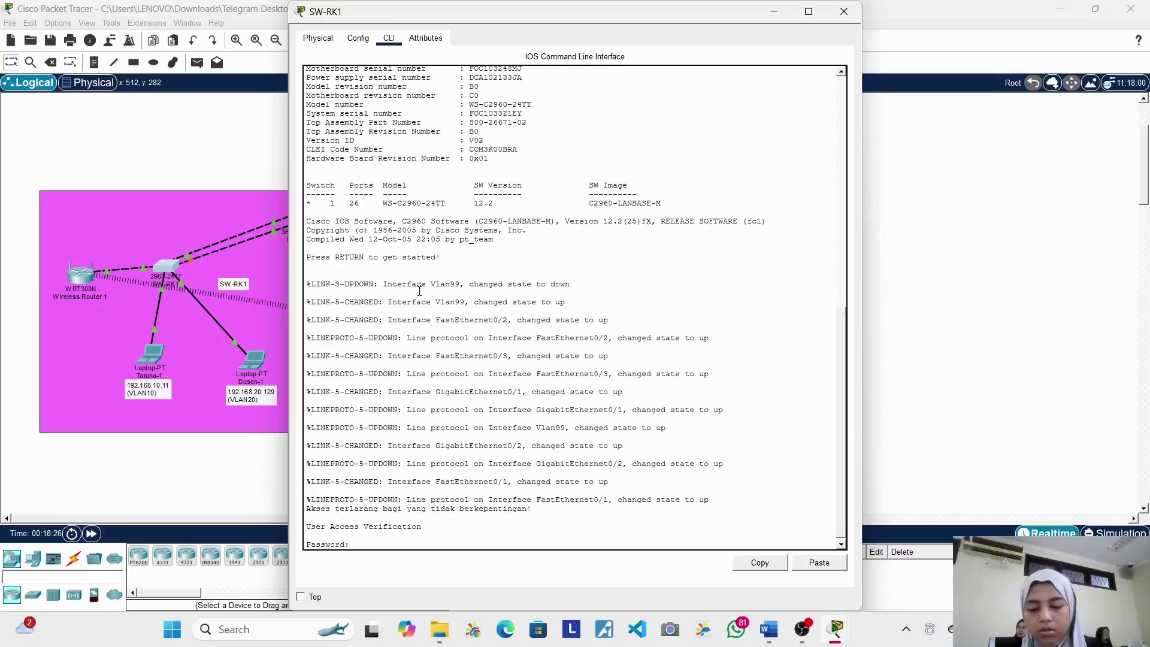
key(Return)
text(ena)
key(Return)
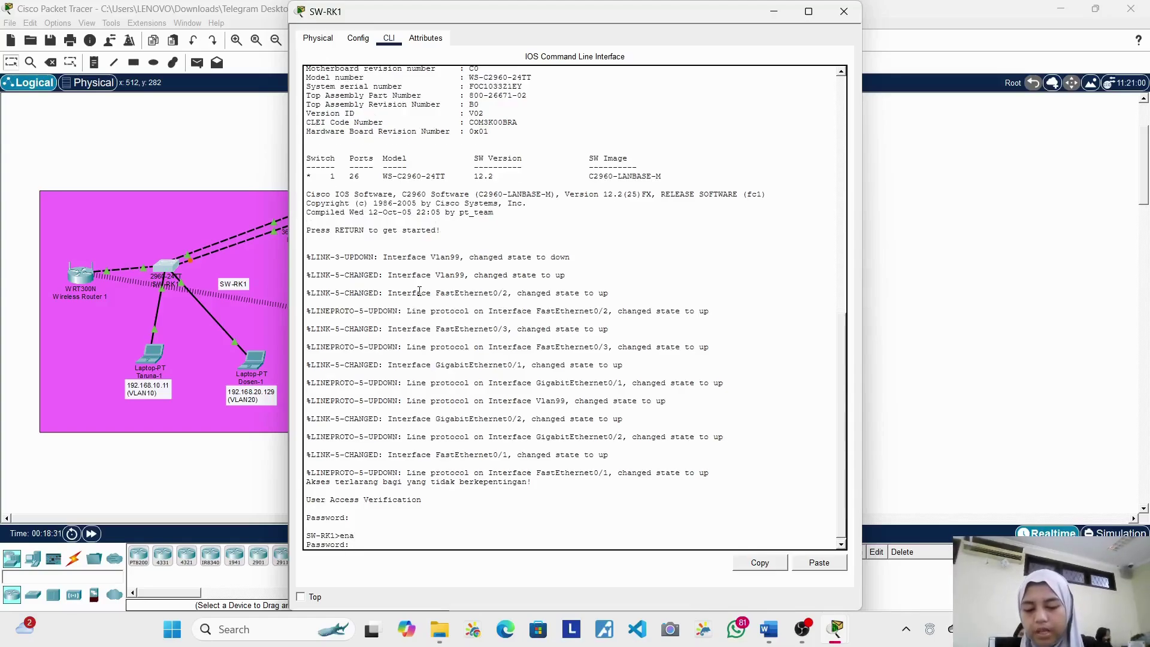
key(Return)
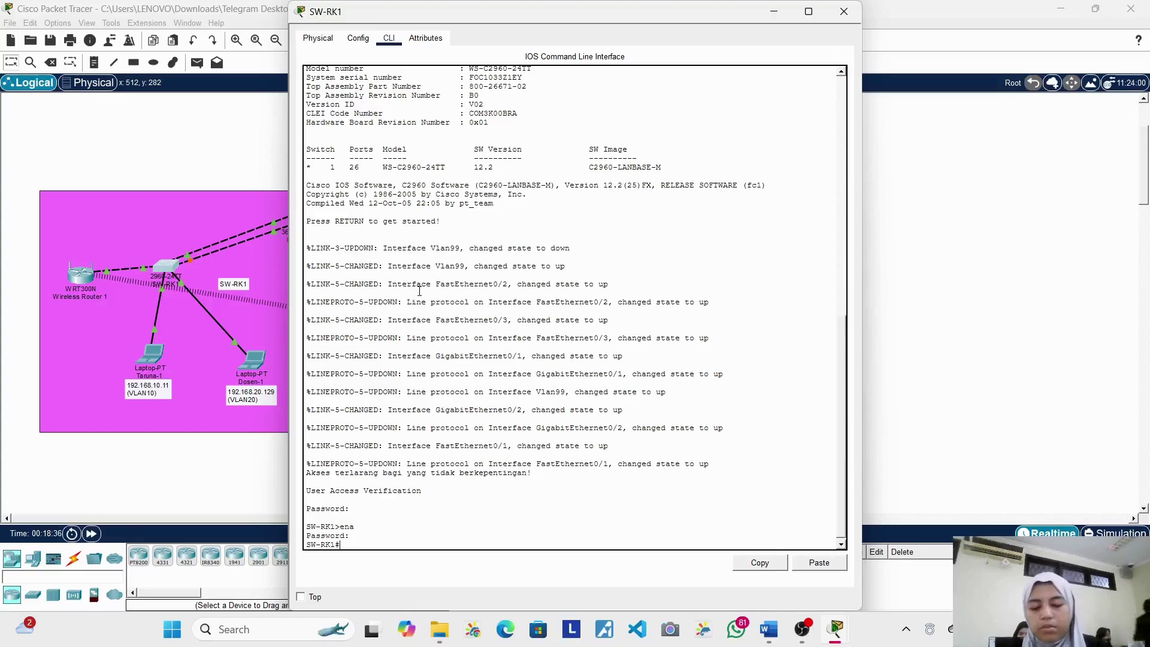
text(cof)
key(BackSpace)
text(nf t)
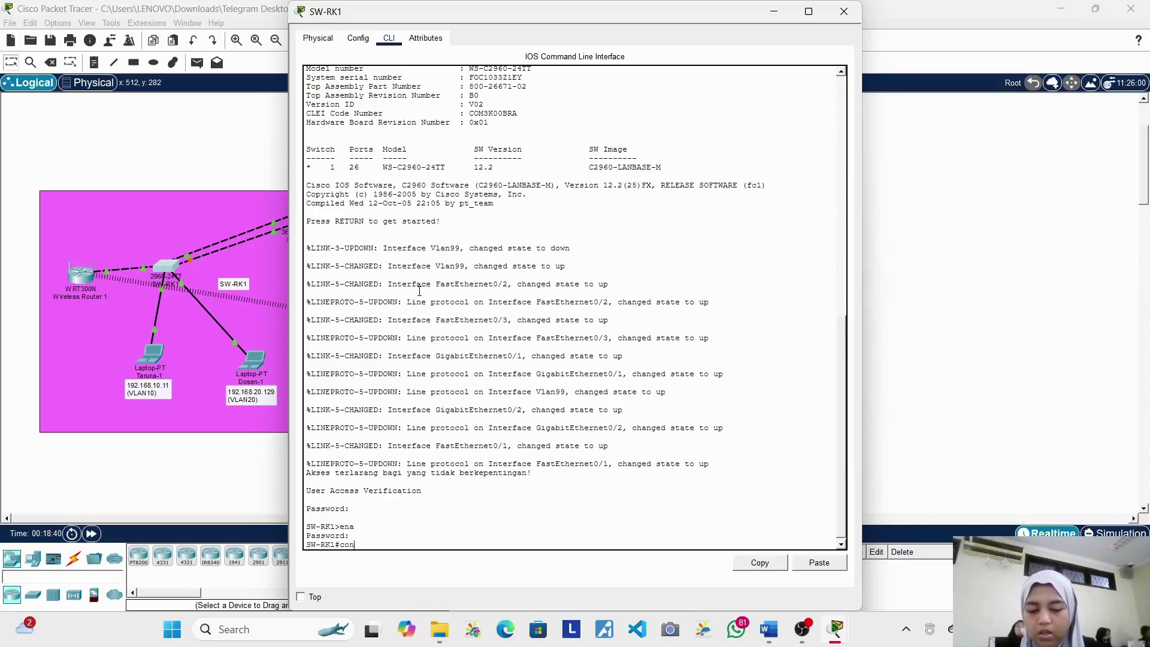
key(Return)
Step: Try entering interface g0/0/1, which is rejected as invalid input
text(in)
key(BackSpace)
key(BackSpace)
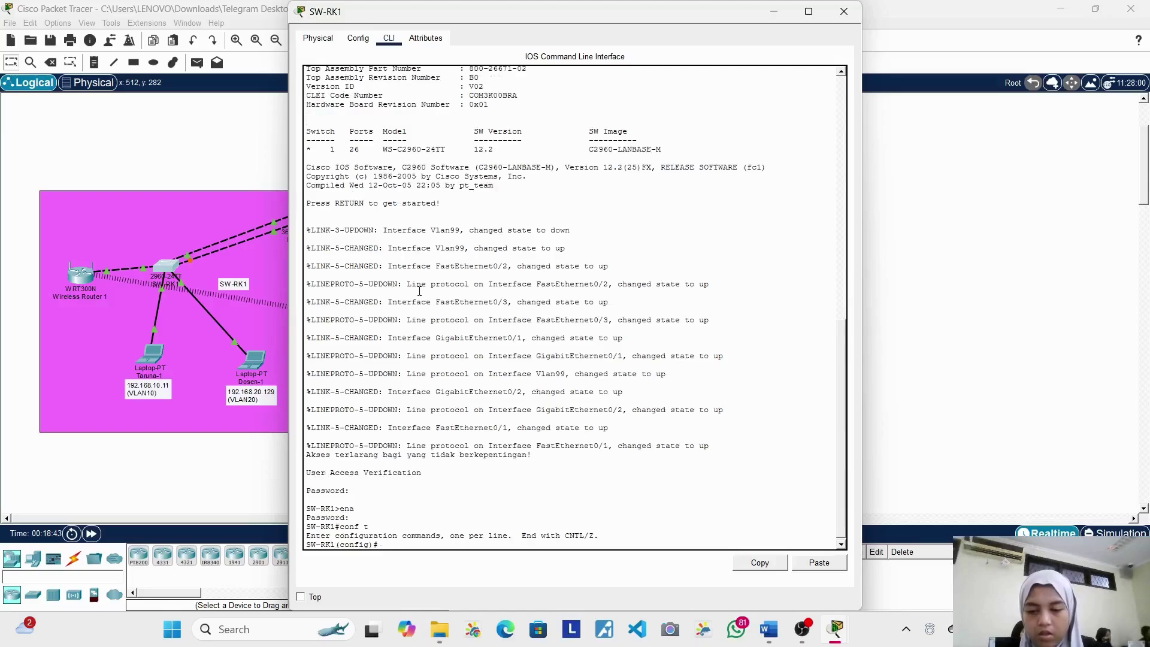
text(de)
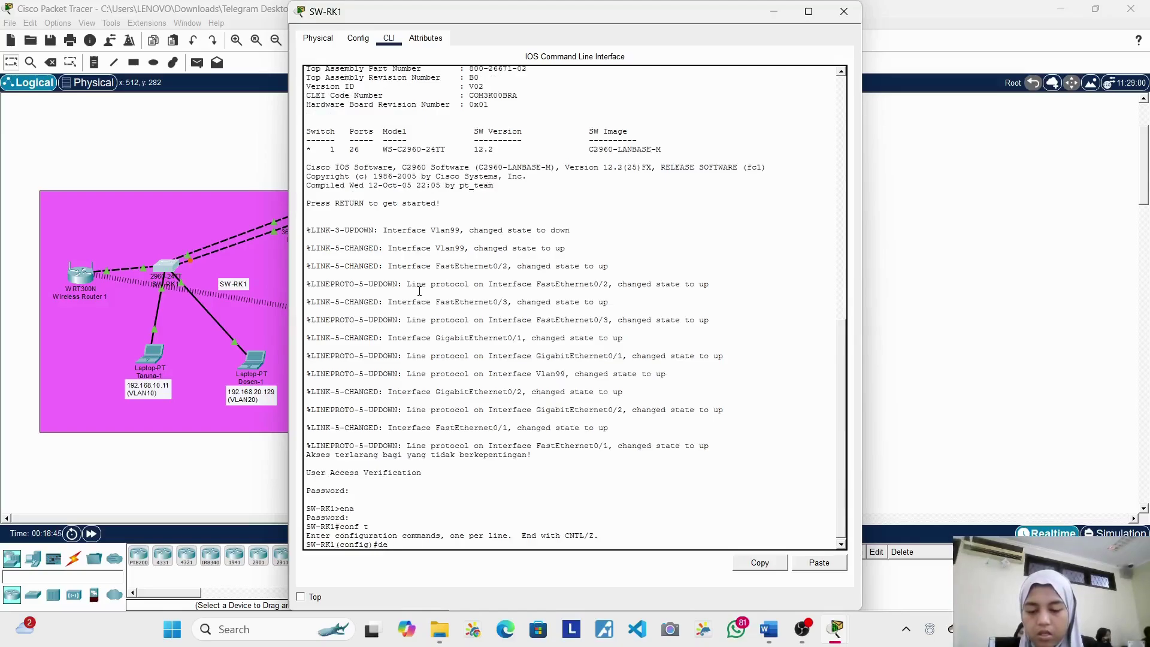
key(BackSpace)
key(BackSpace)
text(int)
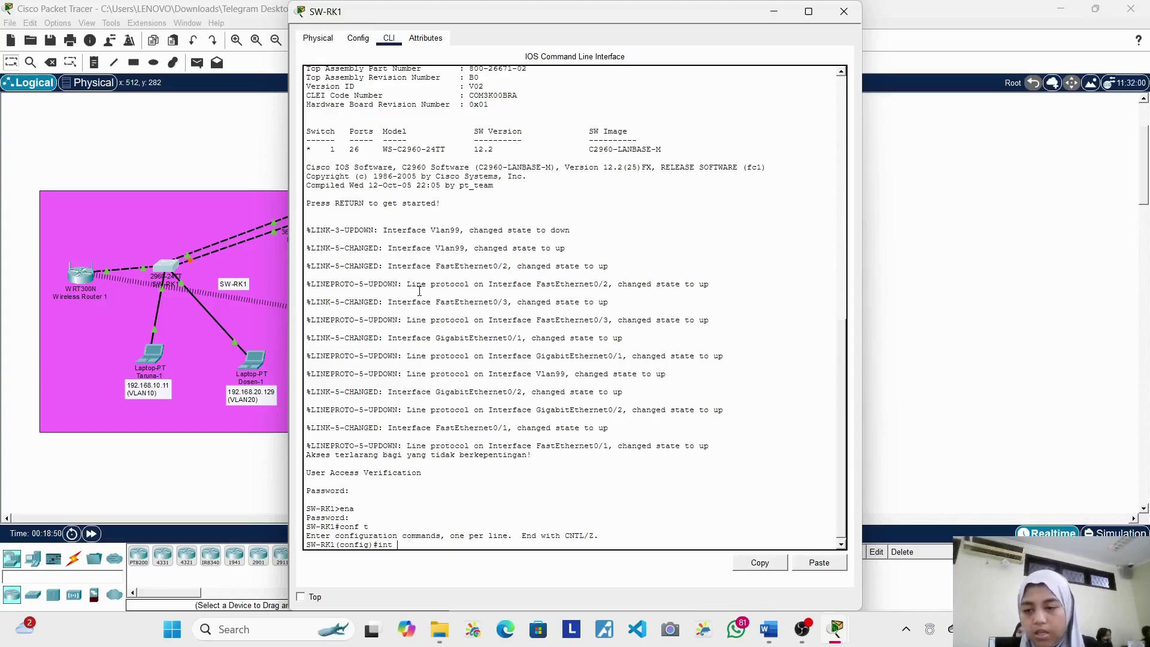
scroll(253, 268, up, 2)
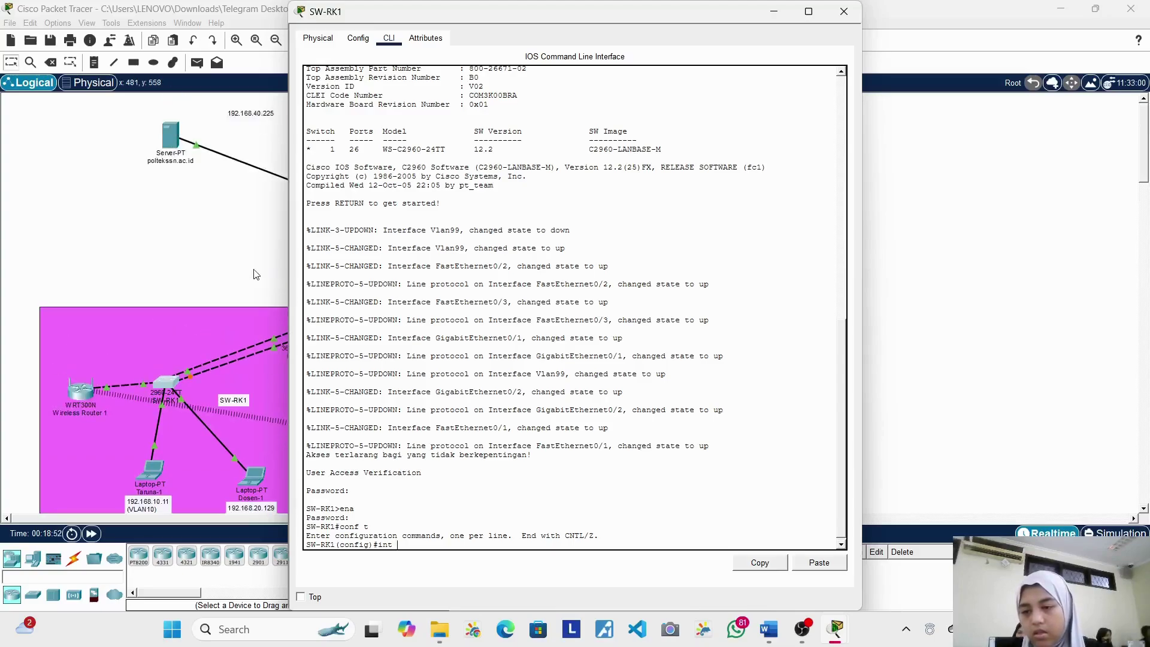
scroll(256, 274, up, 3)
scroll(257, 274, down, 3)
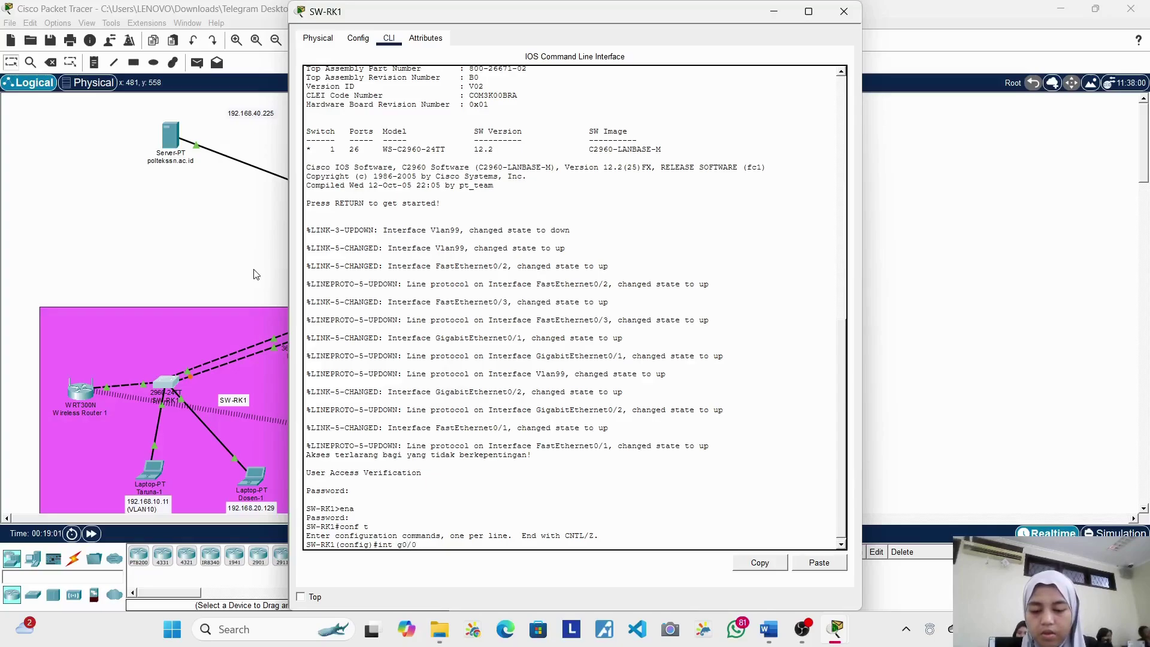
text(1)
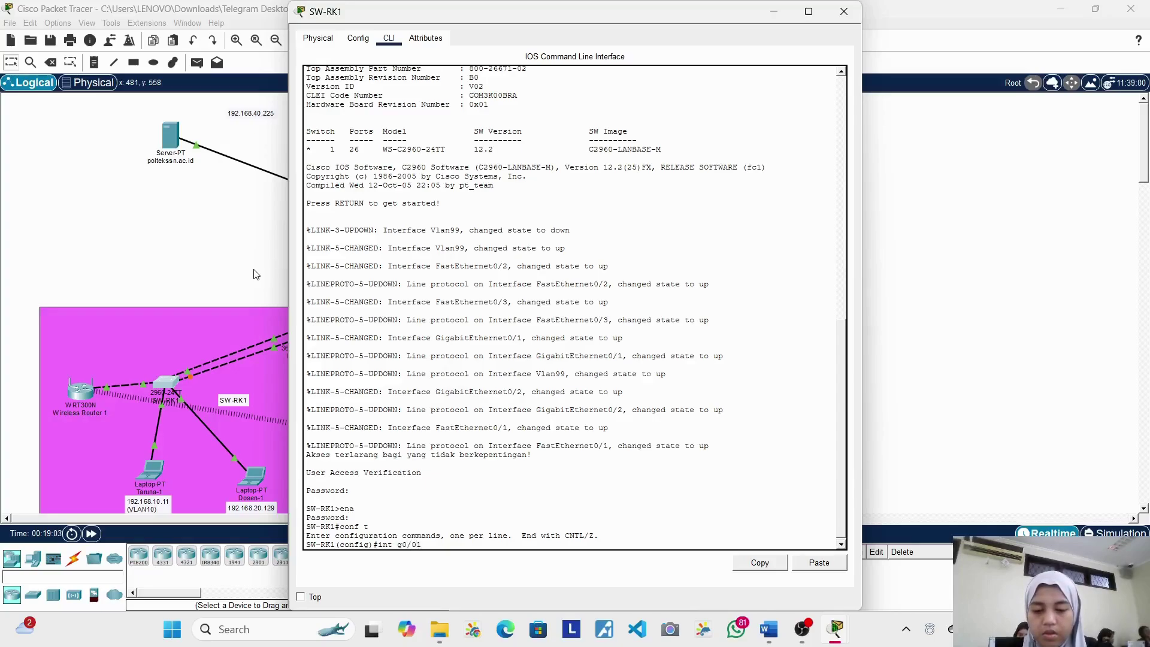
key(BackSpace)
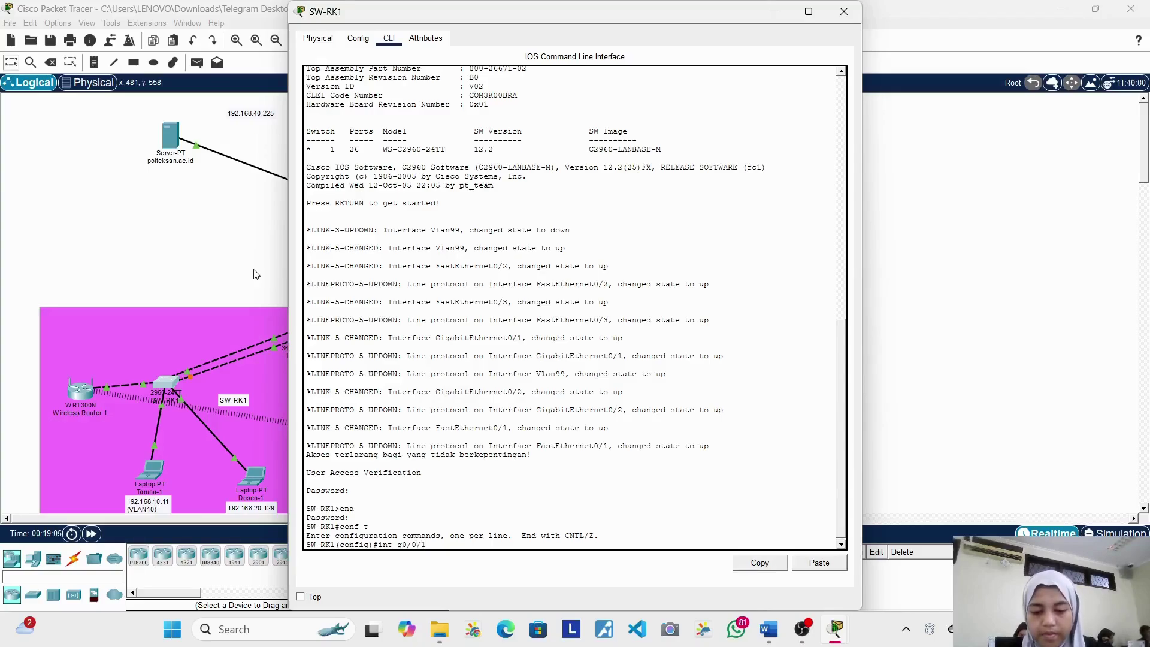
key(Return)
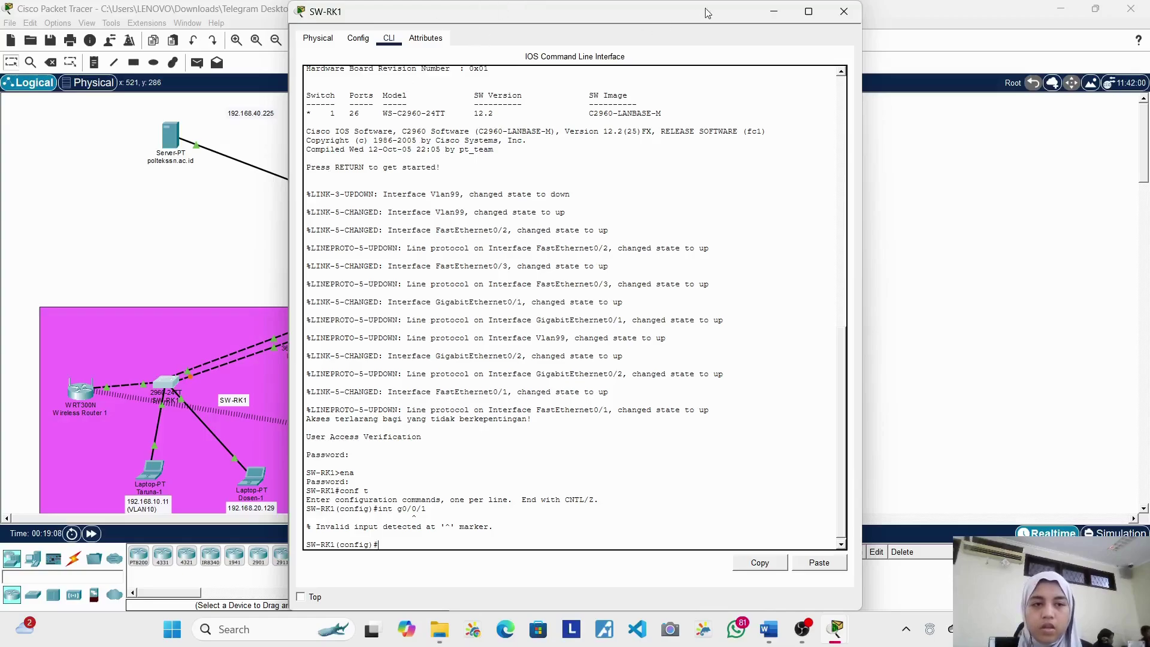
Step: Enable Always Show Port Labels in Logical Workspace in Preferences, then reopen SW-RK1
click(843, 11)
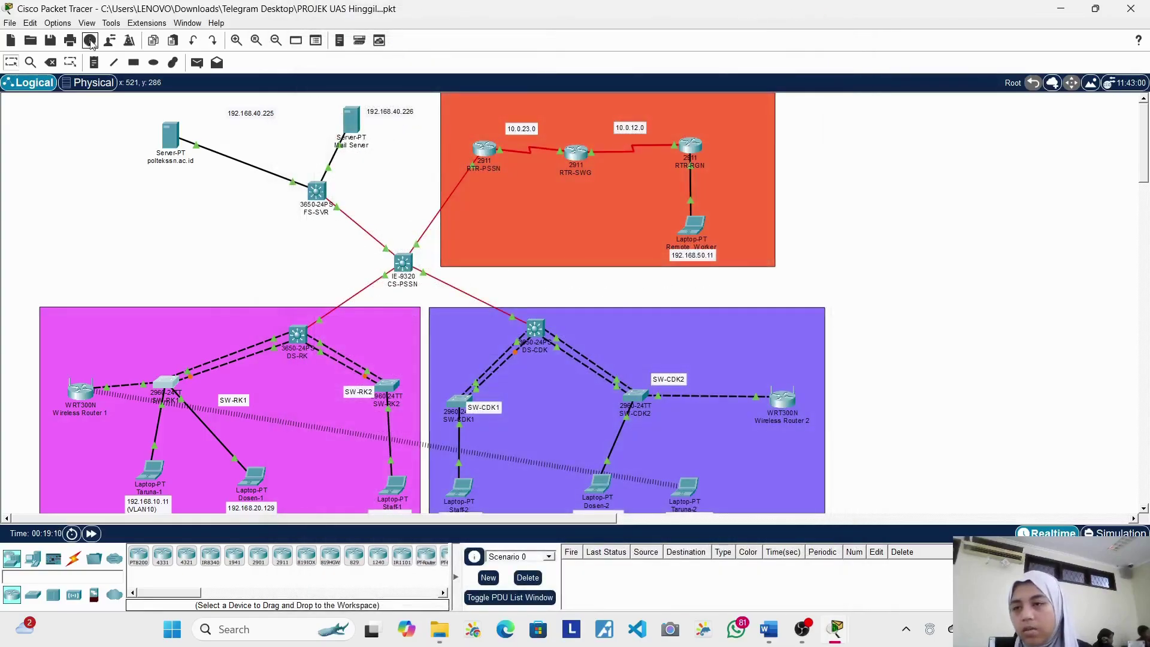
click(67, 24)
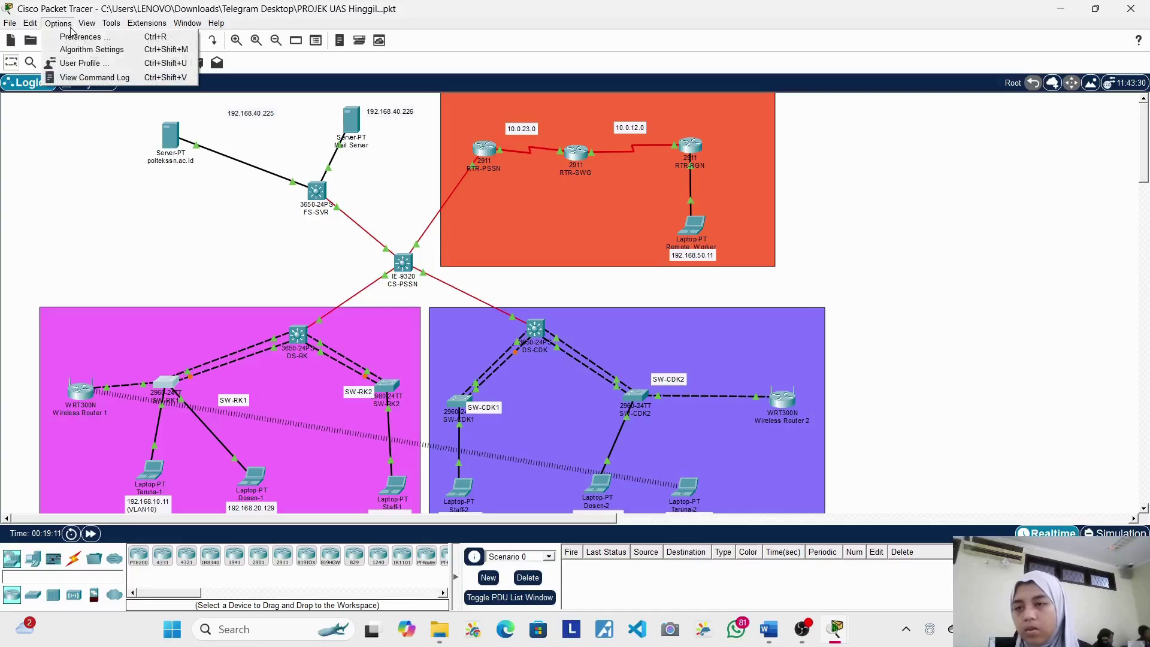
click(108, 39)
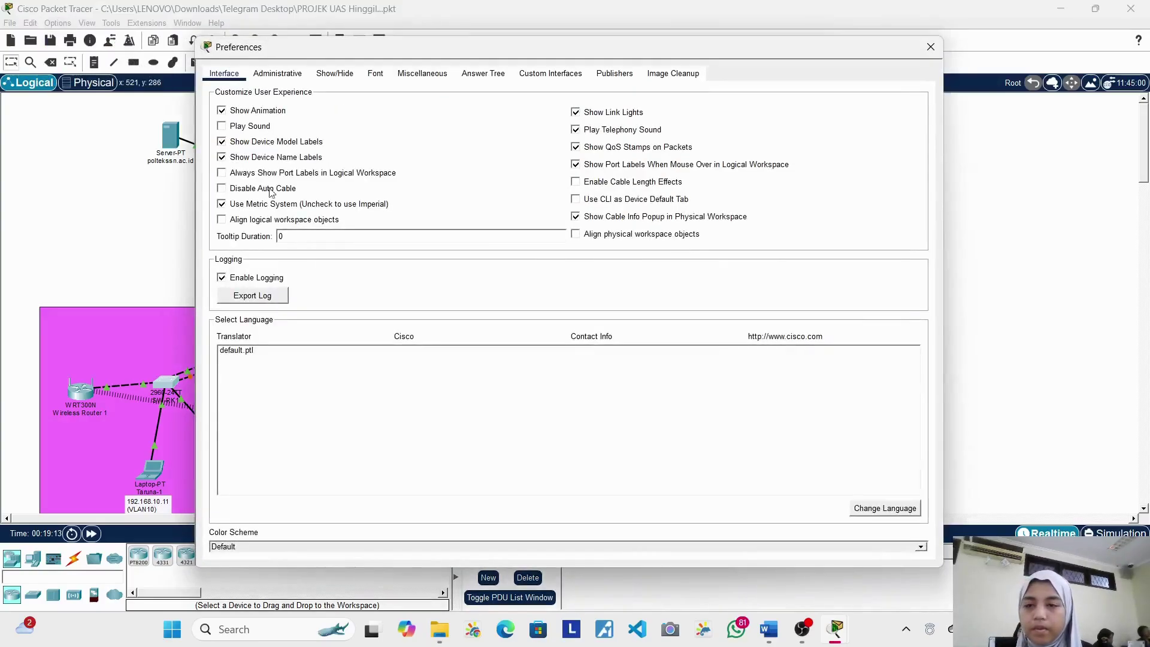
click(282, 173)
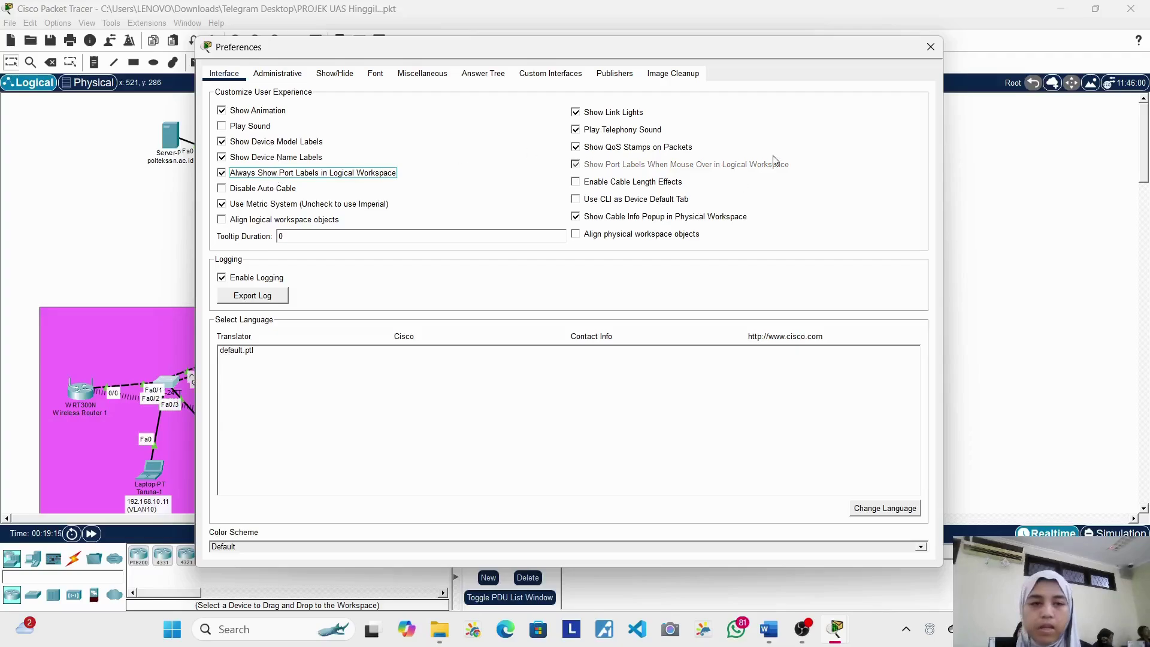
click(929, 52)
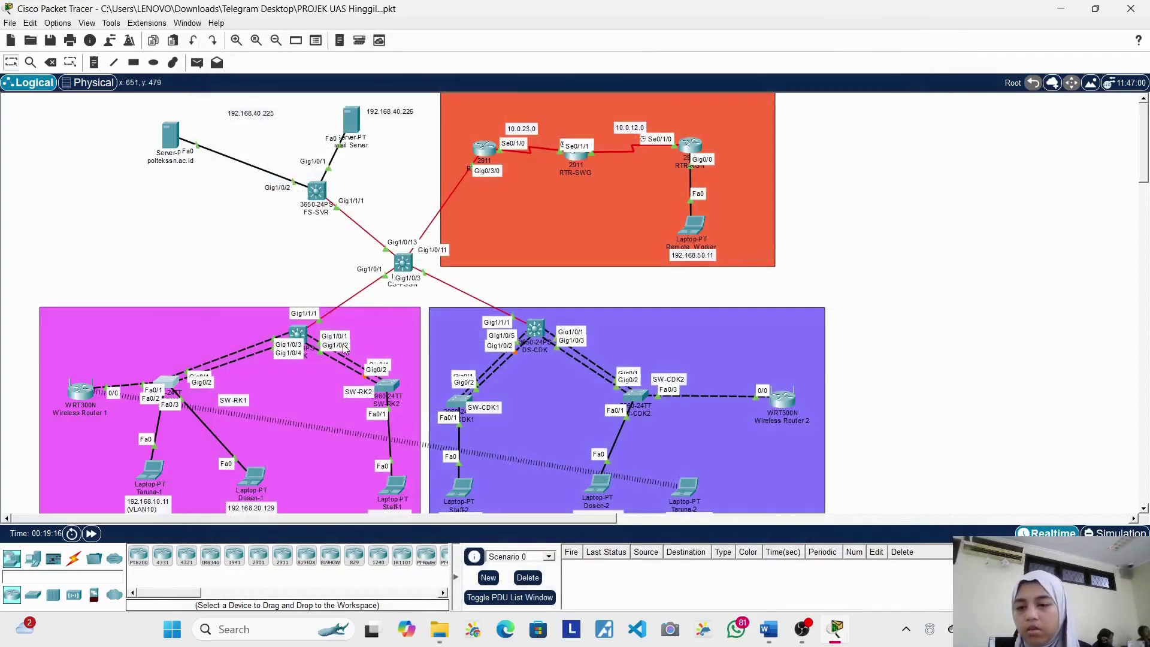
scroll(225, 369, down, 3)
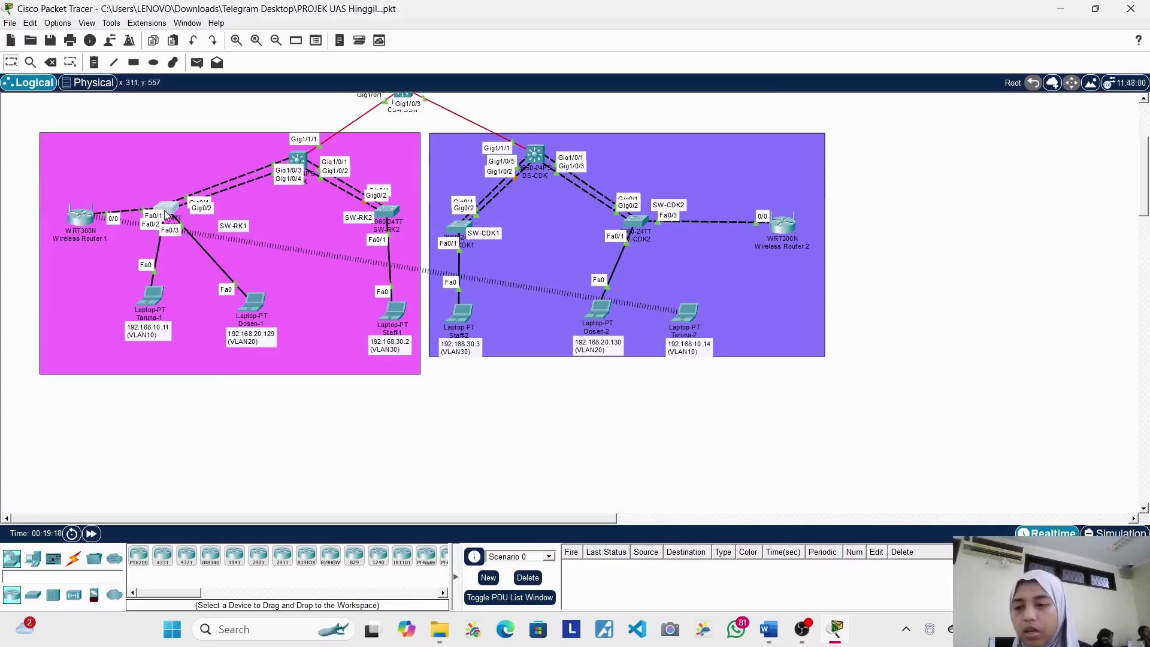
click(170, 210)
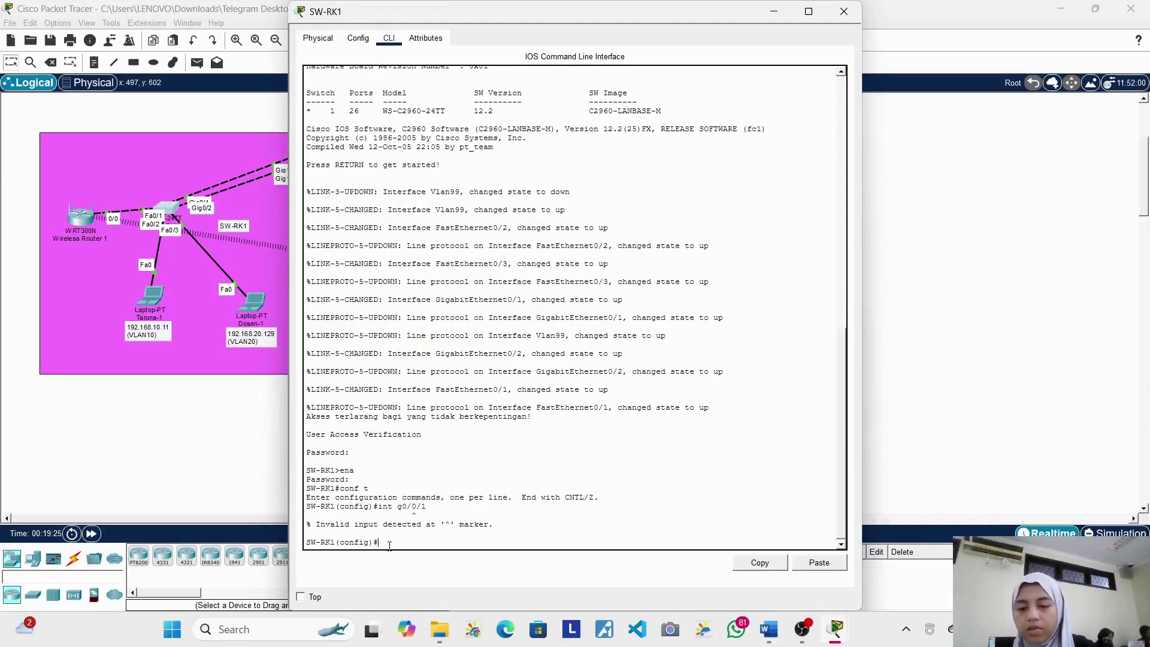
Step: Enter interface f0/1 configuration on SW-RK1 and begin typing the description command
text(int)
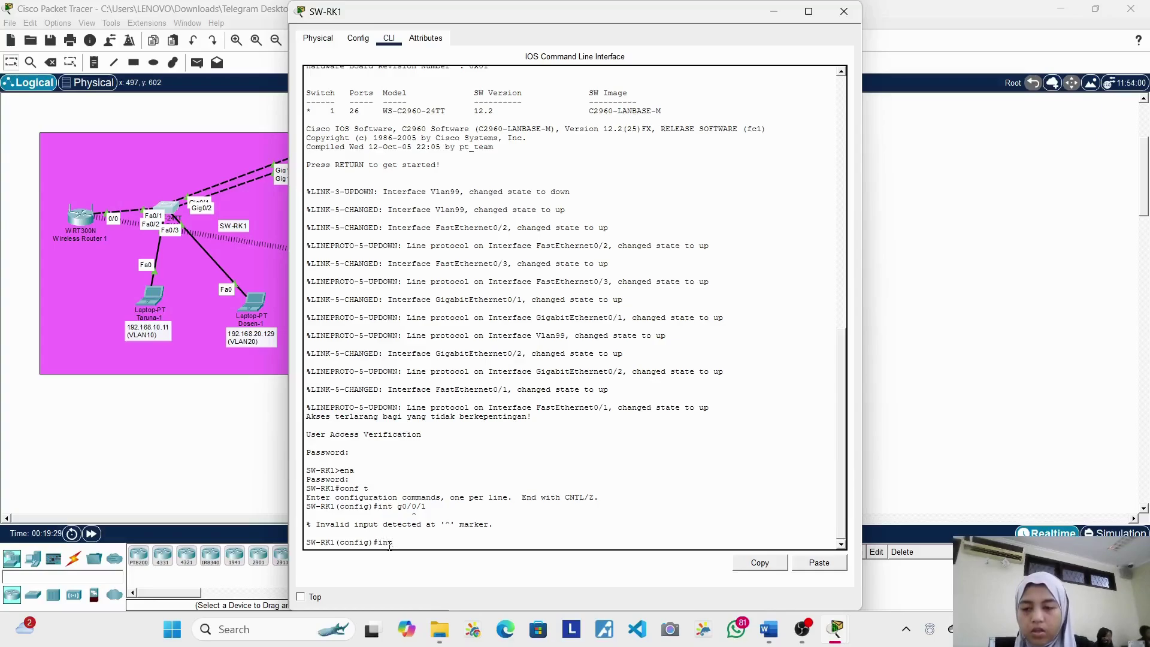
text( f0/1)
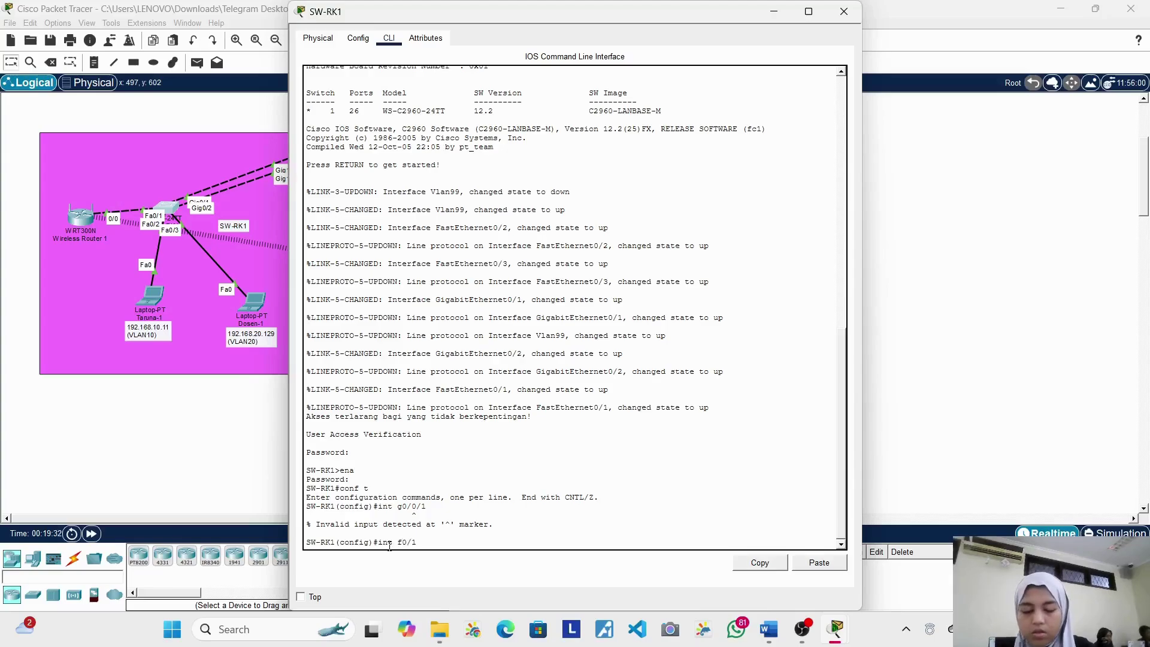
key(Return)
text(descrips)
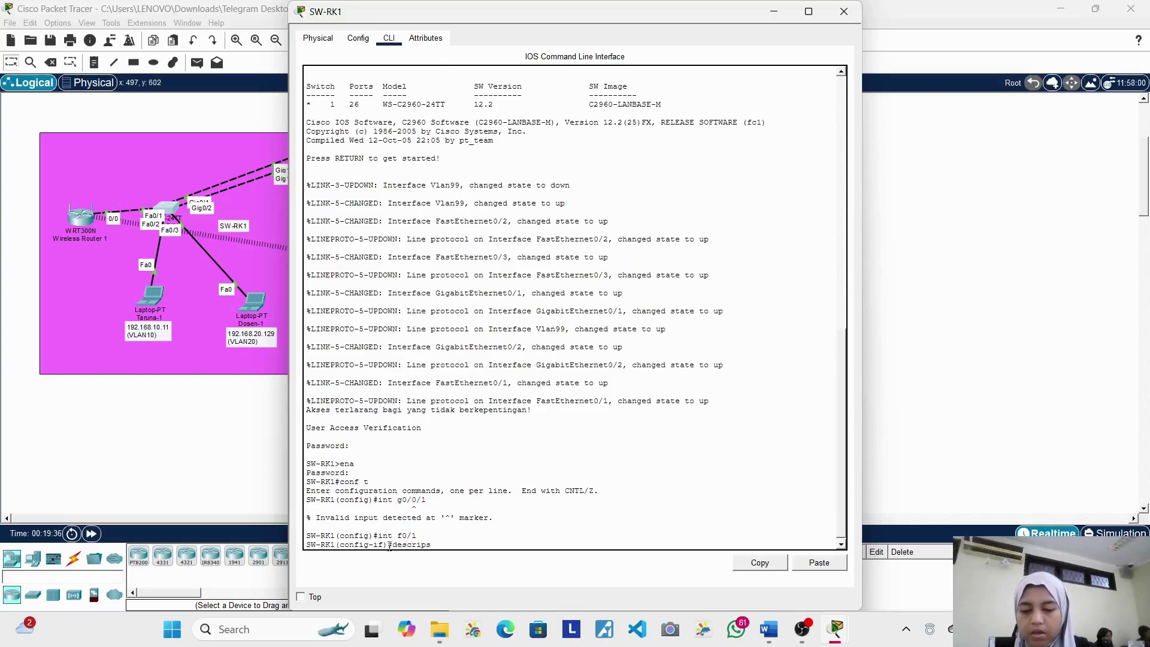
text(tion)
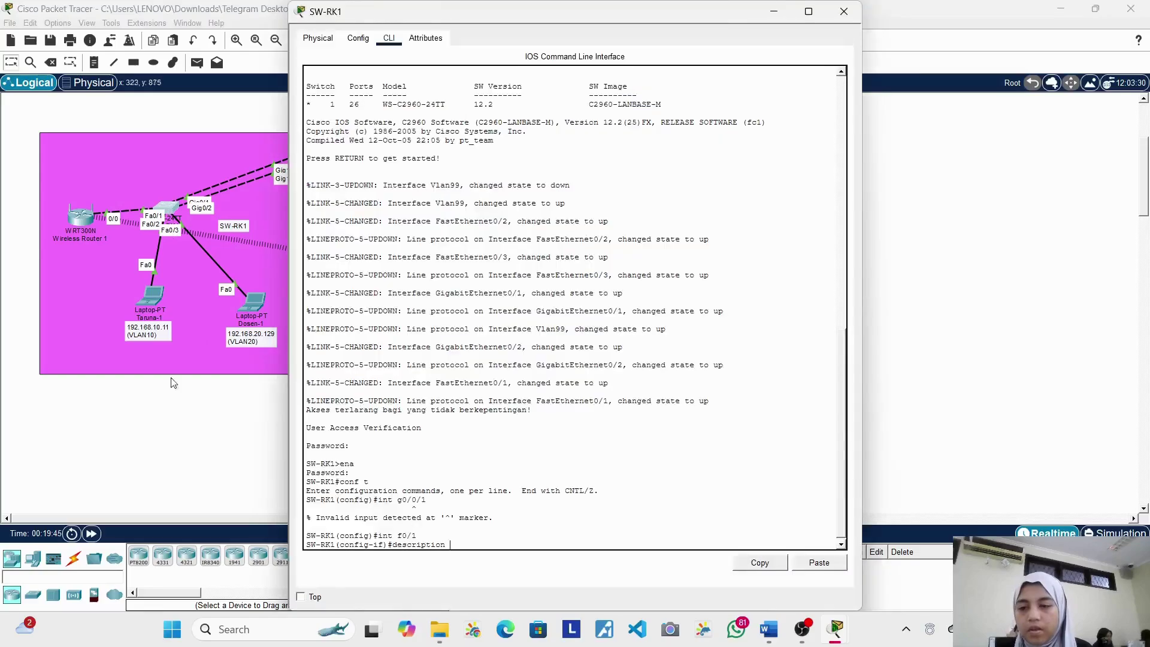
click(182, 423)
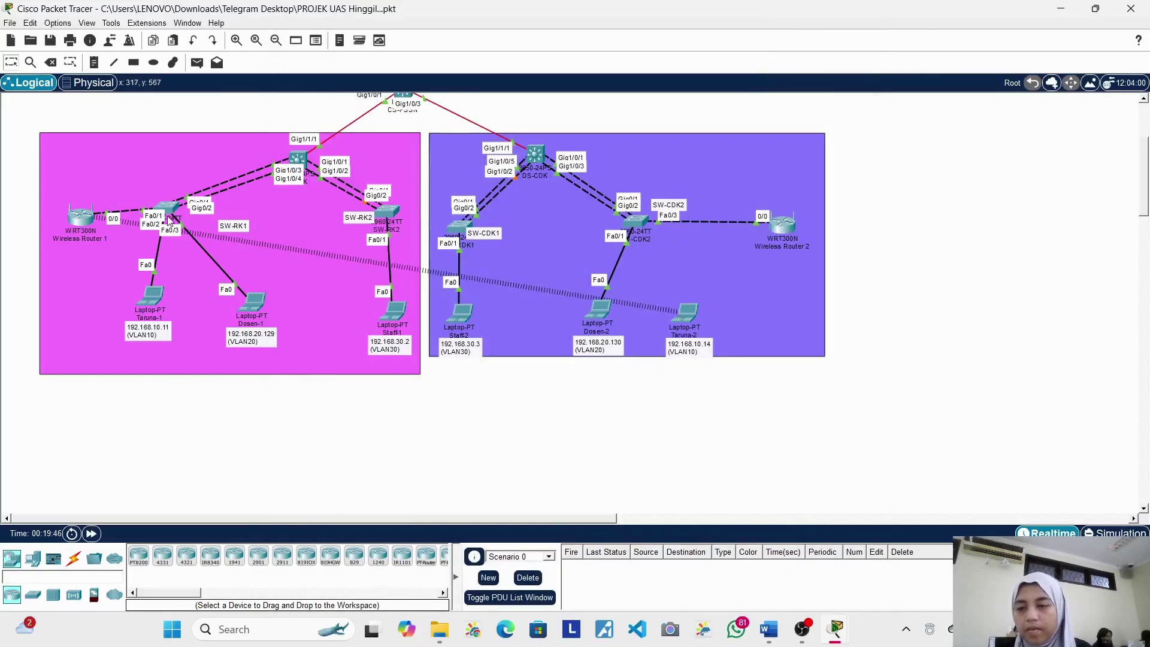
mouse_move(172, 208)
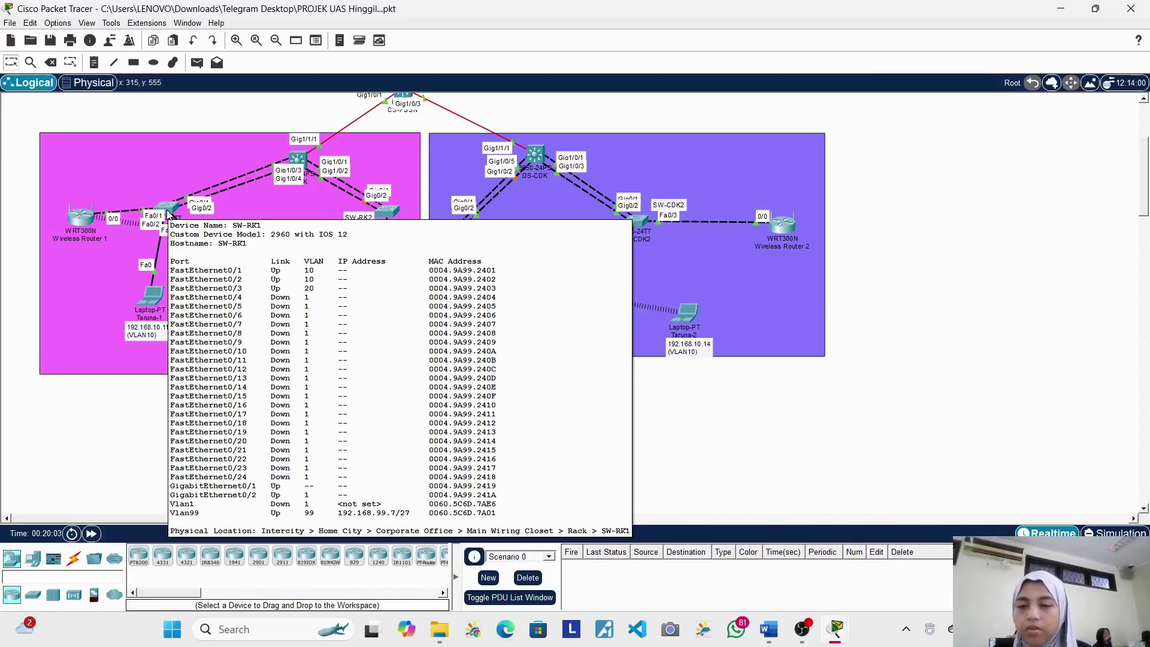
click(168, 215)
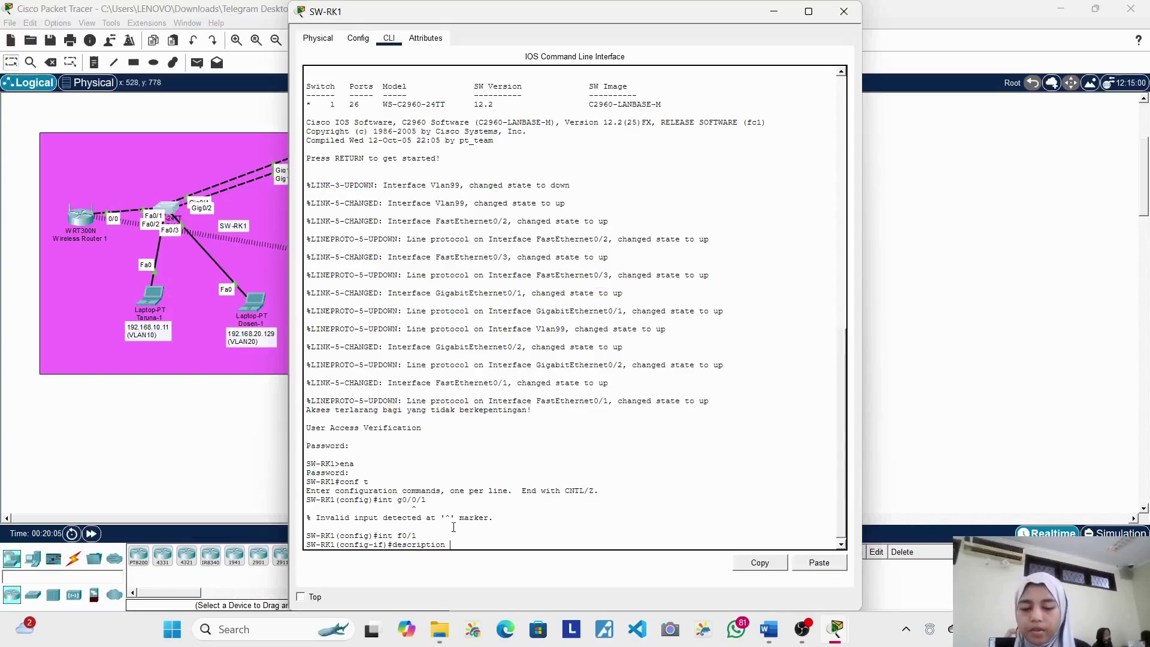
Step: Set FastEthernet0/1's description to 'vlan 10' and end back to the privileged prompt
text(valn)
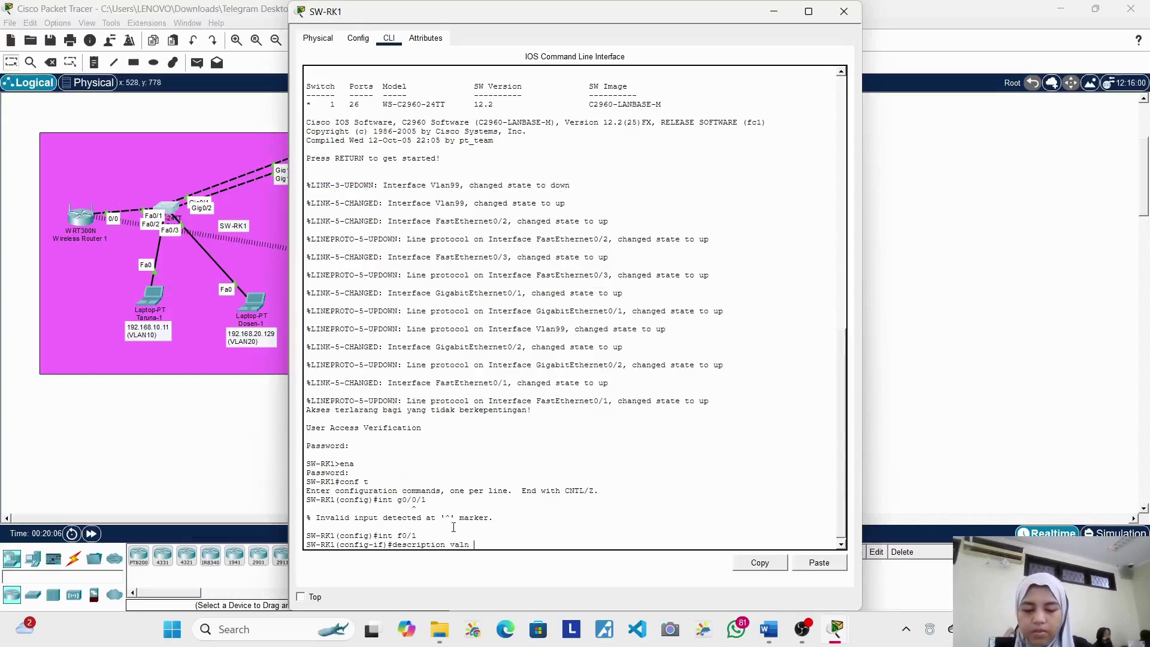
key(BackSpace)
key(BackSpace)
key(BackSpace)
key(BackSpace)
text(lan 10)
key(Return)
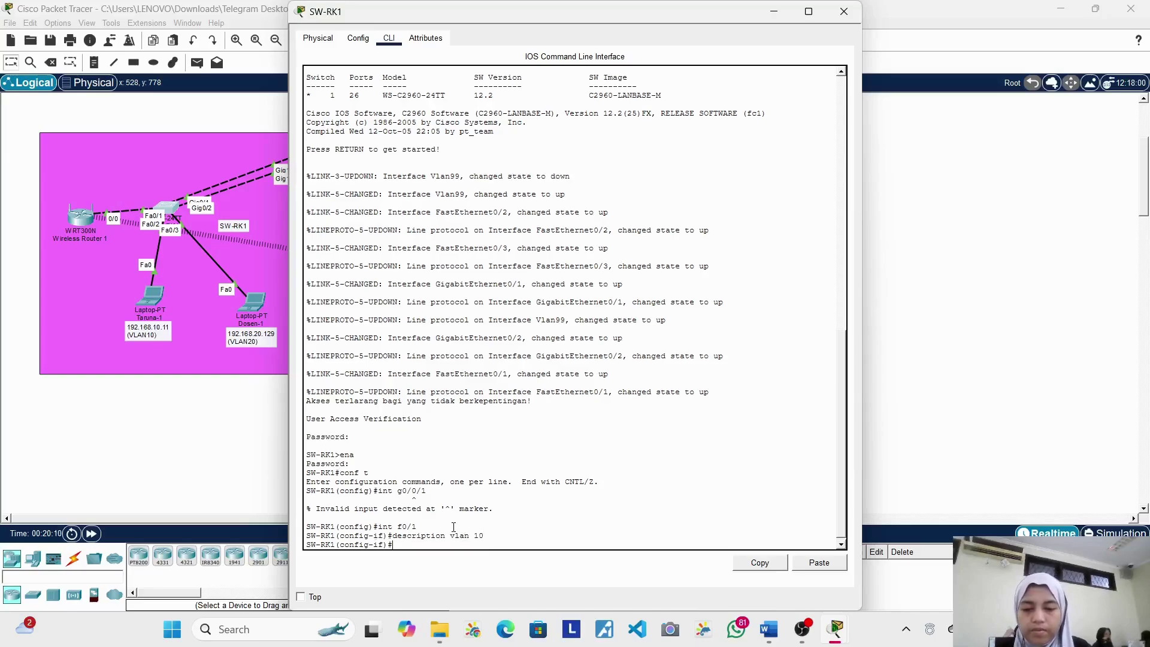
text(end)
key(Return)
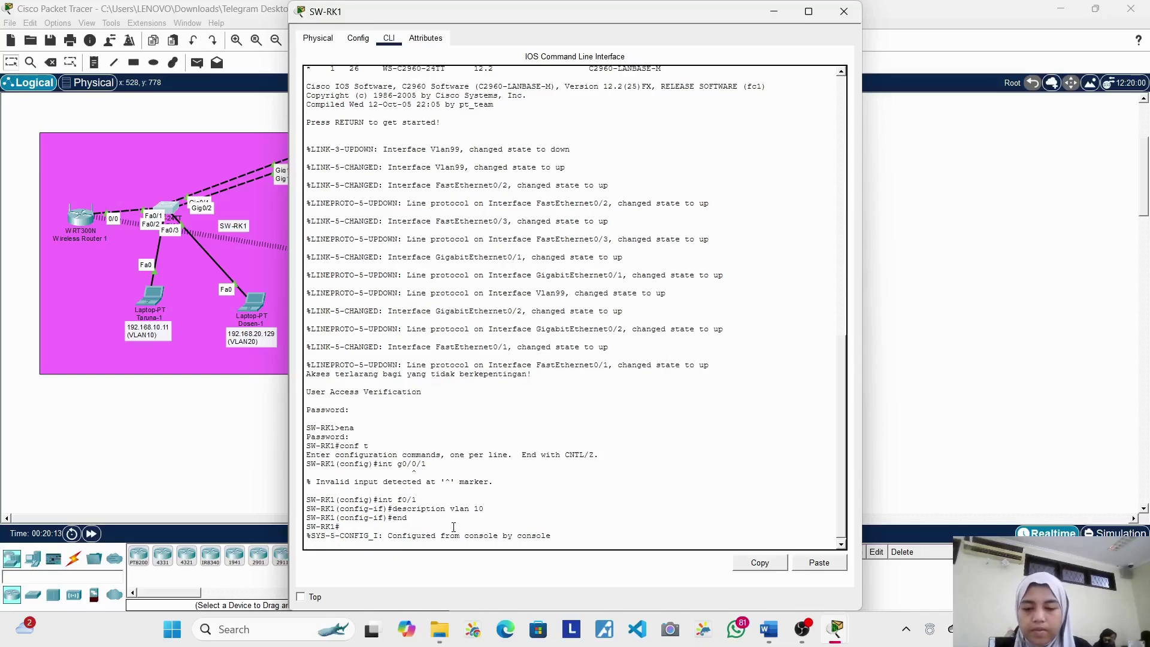
key(Return)
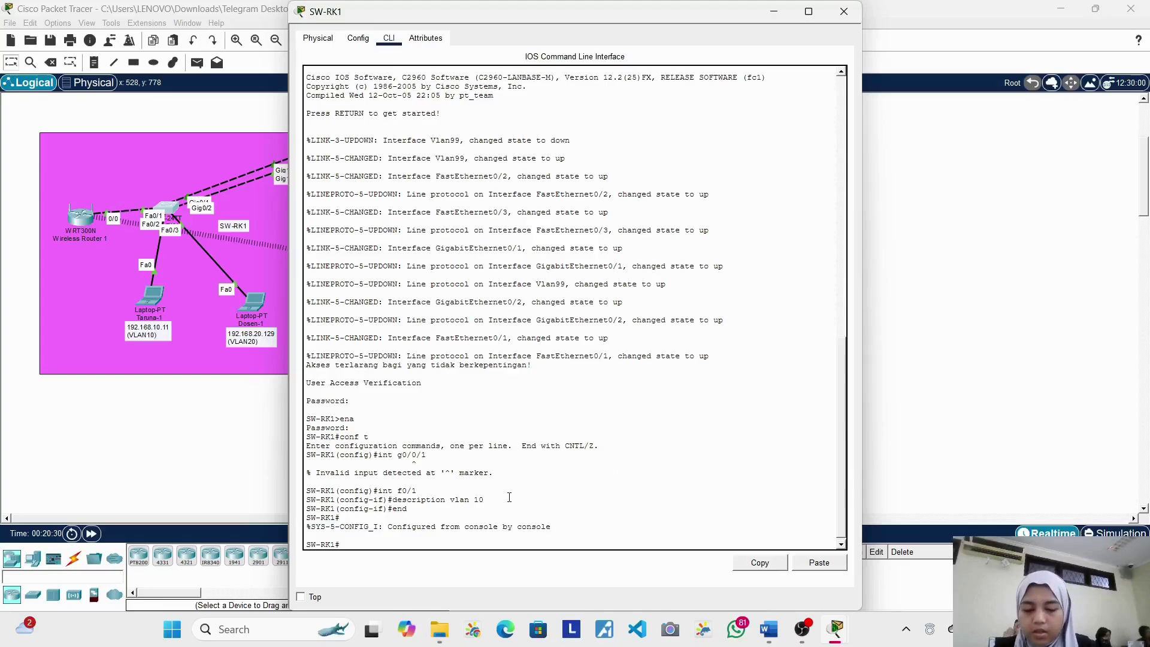
Step: On SW-RK1, select interface FastEthernet0/1 in configuration mode and make it an access port
text(conf t)
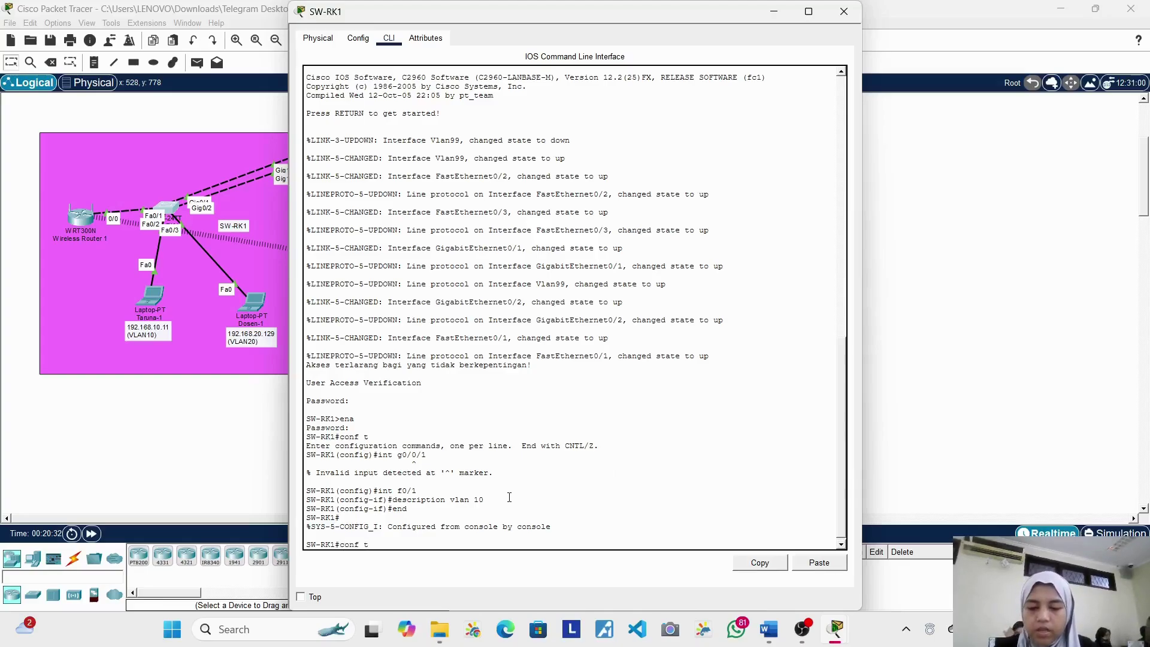
key(Return)
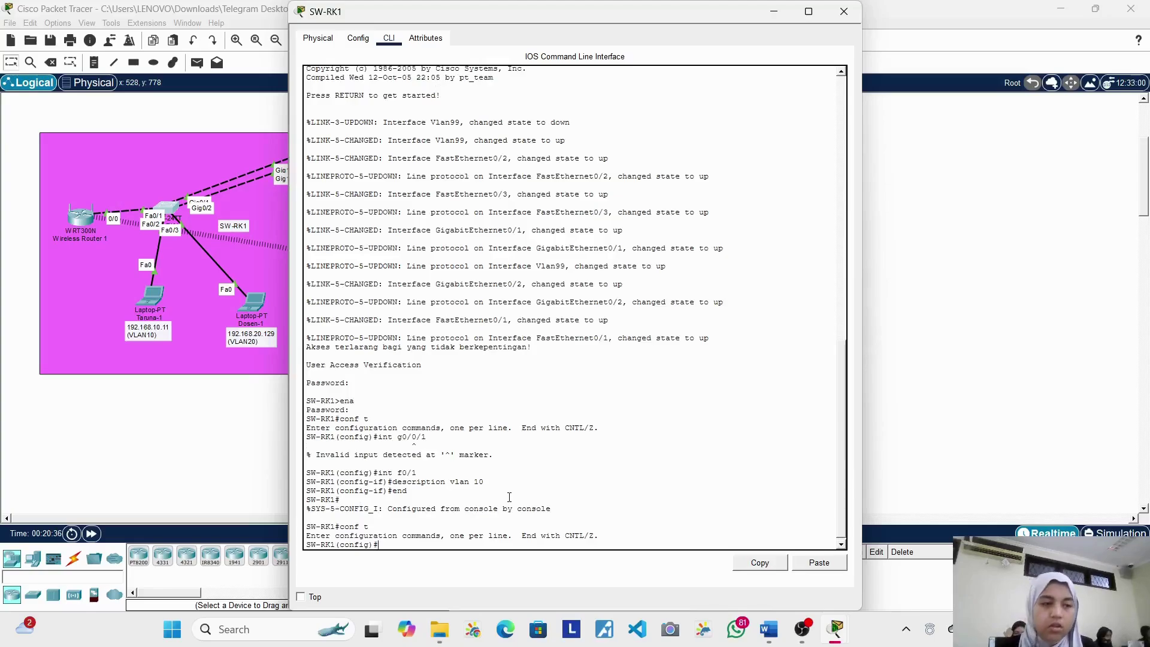
text(int)
text( f)
text(0/2)
key(BackSpace)
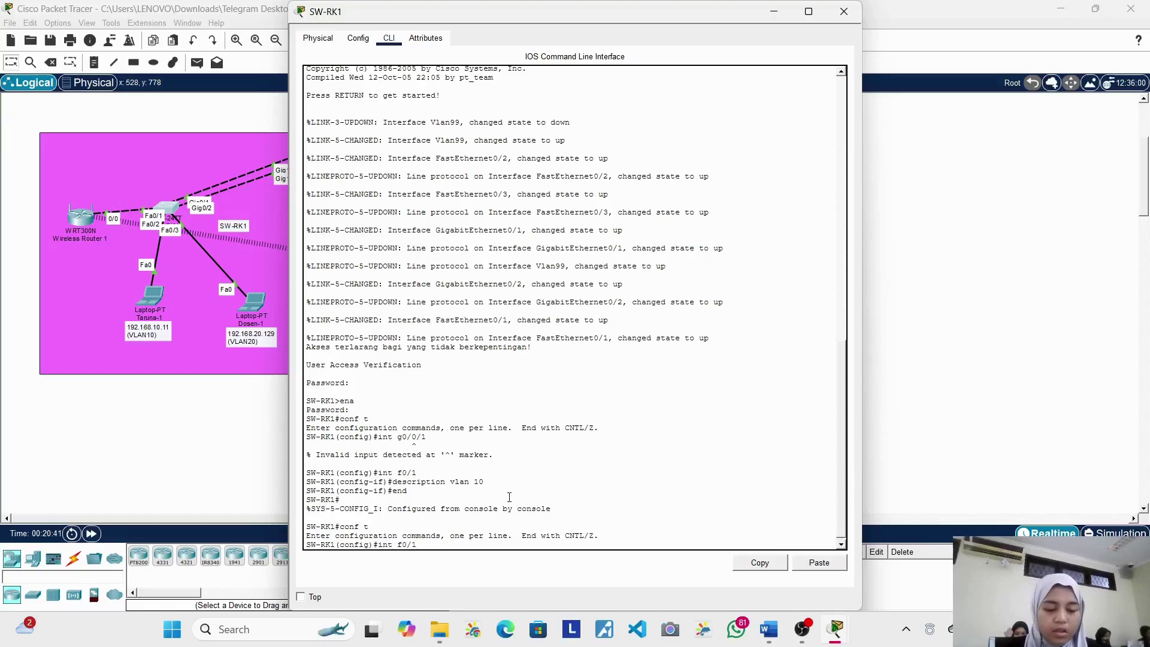
text(1)
key(Return)
text(swi)
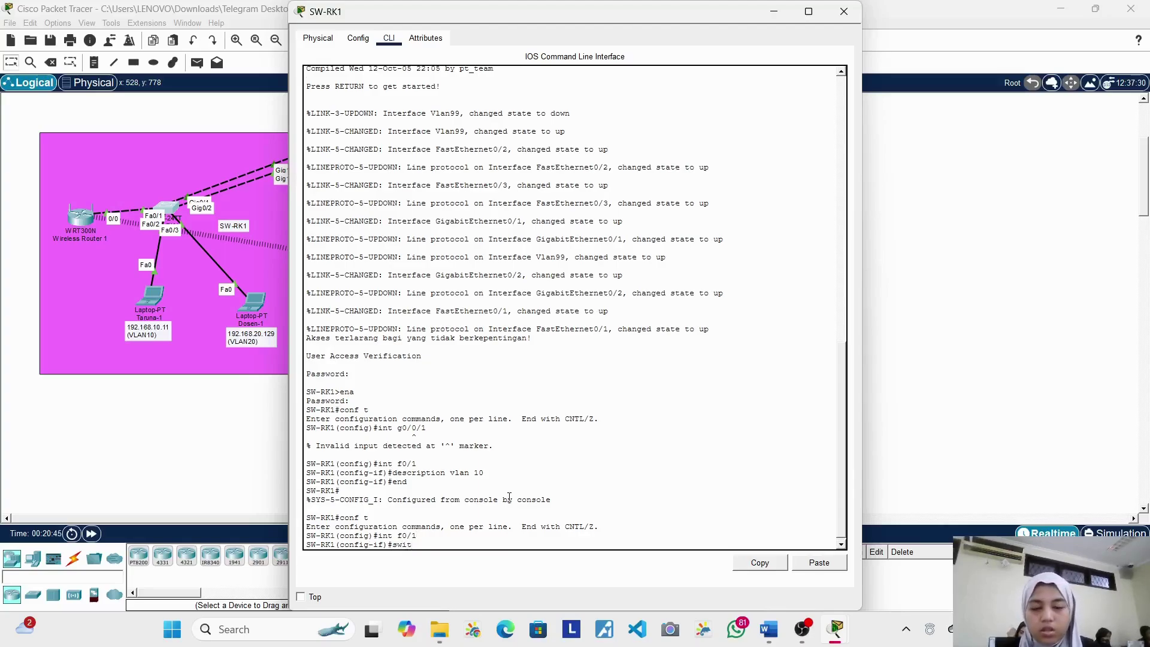
text(t)
key(Tab)
text(m)
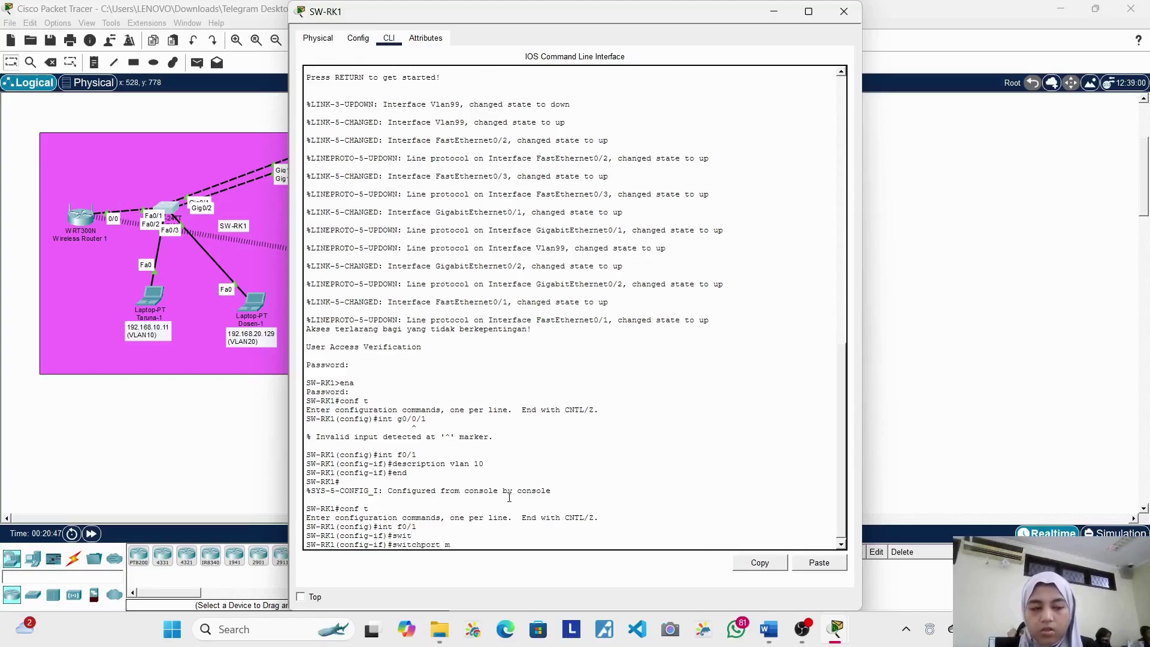
text(ode access)
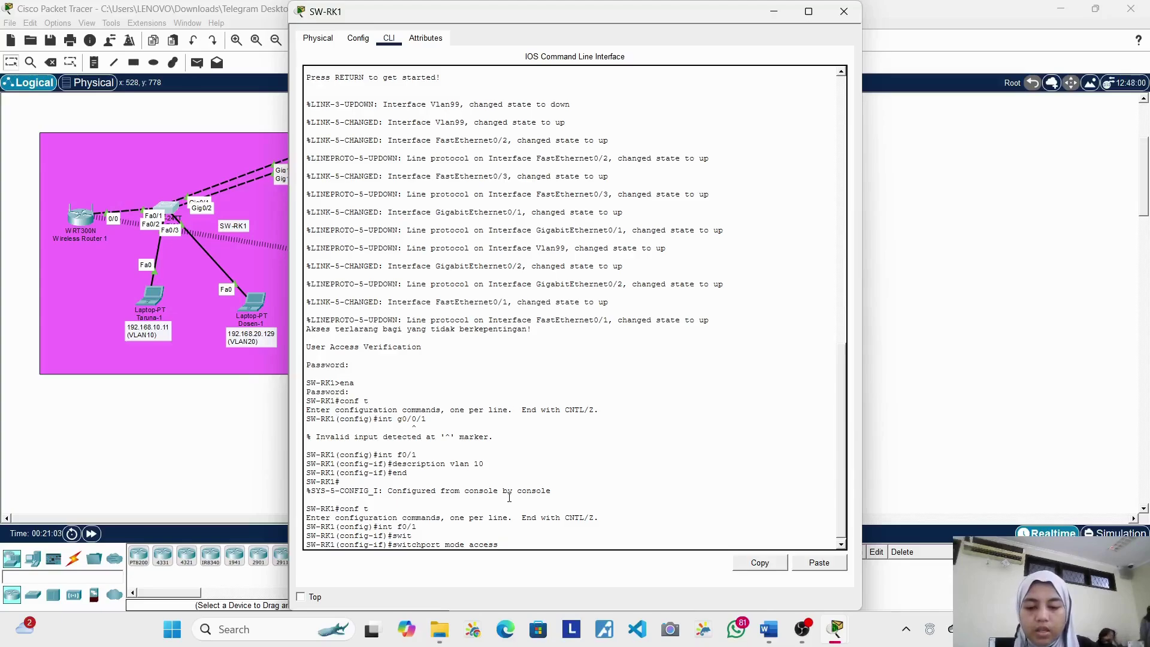
key(Return)
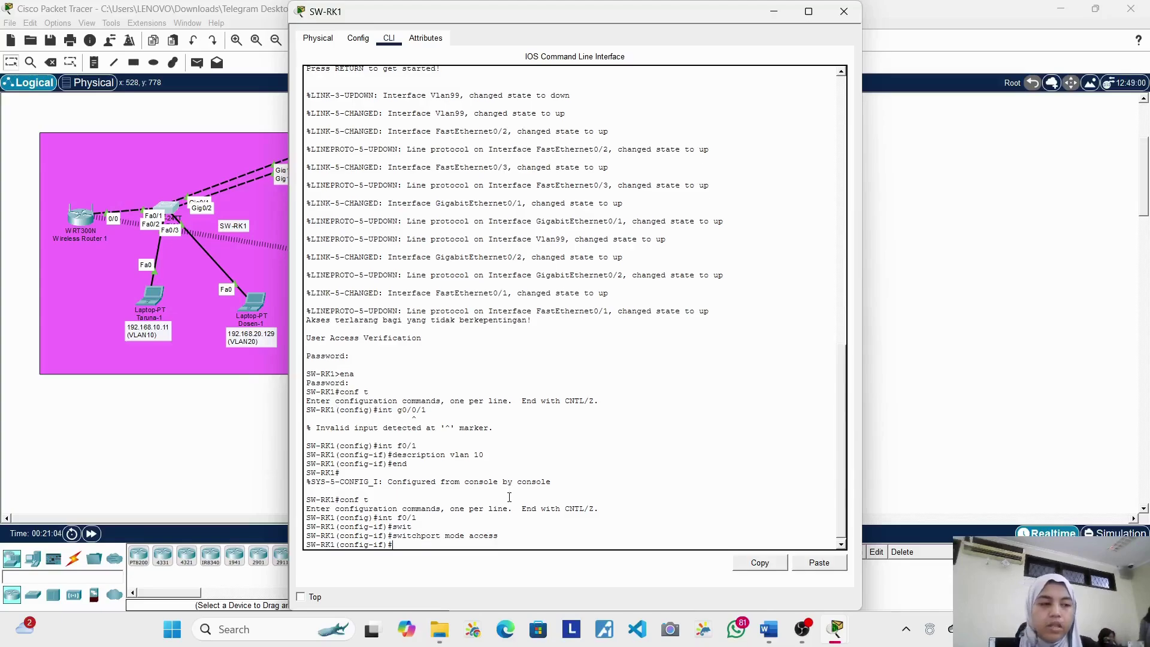
Step: Assign FastEthernet0/1 to access VLAN 10 and leave configuration mode with end
text(sw)
key(Tab)
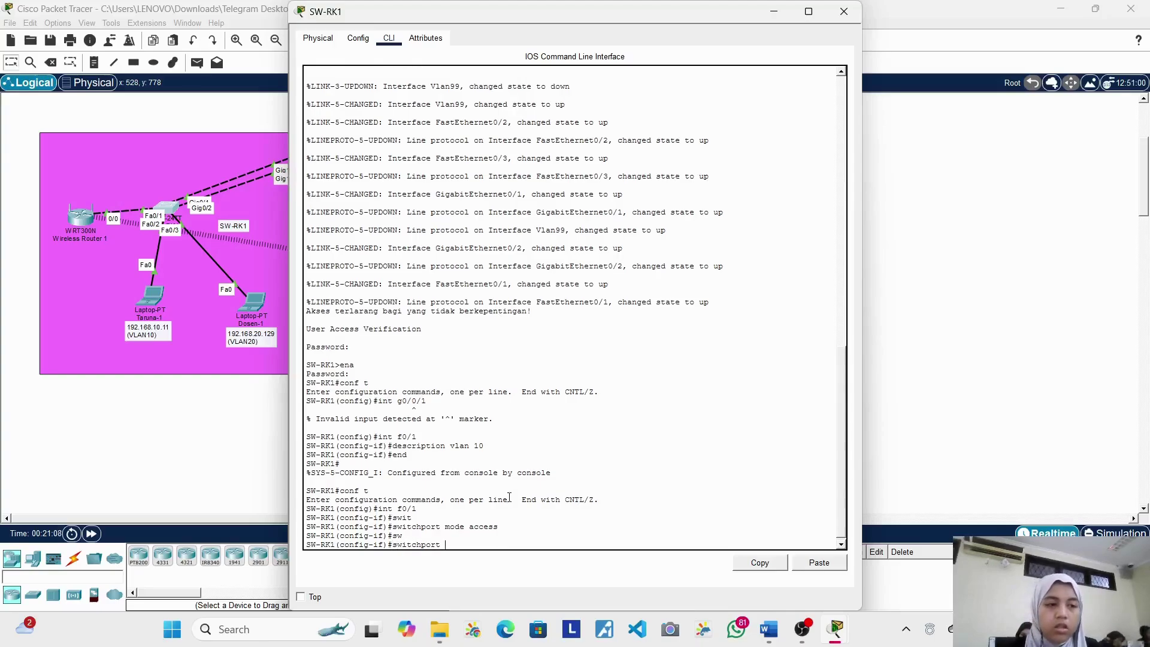
text(acce)
key(Tab)
text(vlan 10)
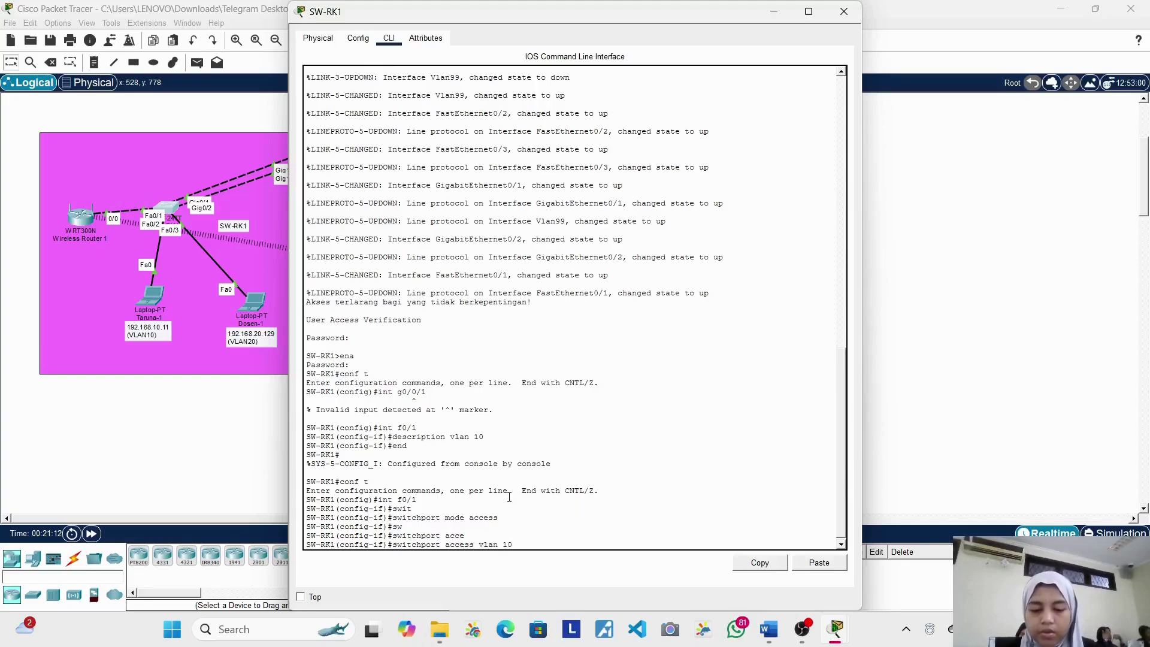
key(Return)
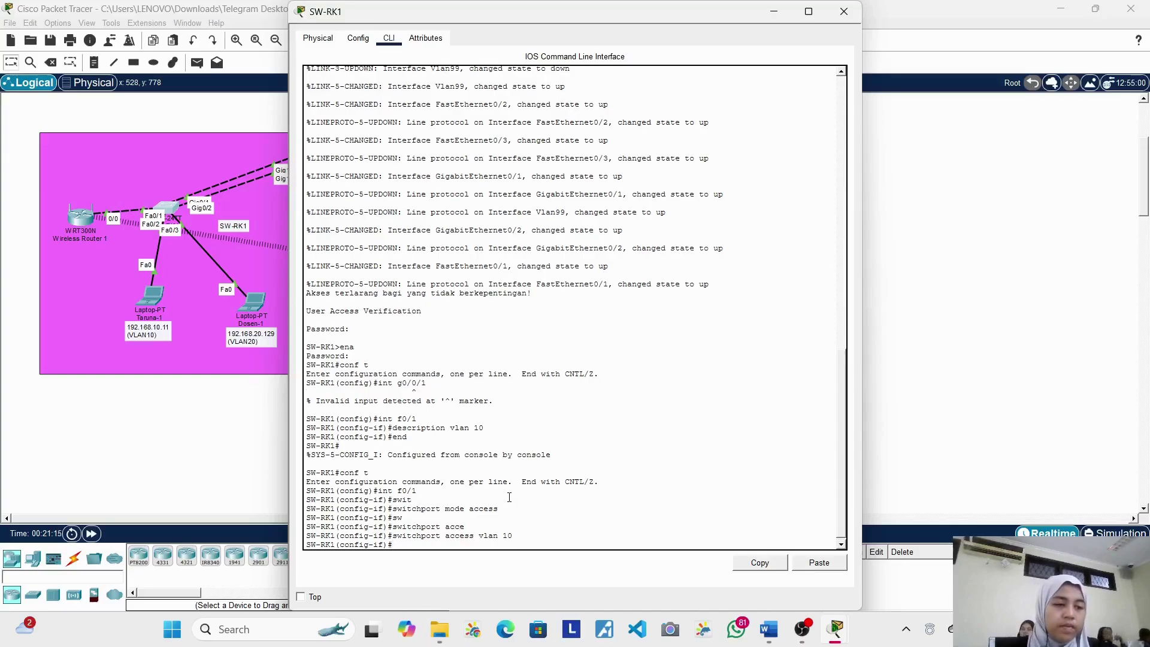
text(end)
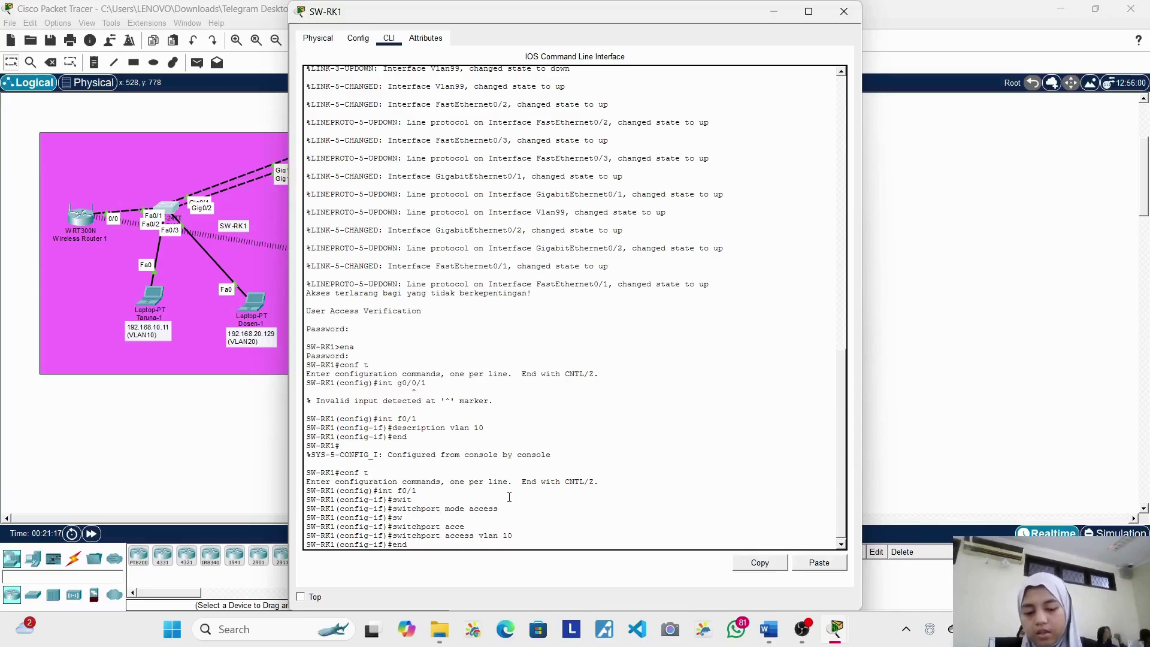
key(Return)
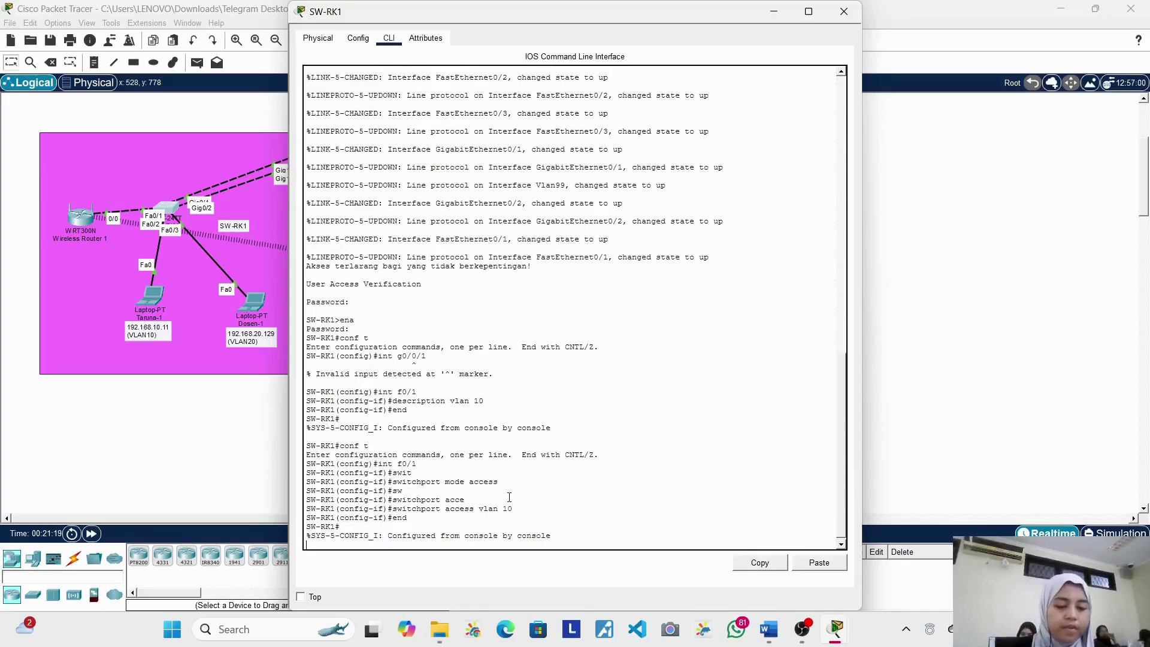
key(Return)
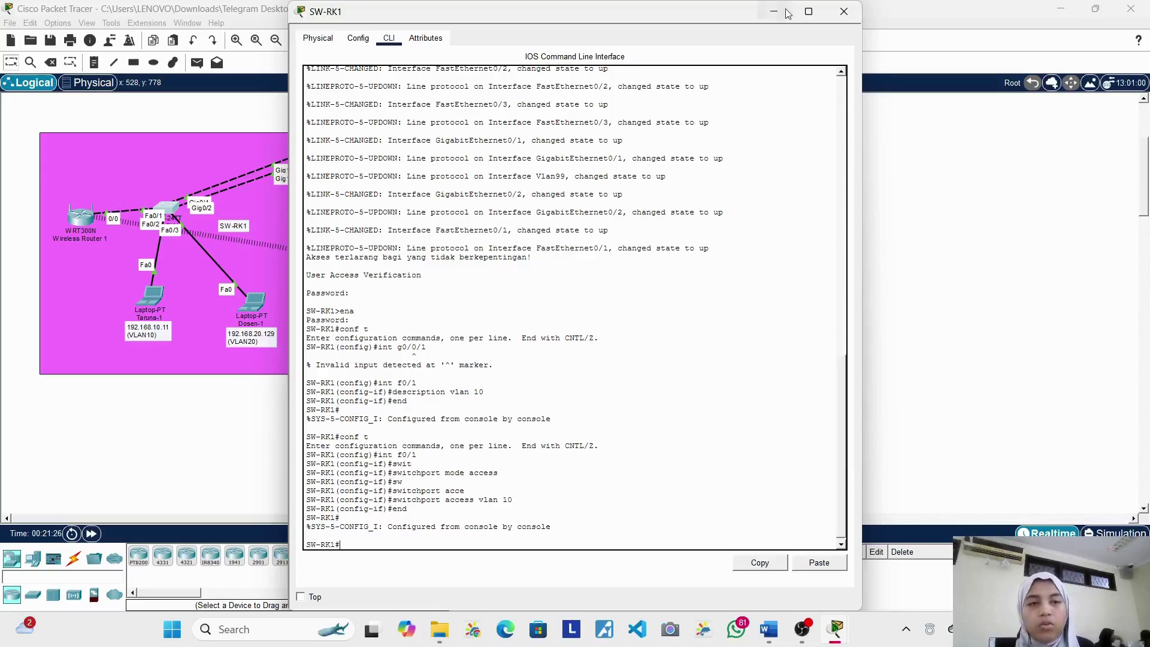
Step: Close the SW-RK1 console and log into router RTR-PSSN's command line
click(844, 12)
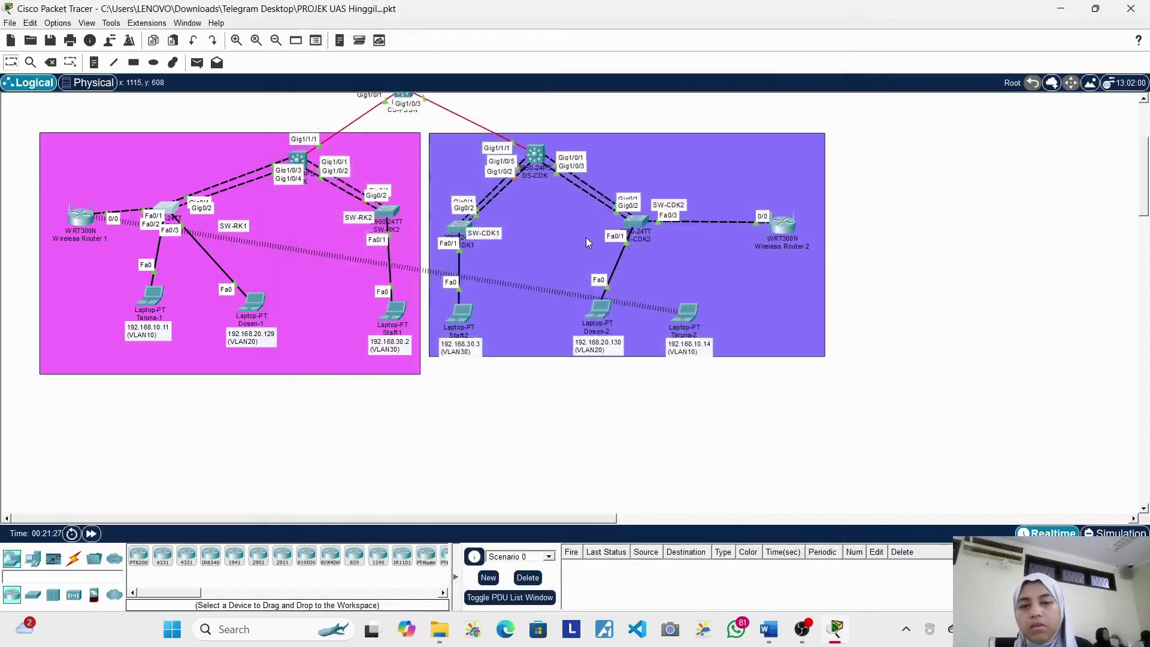
scroll(586, 237, up, 3)
click(486, 157)
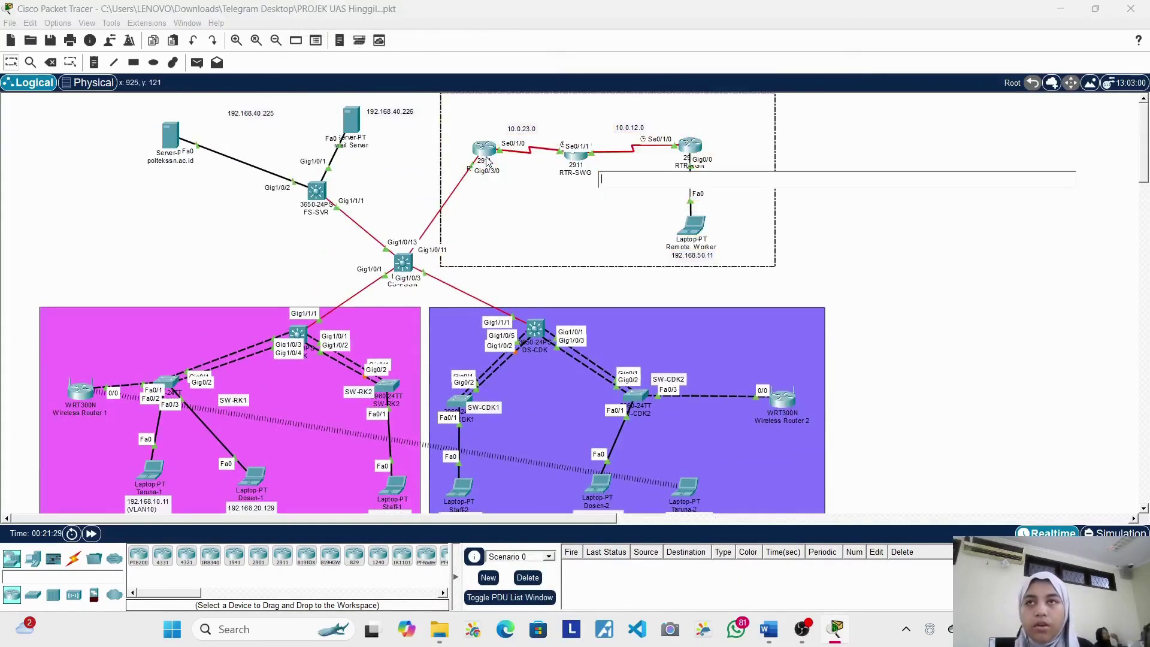
click(490, 150)
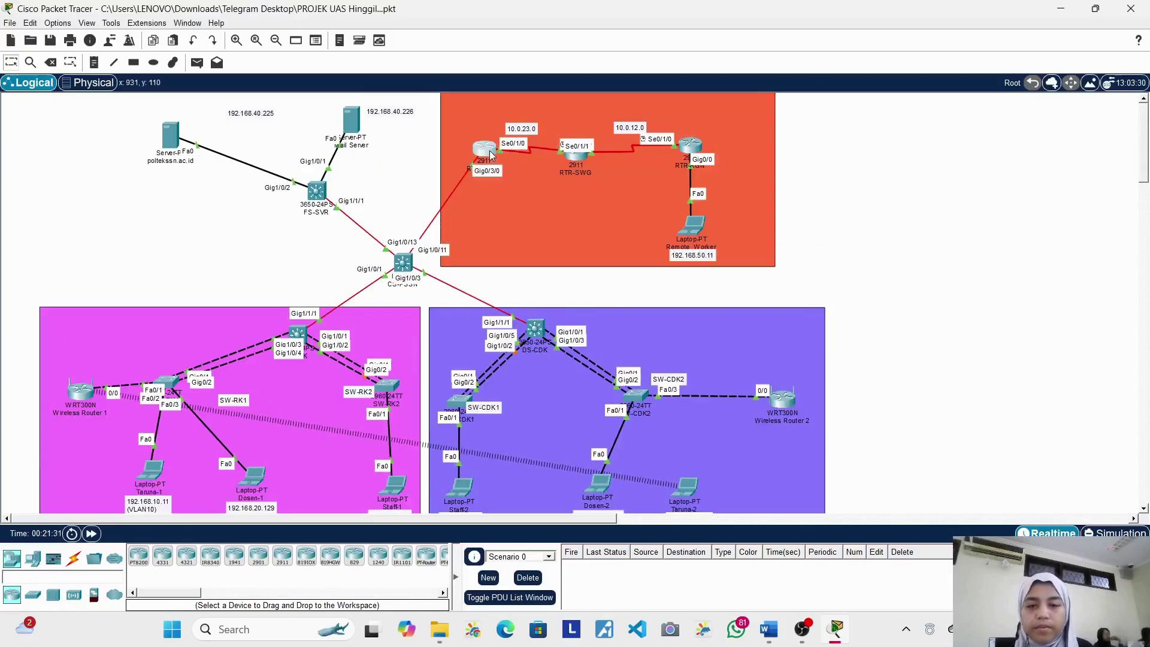
click(390, 40)
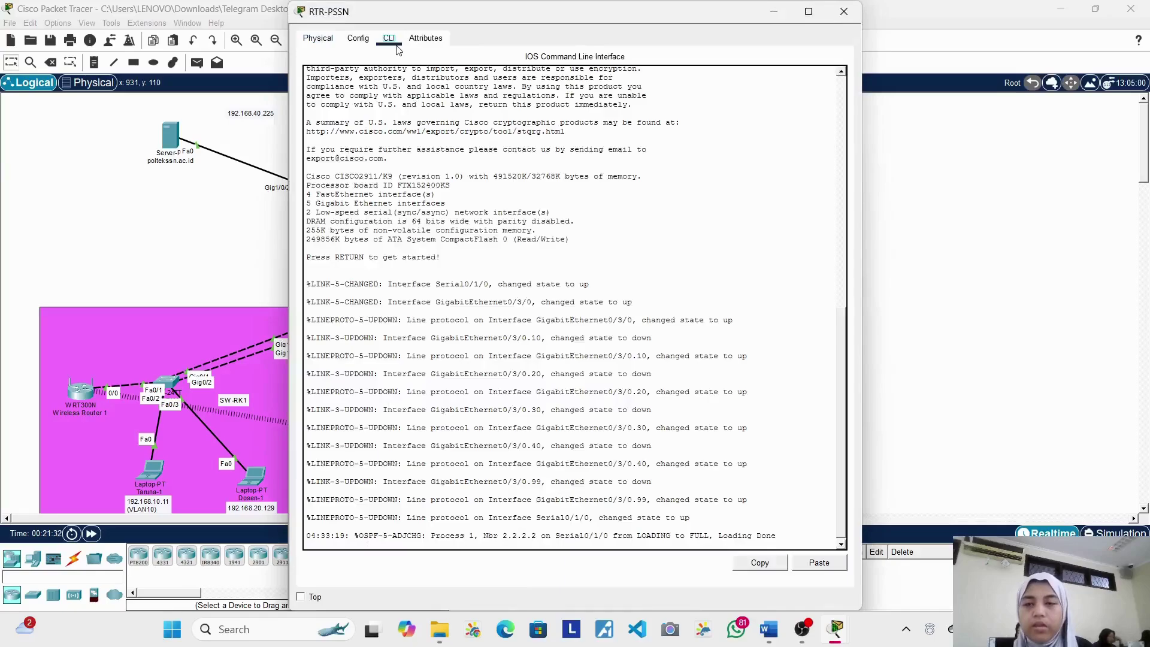
click(402, 298)
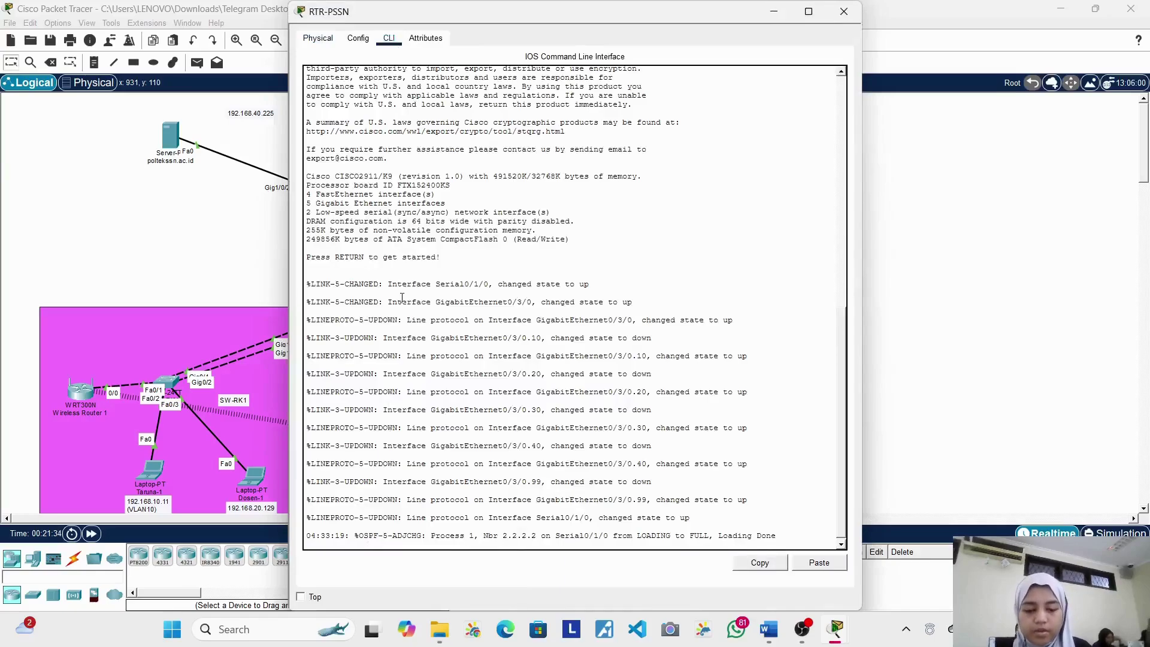
key(Return)
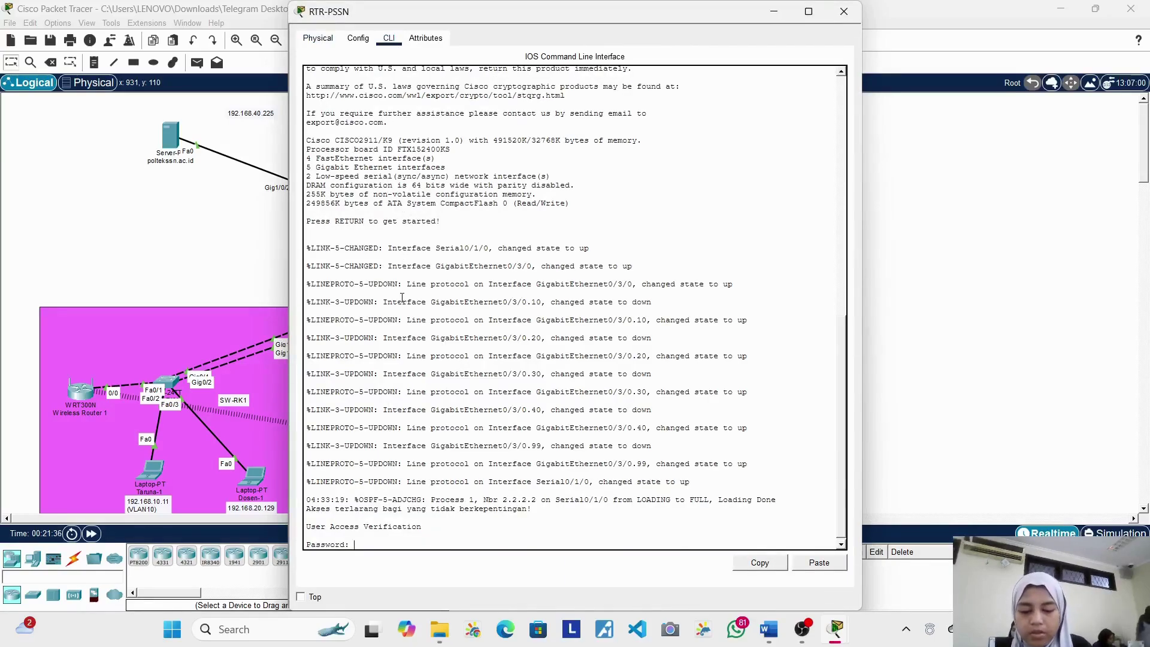
key(Return)
Step: Enter privileged mode on RTR-PSSN and select interface GigabitEthernet0/3/0 in global configuration
text(ena)
key(Return)
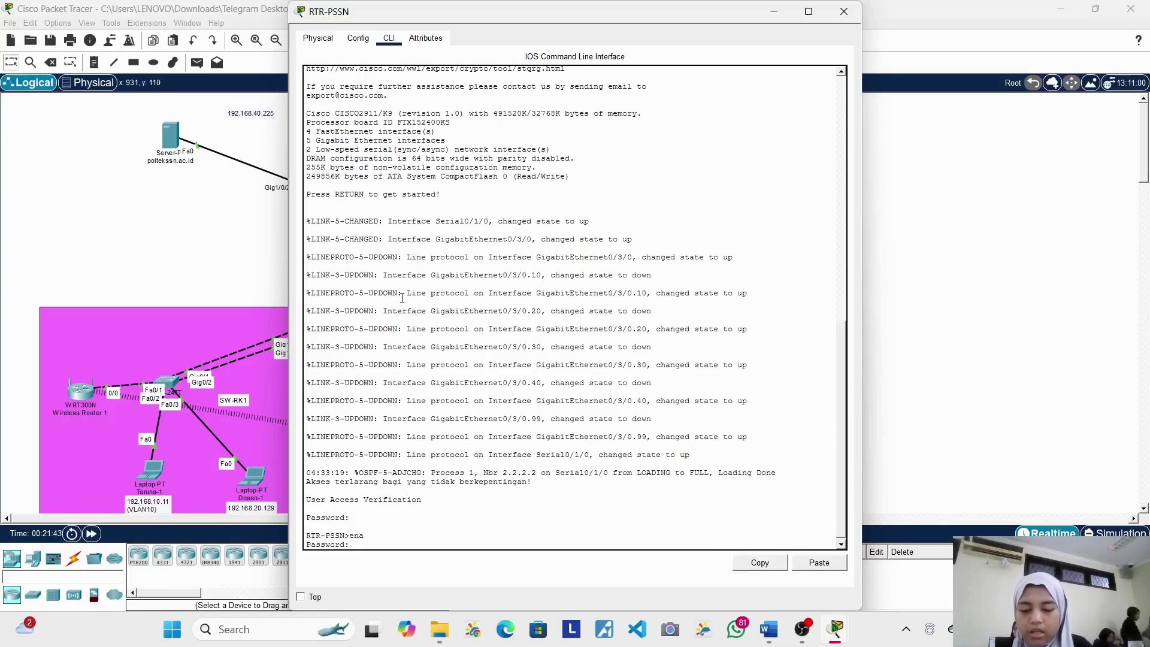
key(Return)
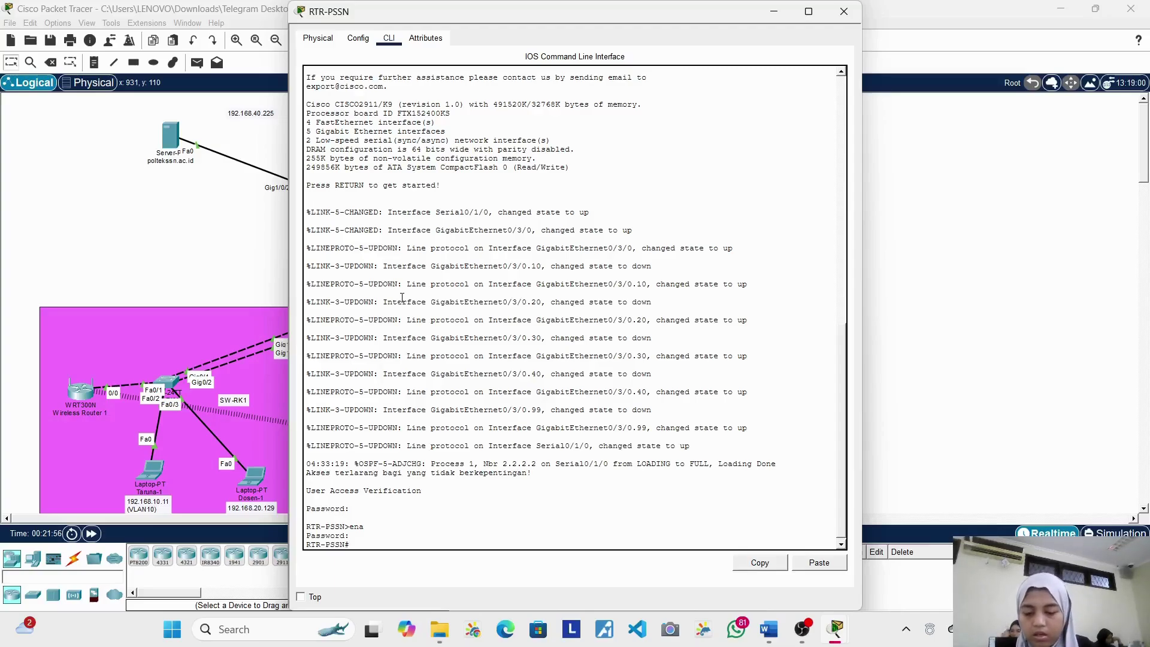
text(nf t)
key(Return)
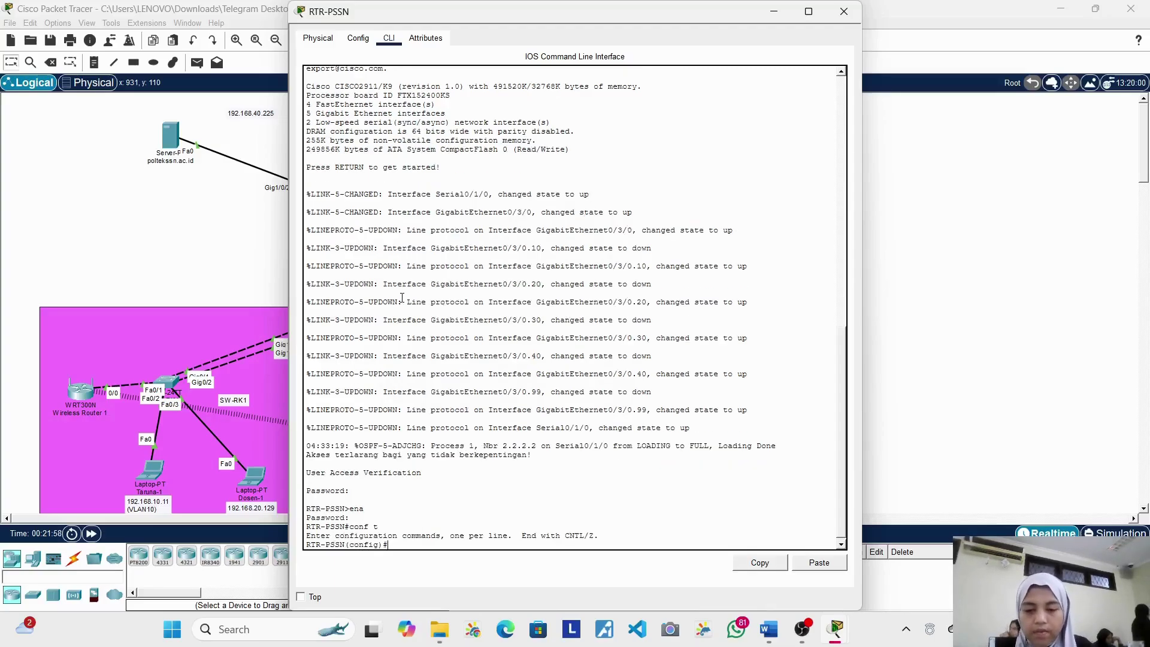
text(int)
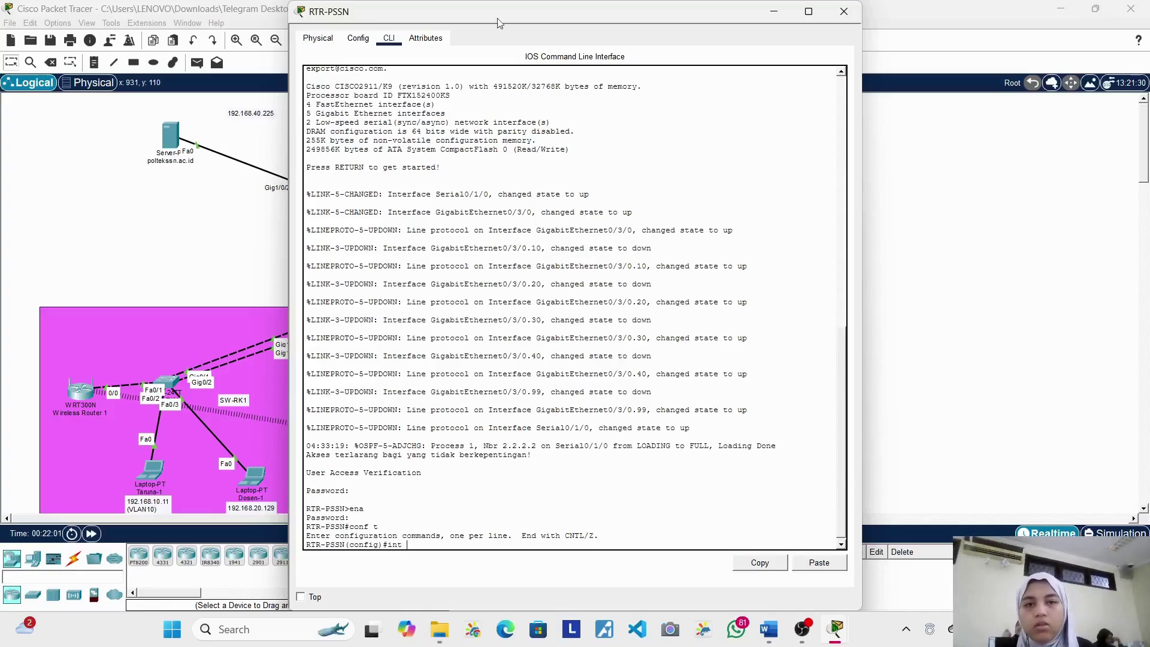
drag(508, 19, 627, 46)
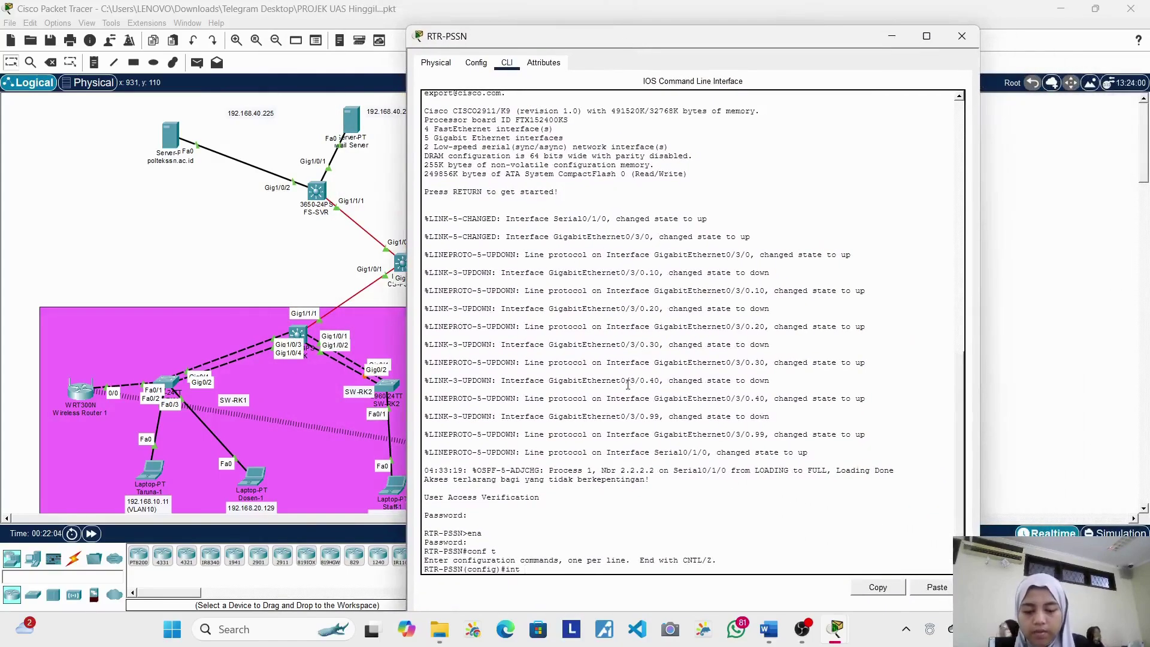
text(g0/3/)
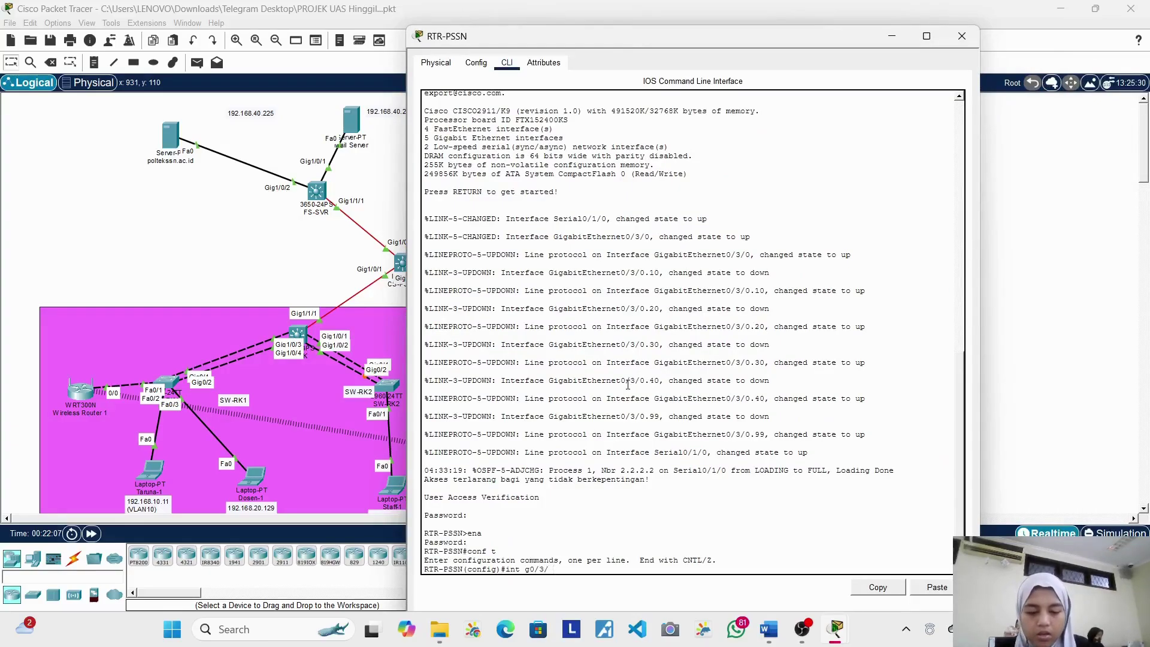
text(0)
key(Return)
Step: Abandon the switchport command on g0/3/0 and close the RTR-PSSN console
text(swi)
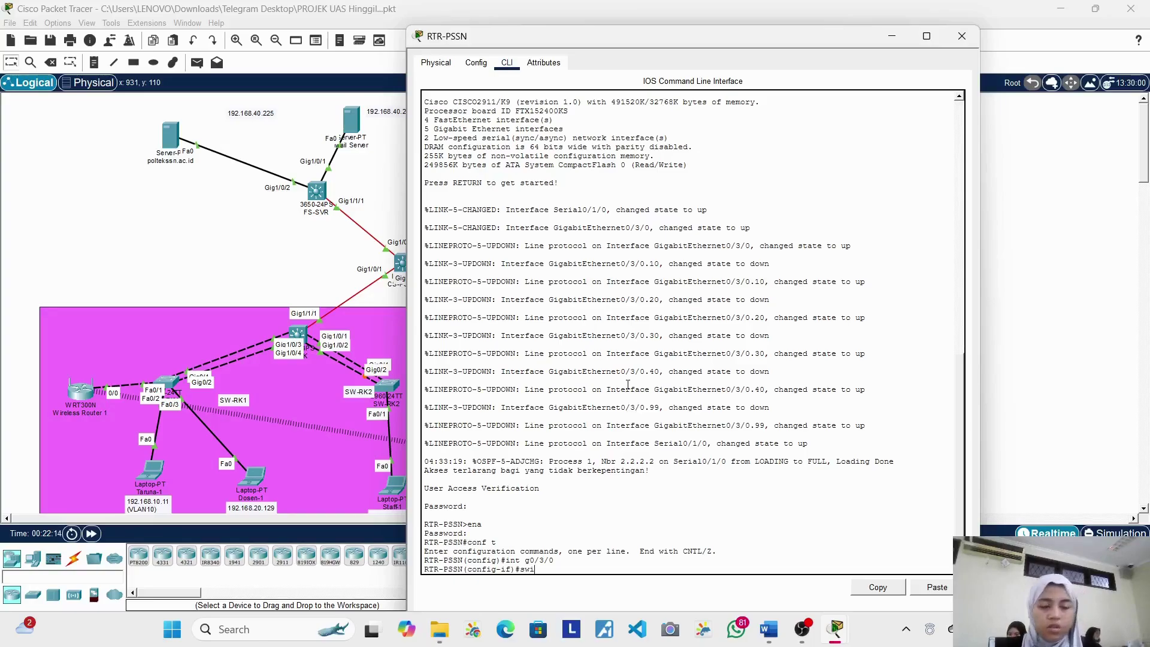
text(s)
key(BackSpace)
text(tchp)
key(Tab)
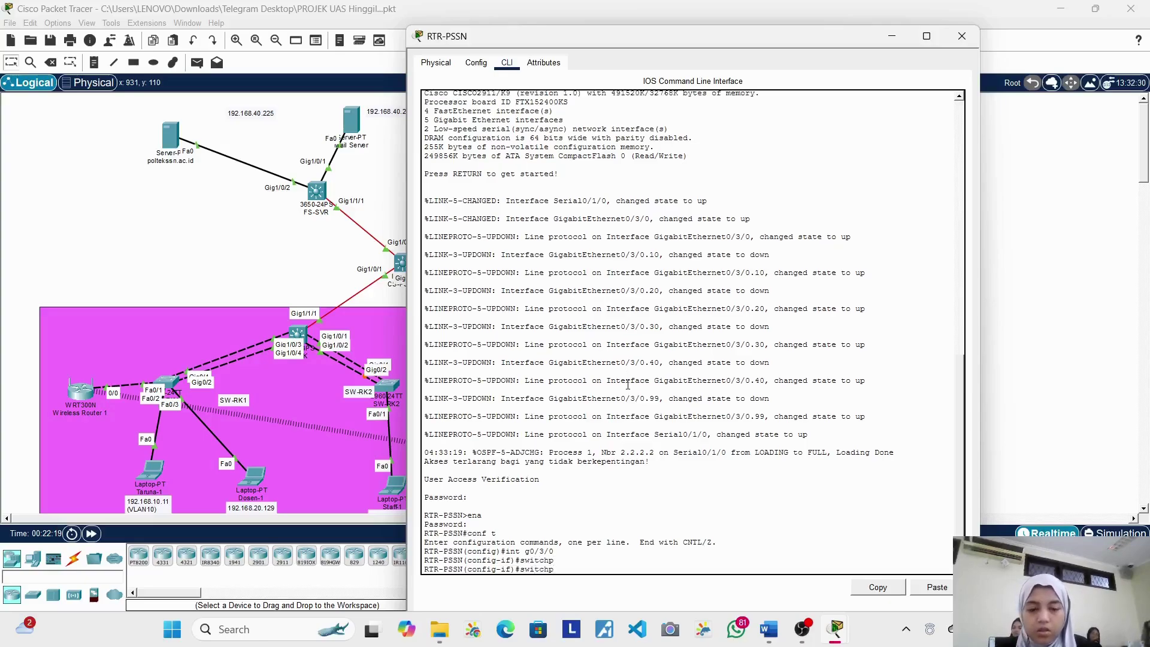
text(o)
key(BackSpace)
key(BackSpace)
key(BackSpace)
key(BackSpace)
key(BackSpace)
key(BackSpace)
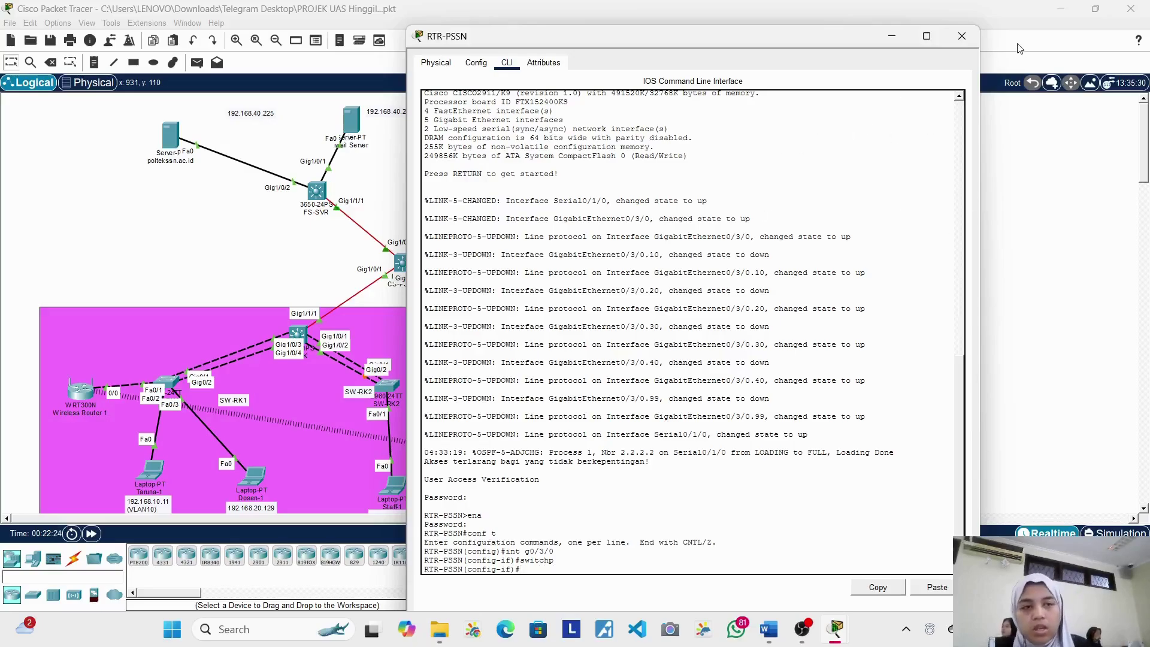
click(962, 36)
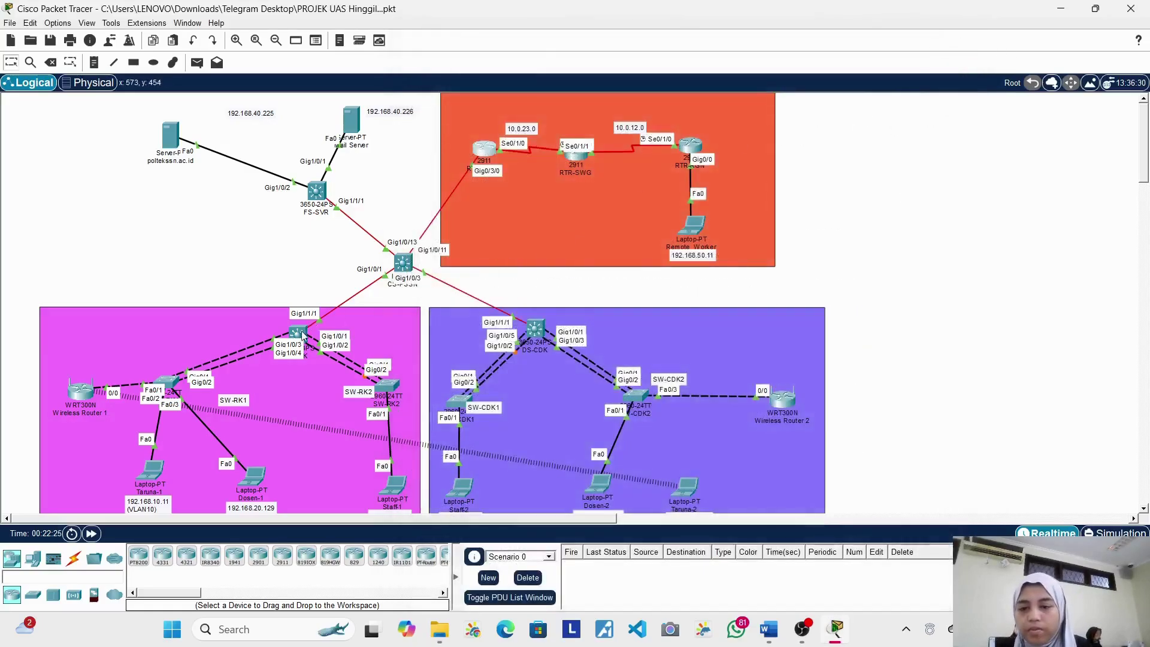
Step: On DS-RK, enter interface g1/1/1 configuration and type 'switchport mode trunk' without running it
click(298, 334)
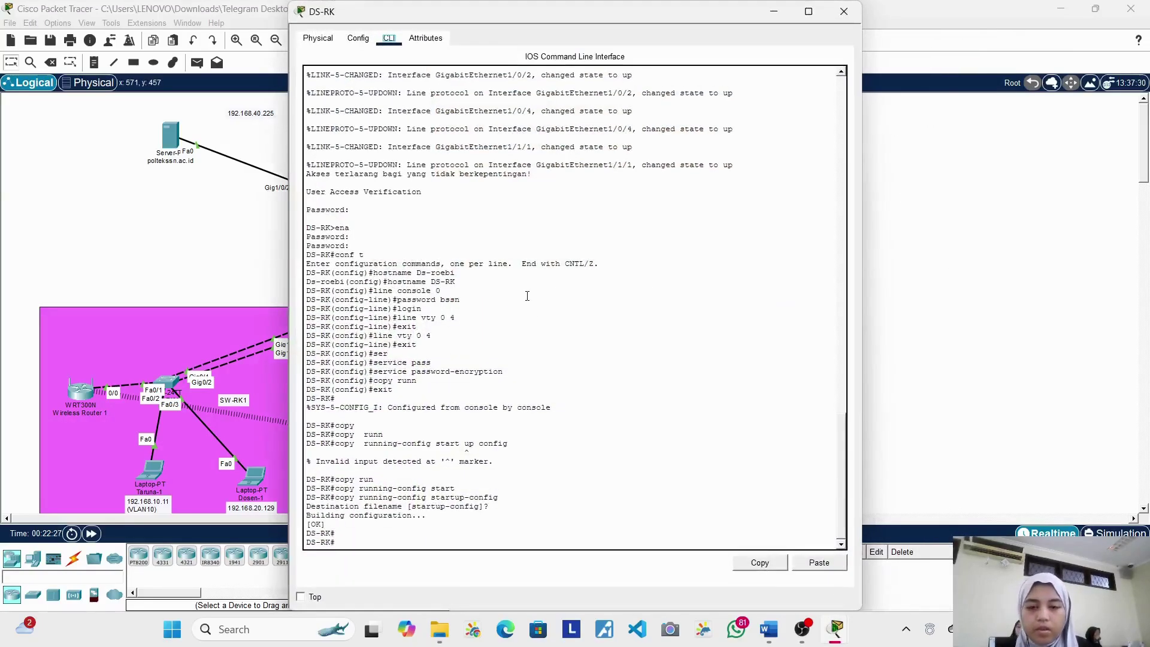
click(460, 529)
key(Return)
text(conf)
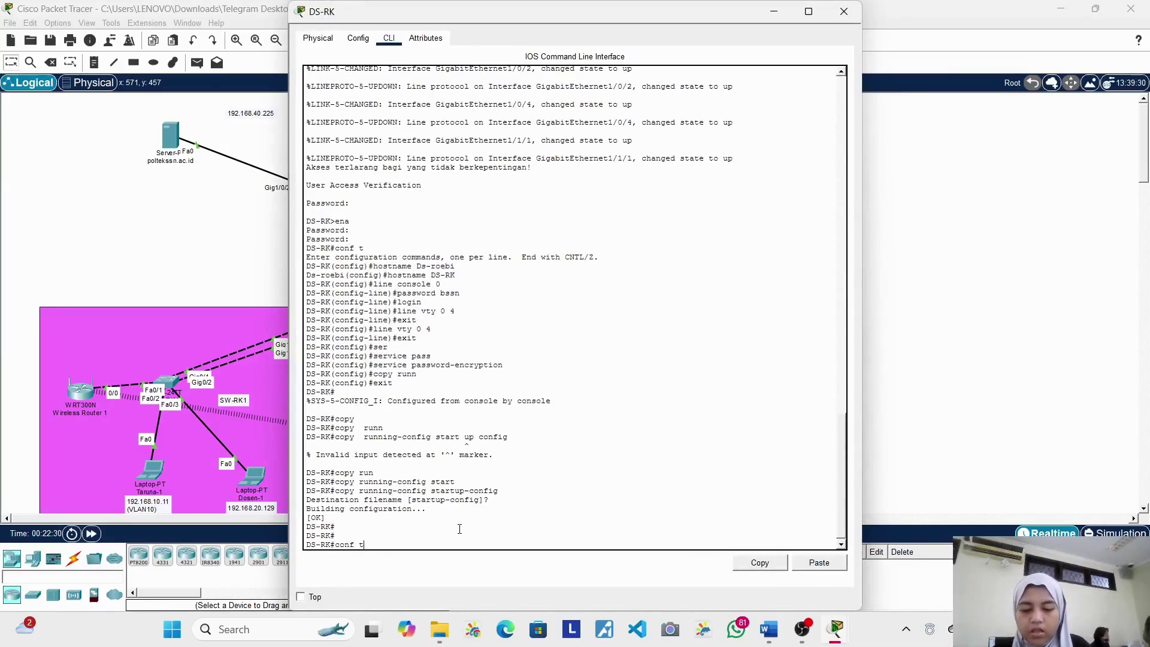
text( t)
key(Return)
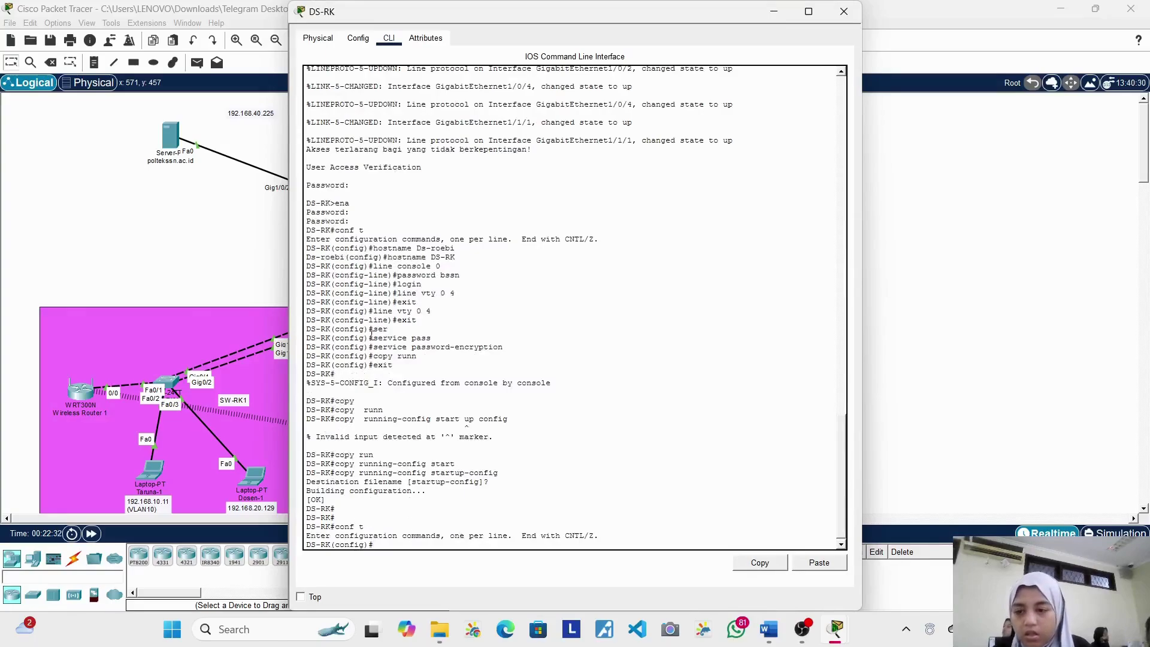
drag(447, 19, 519, 38)
text(int g)
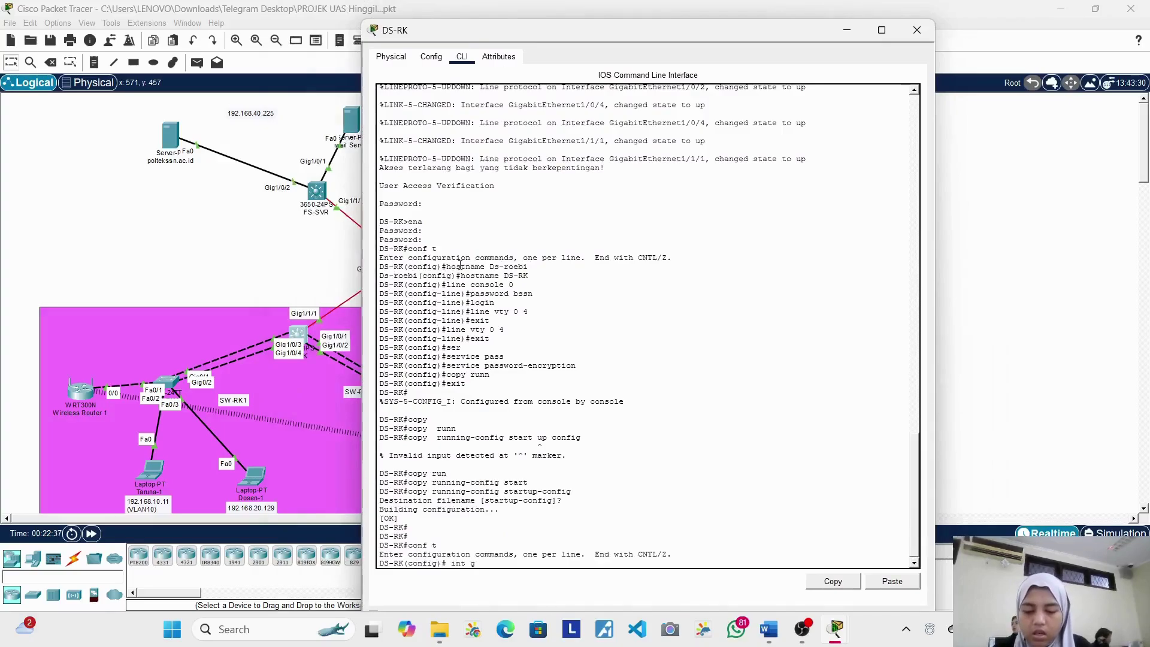
text(1/1/1)
key(Return)
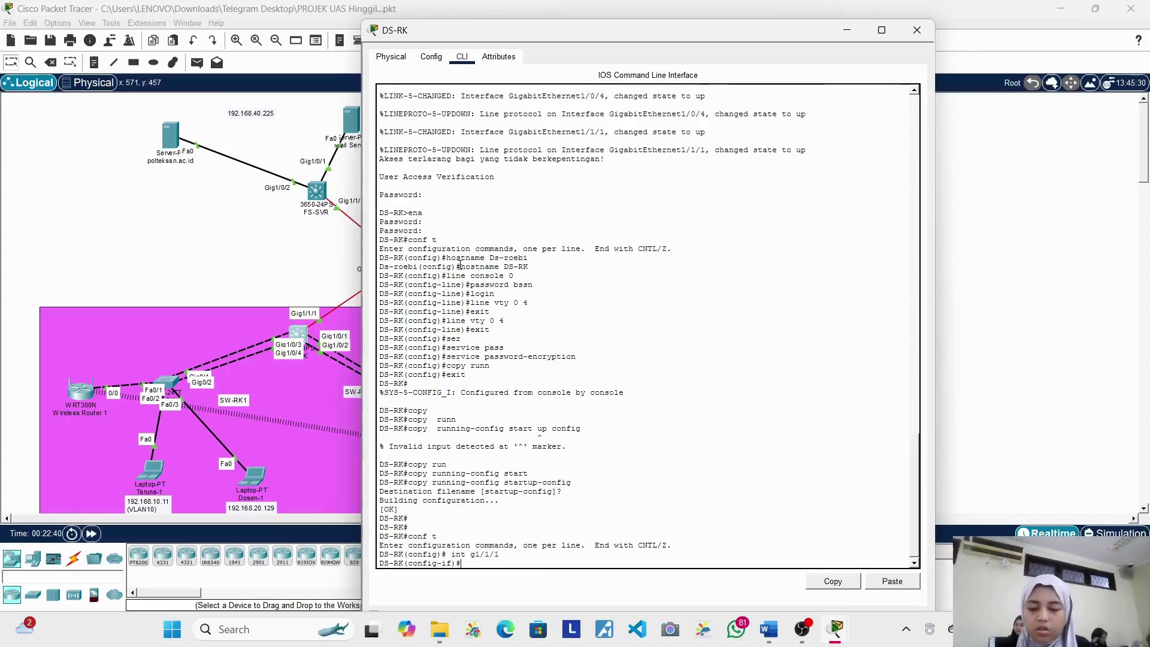
text(sw)
key(Tab)
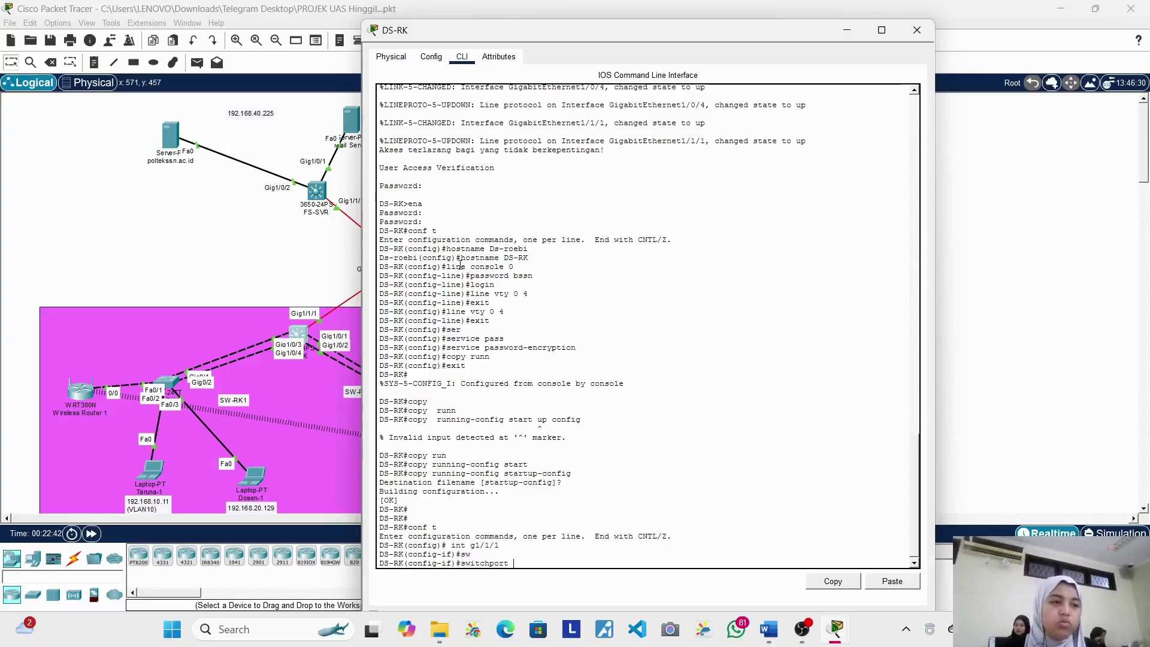
text(mod)
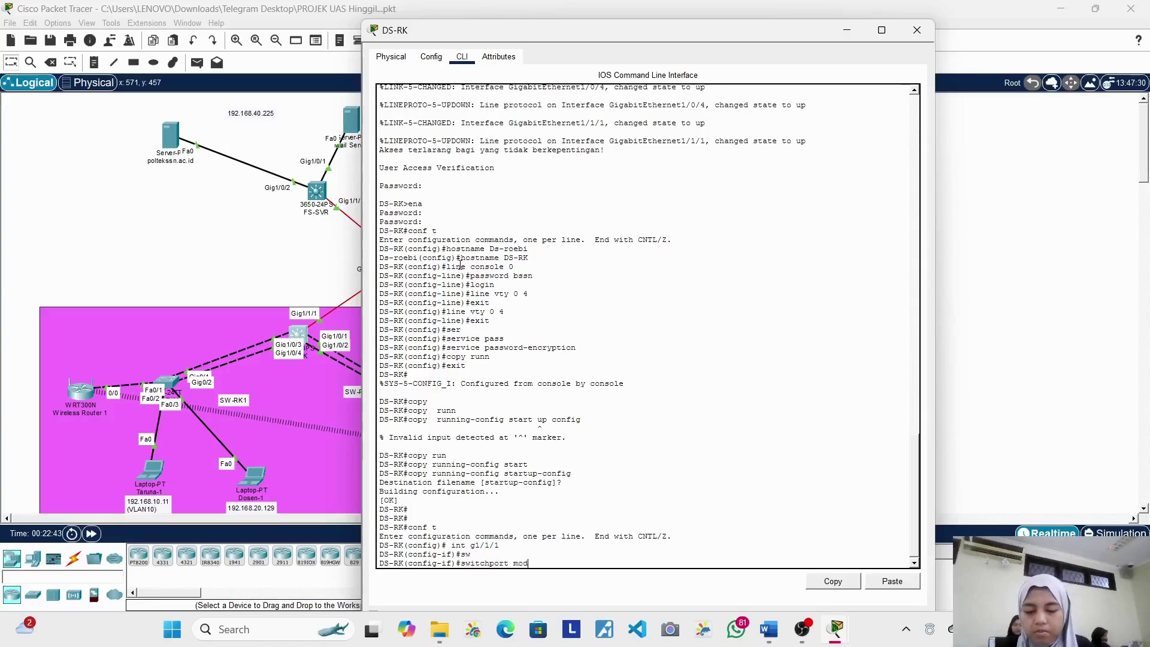
text(e trunk)
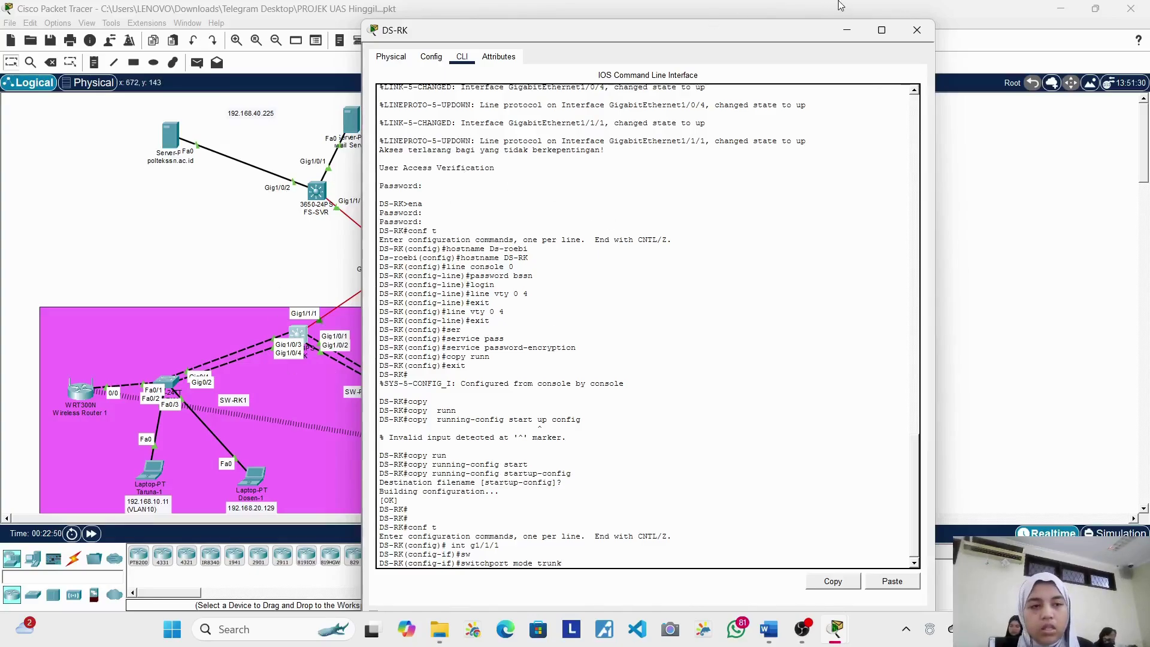
Step: Close the DS-RK console and scroll the workspace to review the campus topology
click(915, 35)
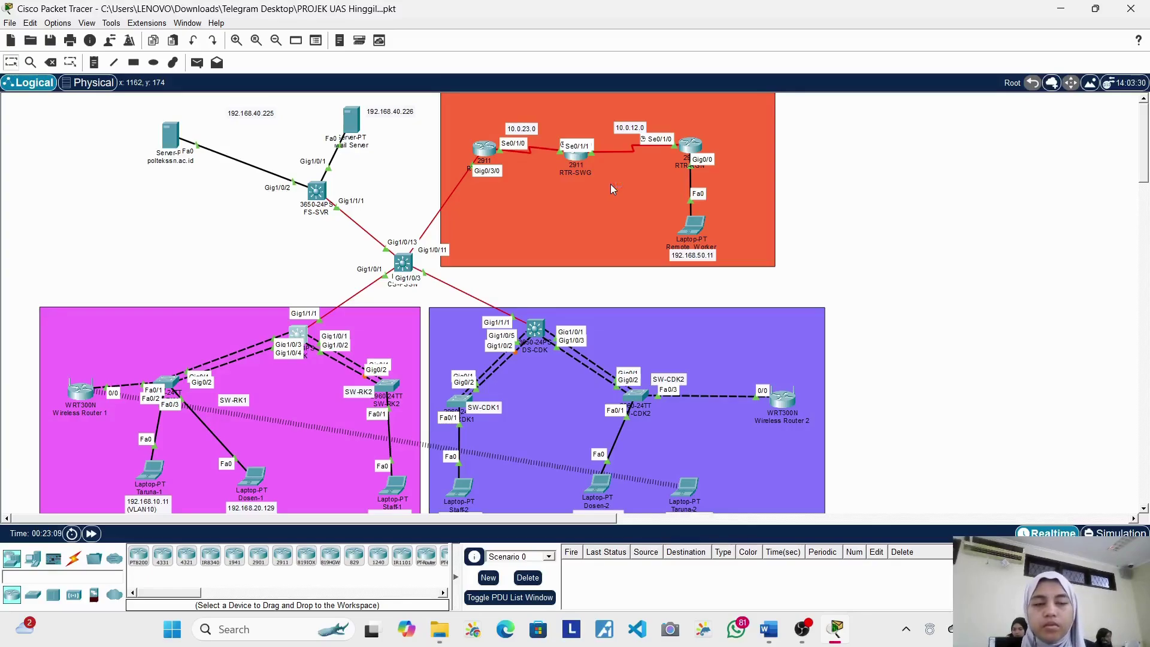
scroll(610, 184, down, 1)
scroll(610, 184, up, 1)
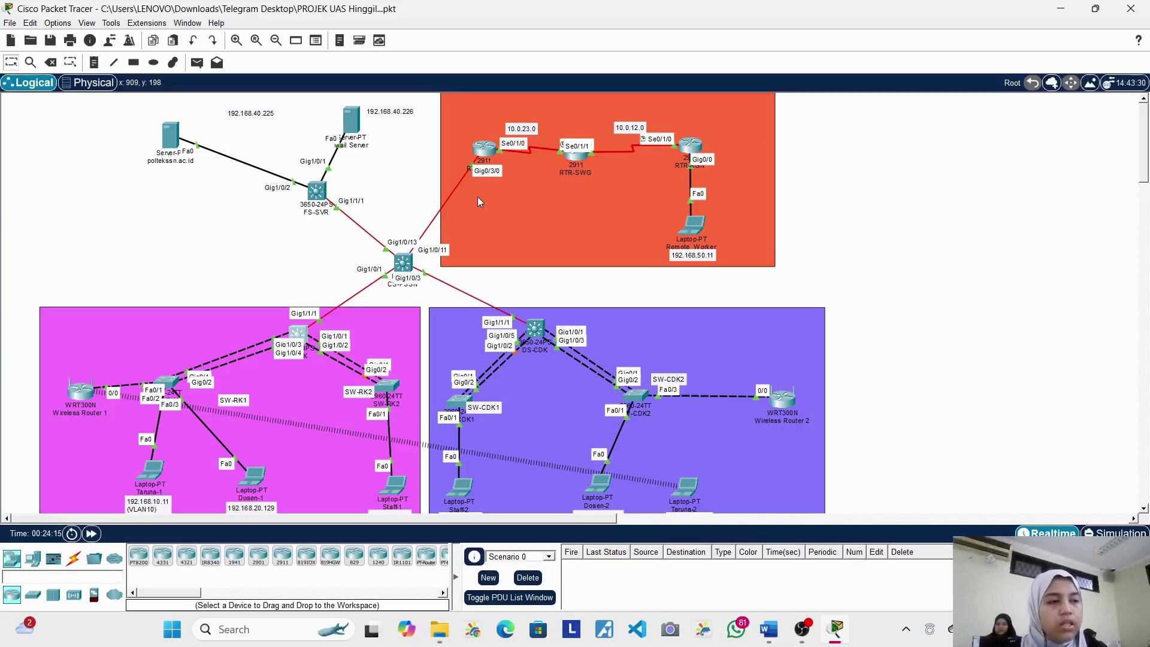
scroll(477, 201, down, 1)
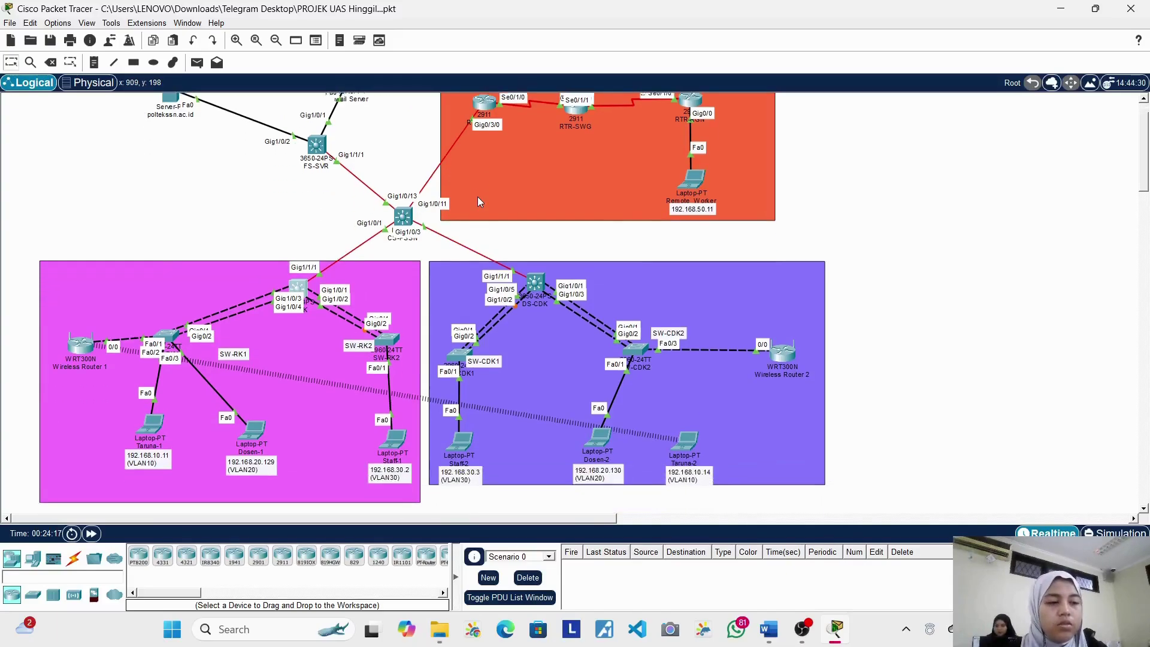
scroll(431, 246, up, 1)
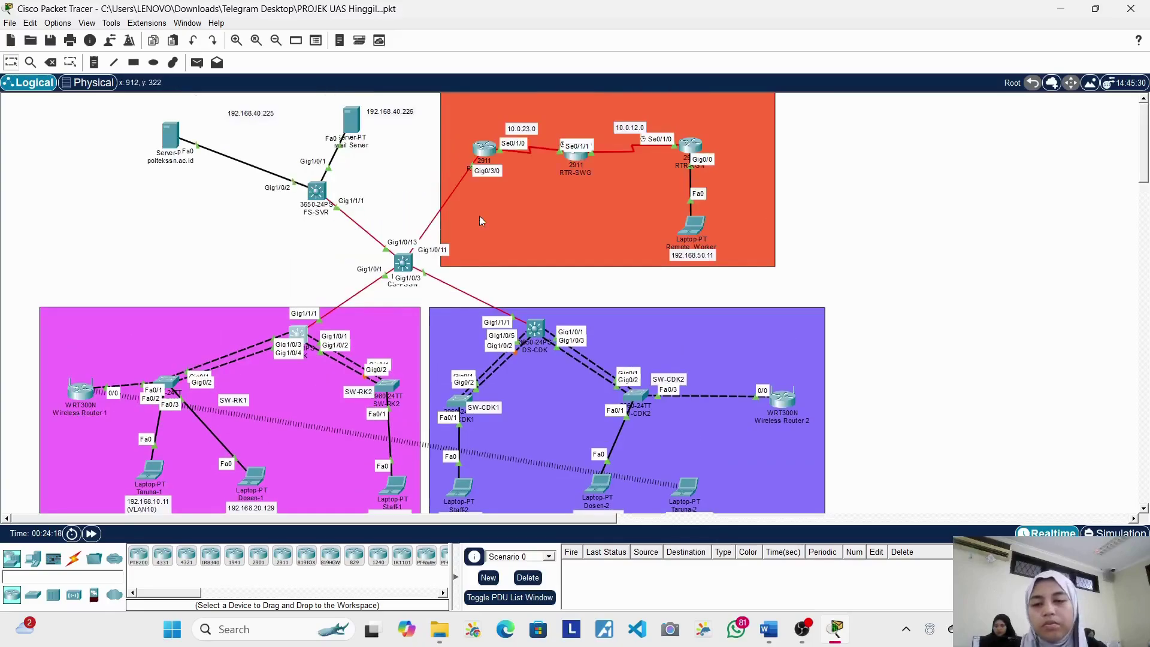
Step: Exit interface configuration on RTR-PSSN, run 'ntp master', and close its console
click(481, 157)
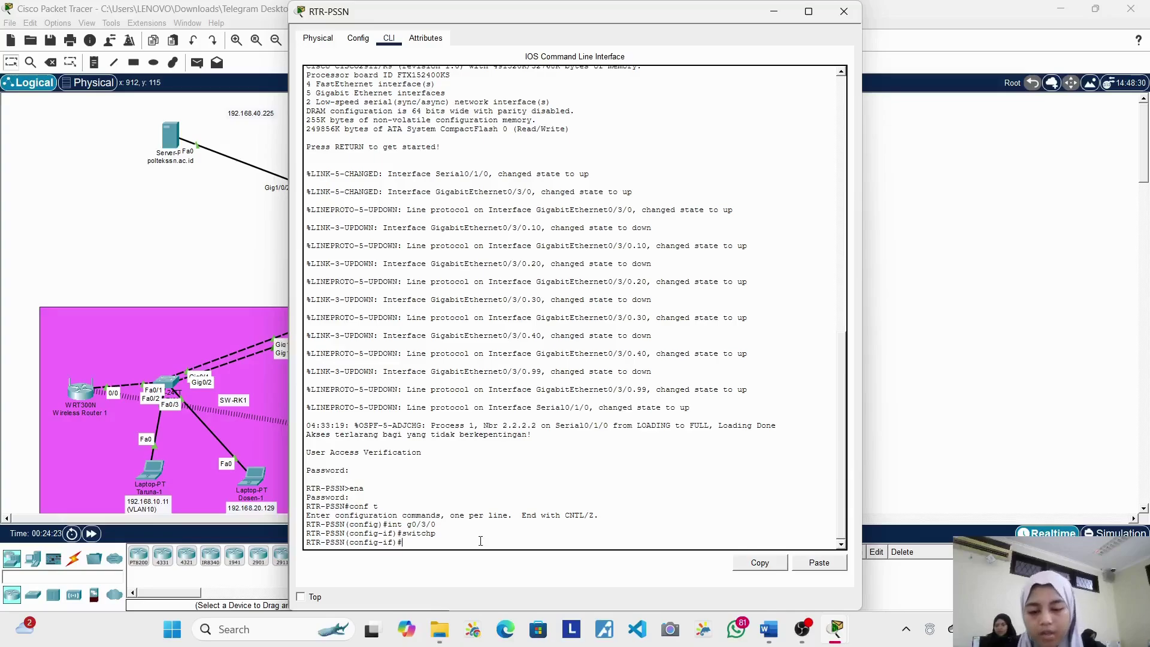
key(Return)
text(exit)
key(Return)
text(ex)
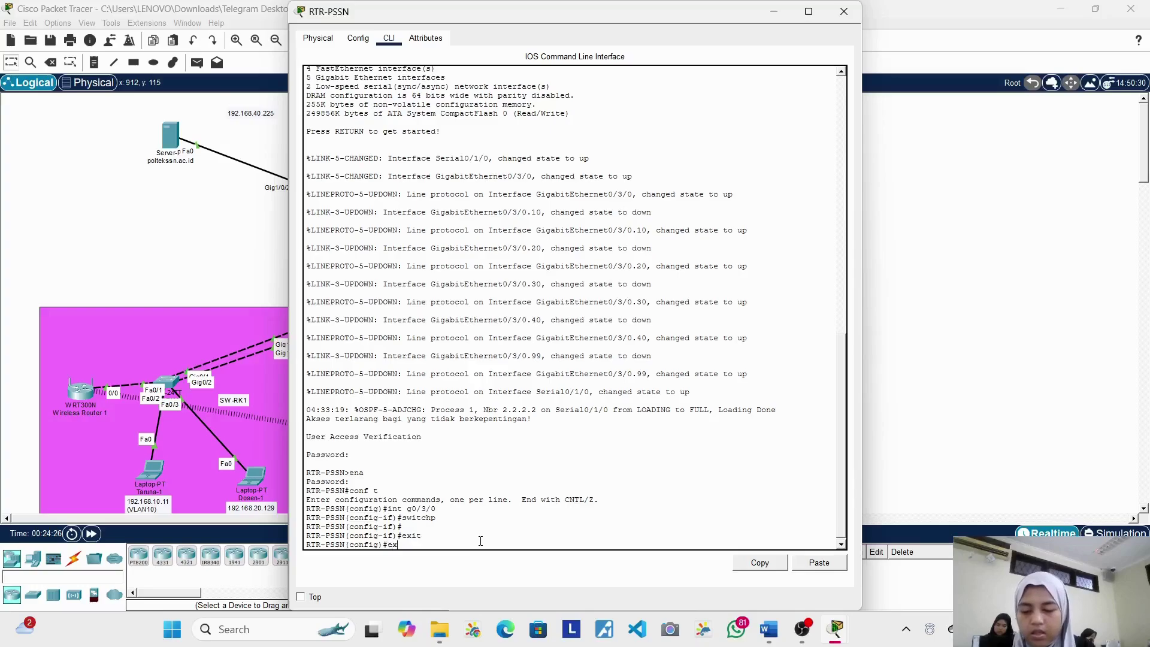
key(BackSpace)
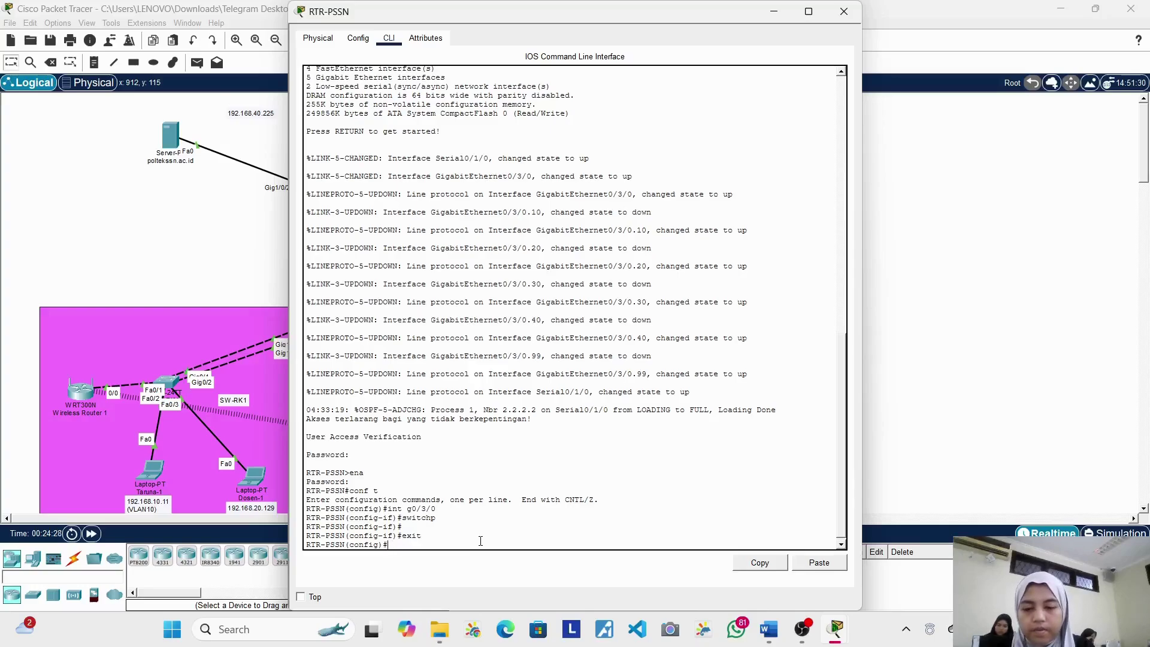
text(ntp m)
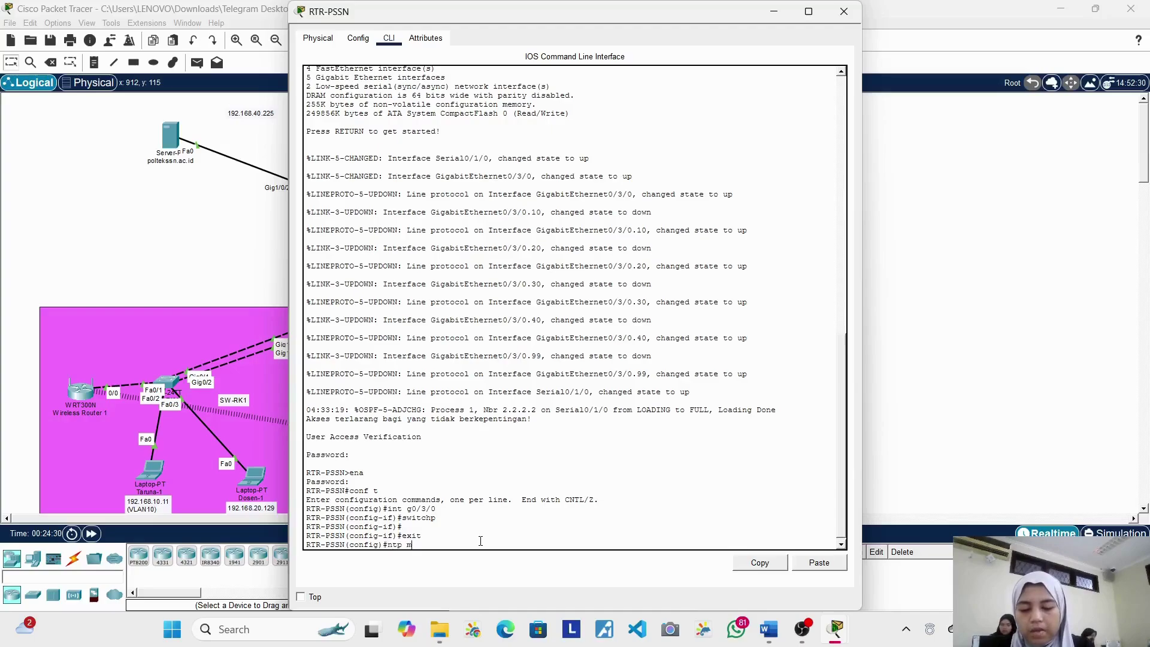
text(aster)
key(Return)
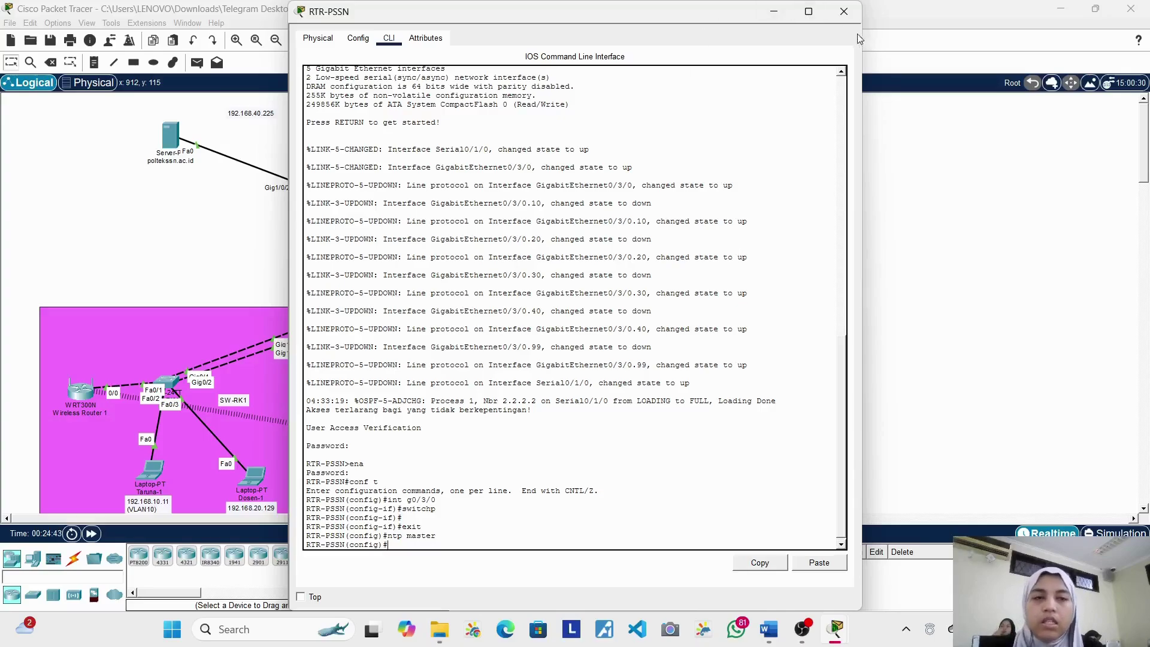
click(852, 20)
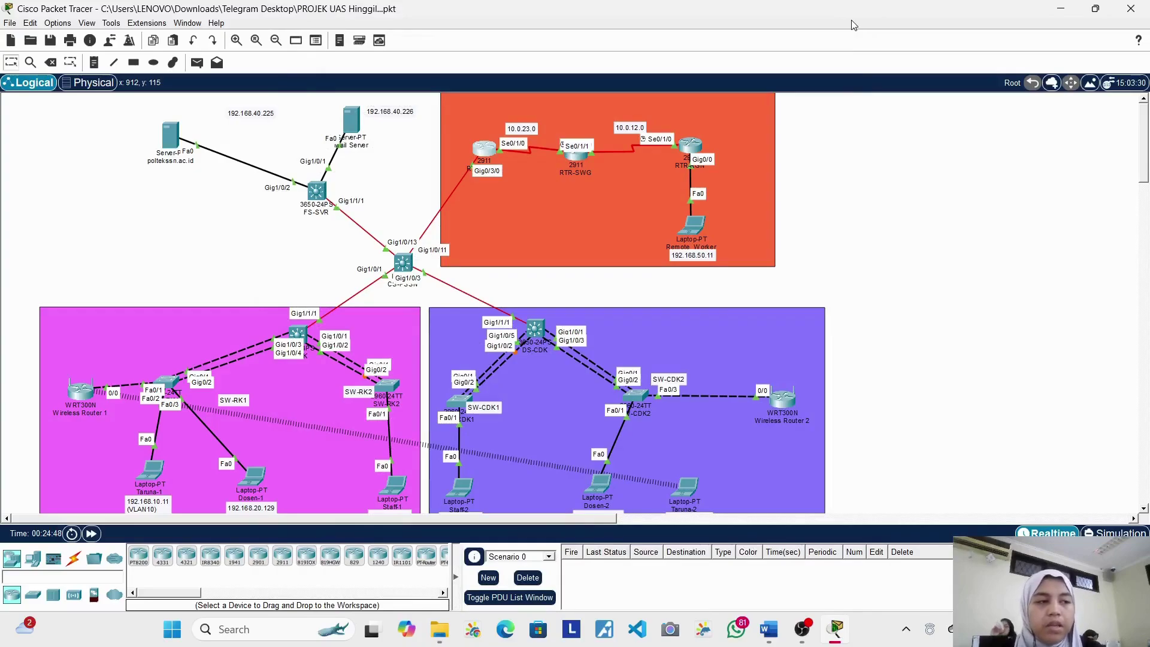
Step: Start 'router ospf 1' on RTR-PSSN and try 'network 10.0.12.0 area 0', which is rejected
click(488, 158)
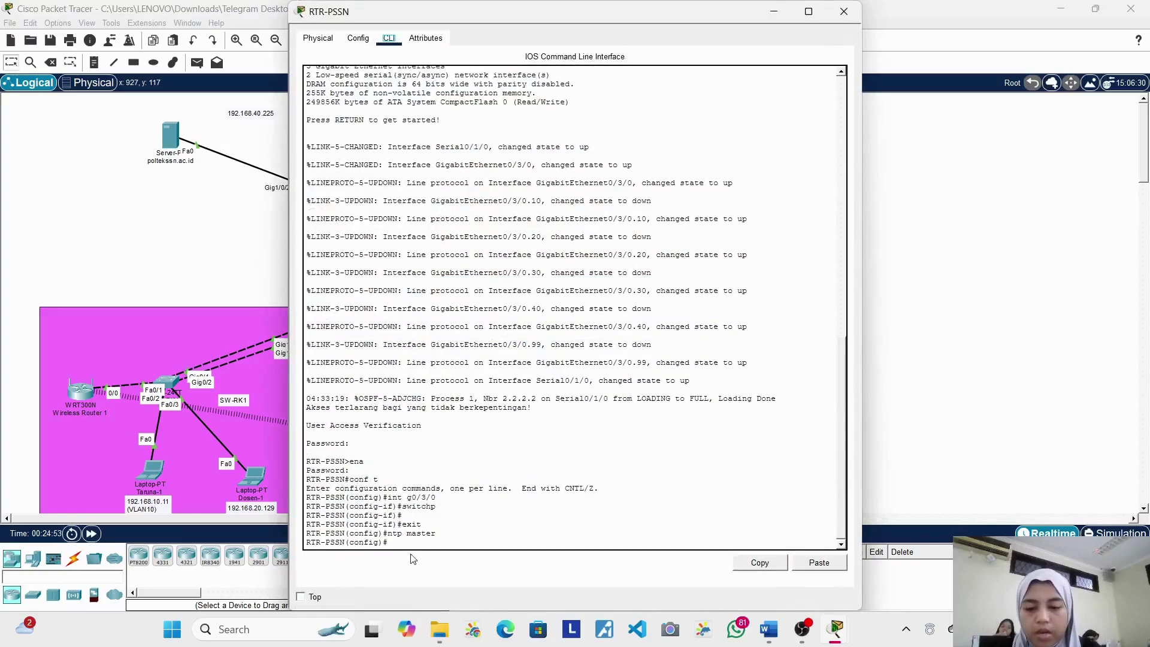
click(424, 541)
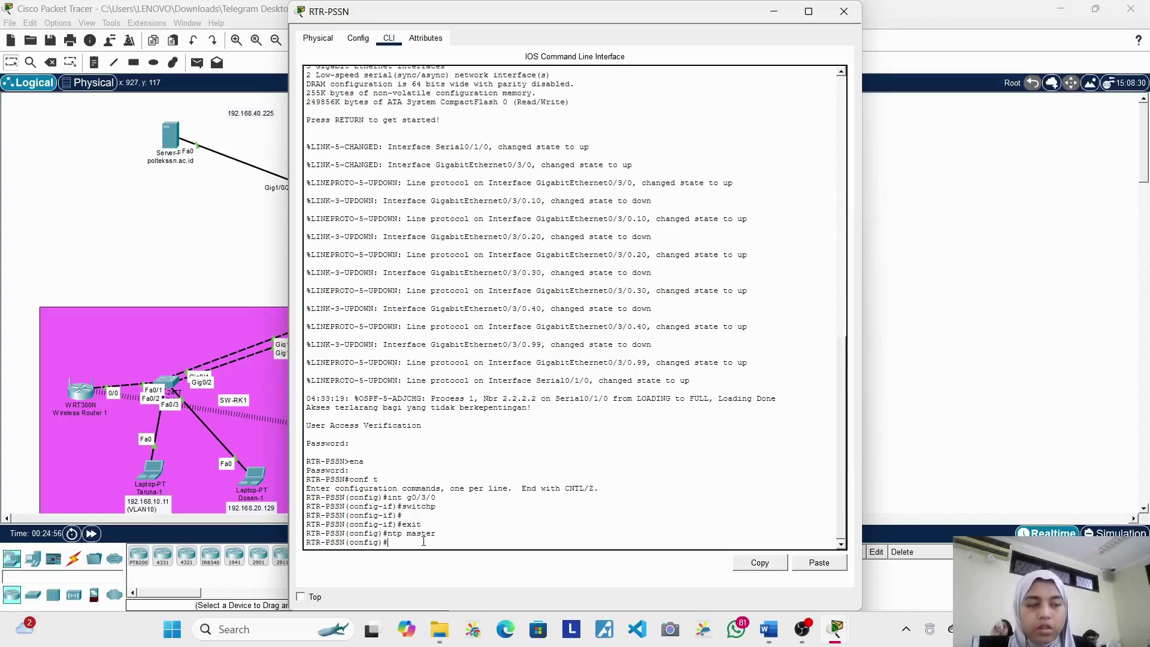
text(router ospdf 1)
key(Return)
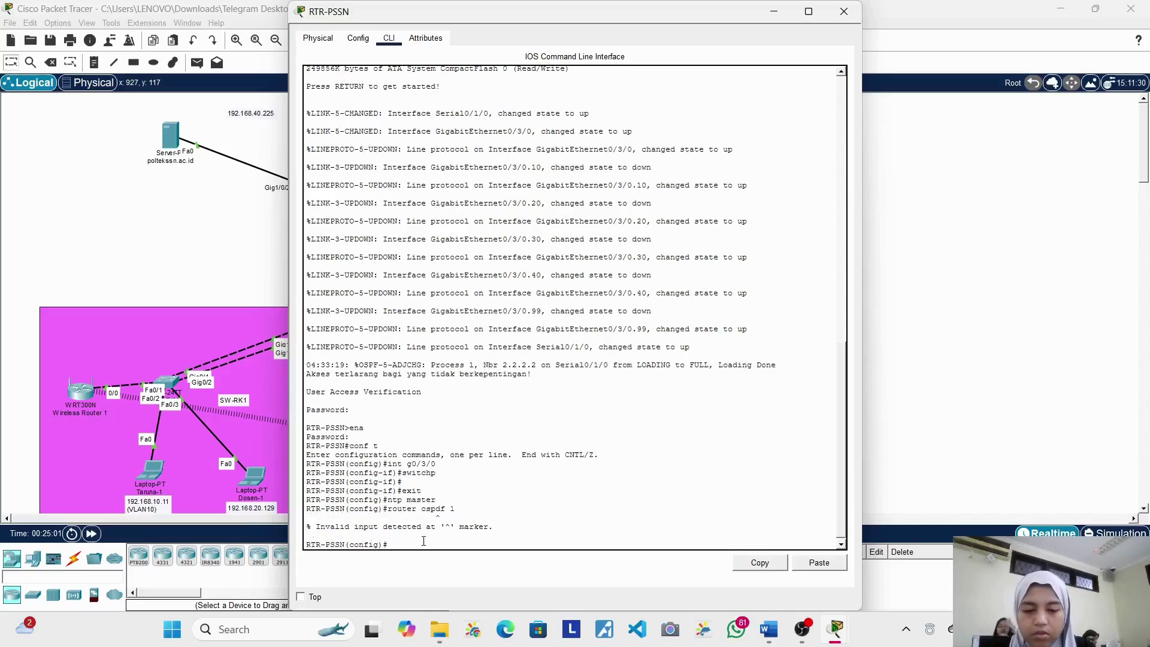
text(router os)
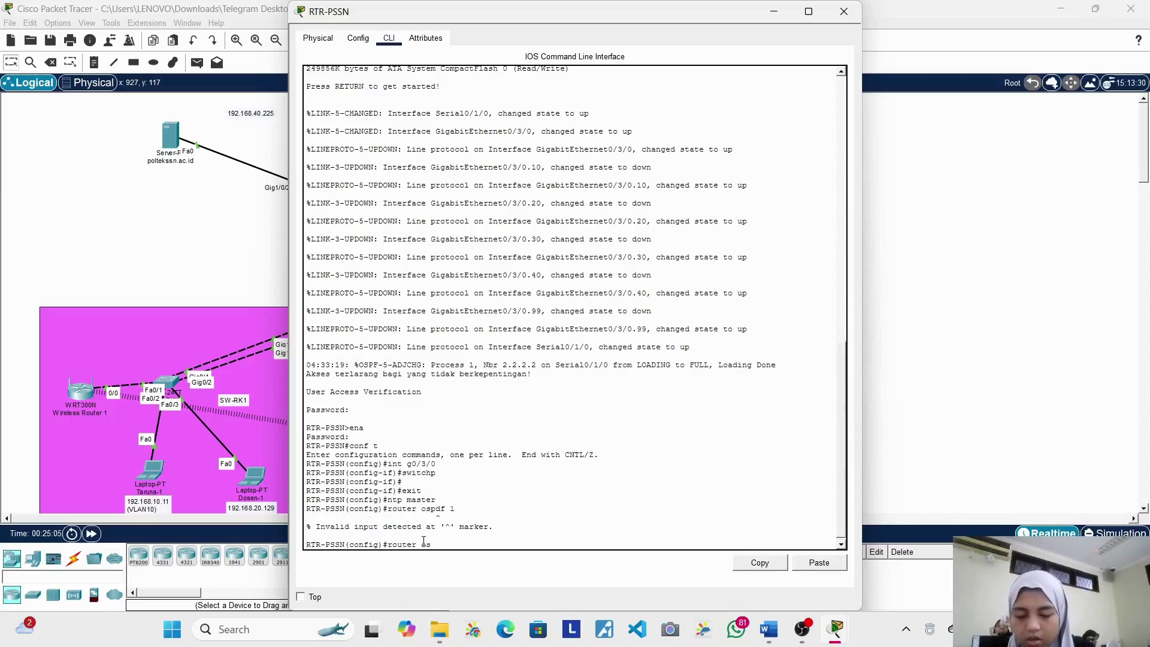
text(pf 1)
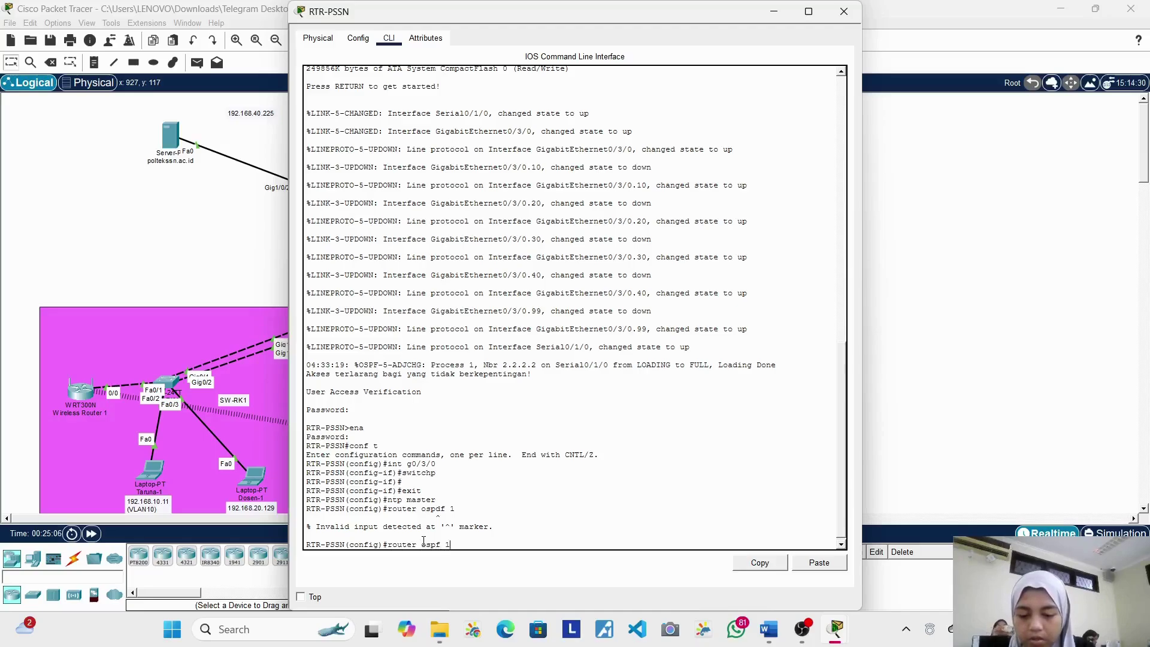
key(Return)
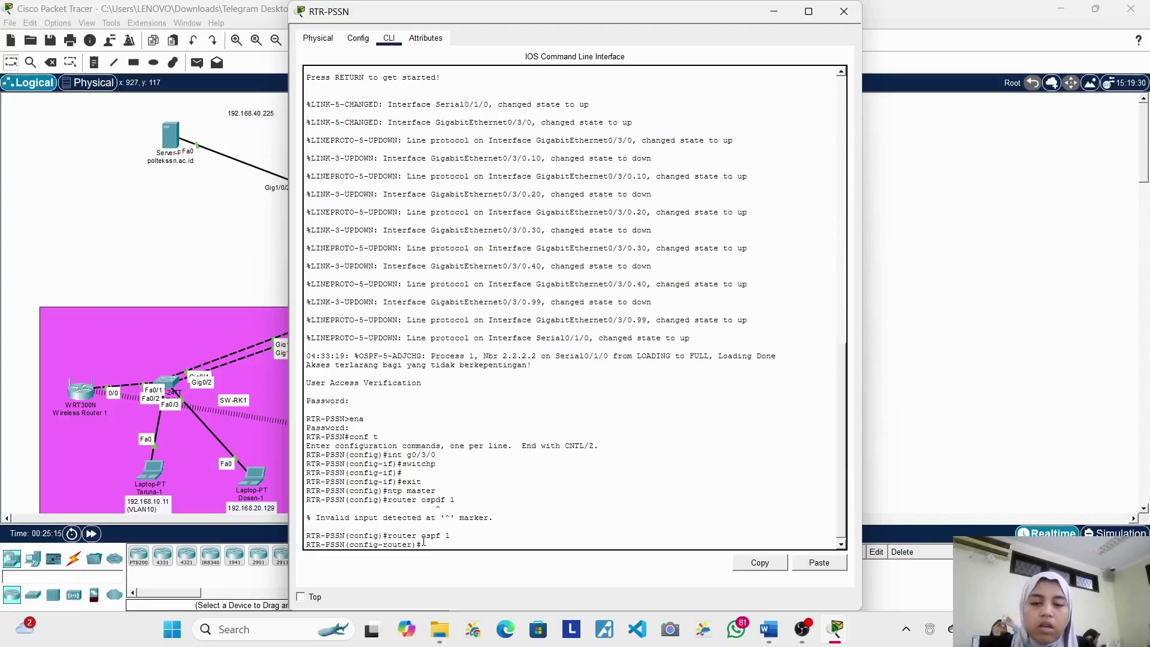
text(etwork 1)
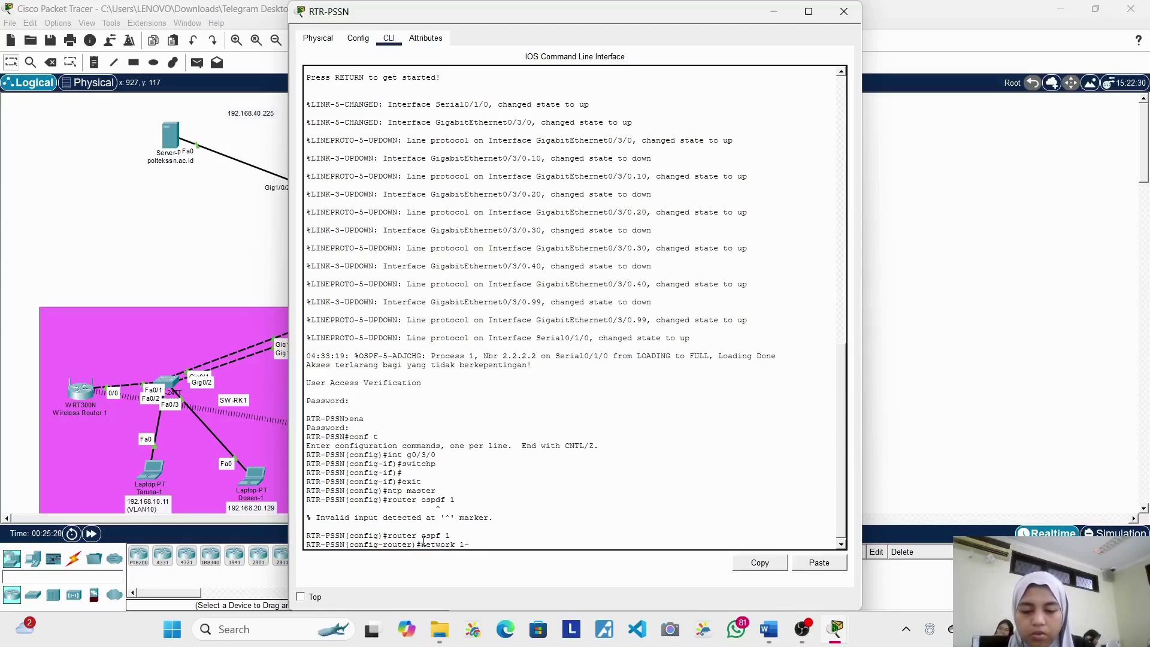
text(0.0)
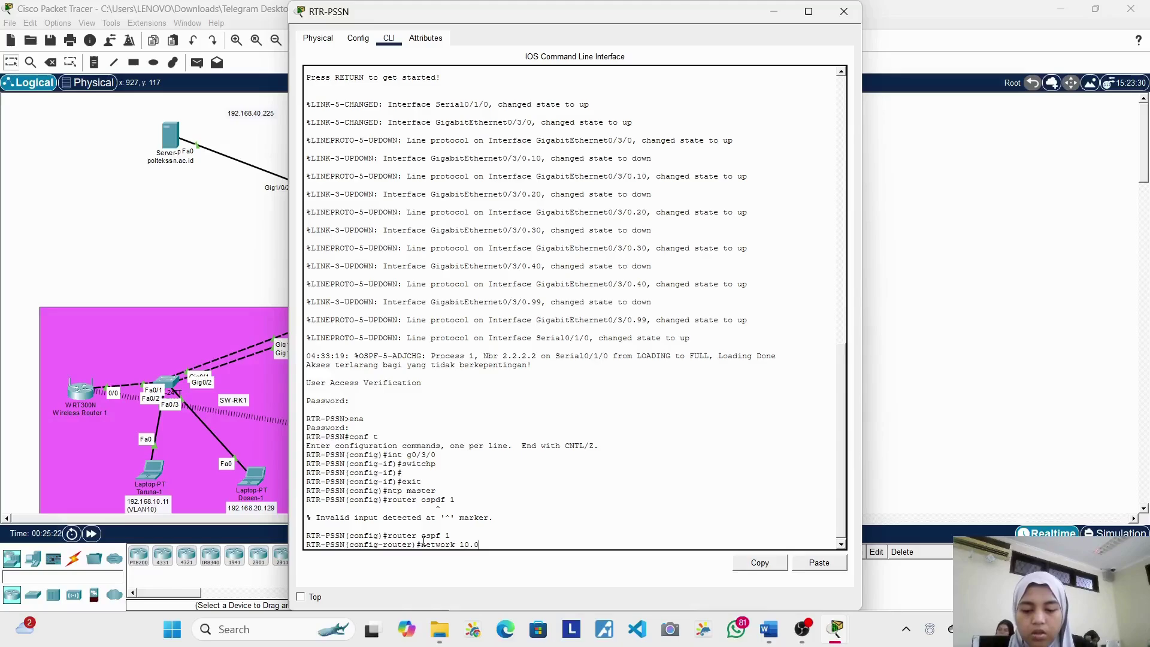
text(.12)
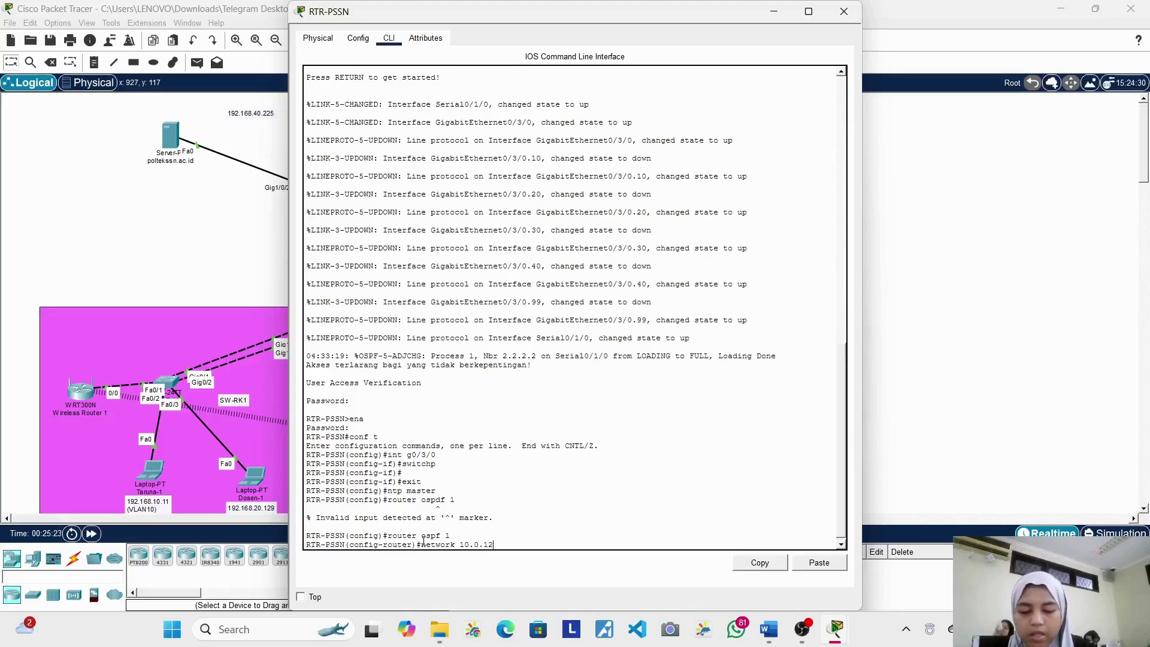
text(.0 a)
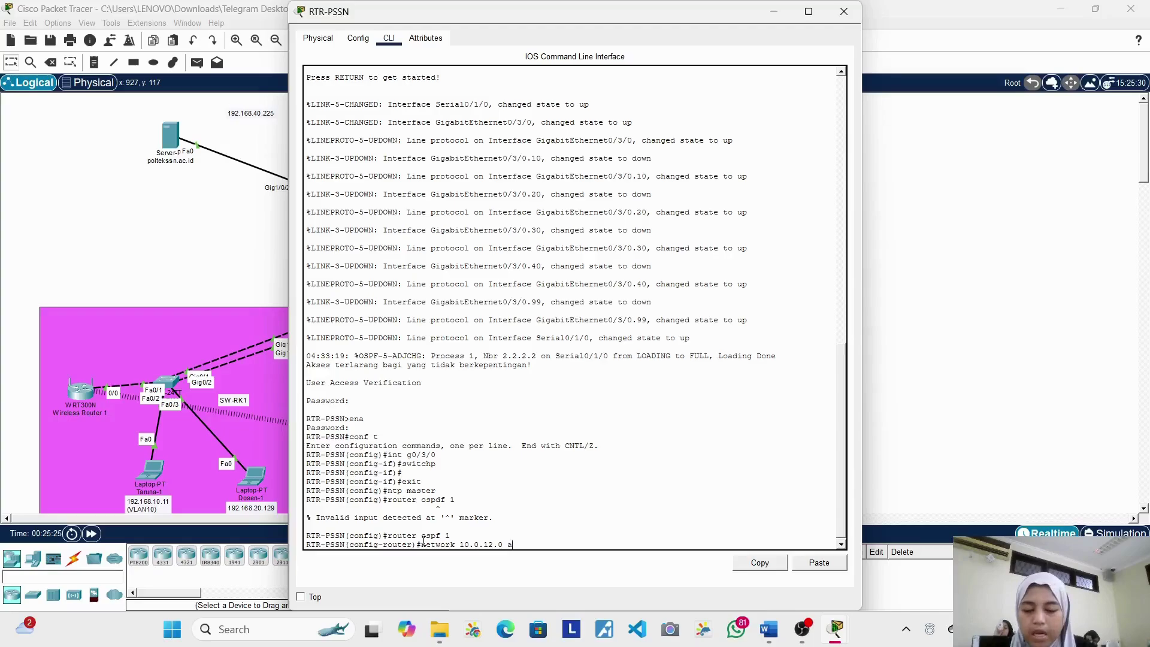
text(rea 0)
key(Return)
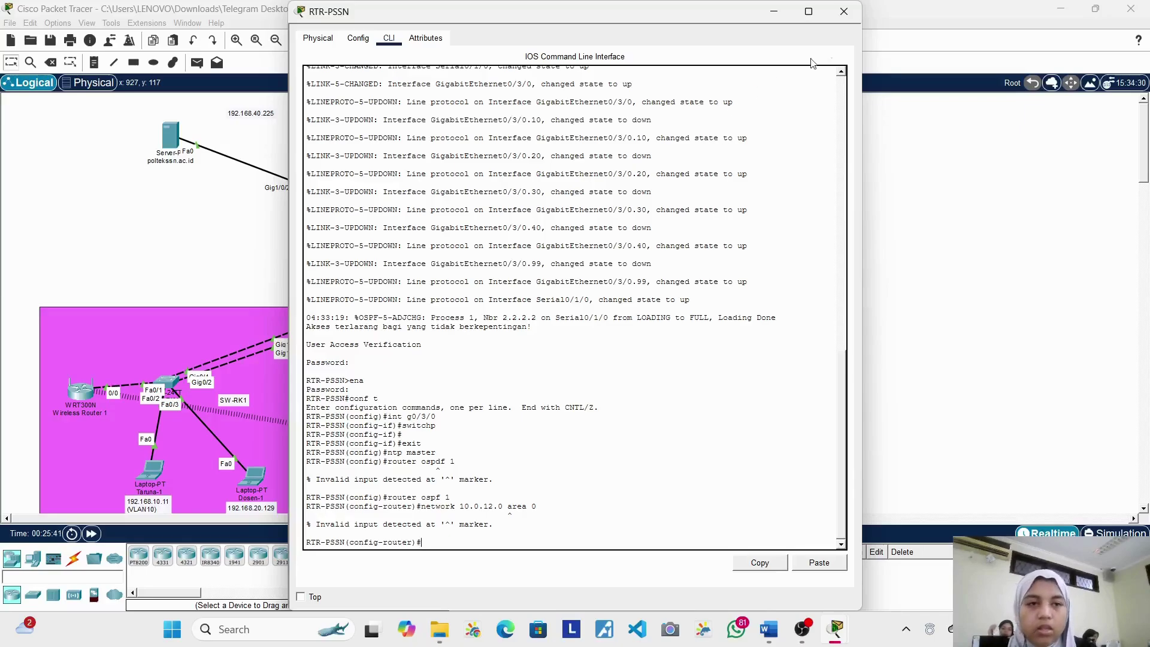
Step: Close the RTR-PSSN console and bring up the CS-PSSN switch's device window
click(844, 12)
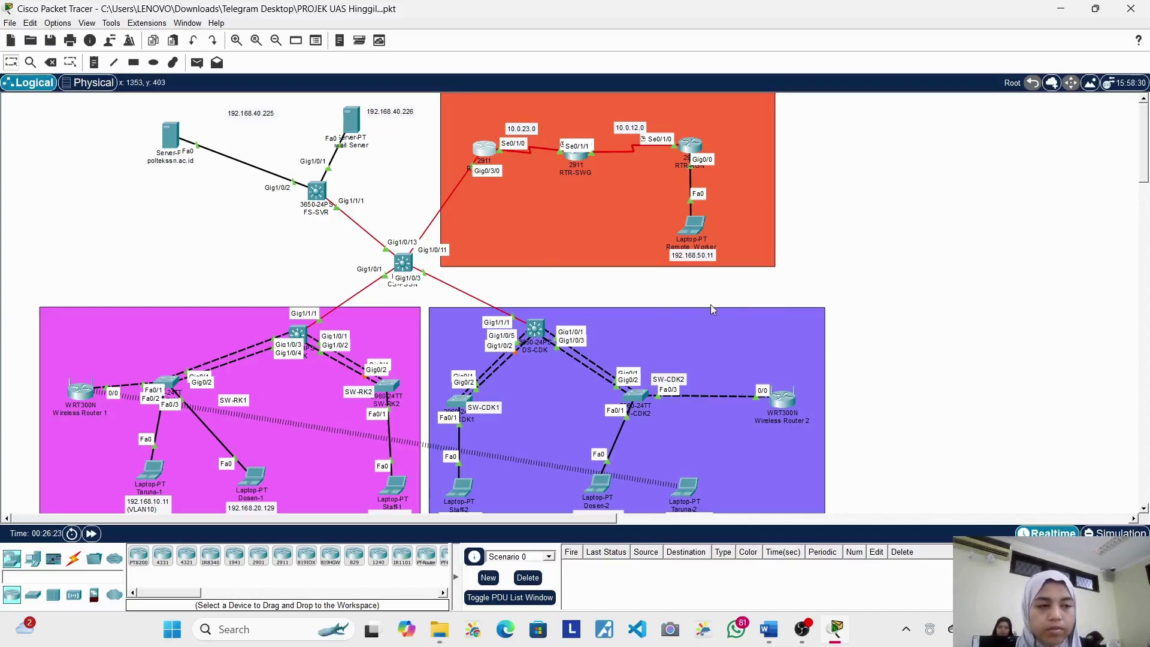
click(401, 270)
Step: Log into CS-PSSN's command line and enter privileged EXEC mode with the enable password
click(359, 39)
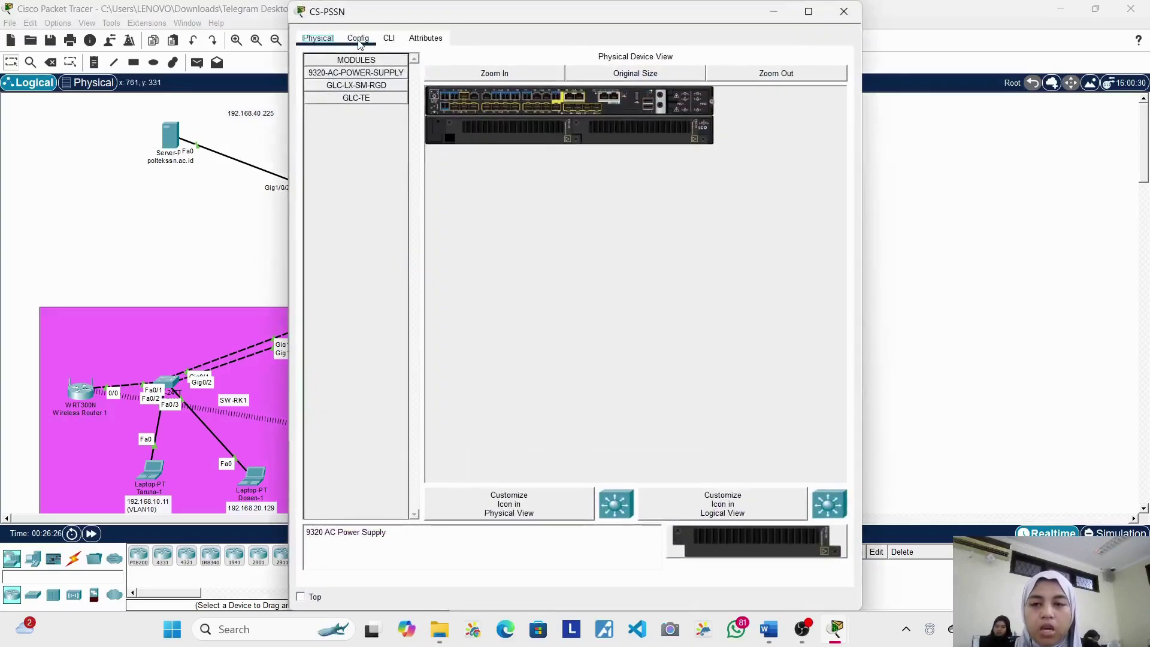
click(388, 39)
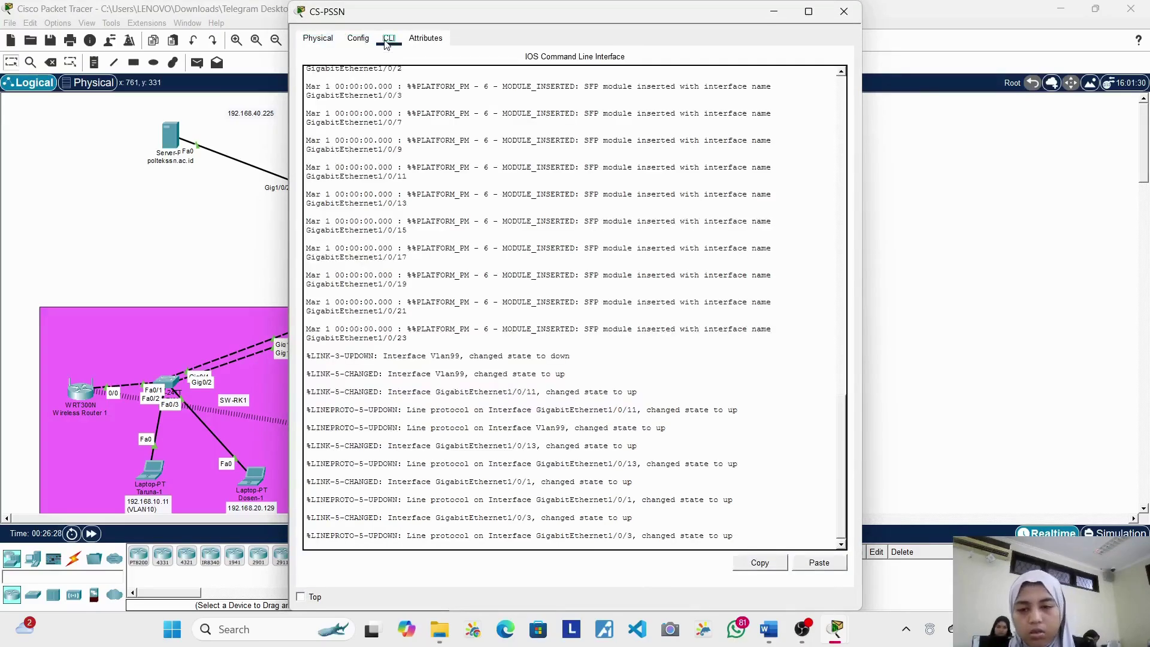
key(Return)
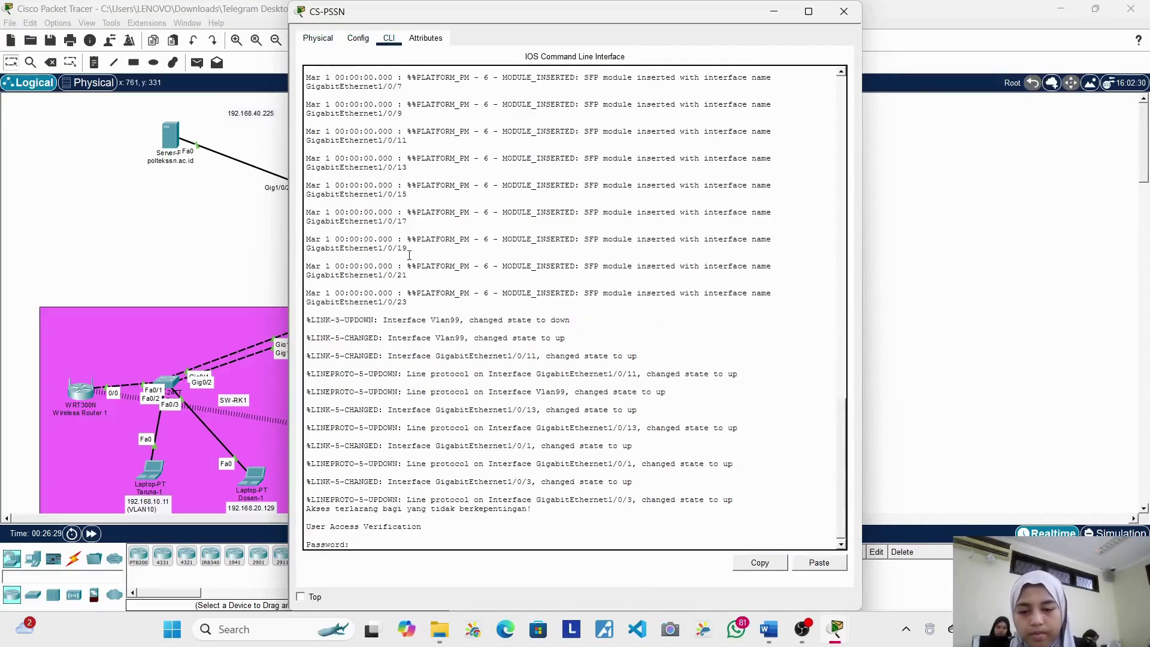
key(Return)
text(ena)
key(Return)
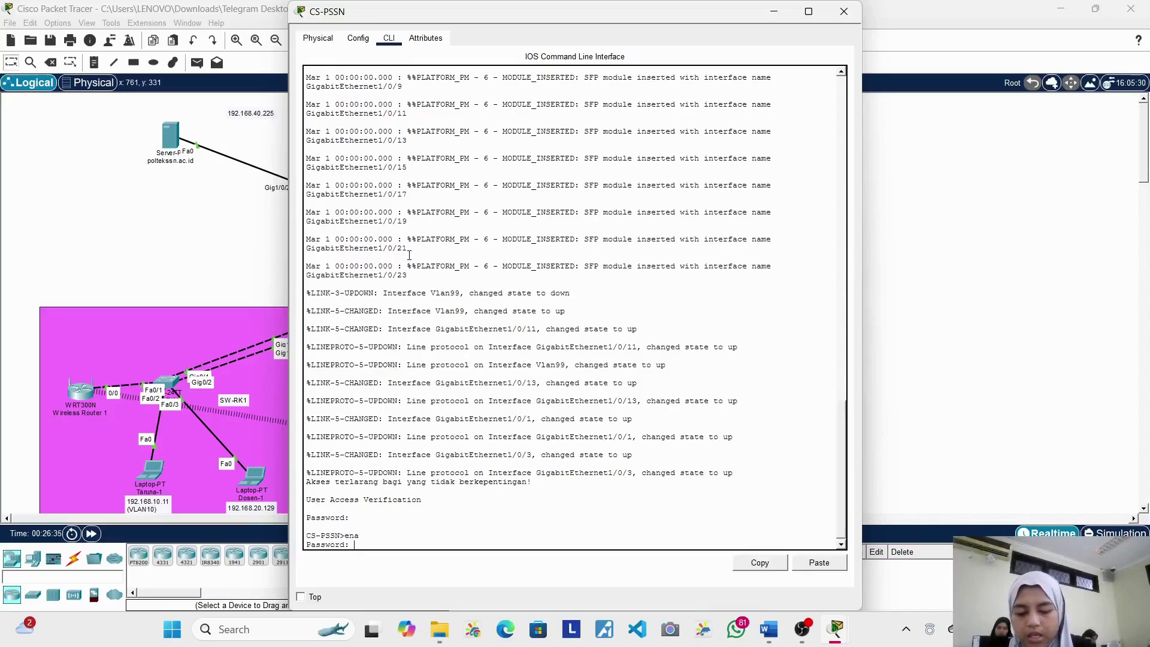
key(Return)
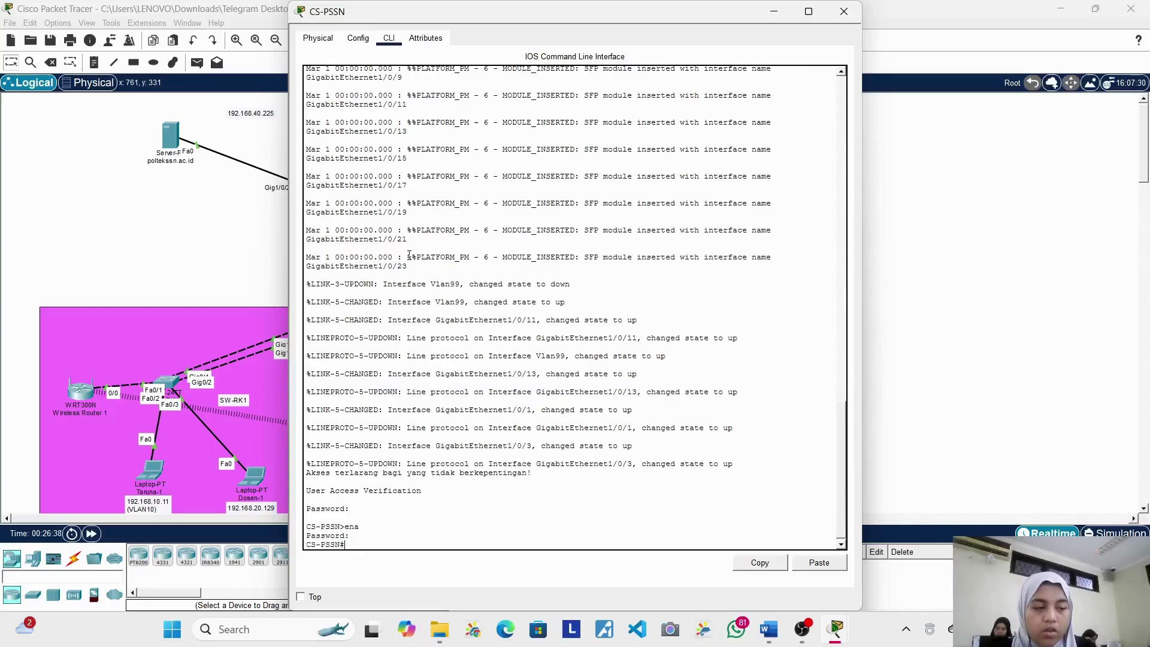
Step: Try a username privilege command at the privileged prompt, get '% Invalid input', then type conf t
text(username)
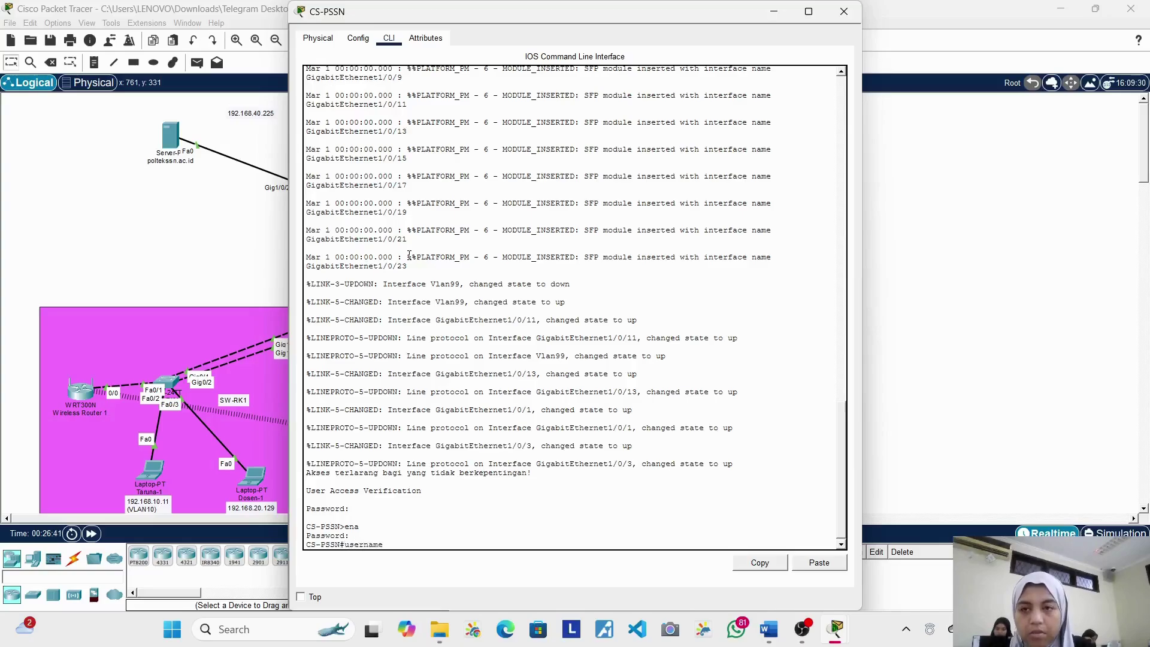
text( Poltekssn)
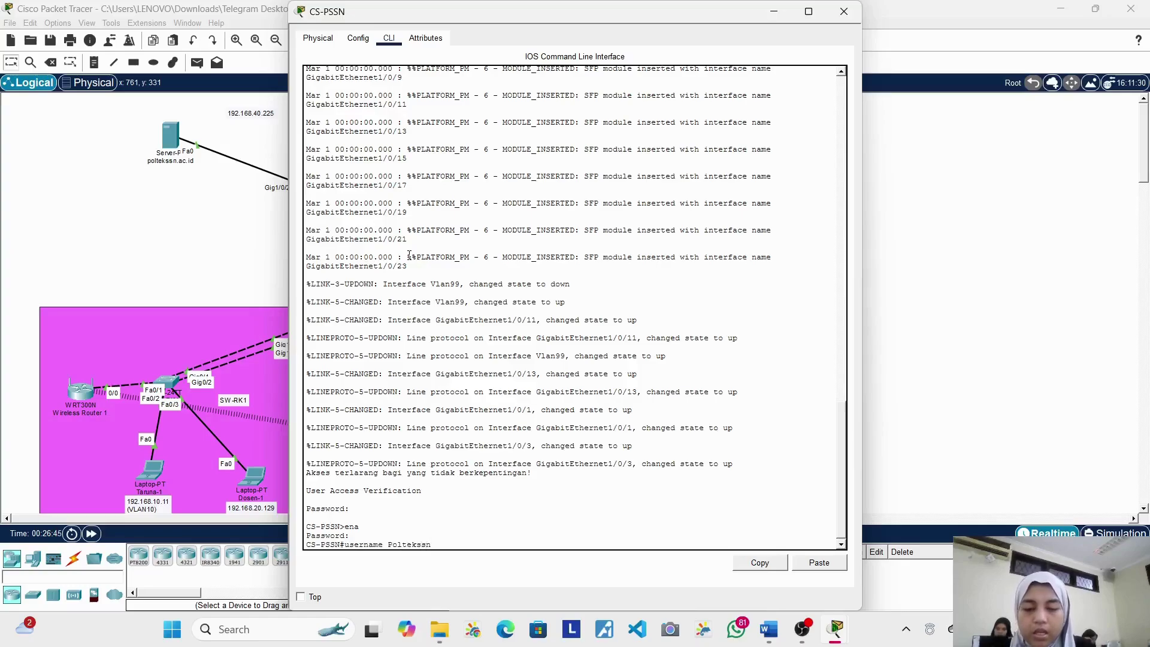
text( priv)
key(Tab)
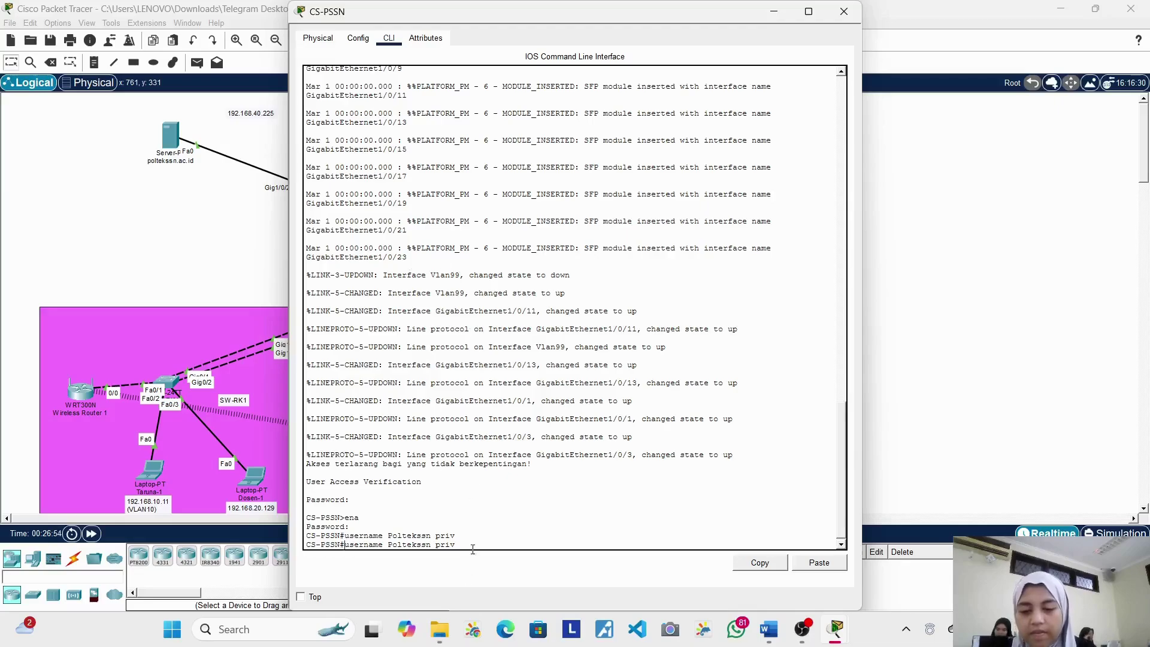
key(Return)
key(Return)
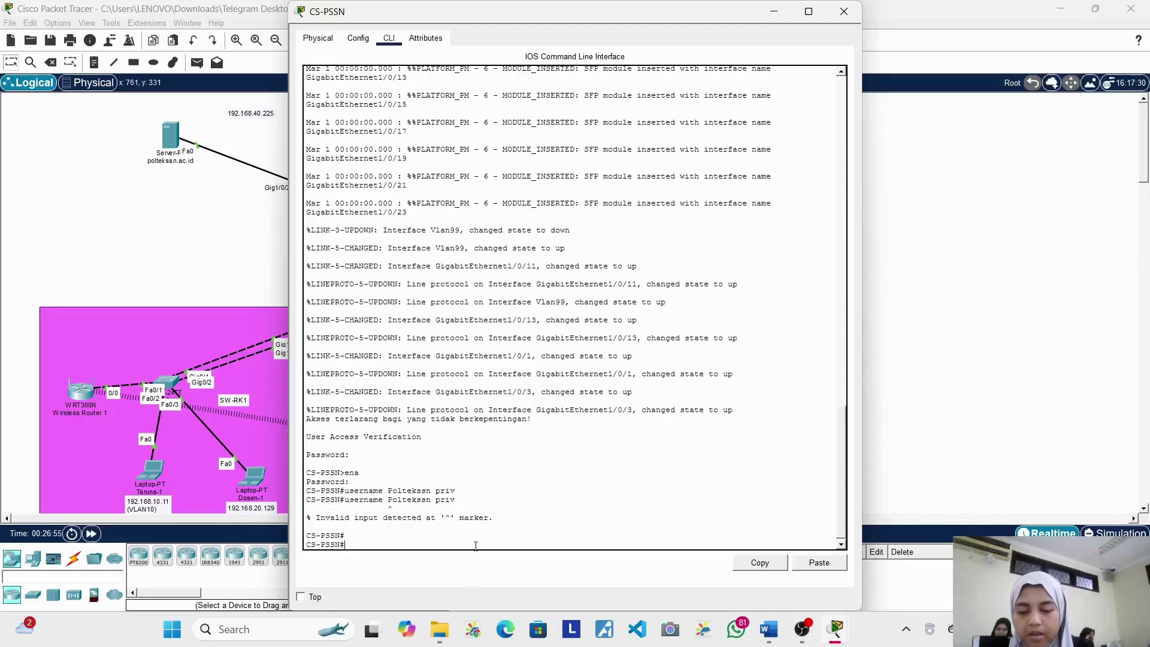
text(con)
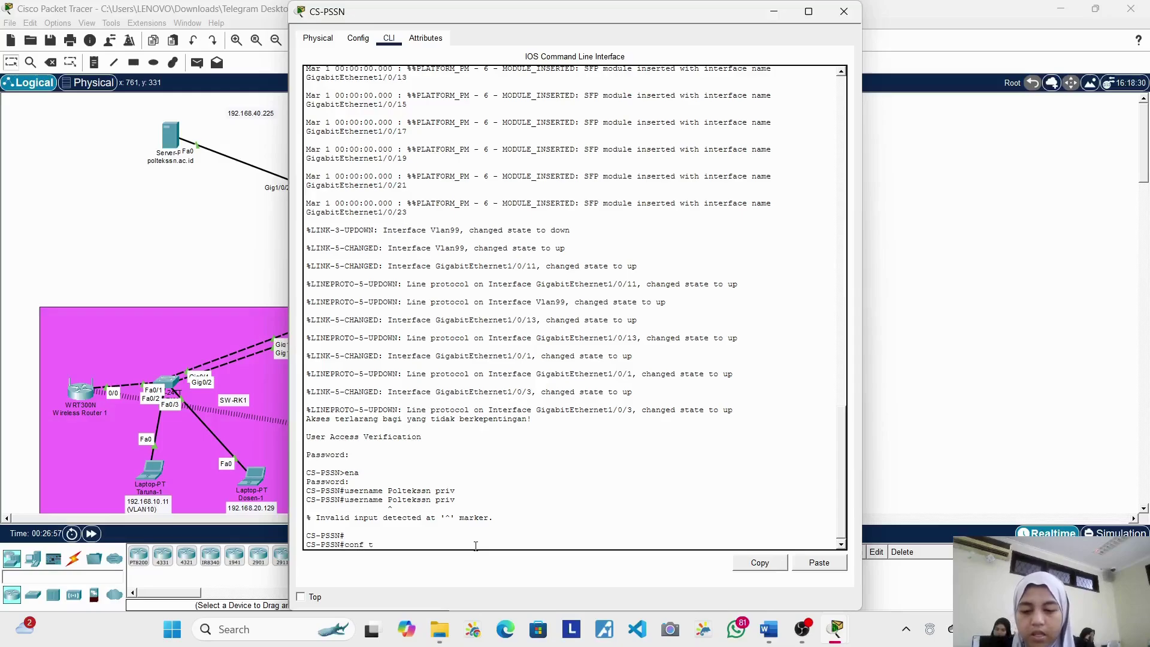
text(f t)
Step: In global configuration, add a privilege 15 local user with a 'secret 0' plain-text password
key(Return)
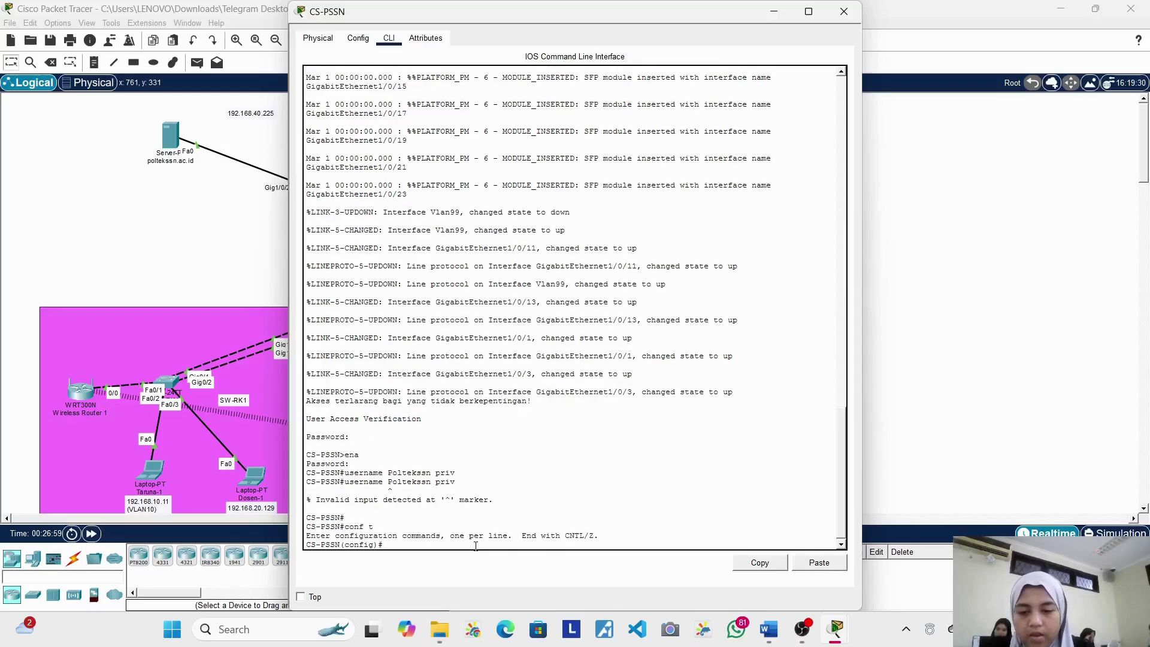
text(user)
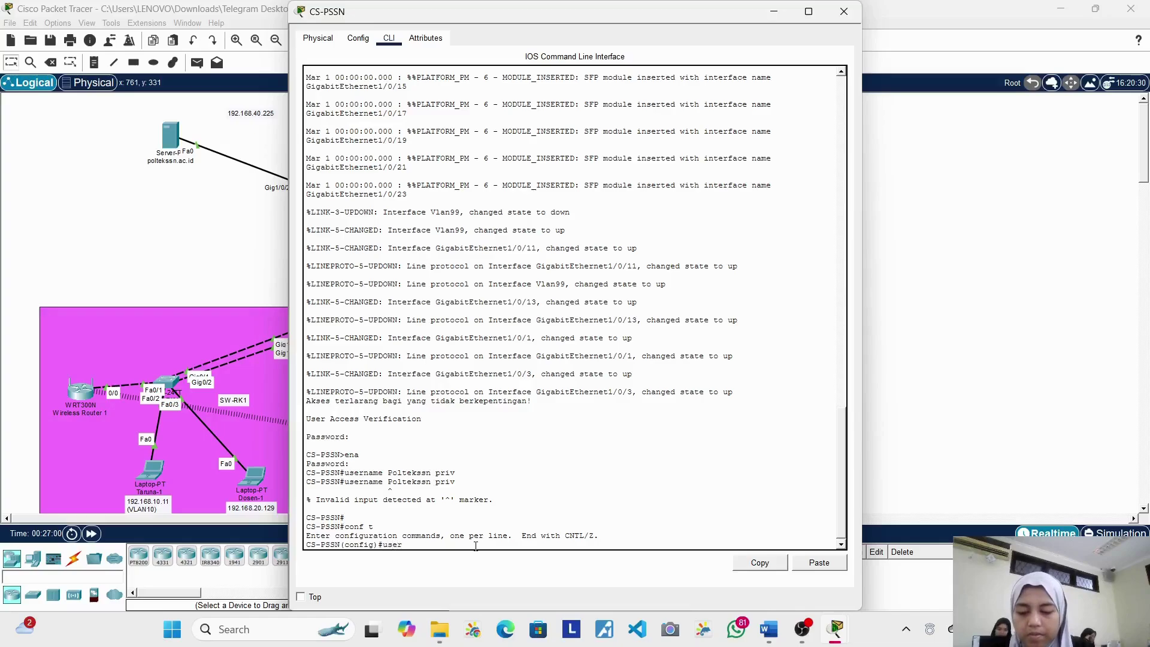
key(Tab)
text(Pol)
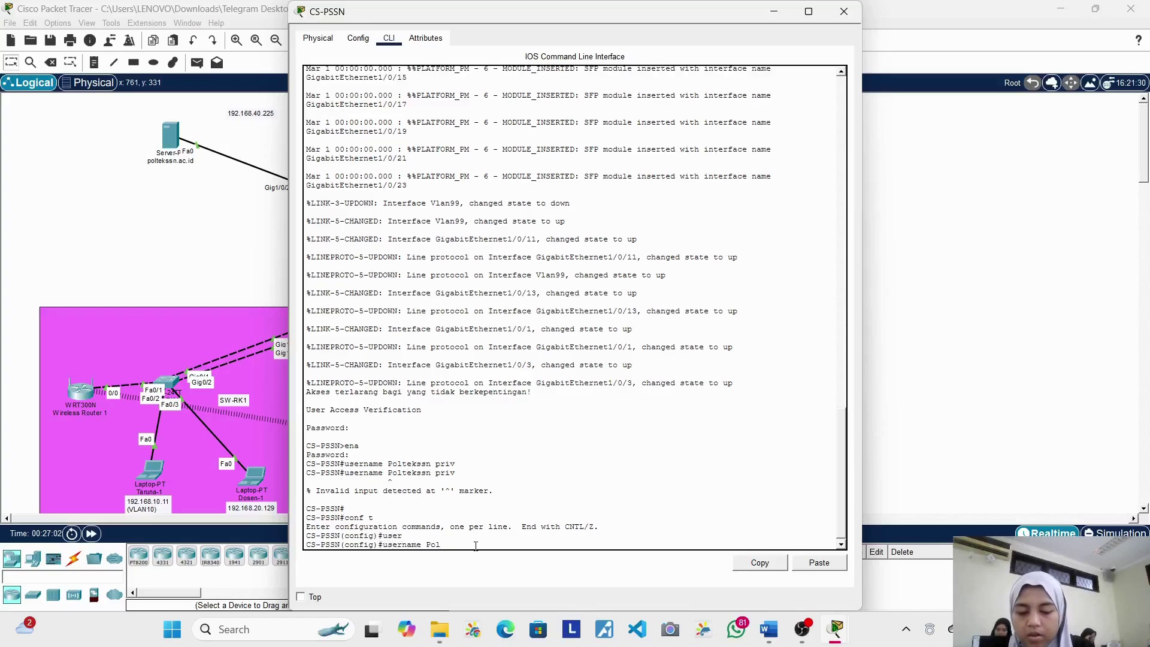
text(tekssn )
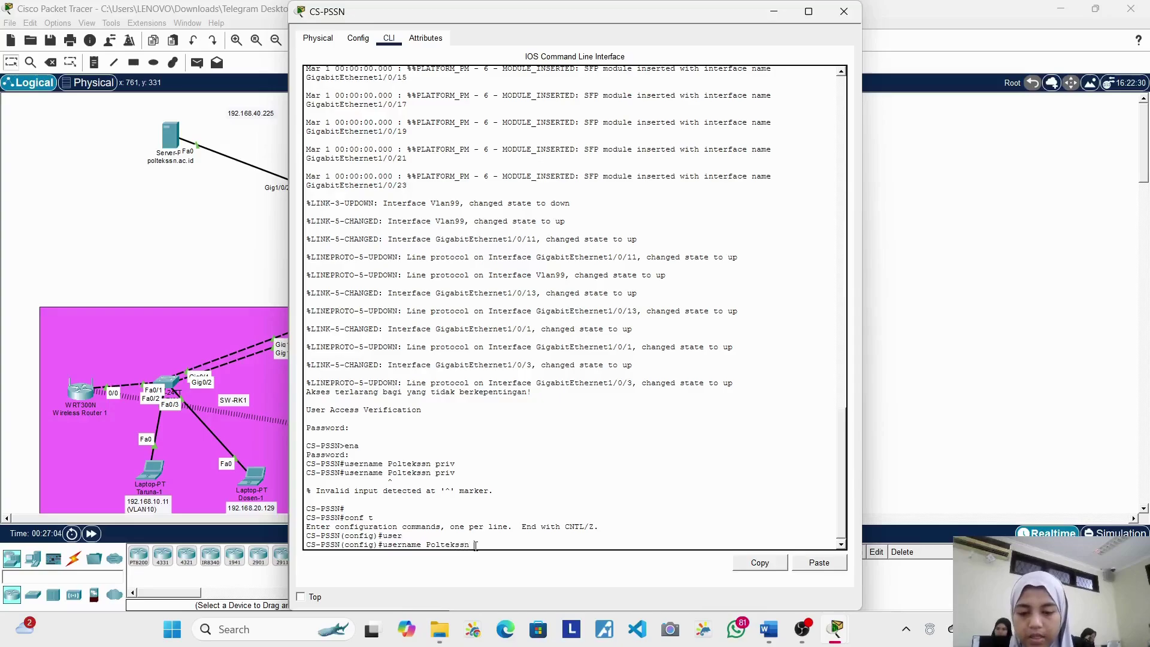
text(p)
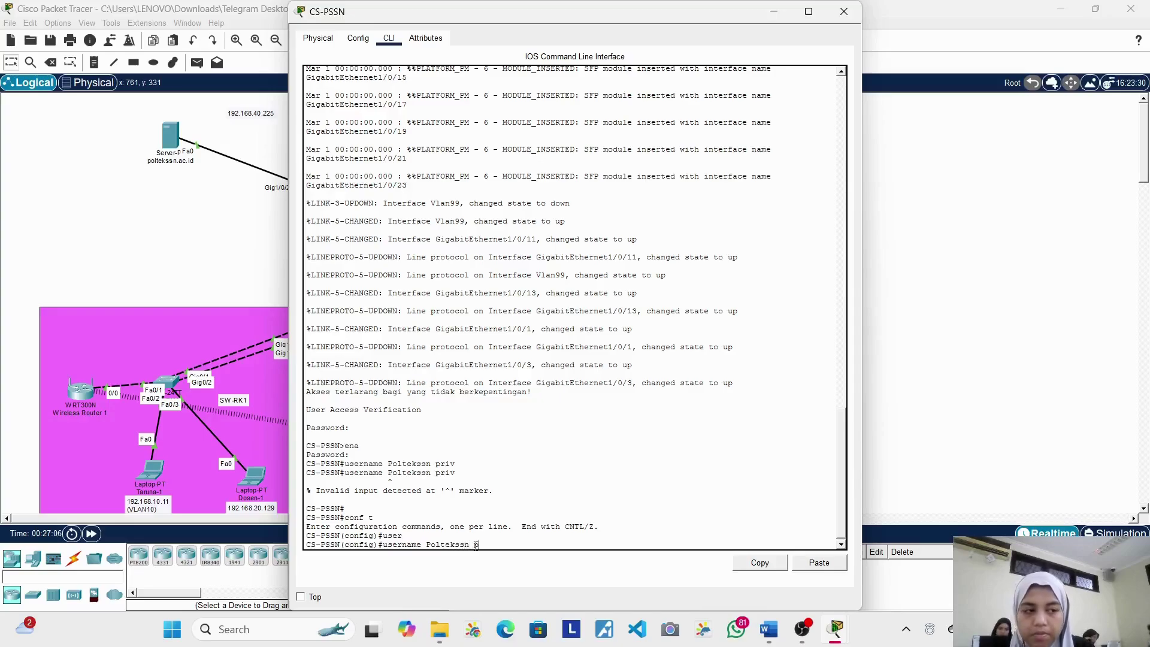
text(ri)
key(Tab)
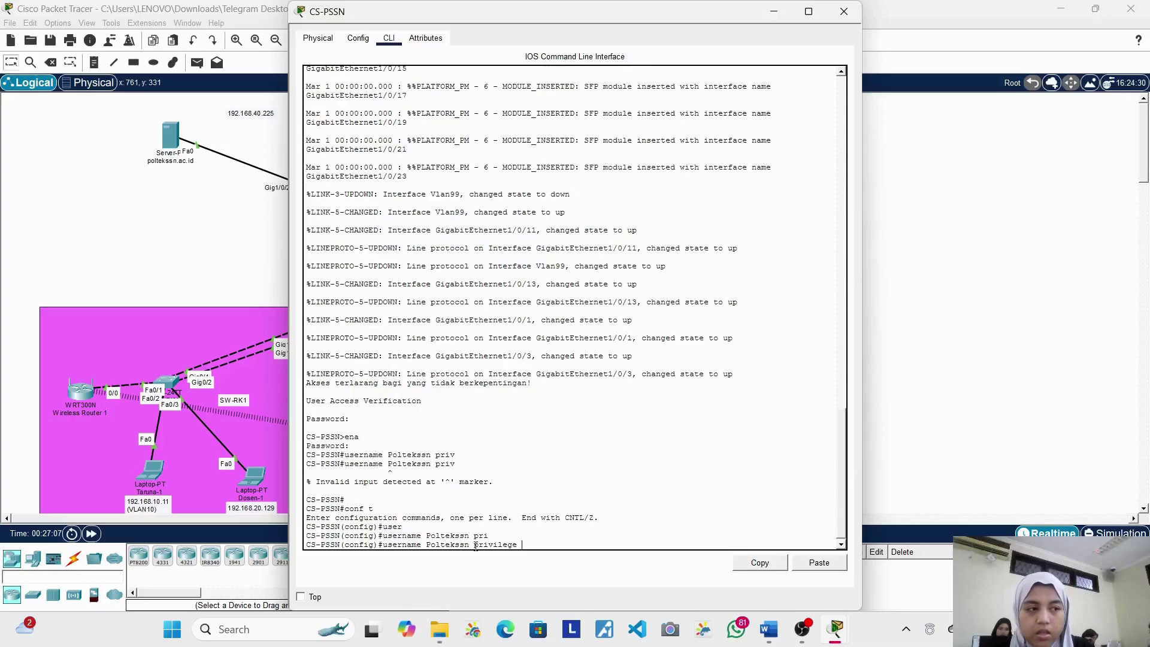
text(15 secrwt)
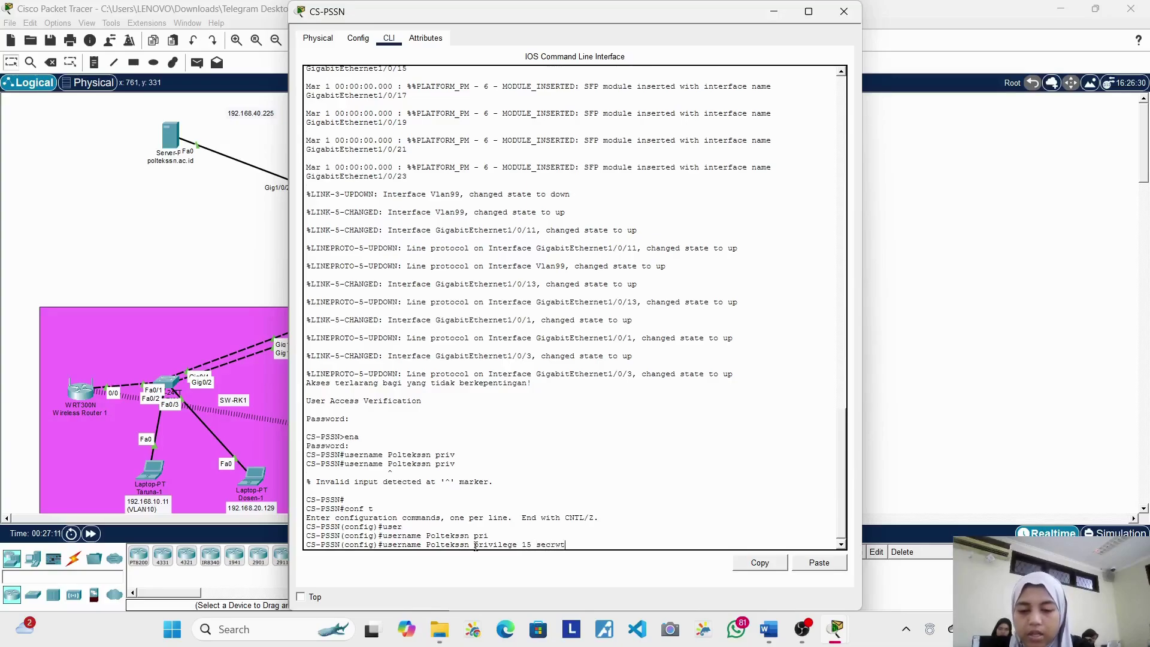
key(BackSpace)
key(BackSpace)
text(et)
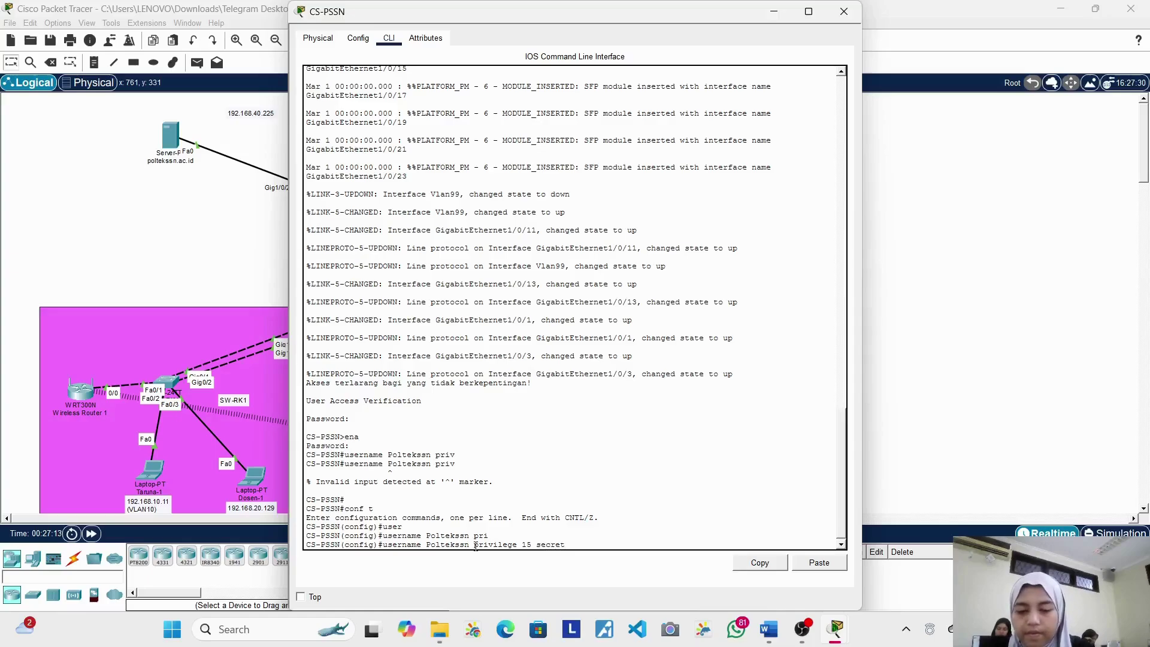
text( 0)
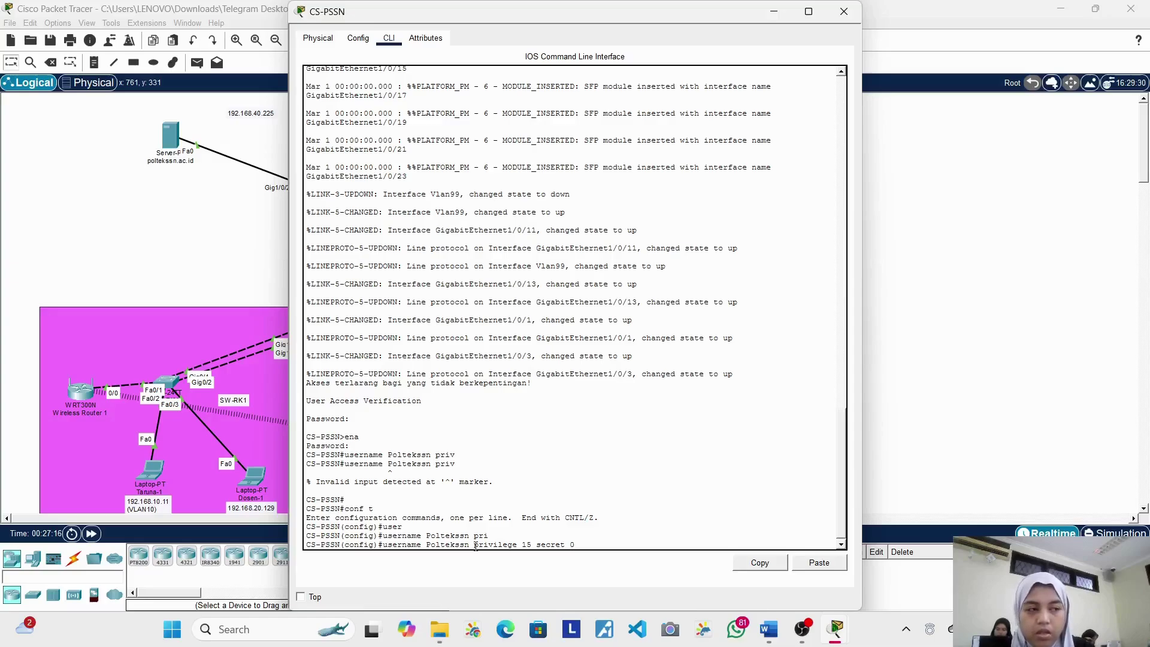
text( $ibe)
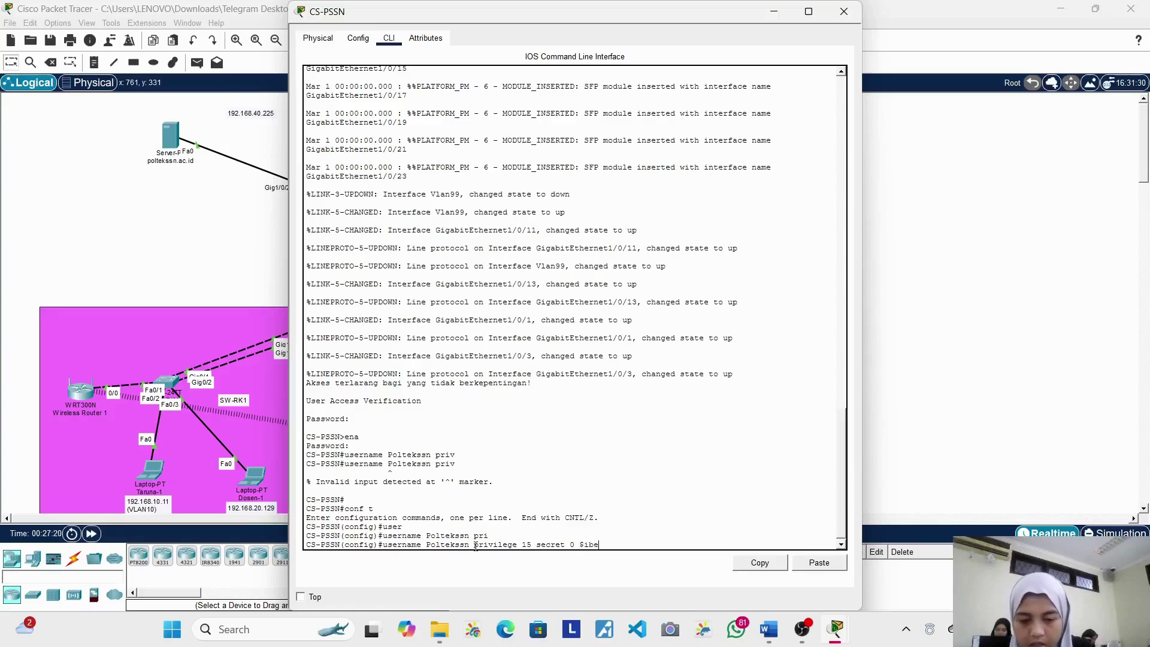
key(BackSpace)
key(BackSpace)
text(3r)
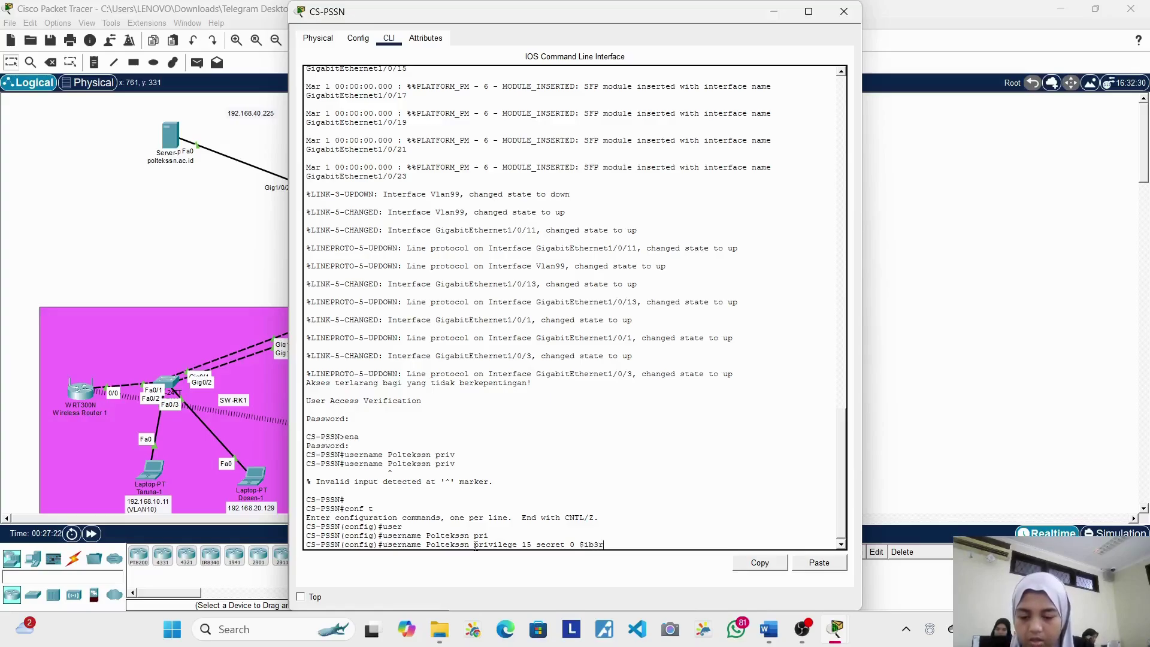
key(Return)
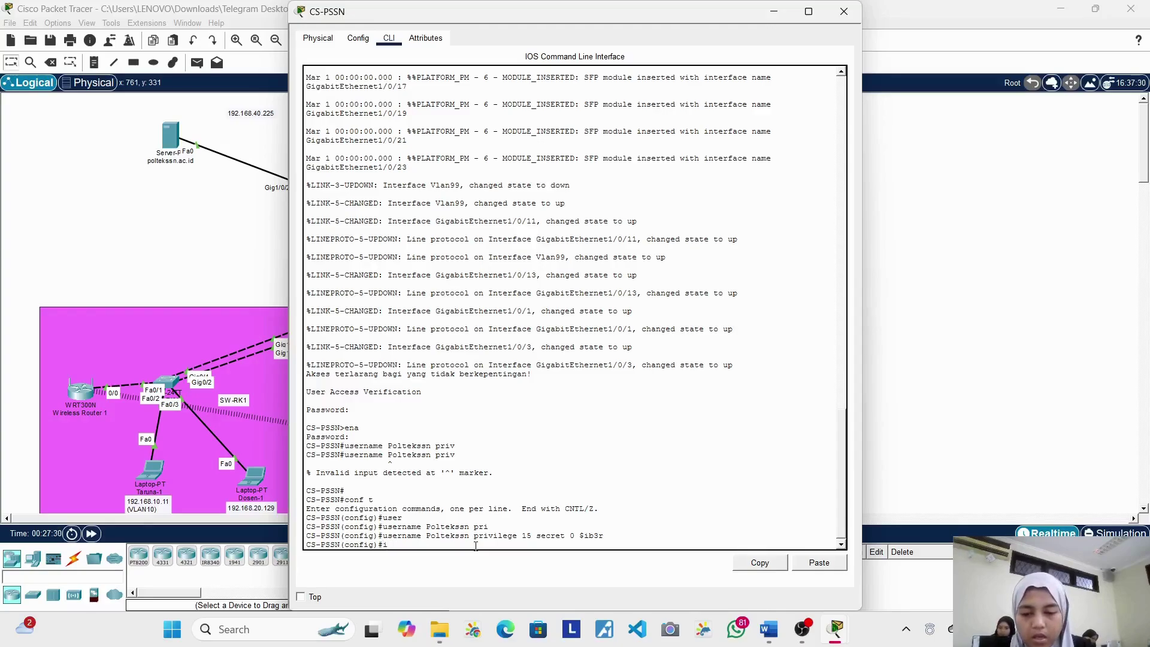
Step: Abandon the mistyped ip domain-name attempts and exit global configuration on CS-PSSN
text(p)
key(Tab)
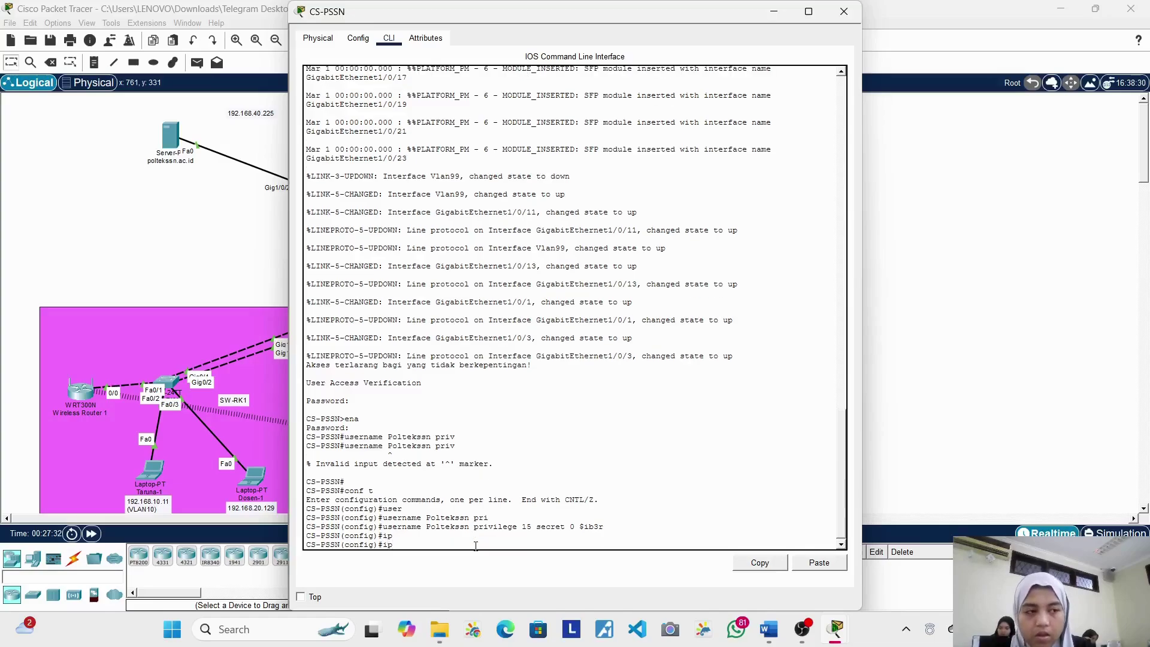
text(dc)
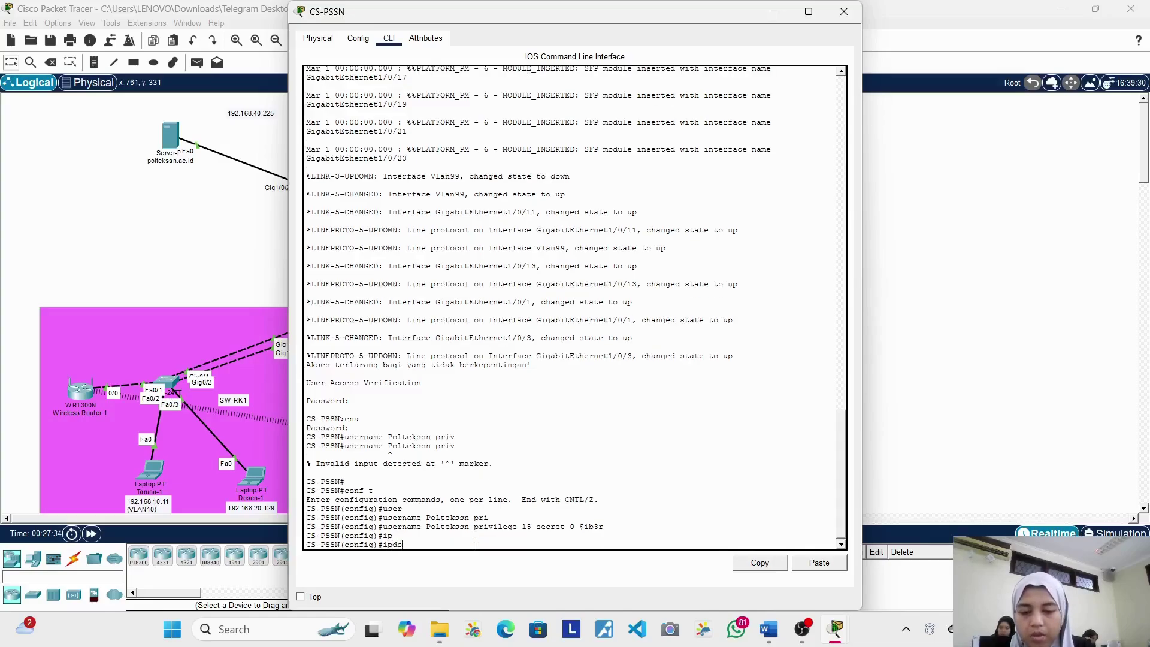
key(BackSpace)
text(omain)
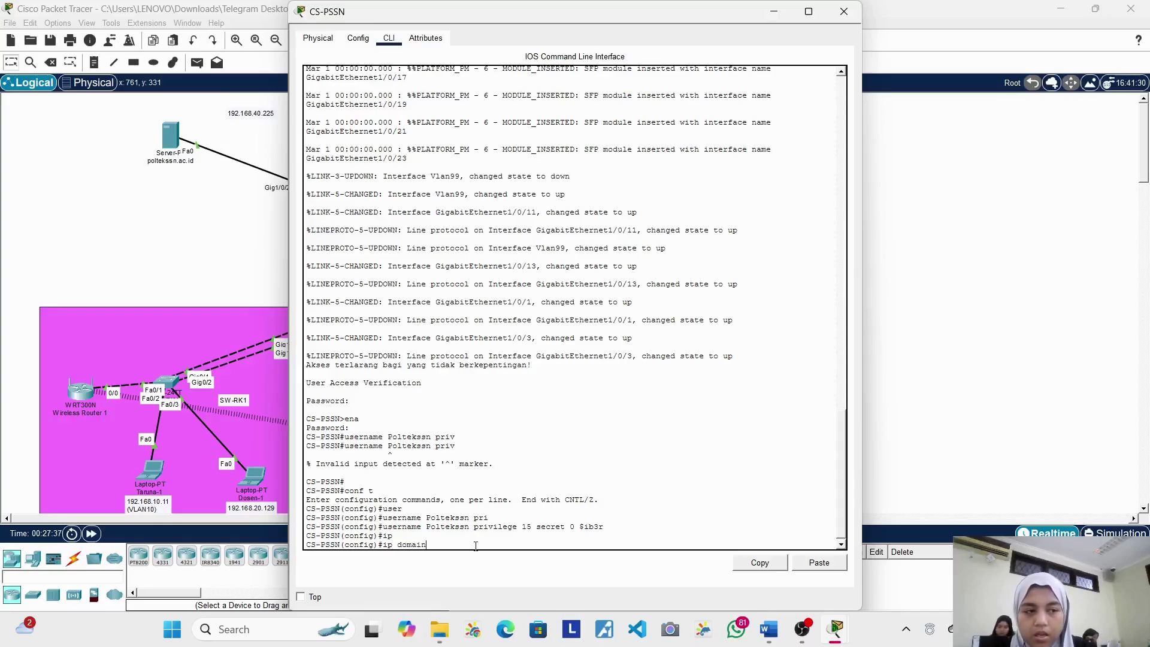
key(BackSpace)
key(BackSpace)
key(BackSpace)
key(BackSpace)
key(BackSpace)
key(BackSpace)
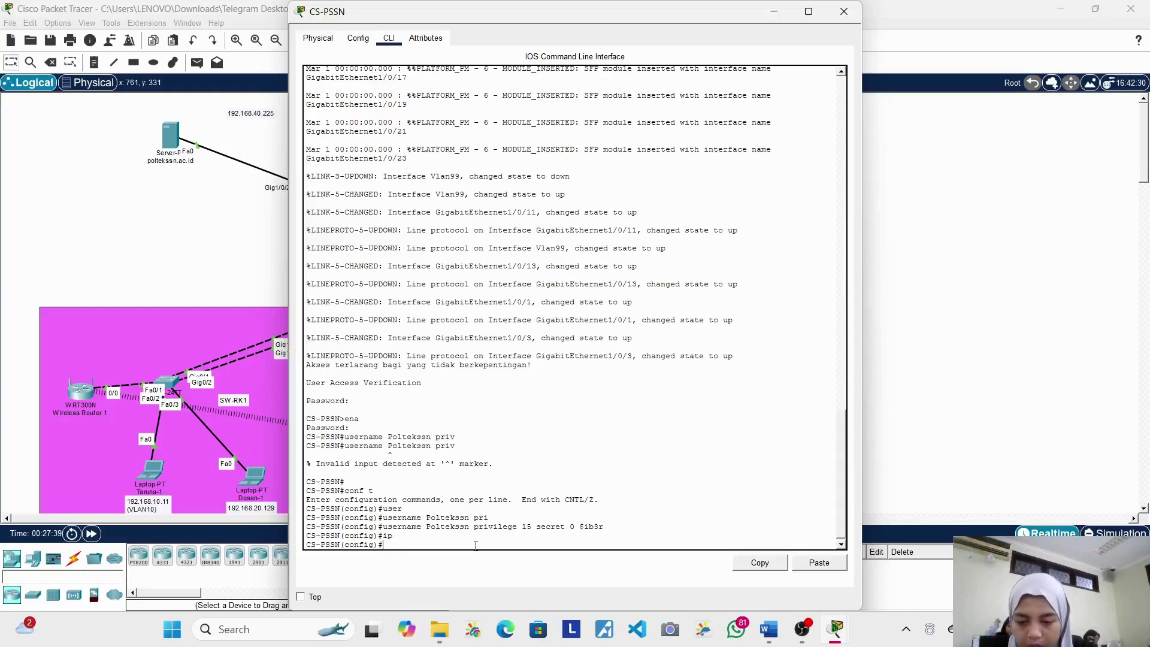
text(xit)
key(Return)
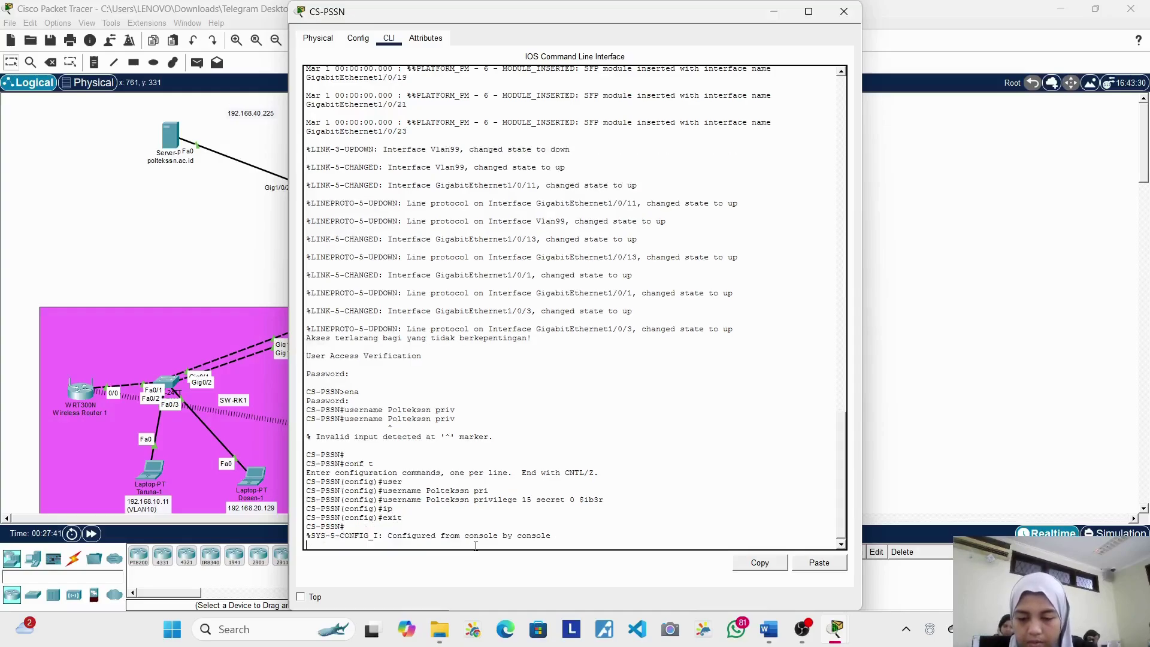
text(e)
key(BackSpace)
text(ip c)
text( domain)
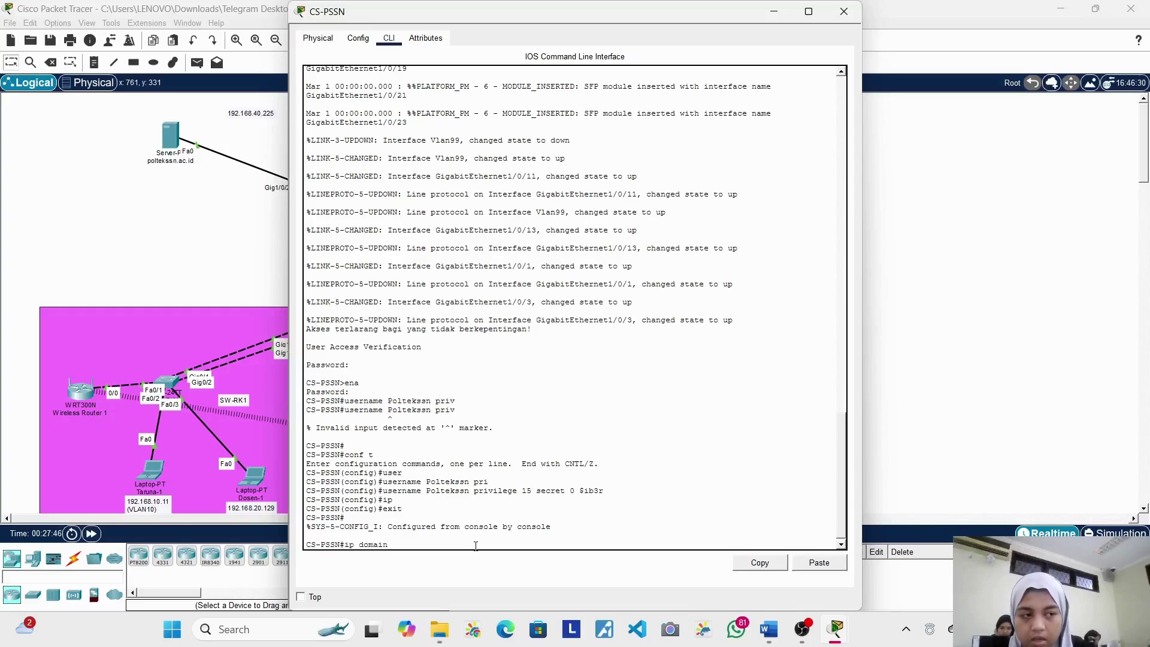
text(-nae)
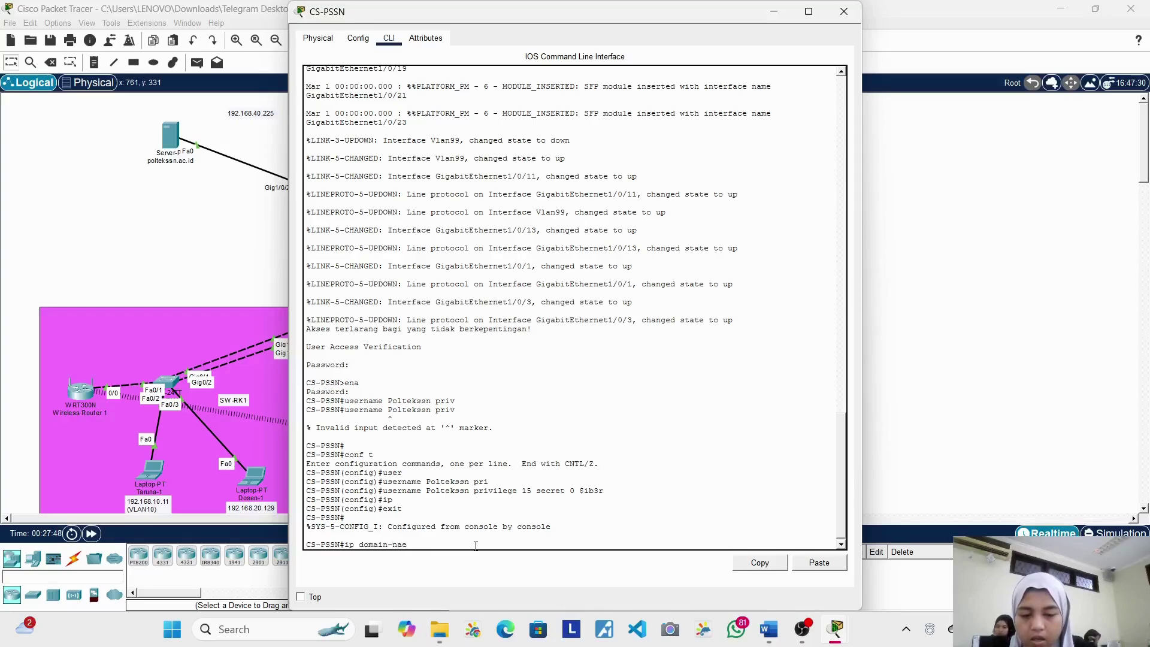
text(m)
key(BackSpace)
key(BackSpace)
key(Tab)
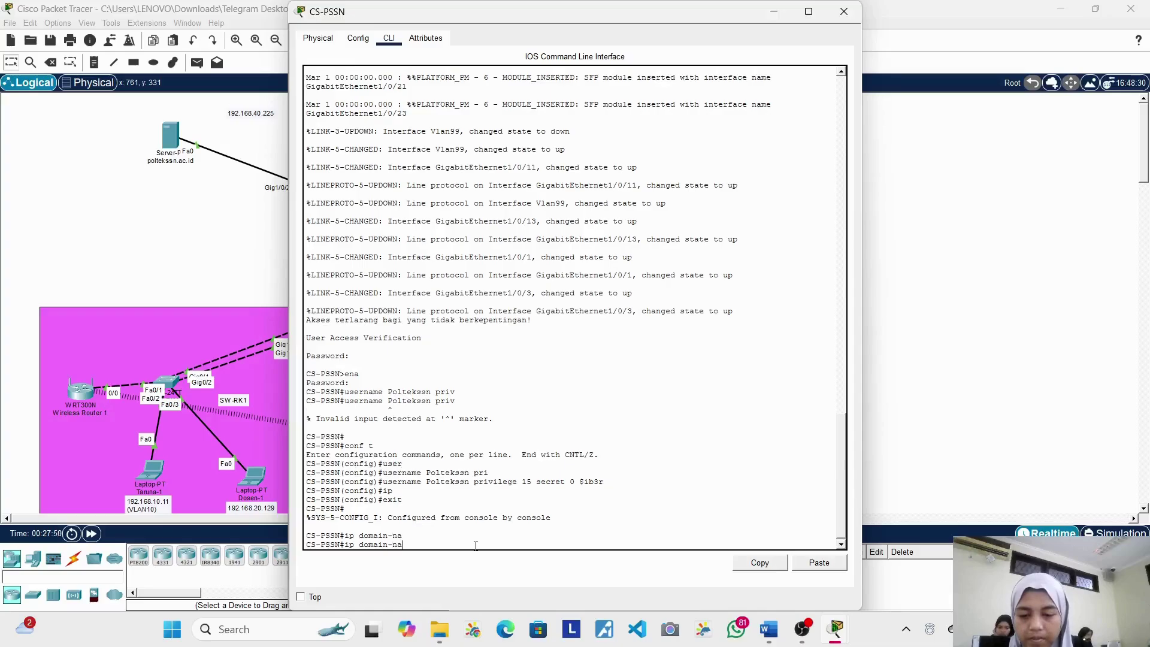
text(m)
key(BackSpace)
key(BackSpace)
key(BackSpace)
key(BackSpace)
key(BackSpace)
key(BackSpace)
key(BackSpace)
key(BackSpace)
key(BackSpace)
key(BackSpace)
key(BackSpace)
key(BackSpace)
key(BackSpace)
Step: Re-enter conf t and run 'ip domain-name poltekssn.ac.id'
text(conf t)
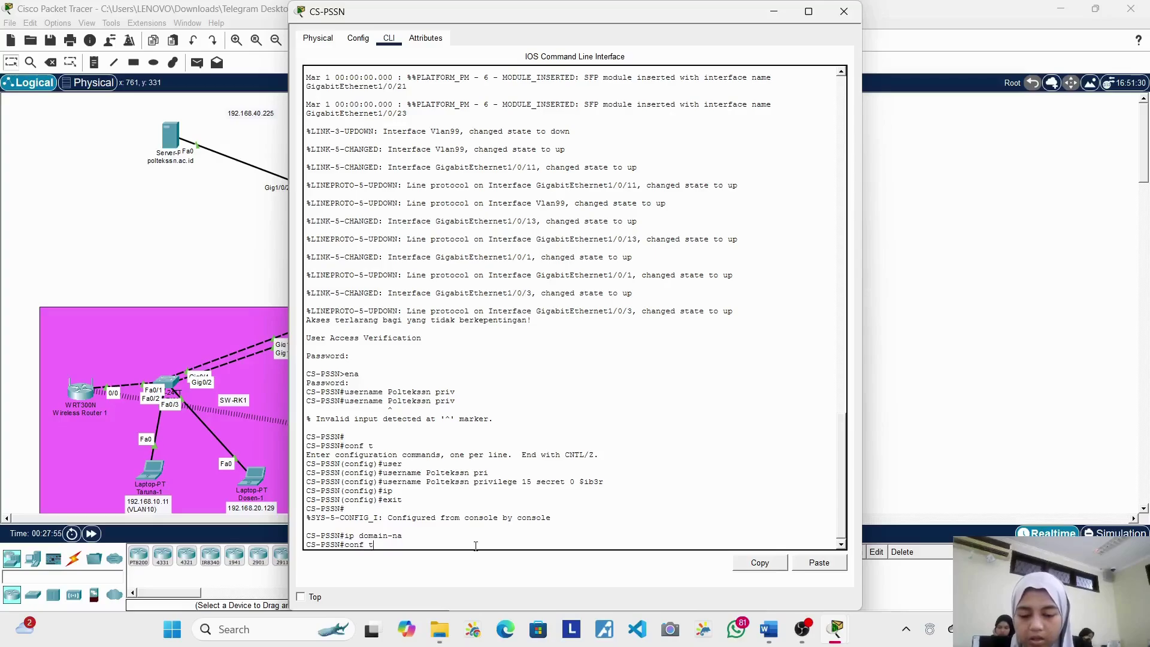
key(Return)
text(ip do)
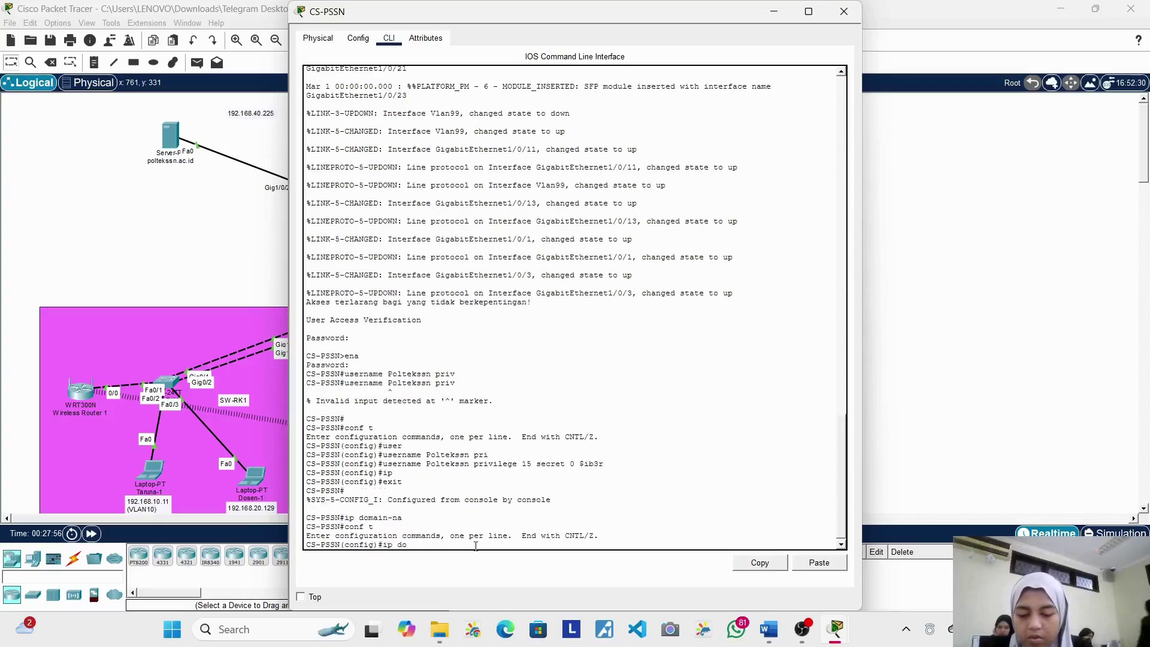
text(main)
key(Tab)
text(-name polt)
text(sn)
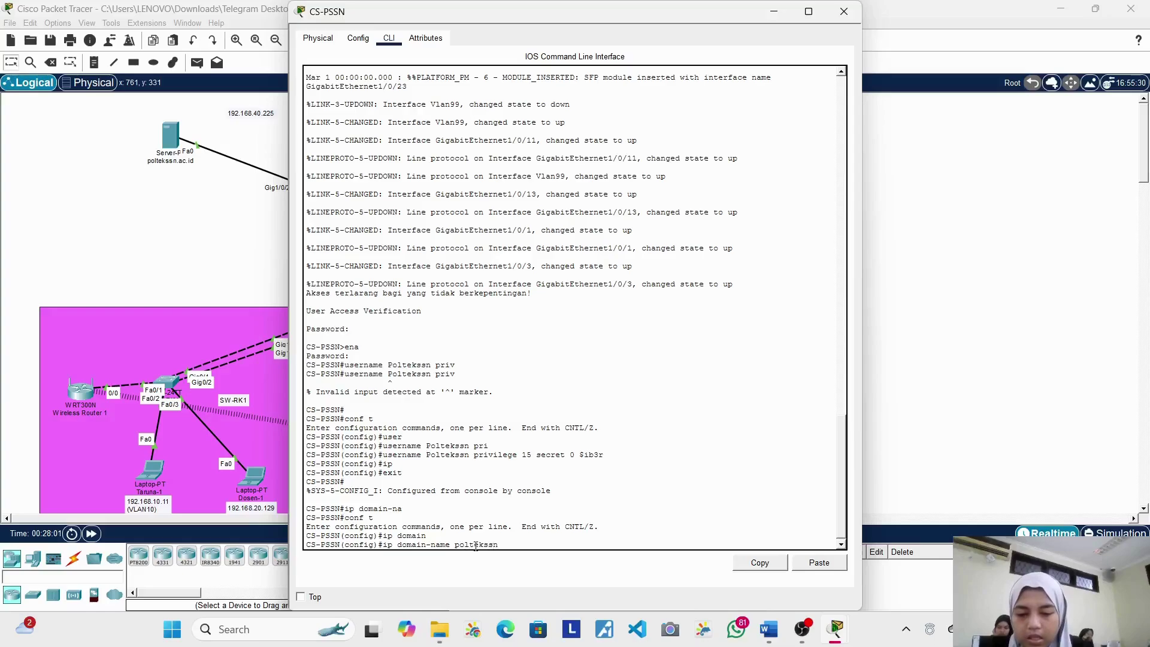
text(.ac.)
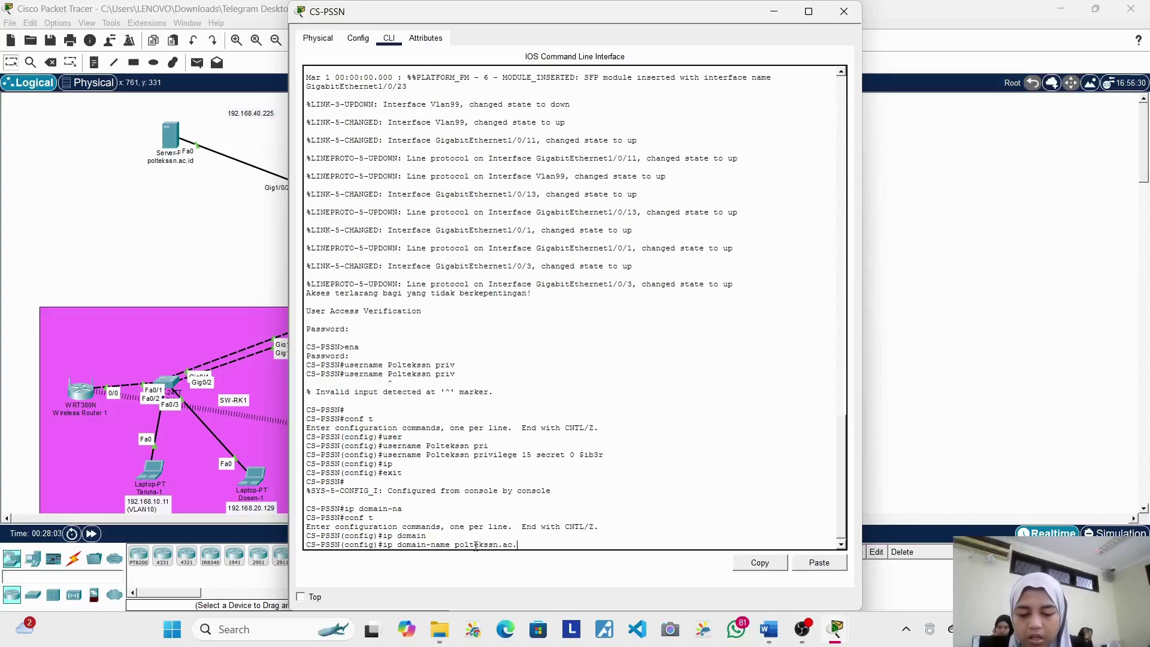
text(aiu)
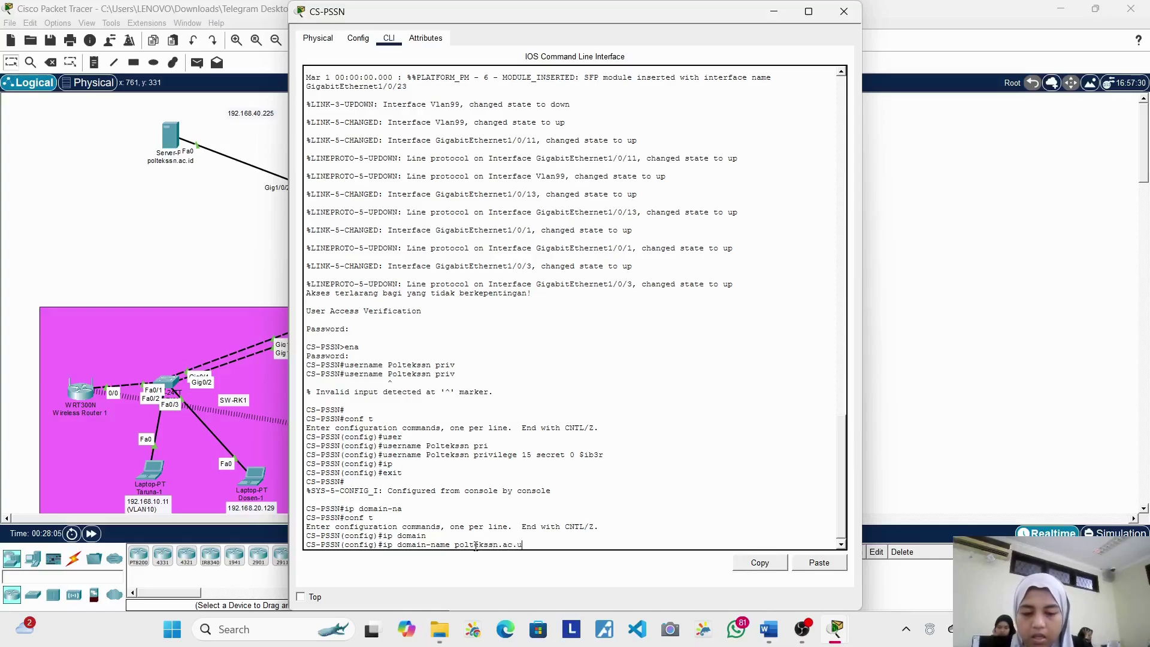
key(BackSpace)
key(BackSpace)
text(.id)
key(Return)
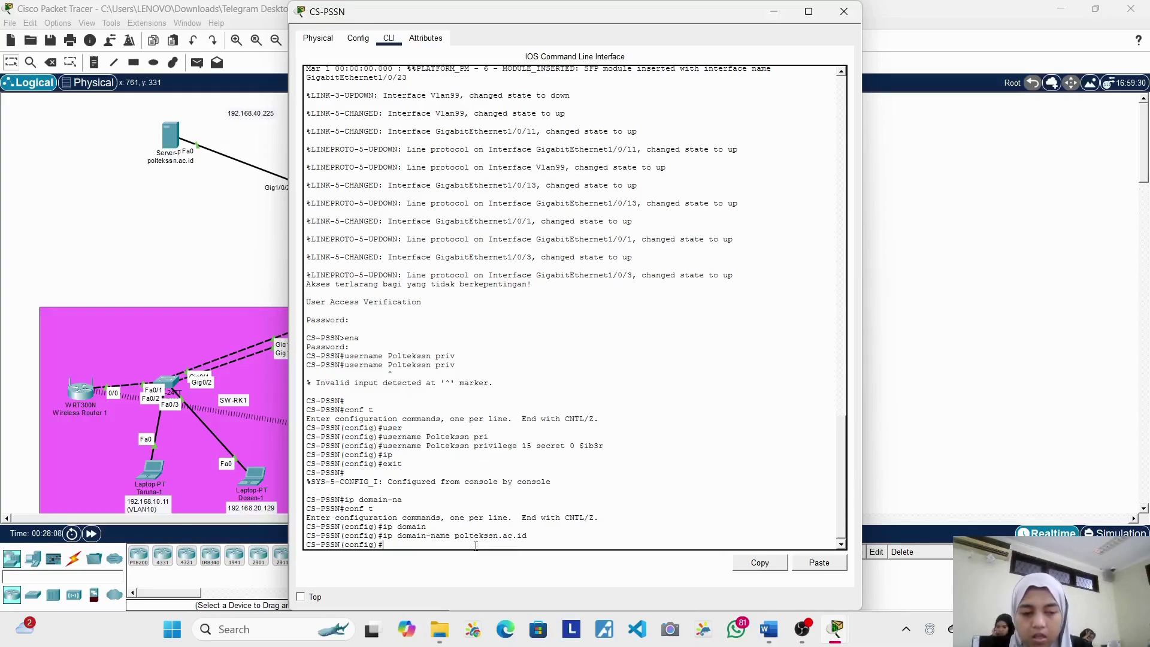
Step: Regenerate CS-PSSN's RSA keys with 'crypto key generate rsa', replacing the old keys, using a 1024-bit modulus
text(cyr)
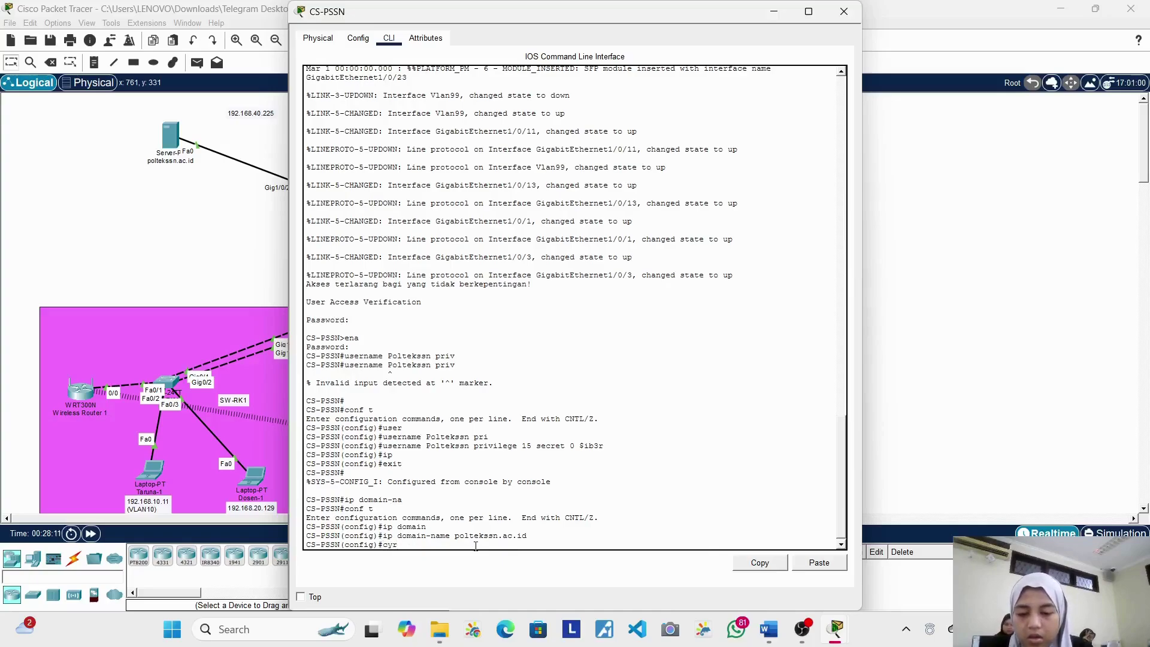
key(BackSpace)
text(rypto)
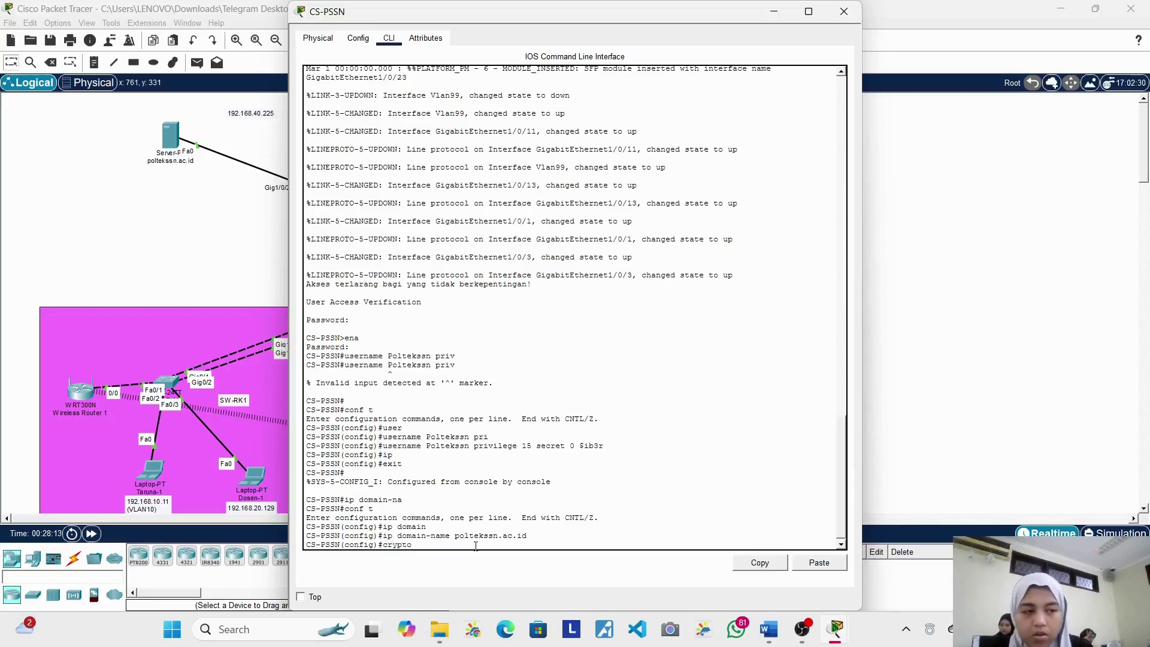
text( key gene)
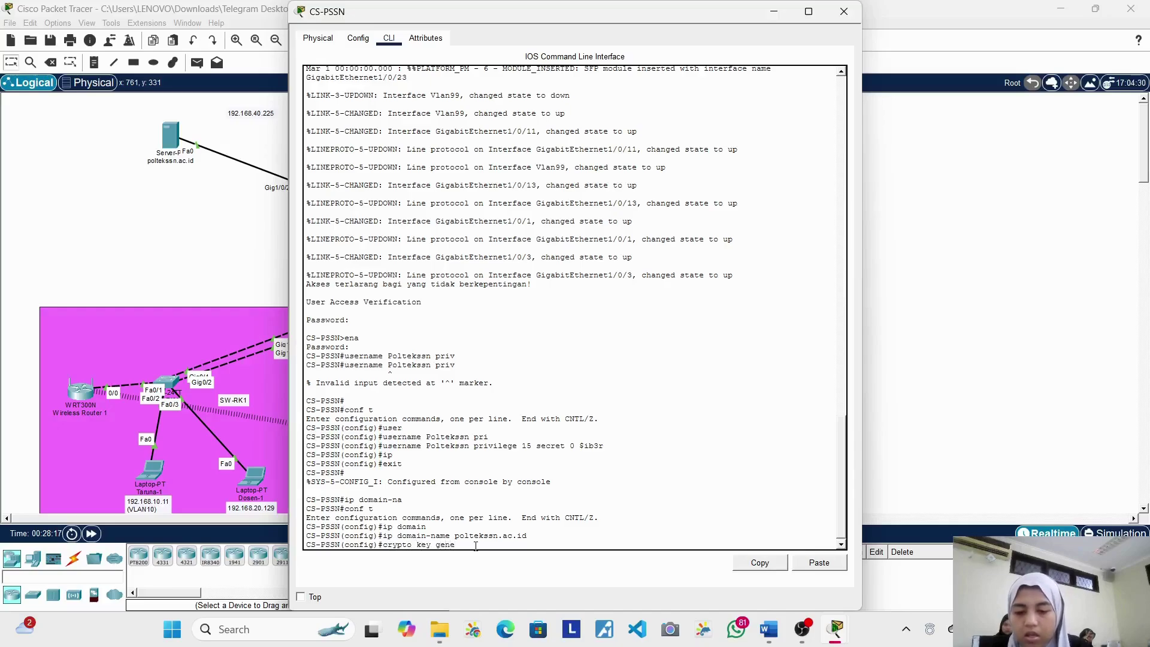
text(rate)
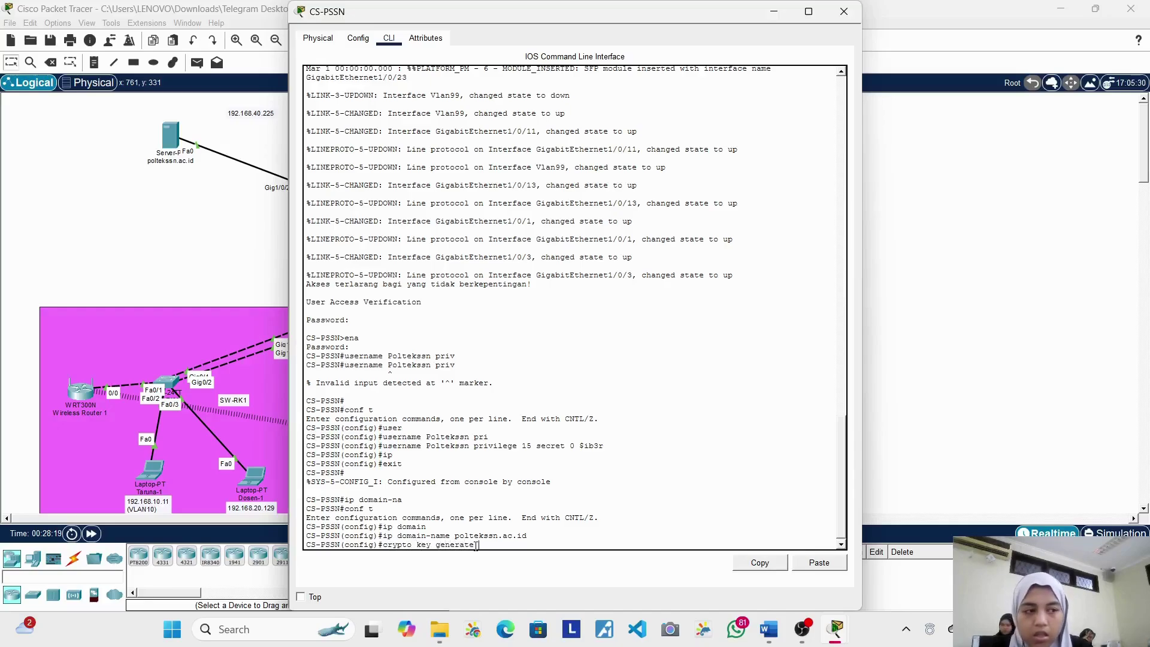
text( rsa)
key(Return)
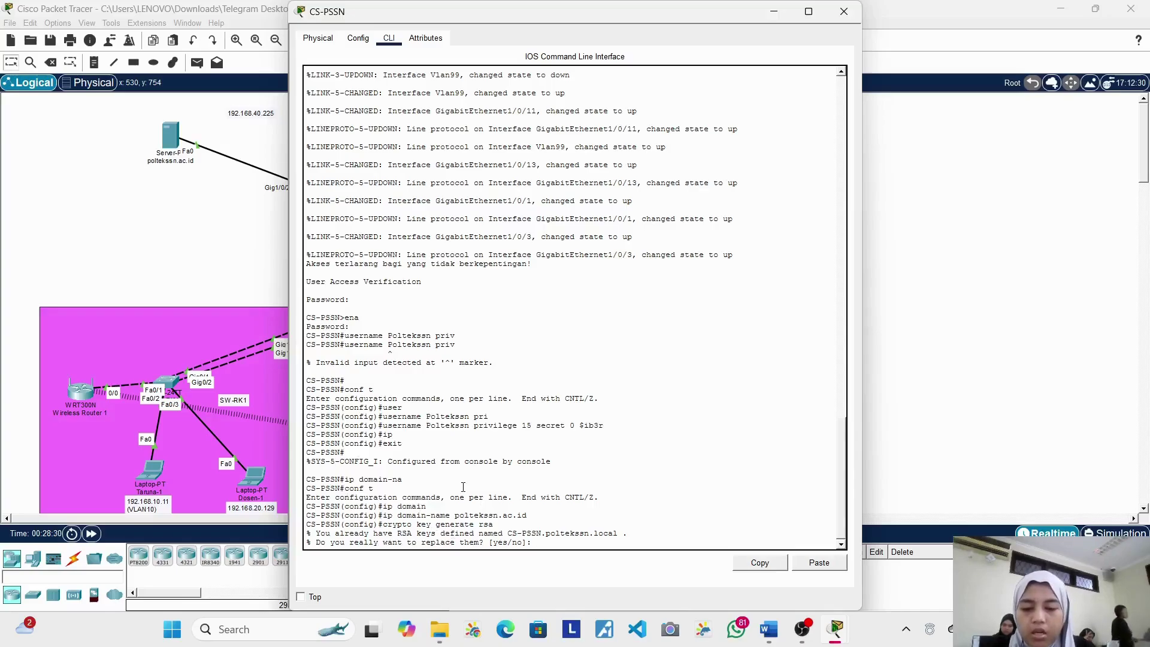
text(yes)
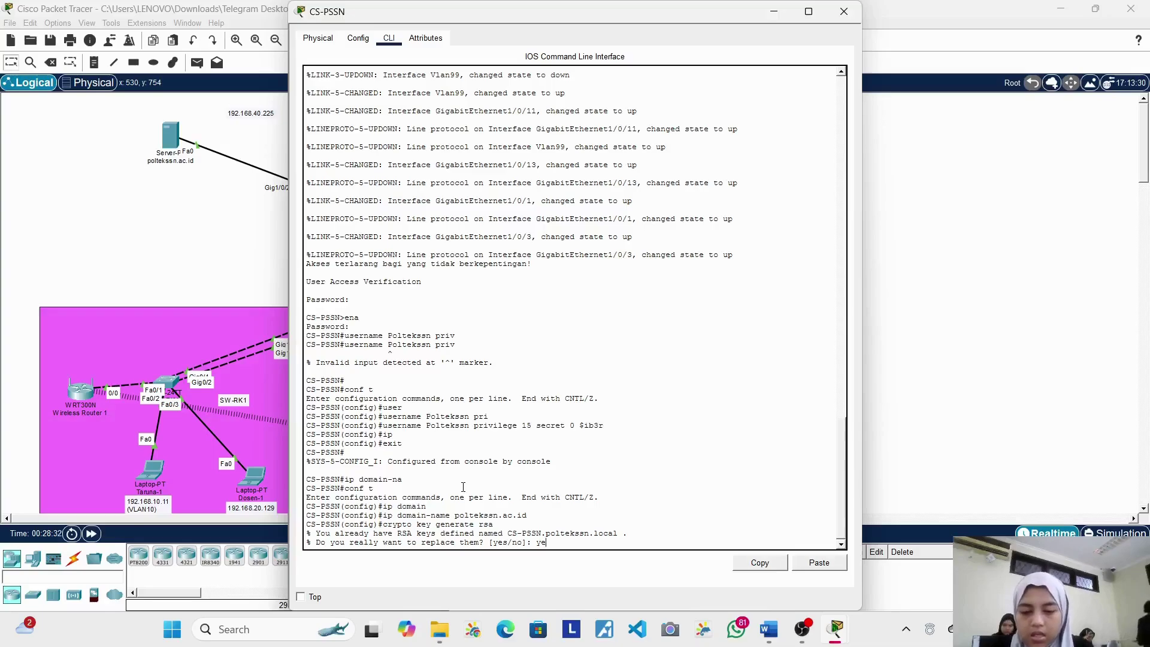
key(Return)
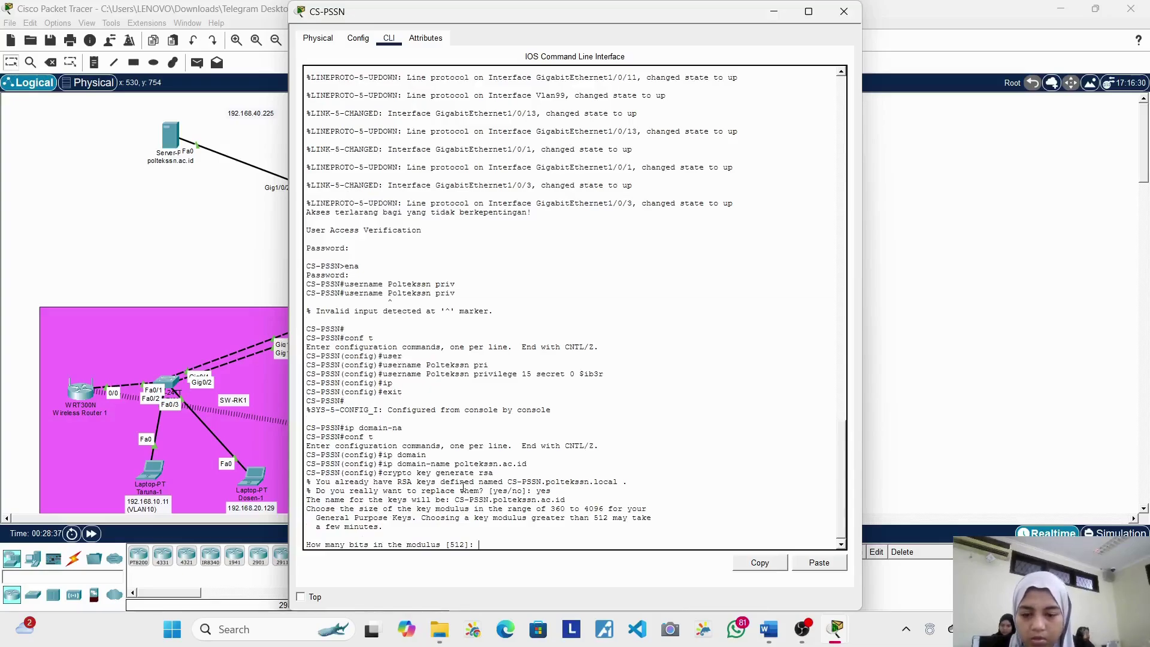
text(2)
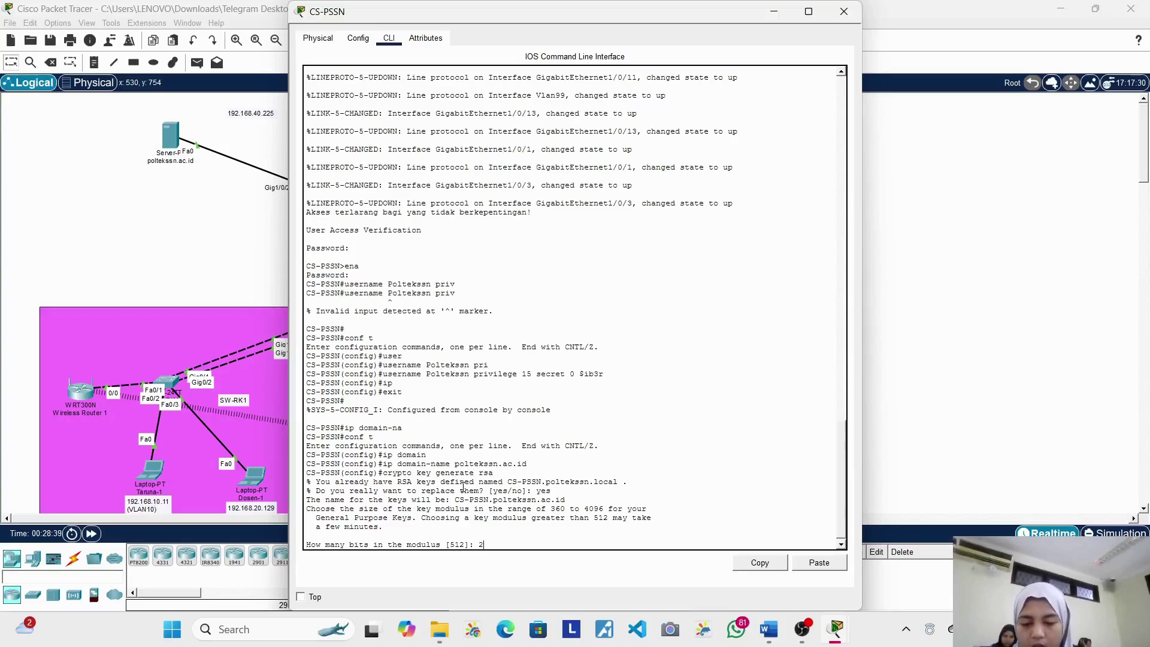
key(BackSpace)
text(1024)
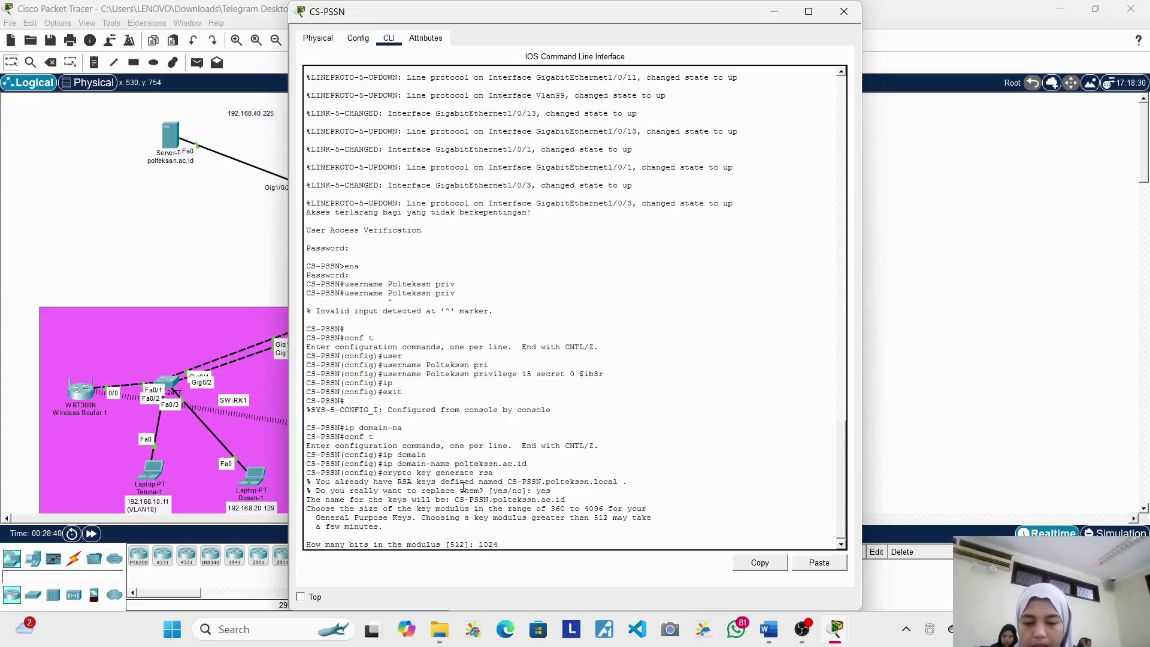
key(Return)
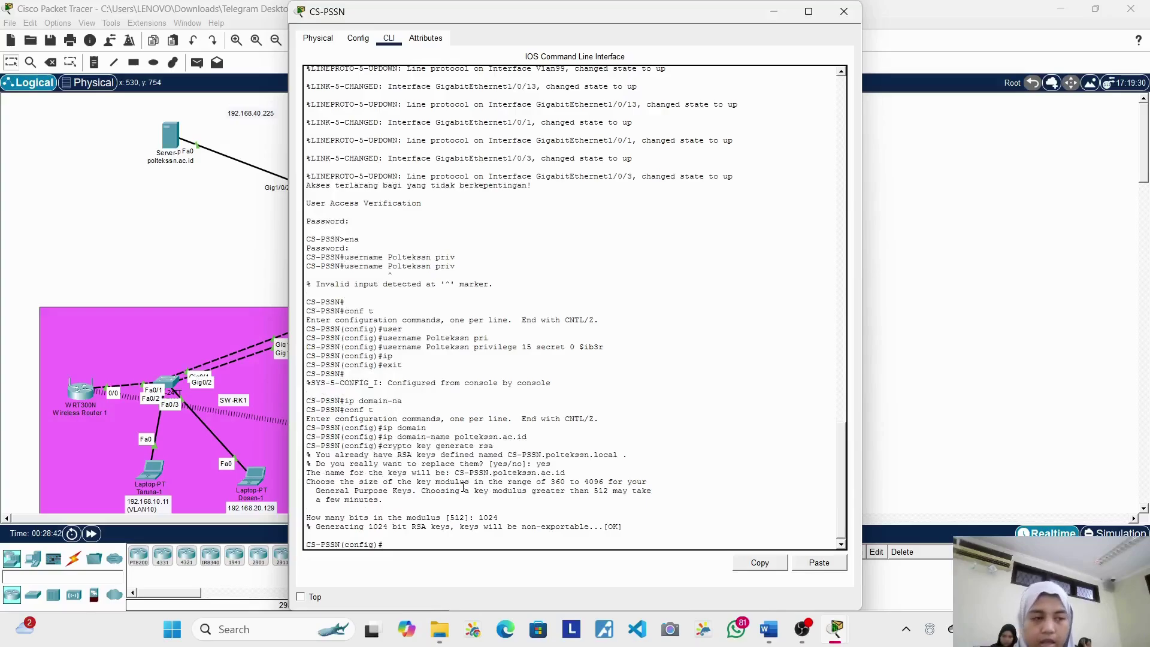
Step: Start typing the transport input command for CS-PSSN
text(star)
key(BackSpace)
key(BackSpace)
key(BackSpace)
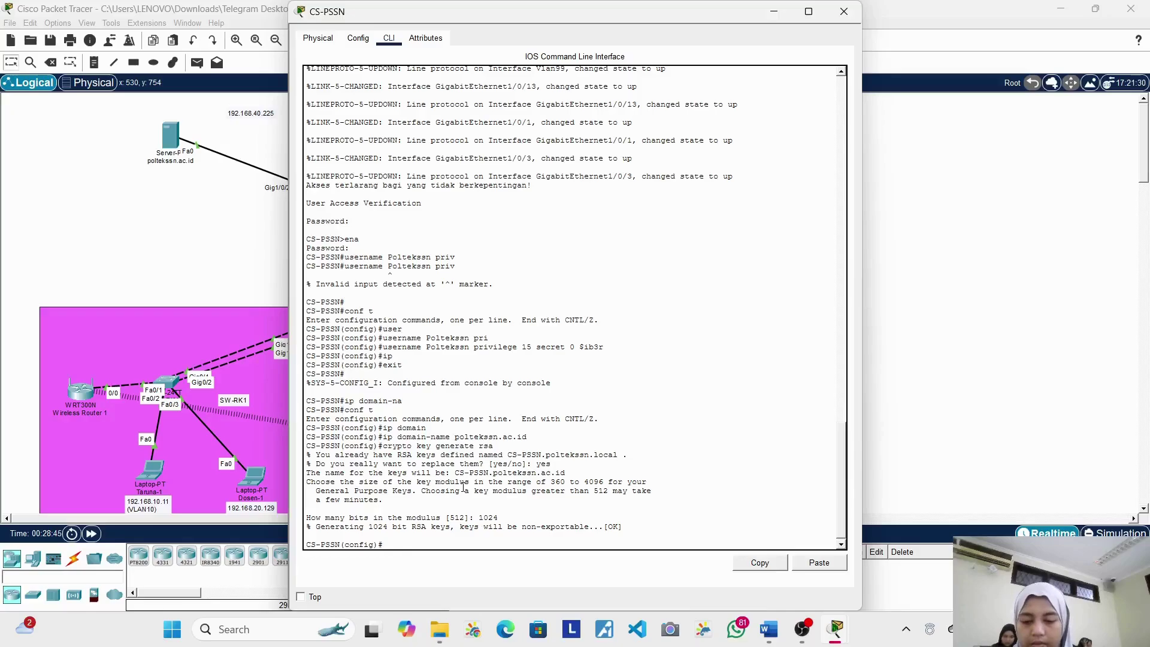
text(rans)
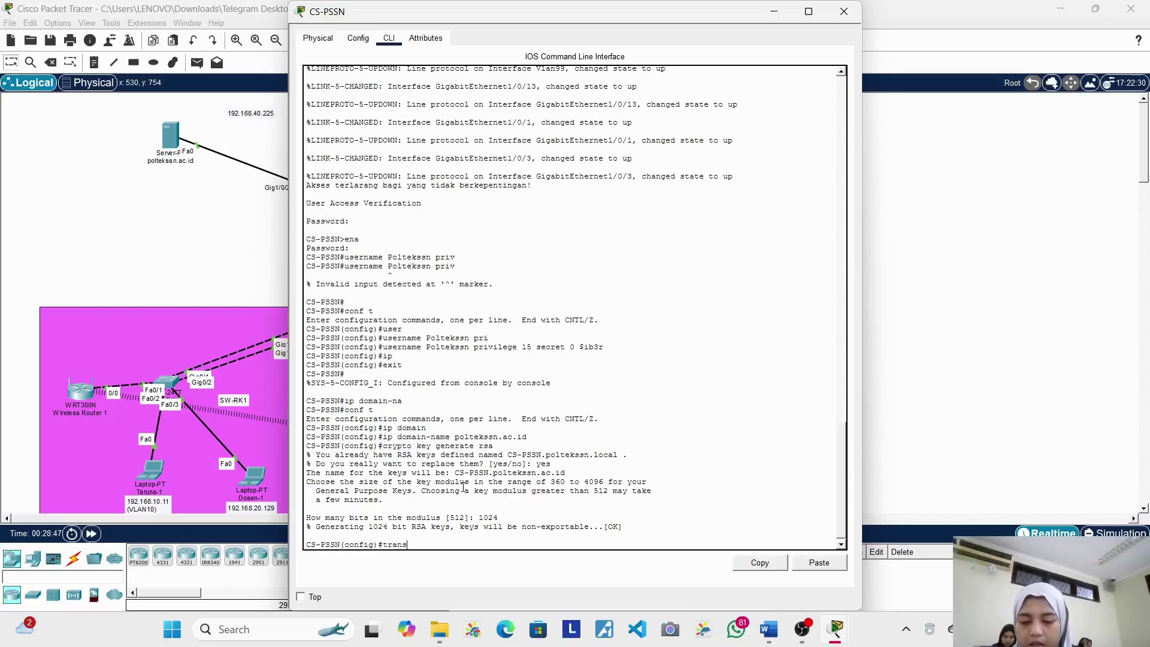
text(pit)
Step: Enter 'transport input ssh', then exit global configuration mode after it is rejected
key(BackSpace)
key(BackSpace)
text(ort input ssh)
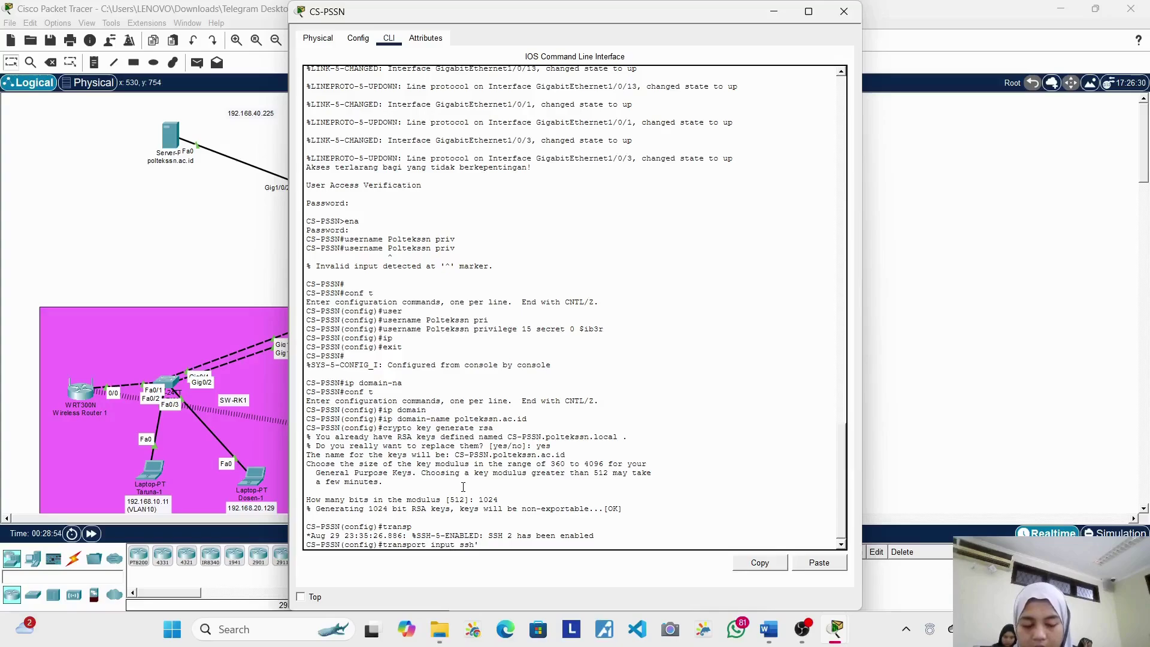
key(Return)
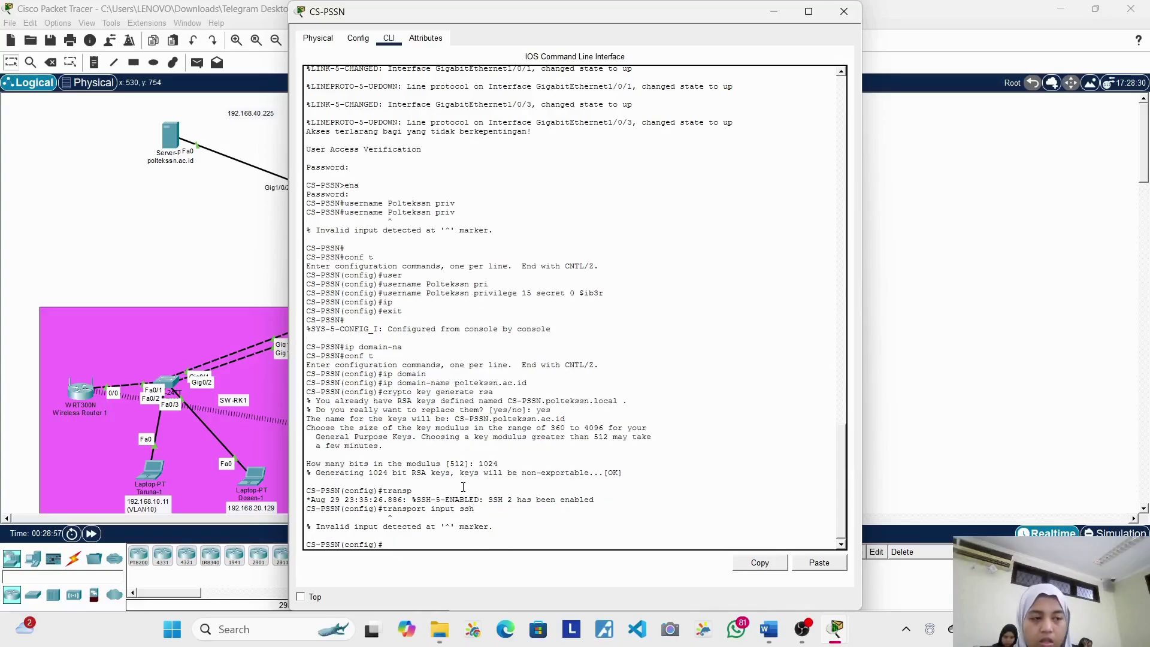
text(exit')
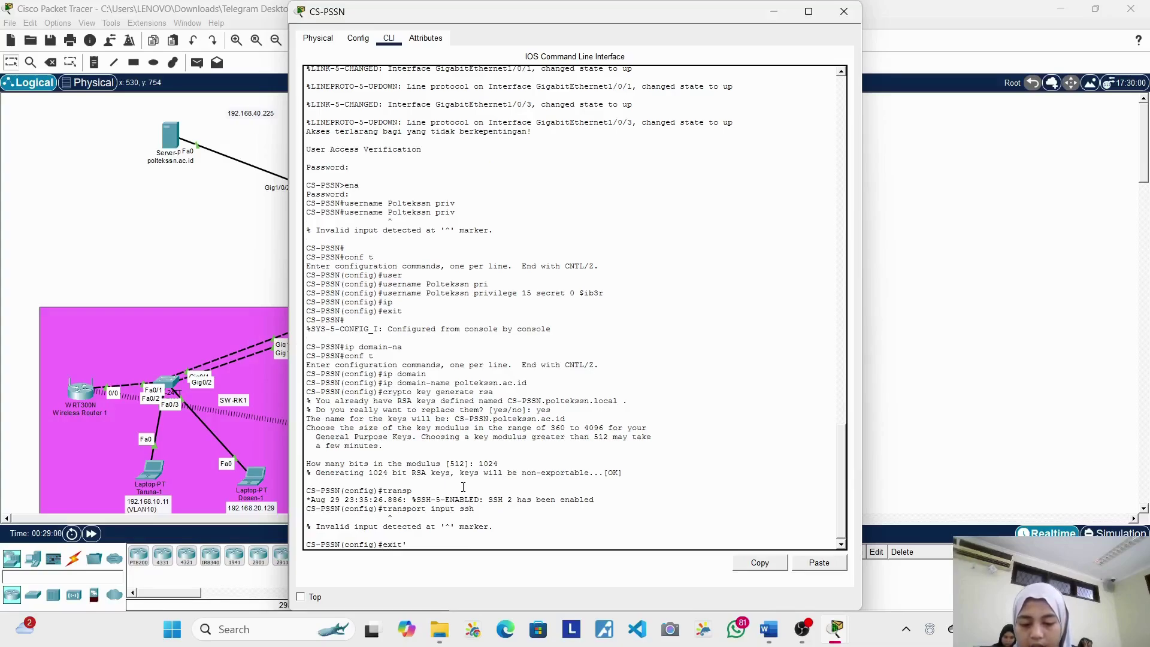
key(Return)
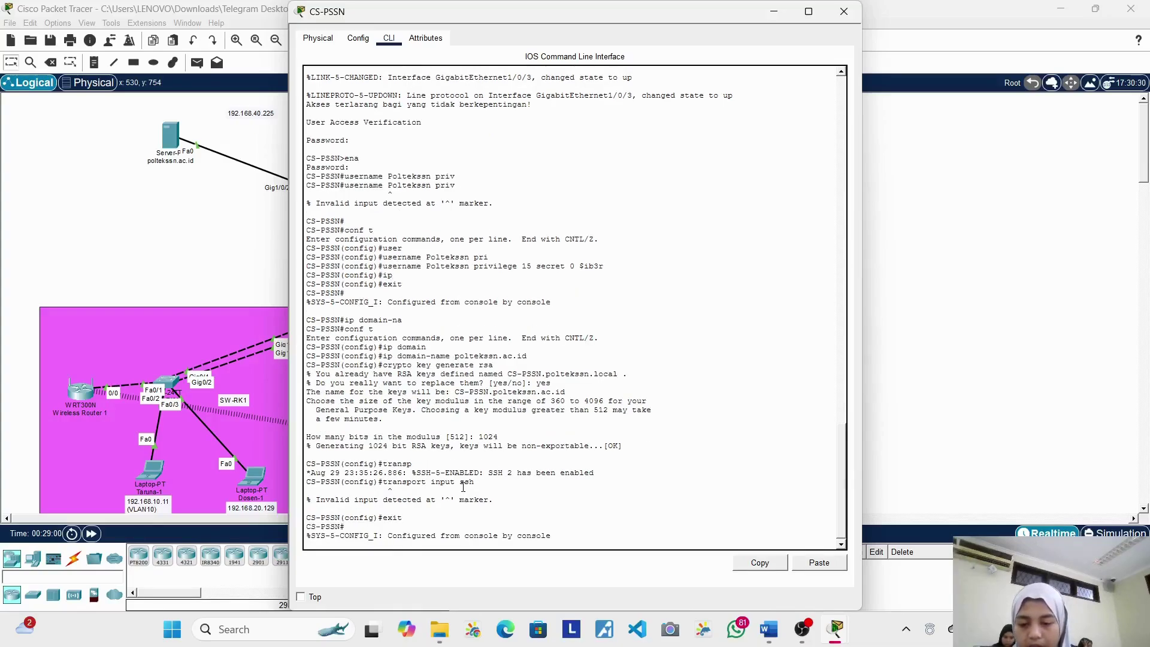
Step: Retry 'transport input ssh', then bring the full campus topology back into view
text(tran)
key(Tab)
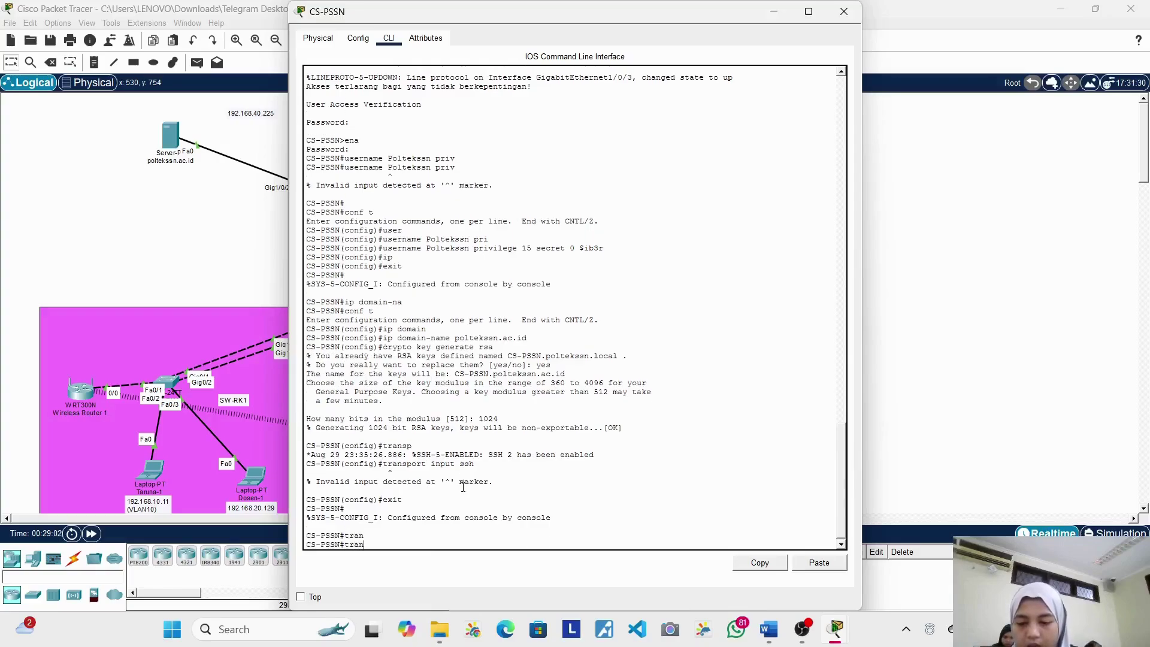
text(spot )
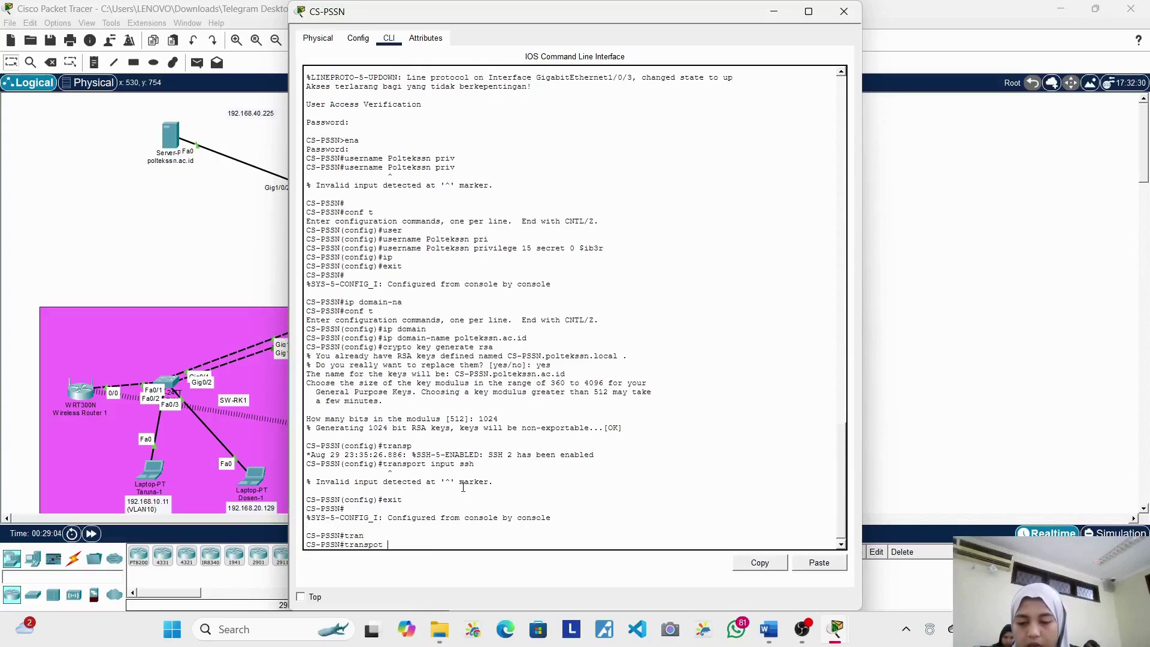
text(inpu ssh)
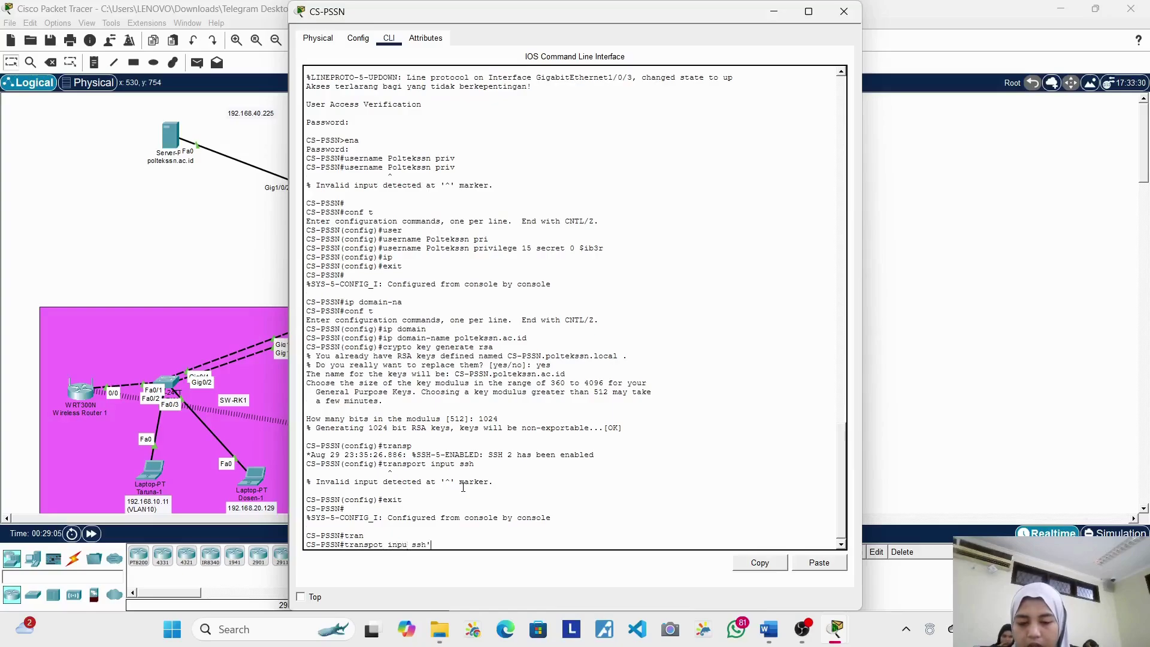
key(Return)
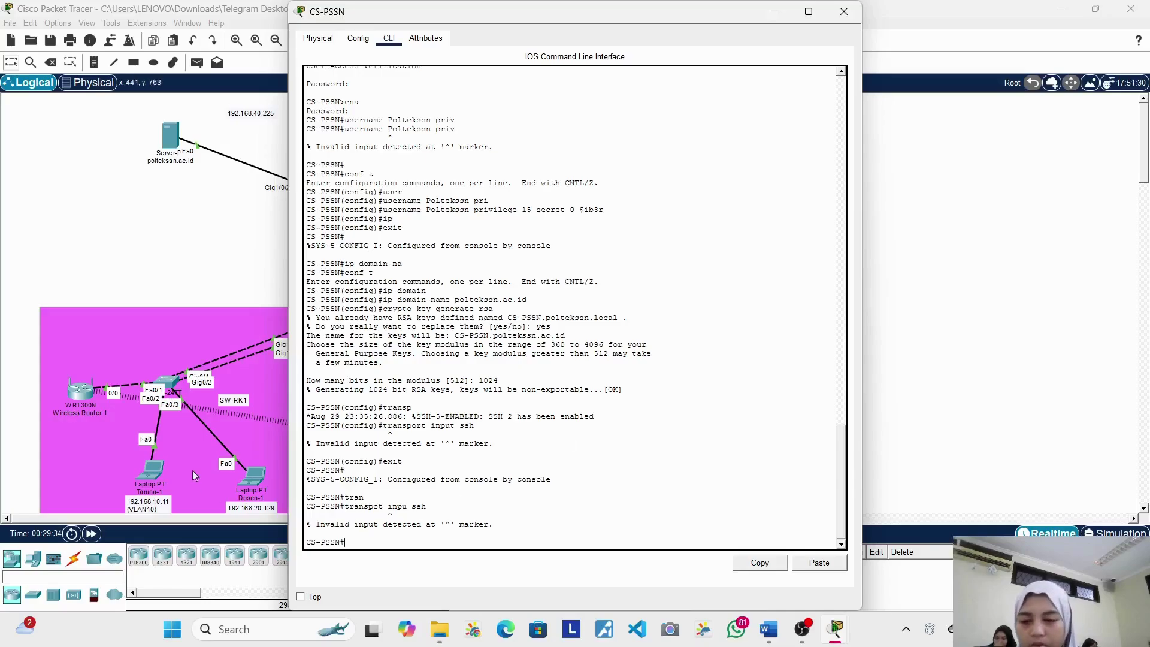
click(124, 452)
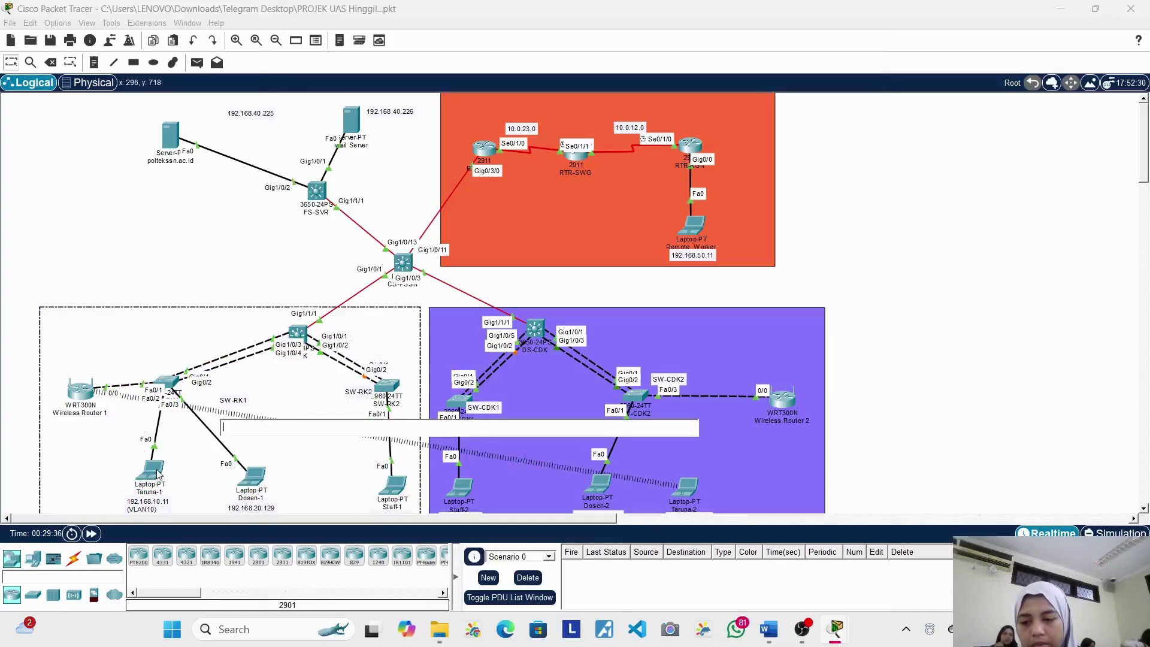
Step: From Taruna-1's command prompt, ping 192.168.40.226 and get 4 of 4 replies
click(158, 472)
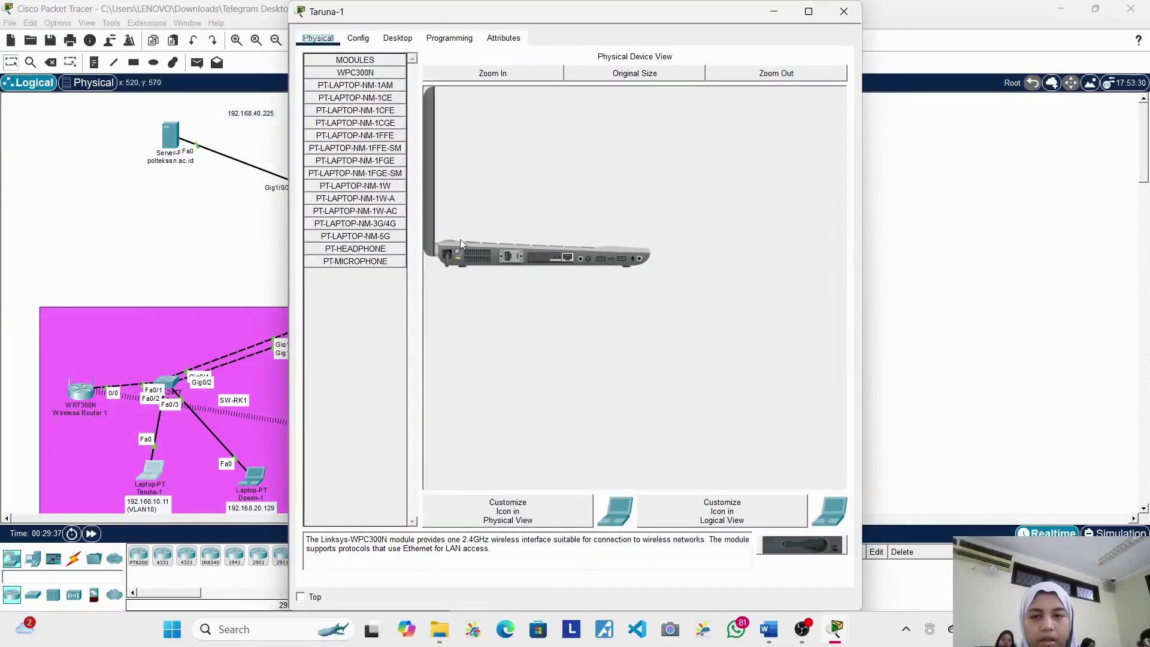
click(399, 38)
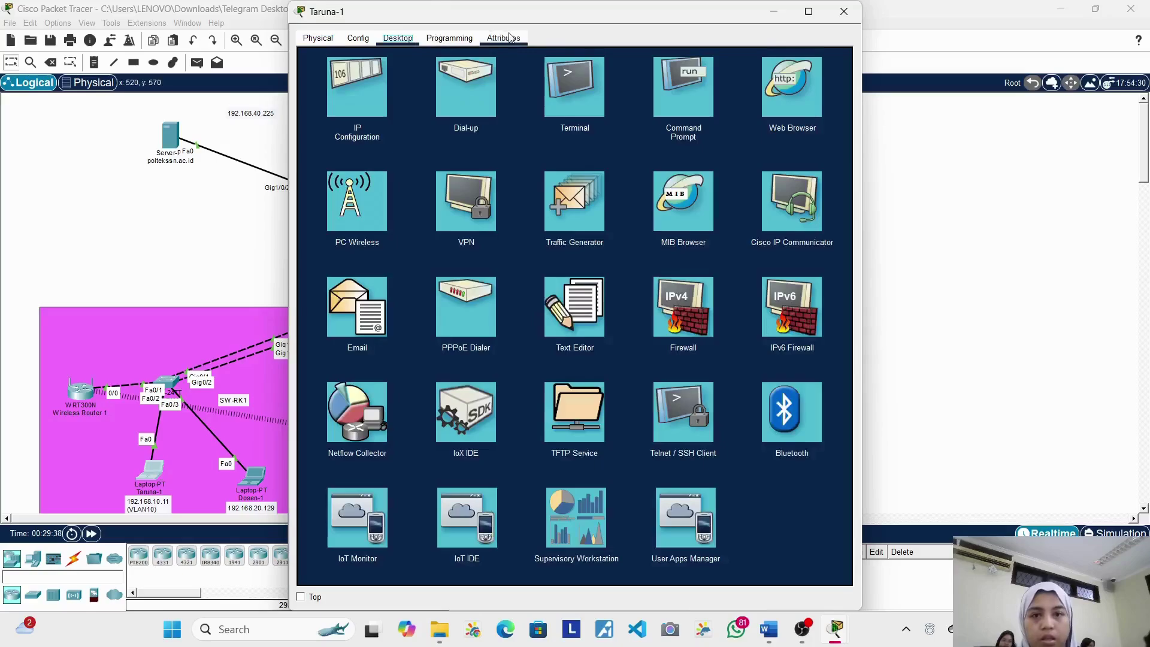
click(666, 84)
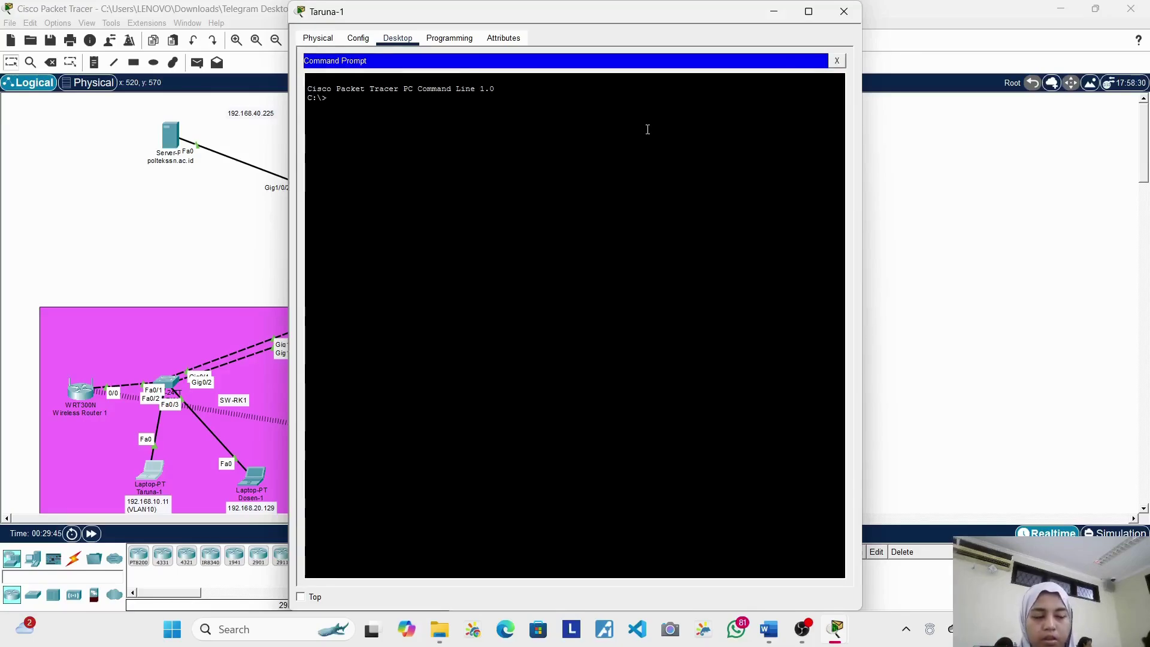
text(ing)
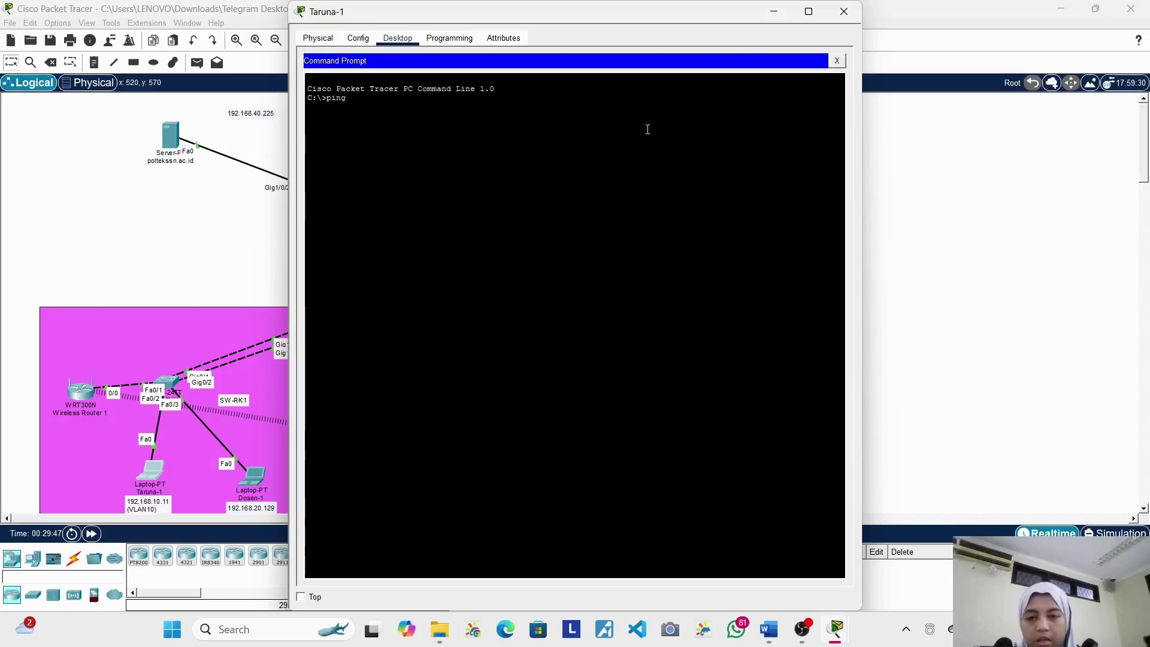
text( 1)
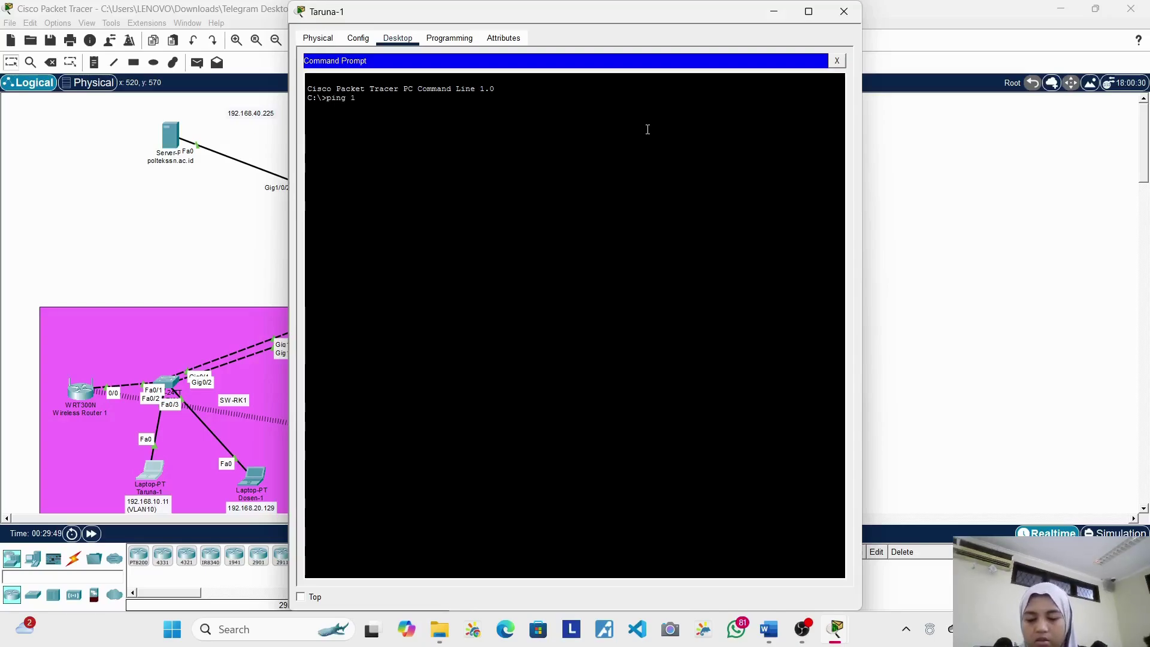
text(92.1)
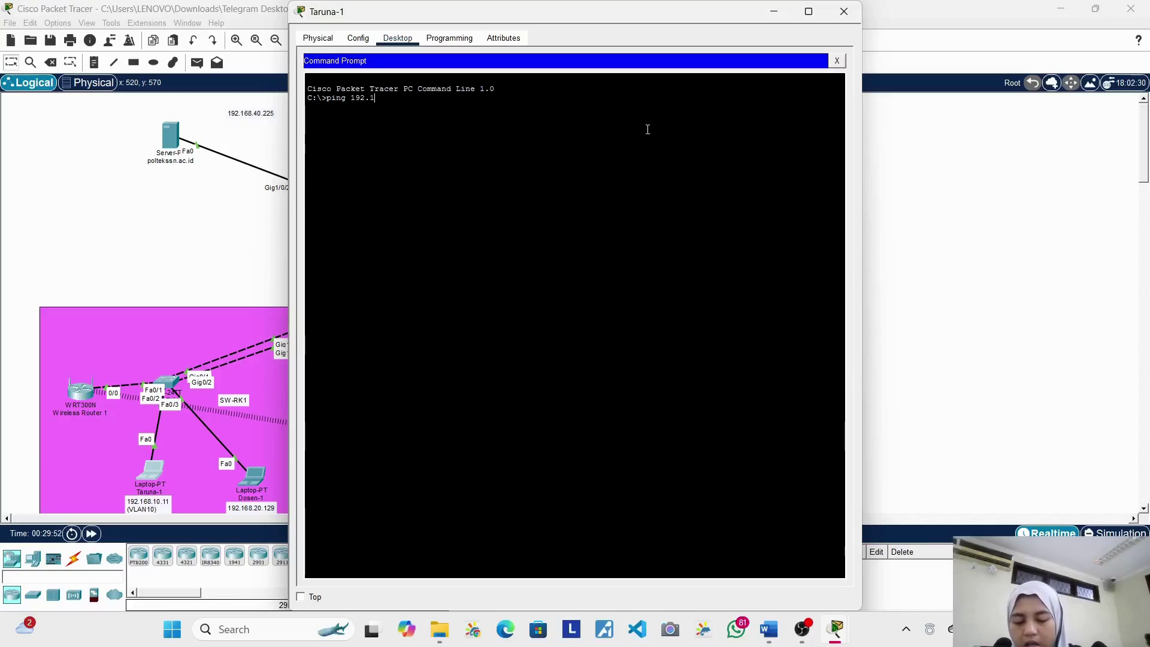
text(68.2)
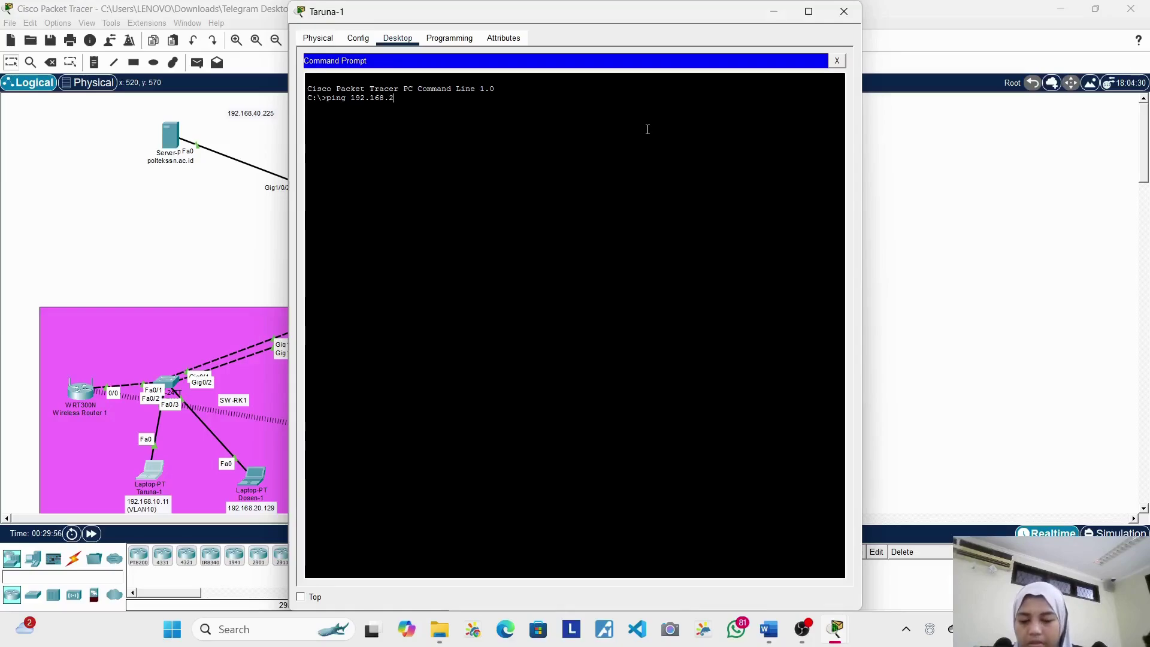
key(BackSpace)
text(40)
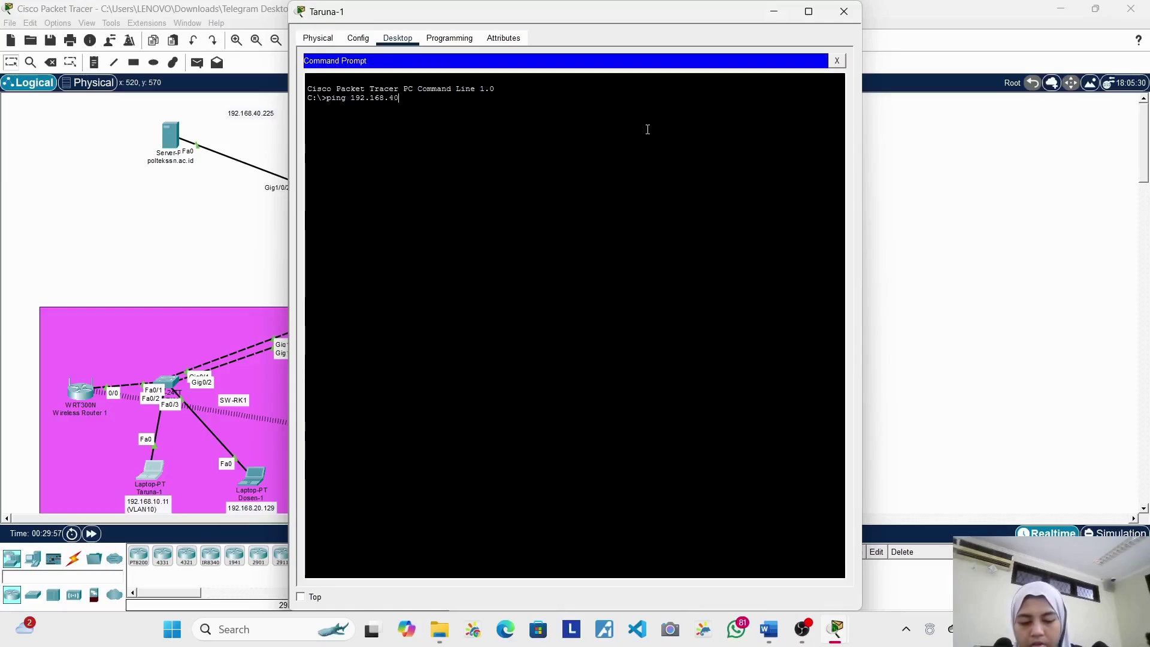
text(.226)
key(Return)
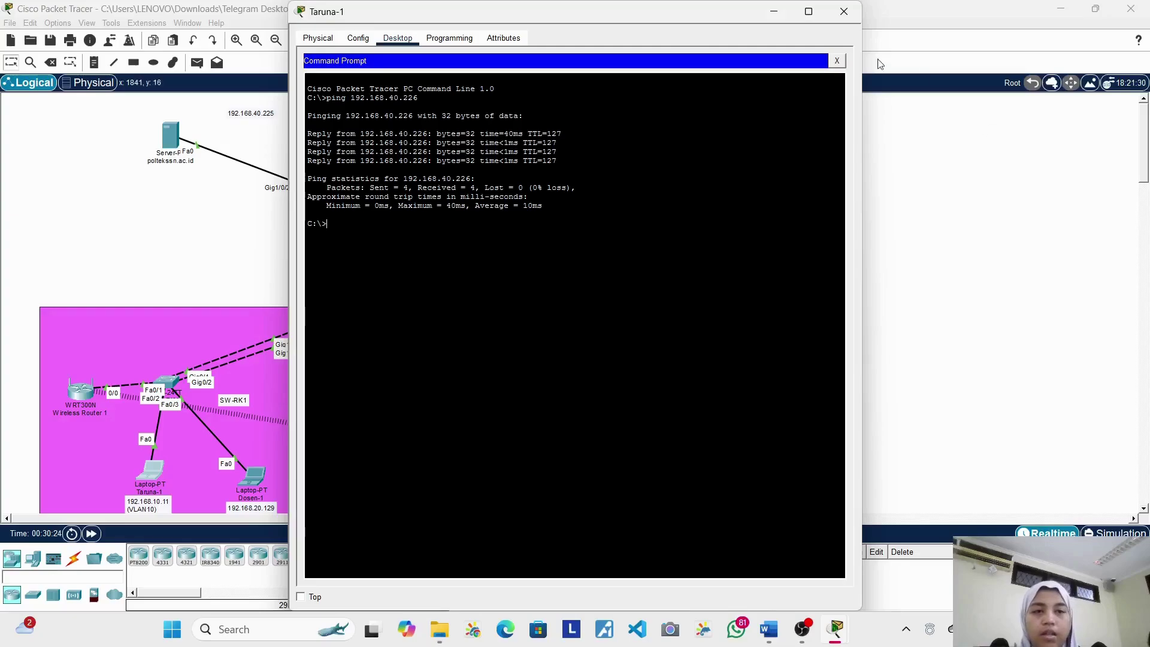
Step: Close the Taruna-1 window and open the DS-CDK switch's CLI console
click(844, 12)
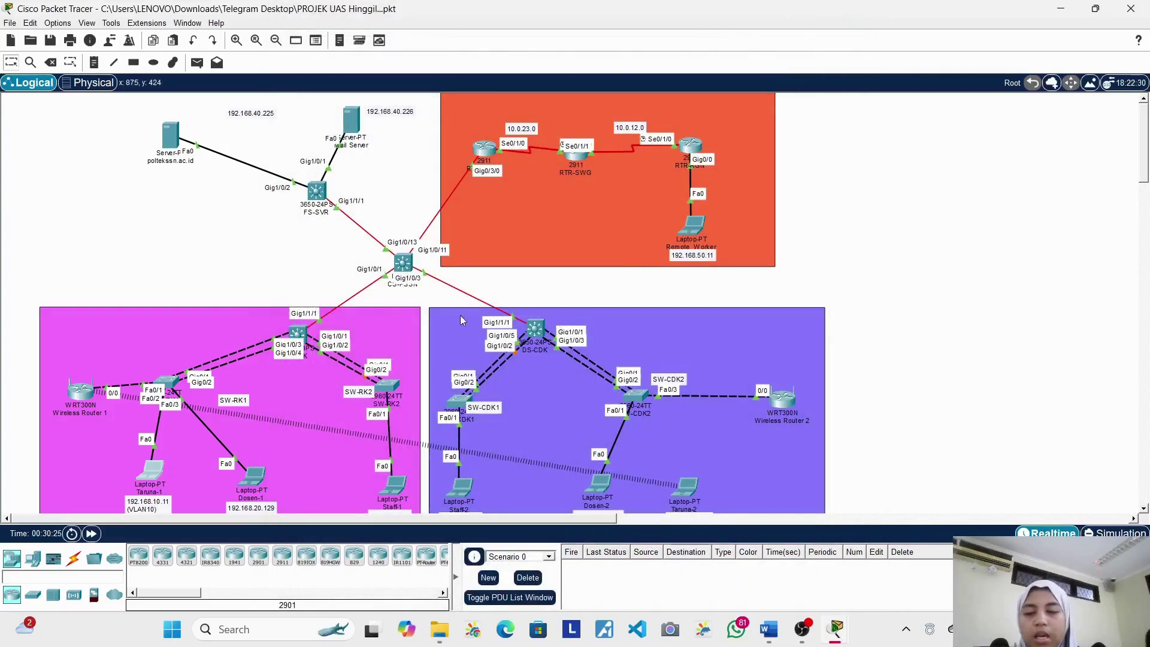
click(298, 334)
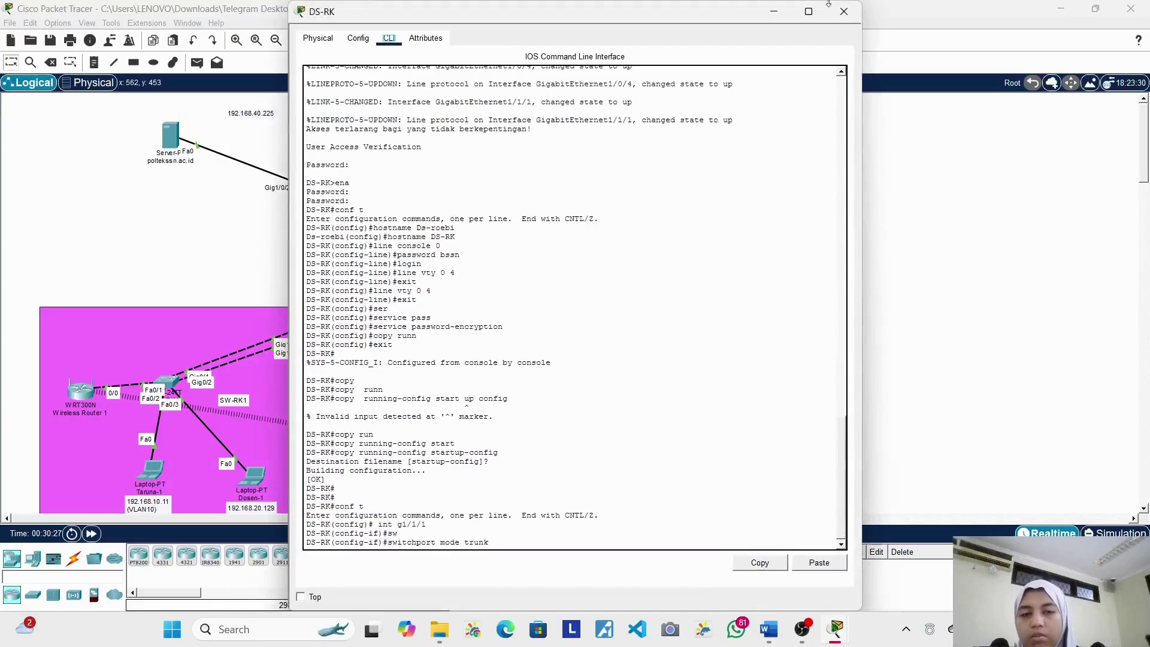
click(844, 12)
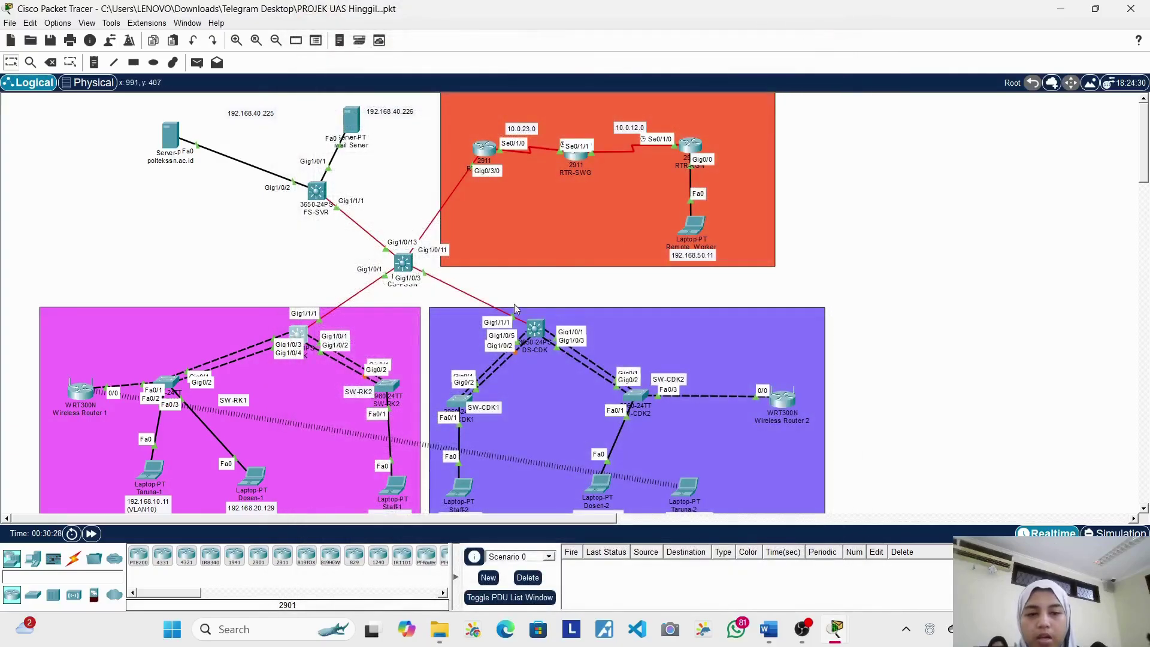
click(536, 329)
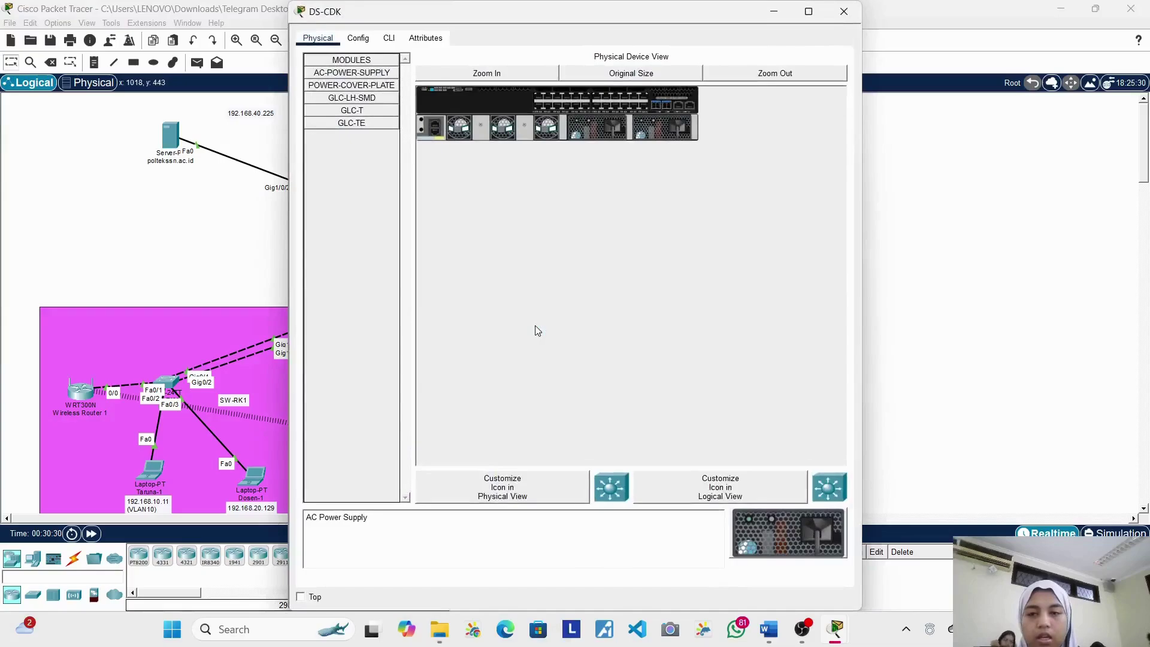
click(389, 38)
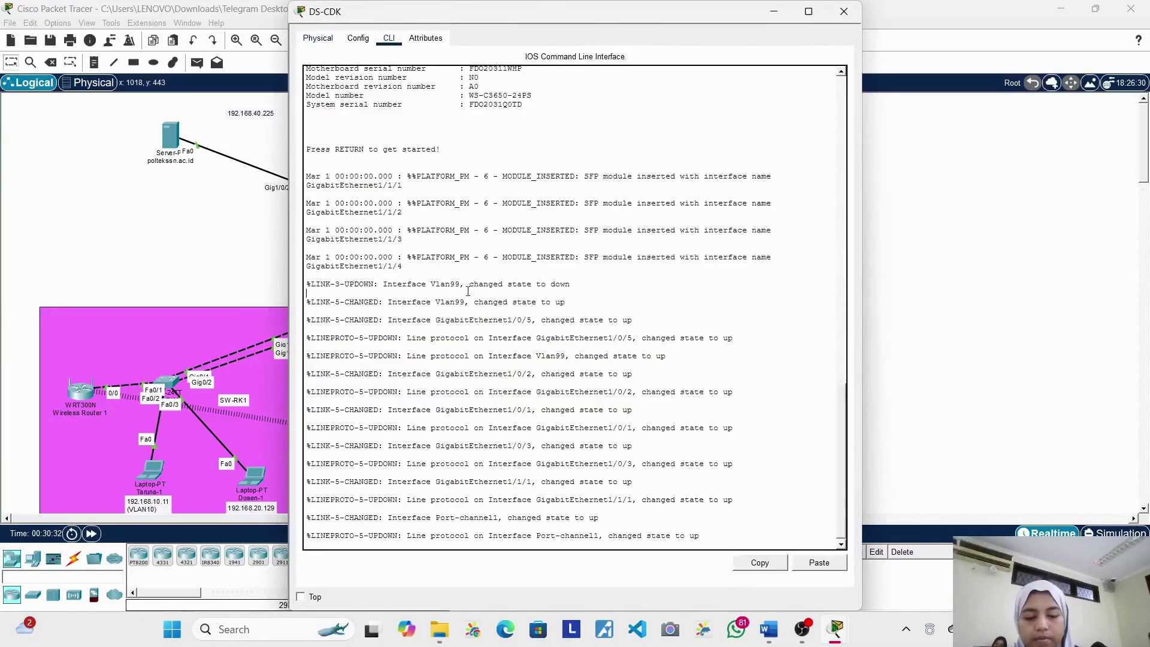
Step: Log into DS-CDK's console and enter privileged mode with the enable password
key(Return)
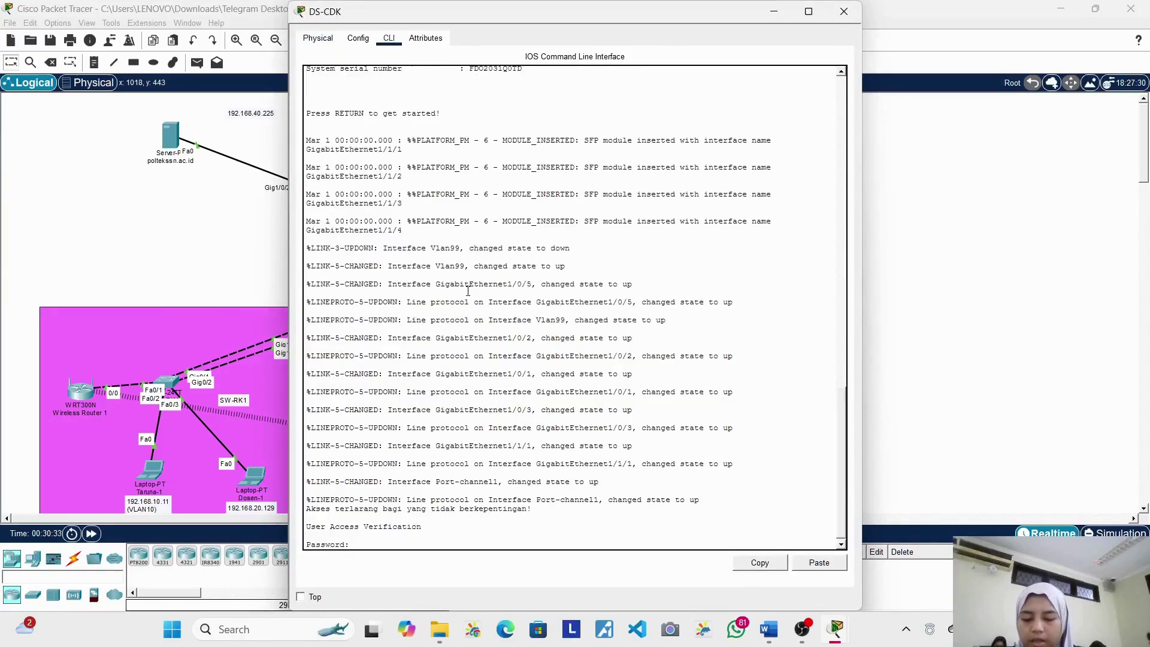
key(Return)
text(ena)
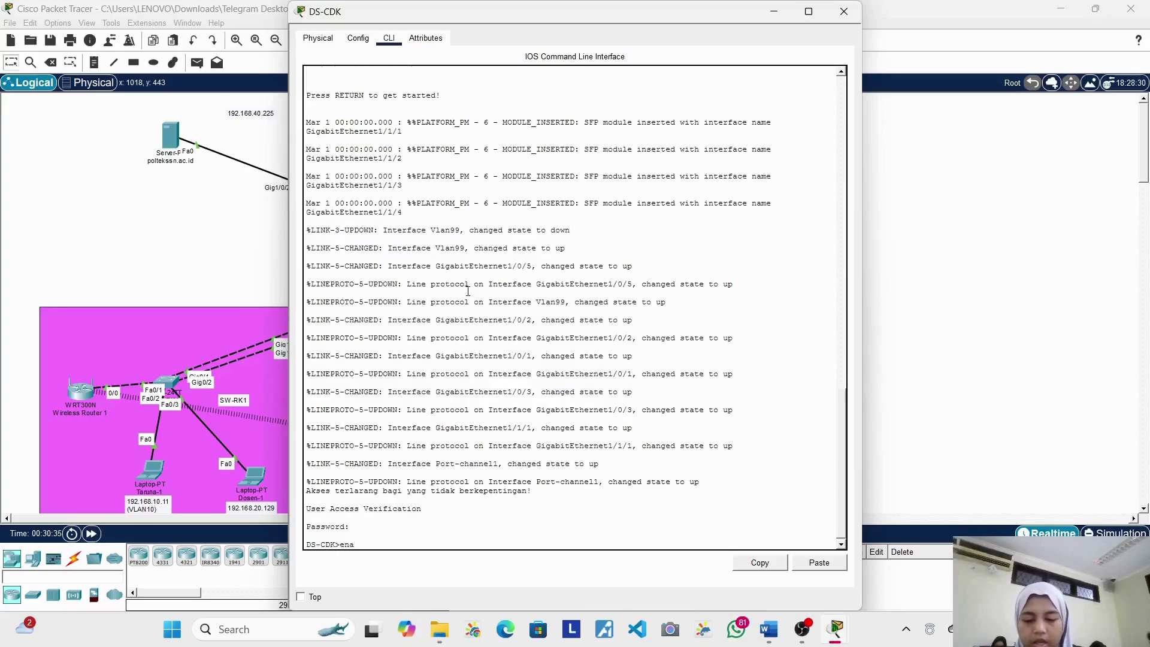
key(Return)
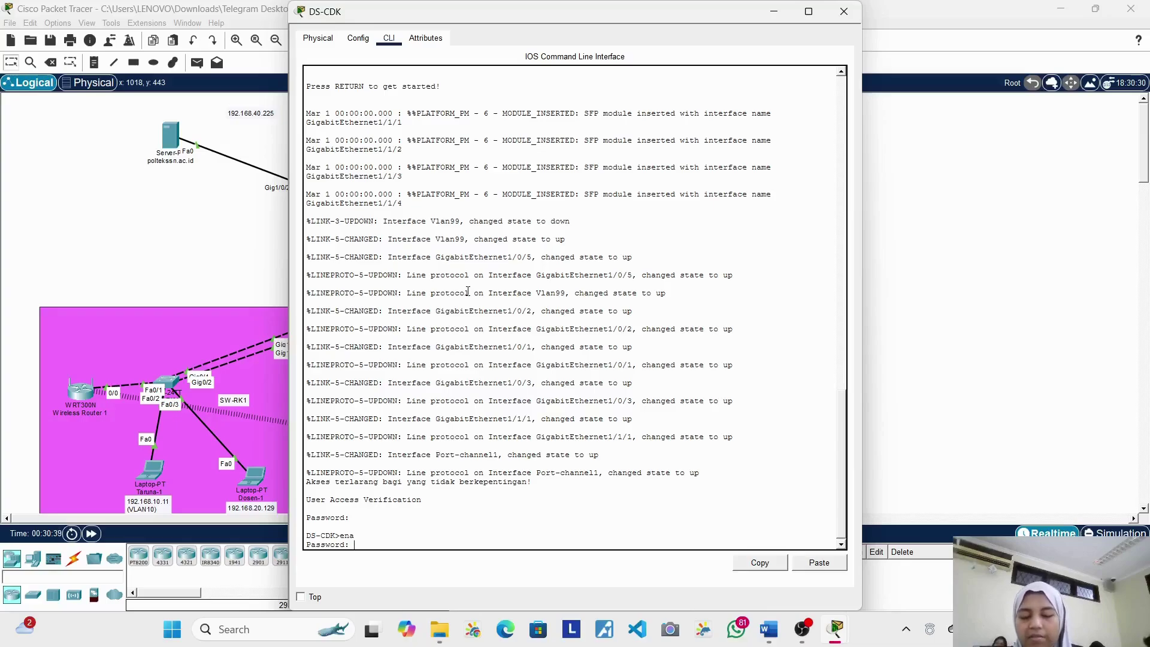
key(Return)
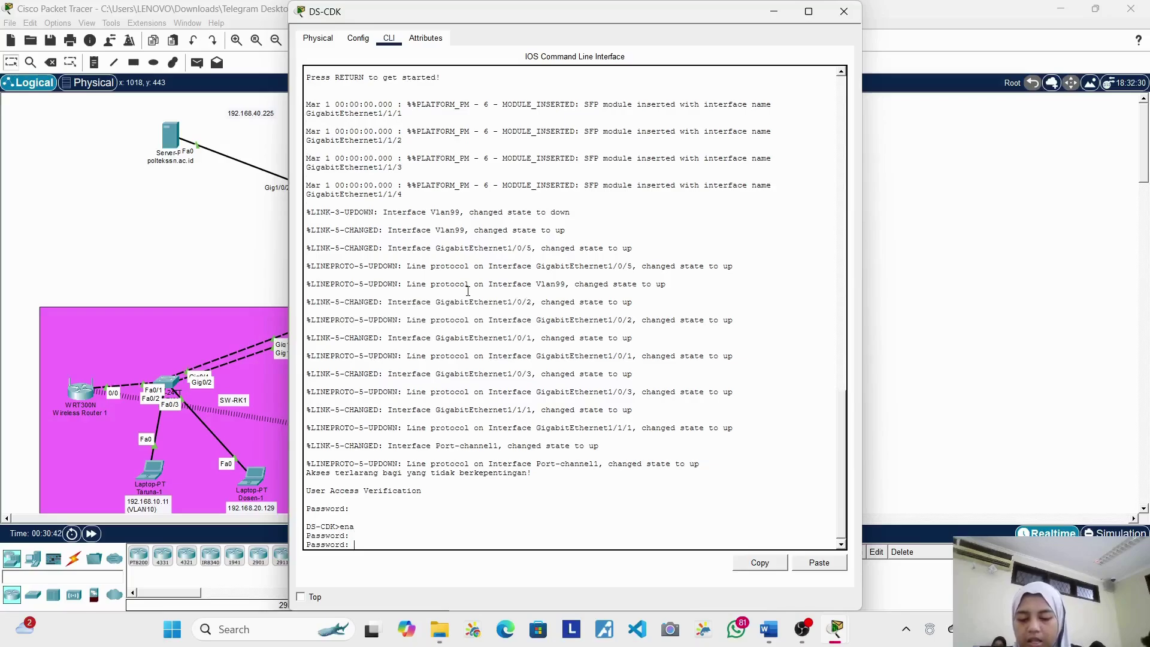
key(Return)
Step: Run 'show running-config' and review service password-encryption, SSH and domain settings
text(show runn)
key(Tab)
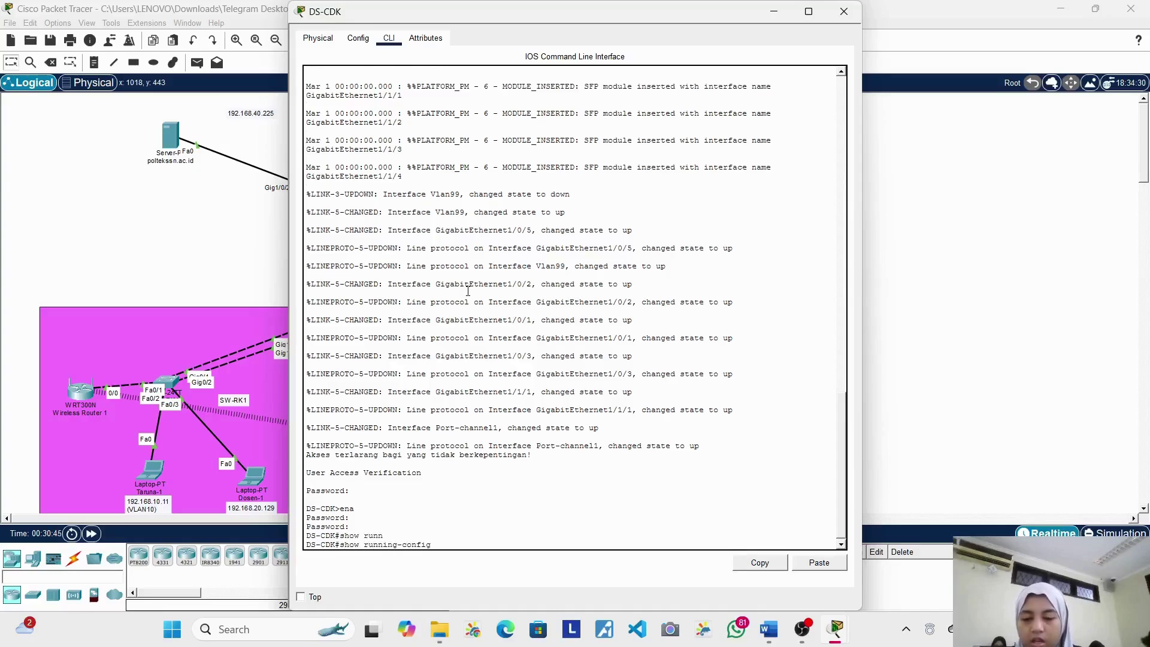
key(Return)
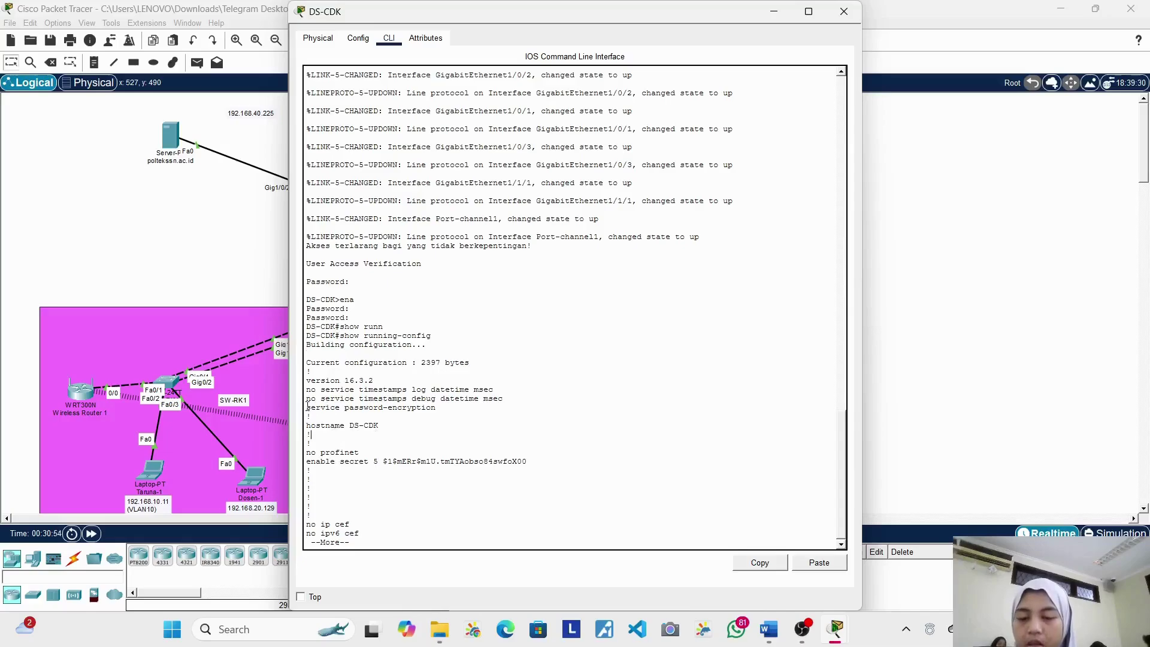
drag(306, 407, 436, 418)
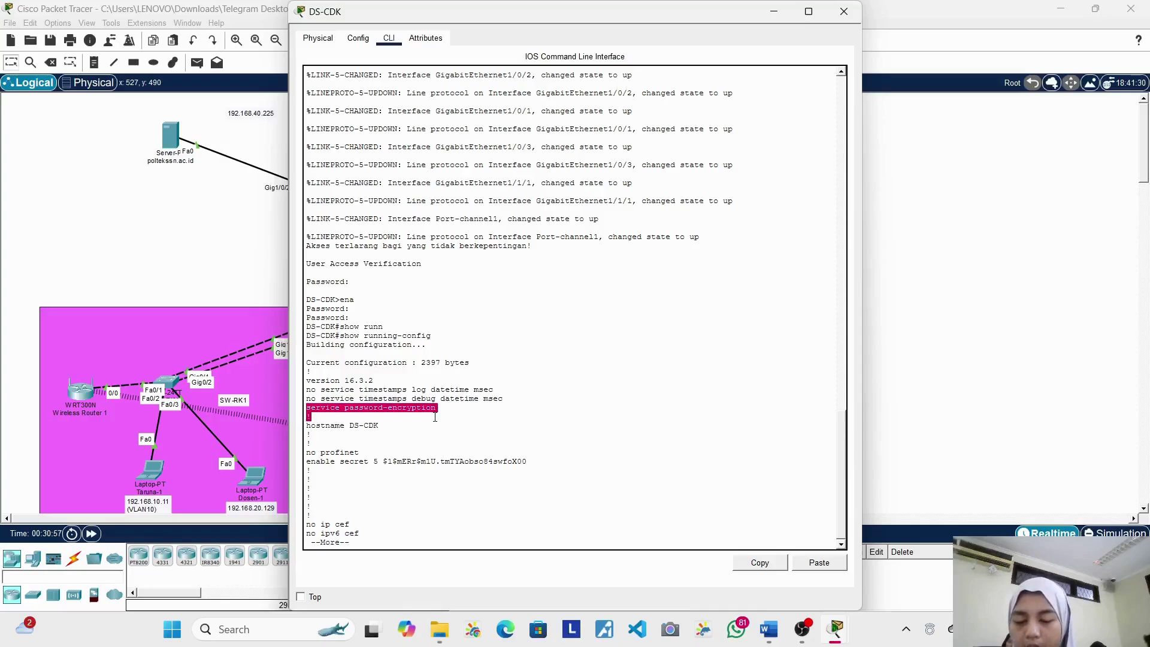
click(436, 417)
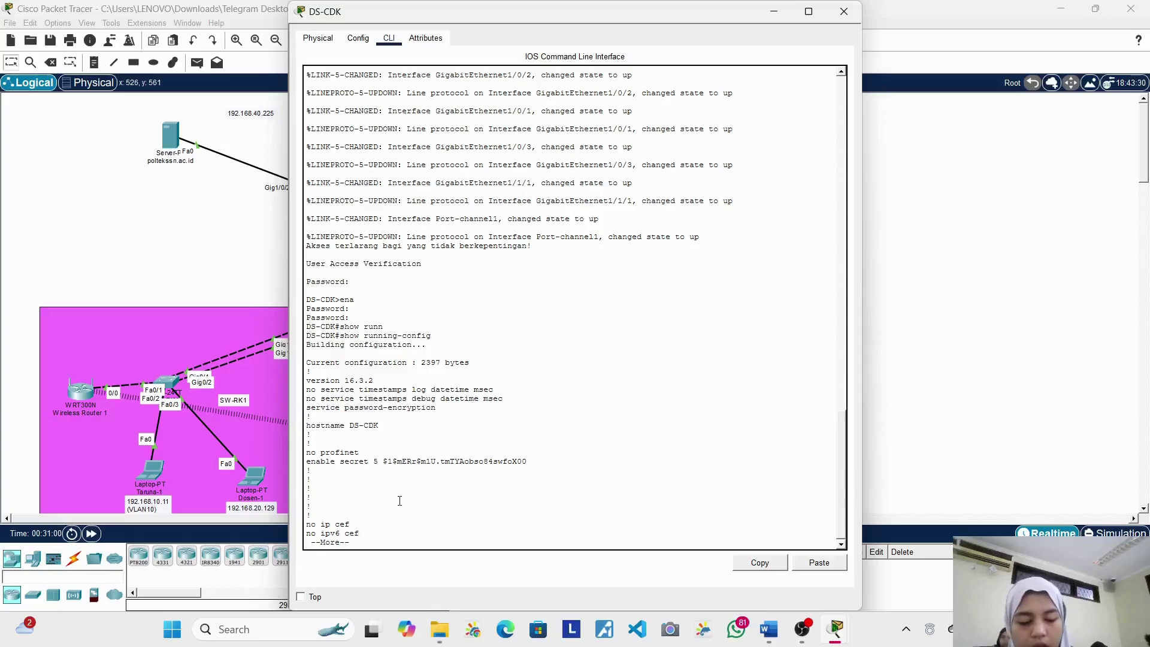
key(Return)
key(Return)
key(Return)
key(Return)
key(Return)
key(Return)
key(Return)
key(Return)
key(Return)
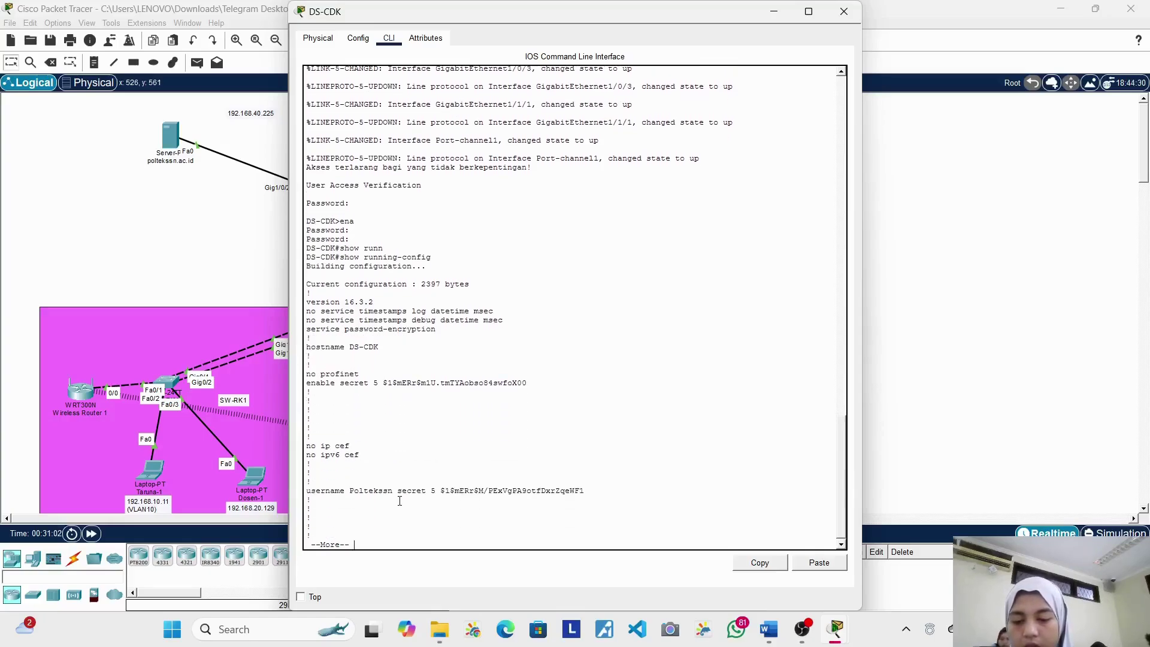
key(Return)
key(Return)
key(Return)
key(Return)
key(Return)
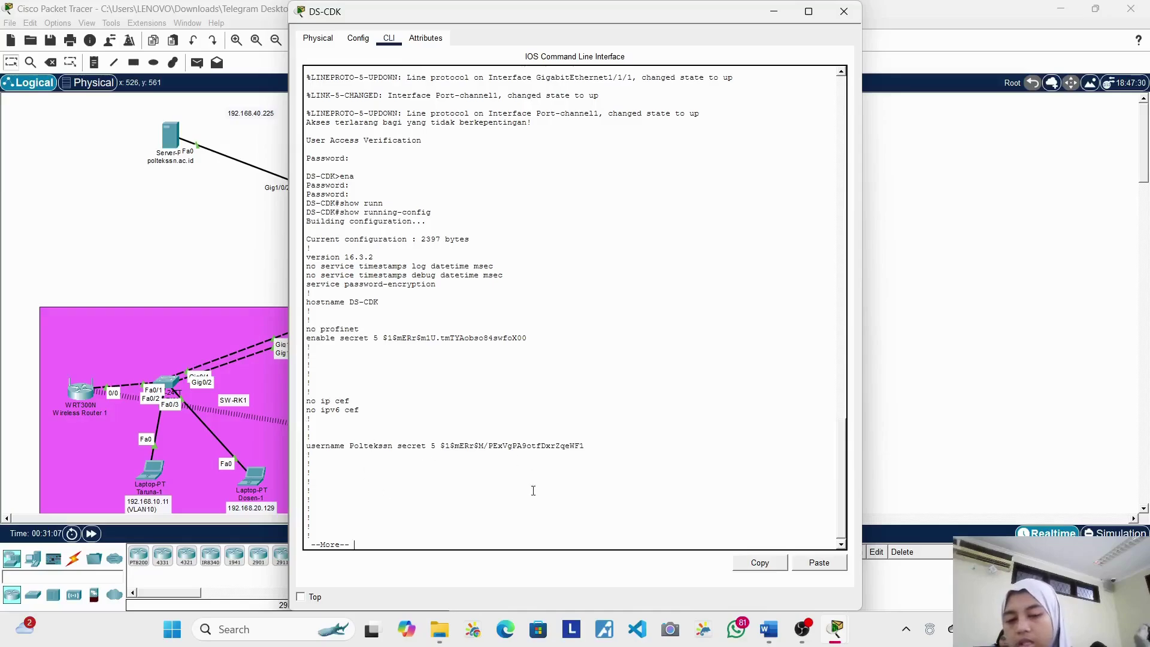
key(Return)
key(Return)
key(Return)
key(Return)
key(Return)
key(Return)
key(Return)
key(Return)
key(Return)
key(Return)
key(Return)
key(Return)
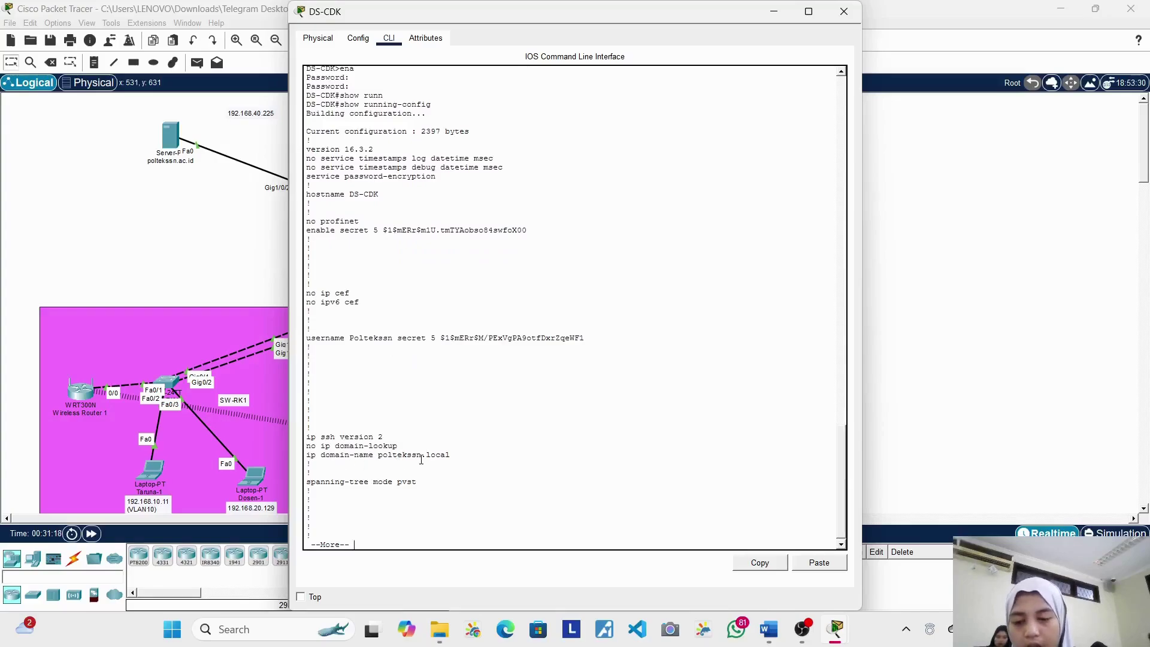
Step: Page through Port-channel1, the Gi1/0/1-3 interfaces, access ports, Vlan99 and default gateway
scroll(338, 490, down, 1)
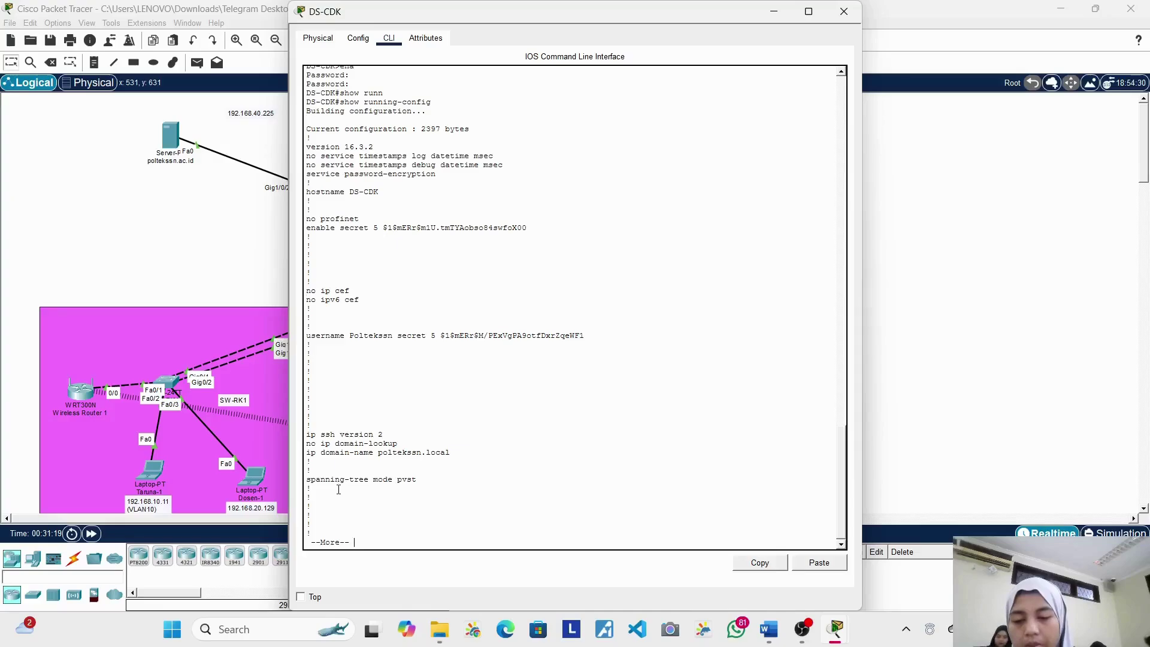
key(Return)
key(Return)
key(Return)
key(Return)
key(Return)
key(Return)
key(Return)
key(Return)
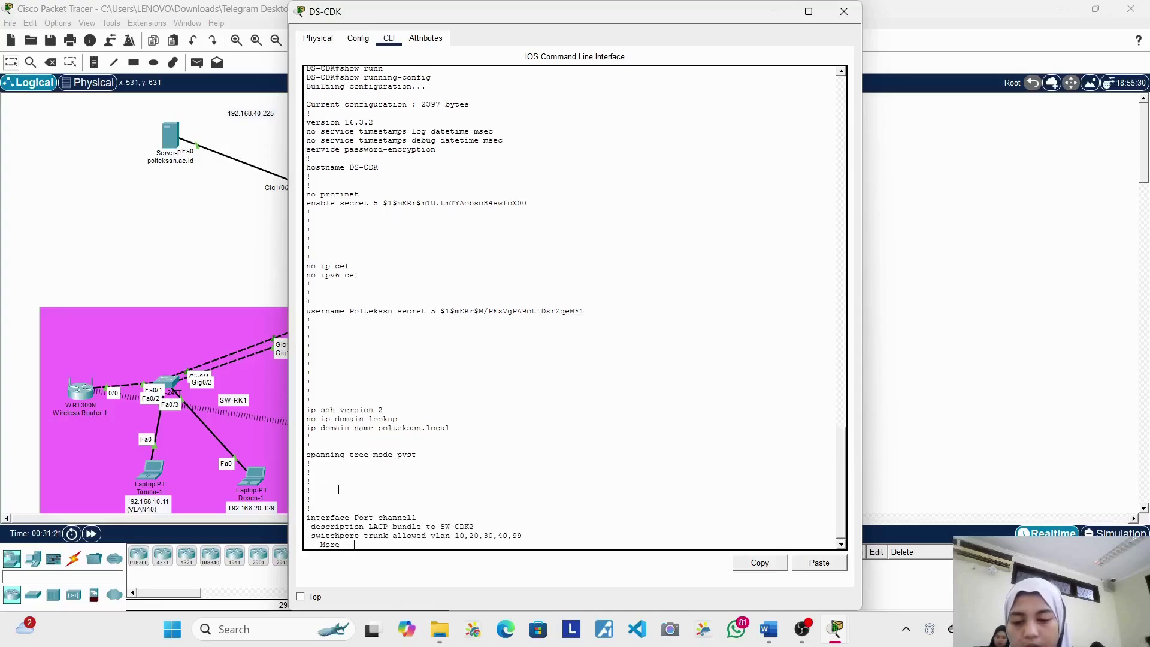
key(Return)
key(Return)
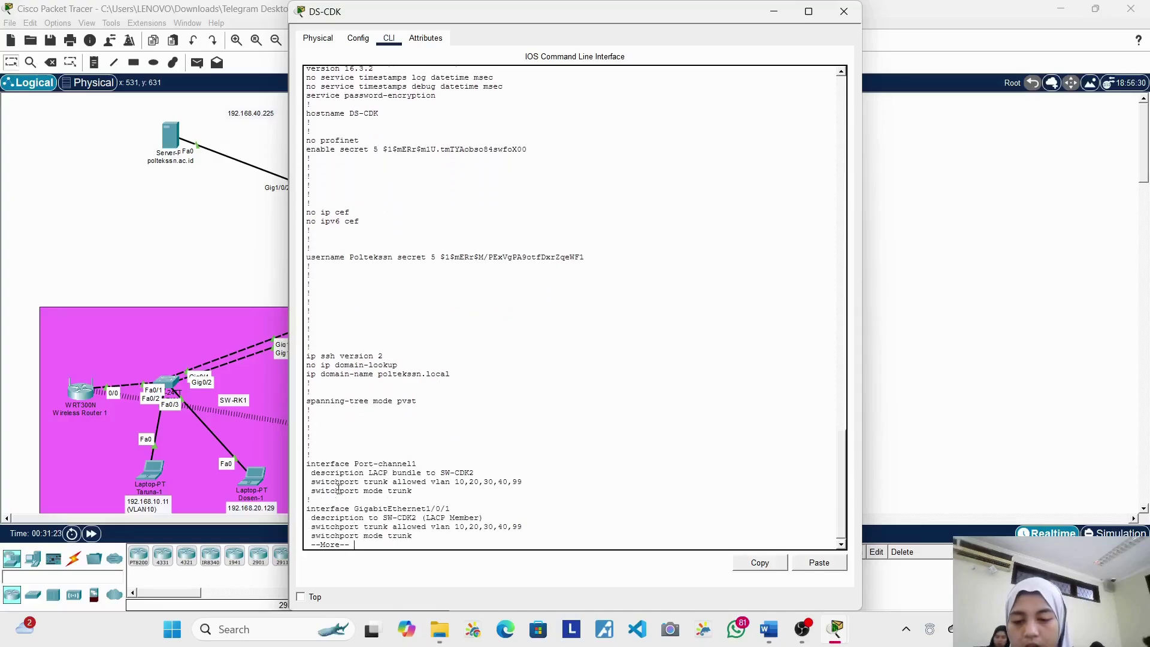
key(Return)
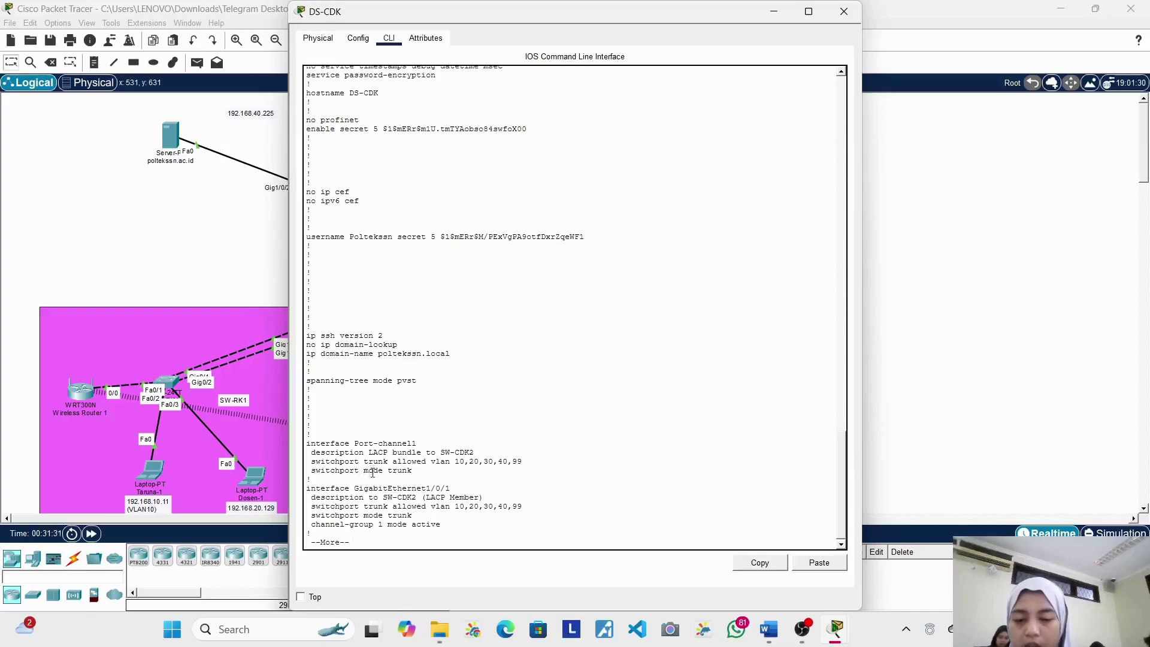
key(Return)
key(Return)
key(Return)
key(Return)
key(Return)
key(Return)
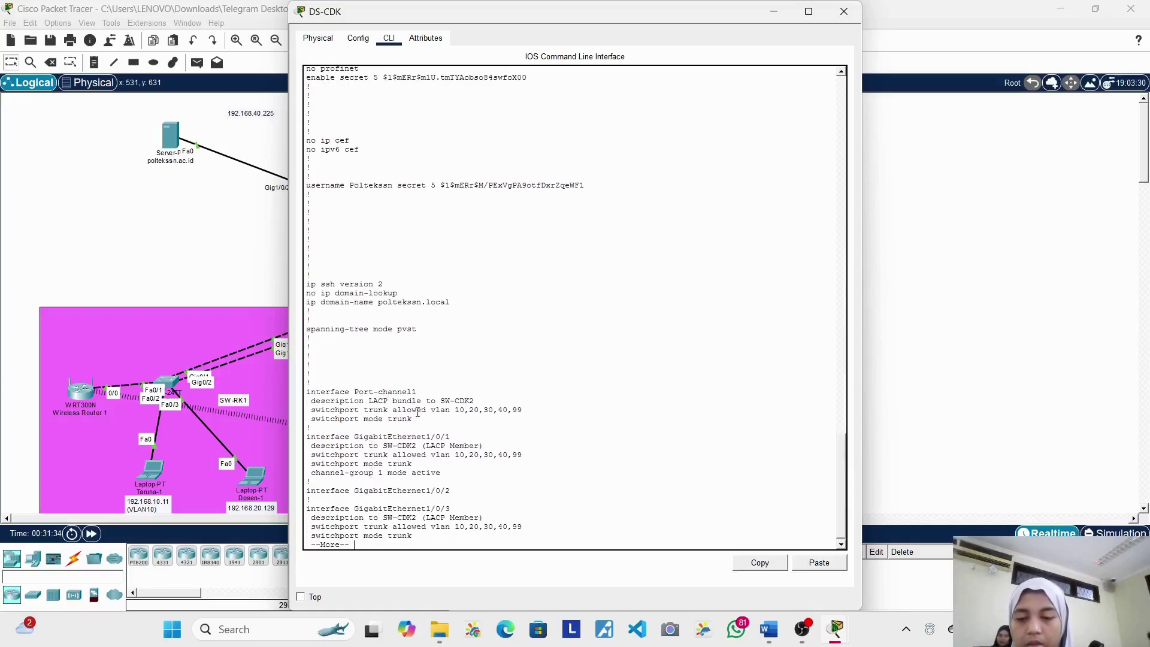
key(Return)
key(Return)
key(Return)
key(Return)
key(Return)
key(Return)
key(Return)
key(Return)
key(Return)
key(Return)
key(Return)
key(Return)
key(Return)
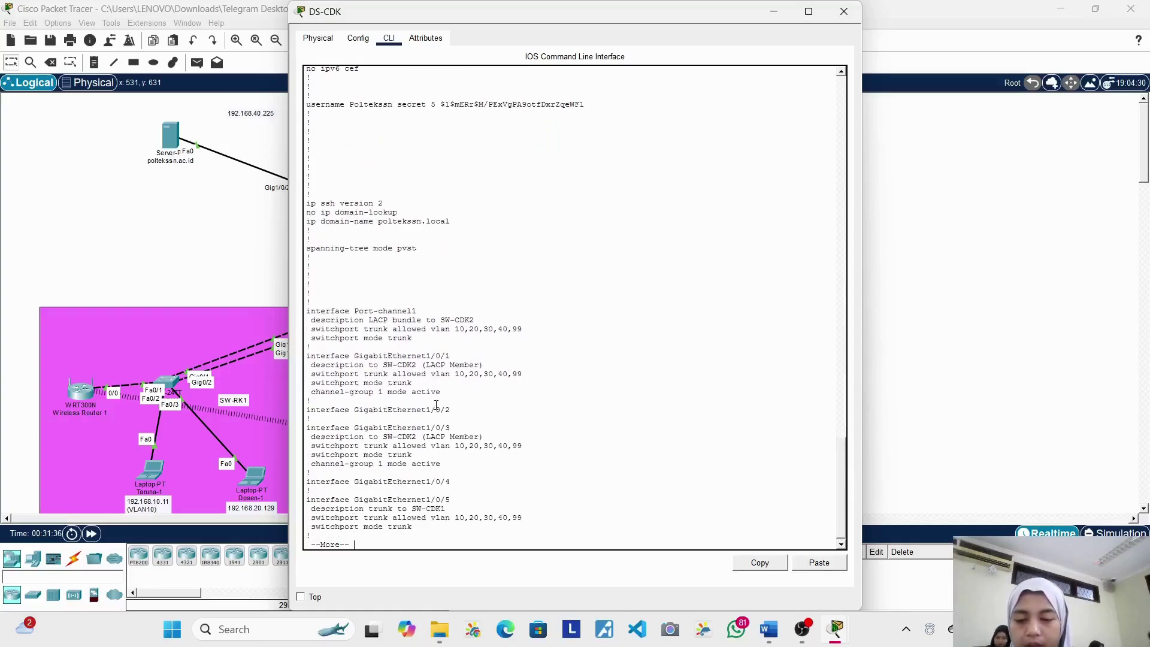
key(Return)
key(Return)
key(Return)
key(Return)
key(Return)
key(Return)
key(Return)
key(Return)
key(Return)
key(Return)
key(Return)
key(Return)
key(Return)
key(Return)
key(Return)
key(Return)
key(Return)
key(Return)
key(Return)
key(Return)
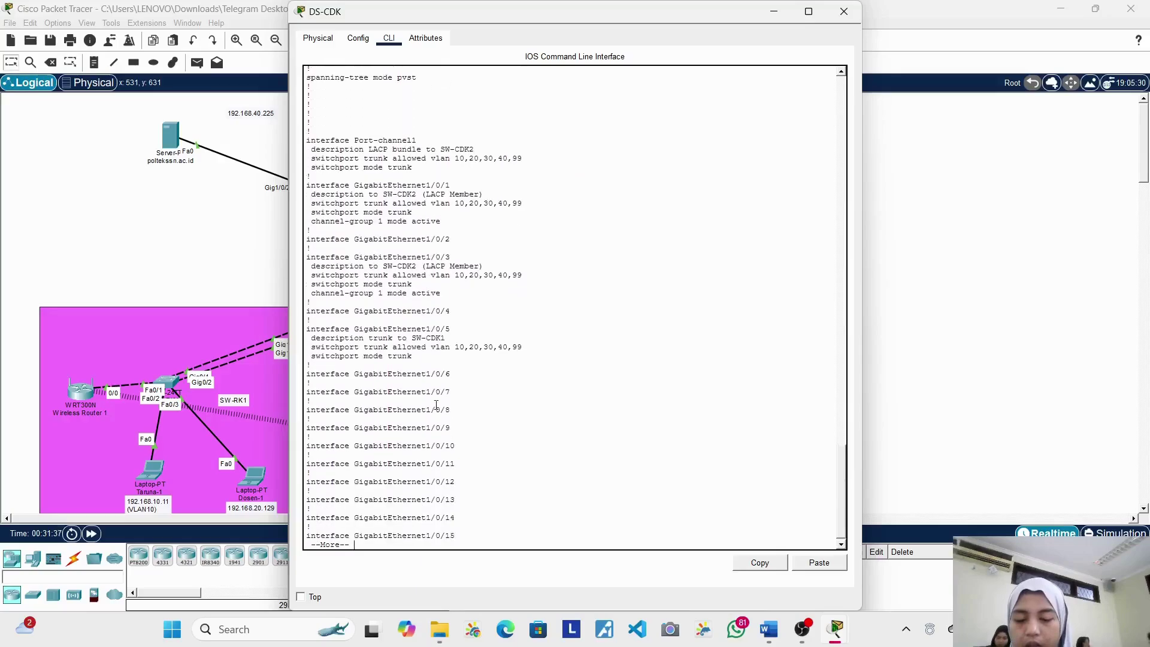
key(Return)
key(Return)
key(Return)
key(Return)
key(Return)
key(Return)
key(Return)
key(Return)
key(Return)
key(Return)
key(Return)
key(Return)
key(Return)
key(Return)
key(Return)
key(Return)
key(Return)
key(Return)
key(Return)
key(Return)
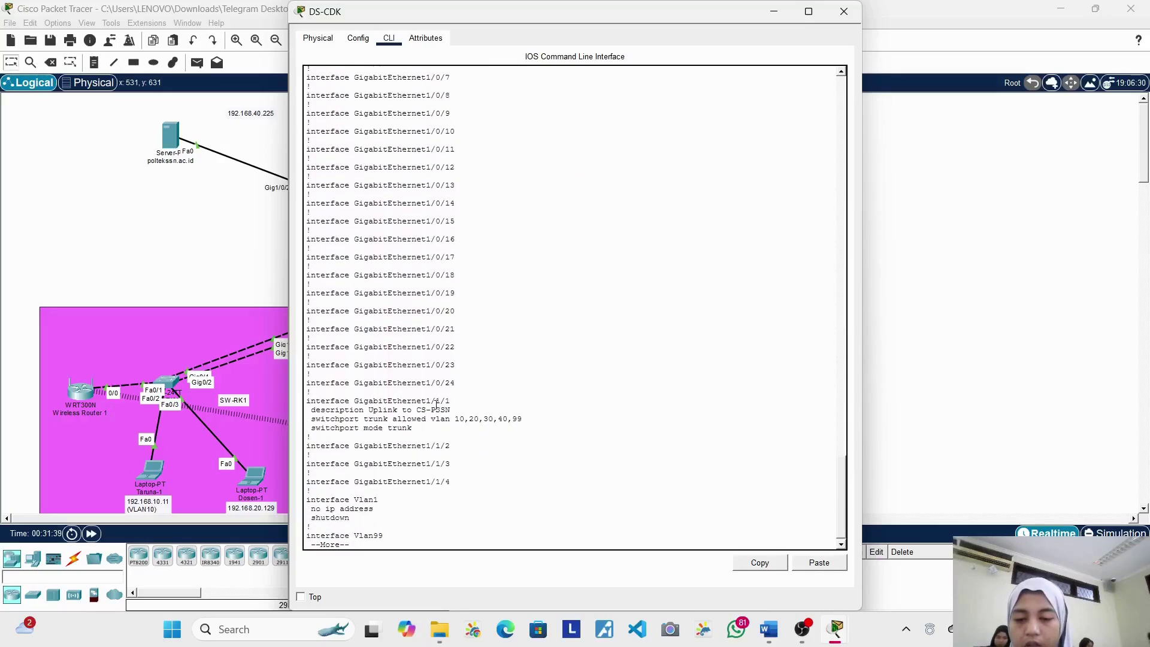
key(Return)
key(Return)
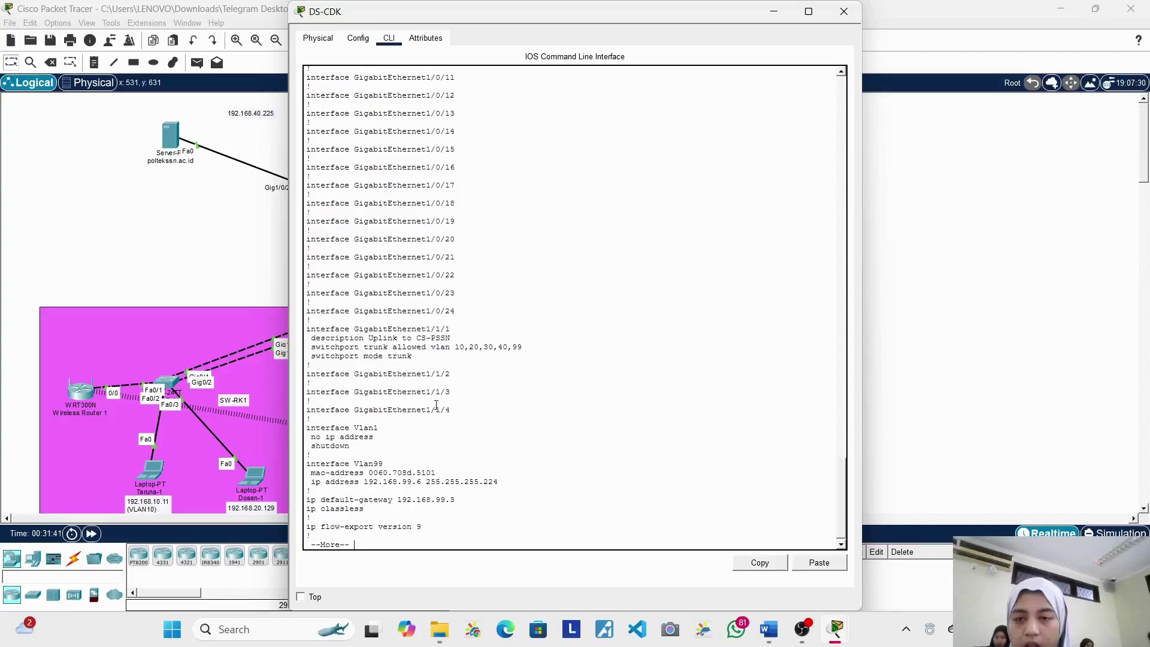
Step: Finish the listing through the banner, console line and SSH-only vty line settings
scroll(437, 405, up, 9)
scroll(404, 261, up, 3)
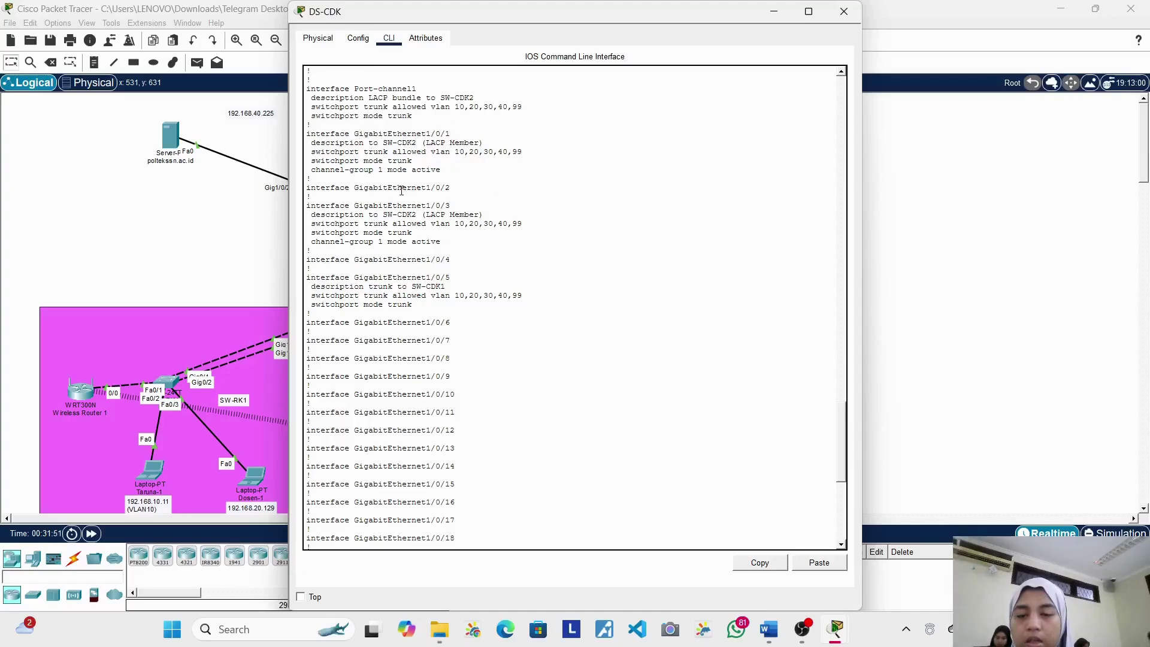
scroll(401, 191, down, 1)
scroll(402, 190, down, 10)
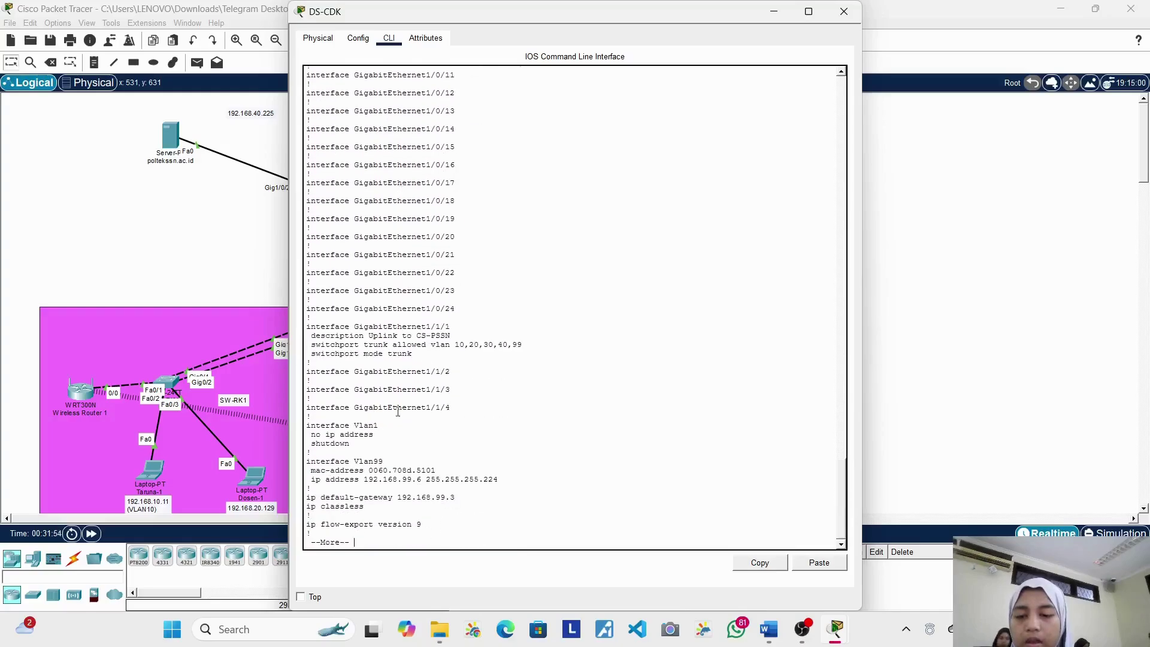
key(Return)
key(Return)
key(Return)
key(Return)
key(Return)
key(Return)
key(Return)
key(Return)
key(Return)
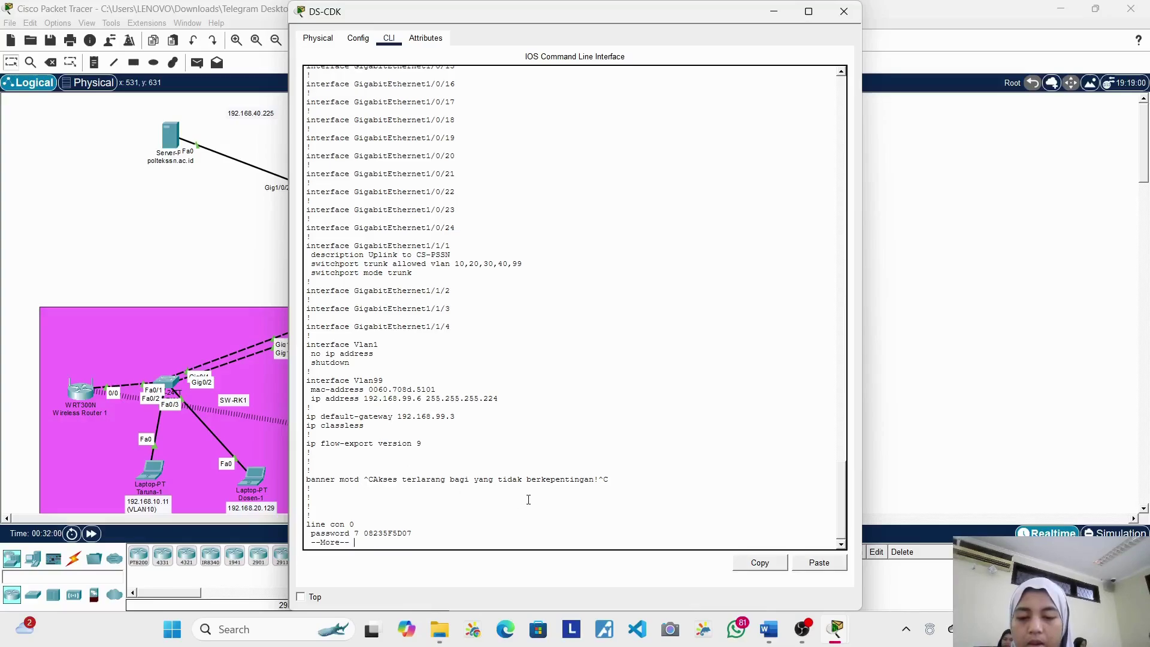
key(Return)
key(Return)
key(Return)
key(Return)
key(Return)
key(Return)
key(Return)
key(Return)
key(Return)
key(Return)
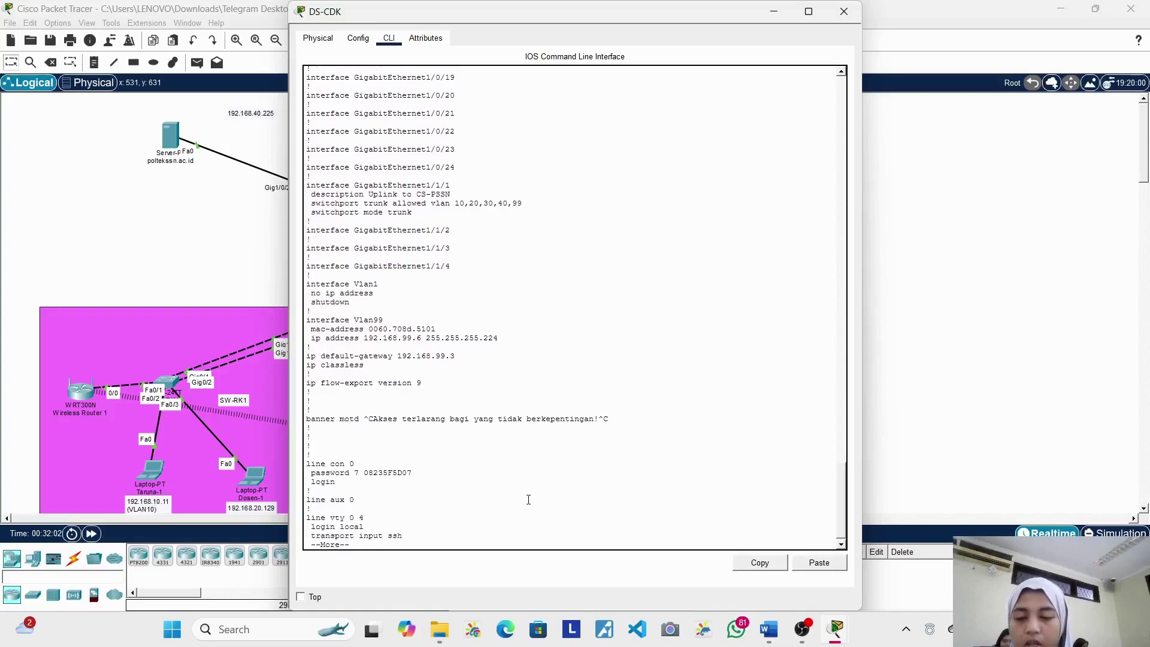
key(Return)
key(Return)
key(Return)
key(Return)
key(Return)
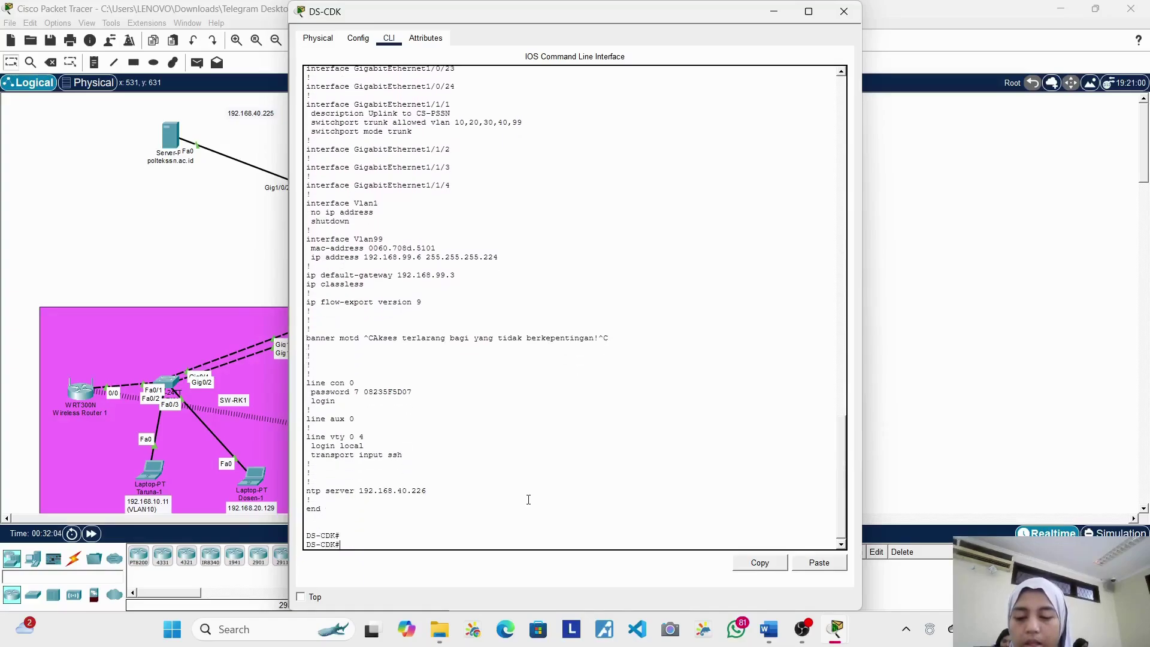
key(Return)
key(Return)
key(Return)
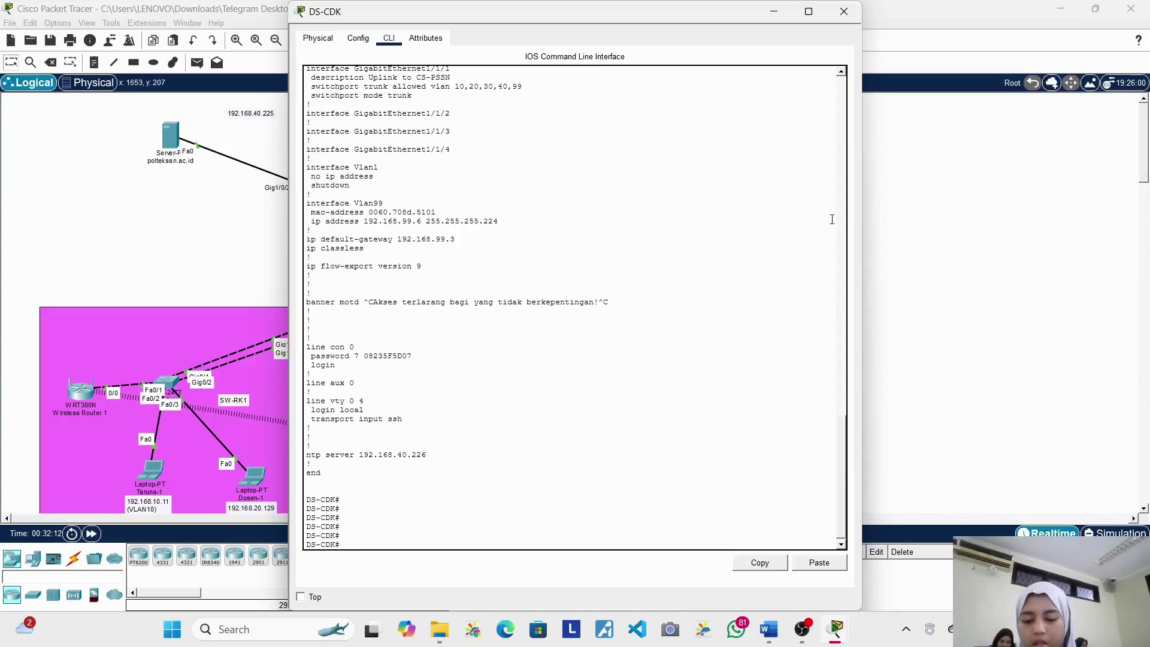
Step: Run 'show vlan brief' on DS-CDK to check VLANs 10, 20, 30, 40 and 99
text(show)
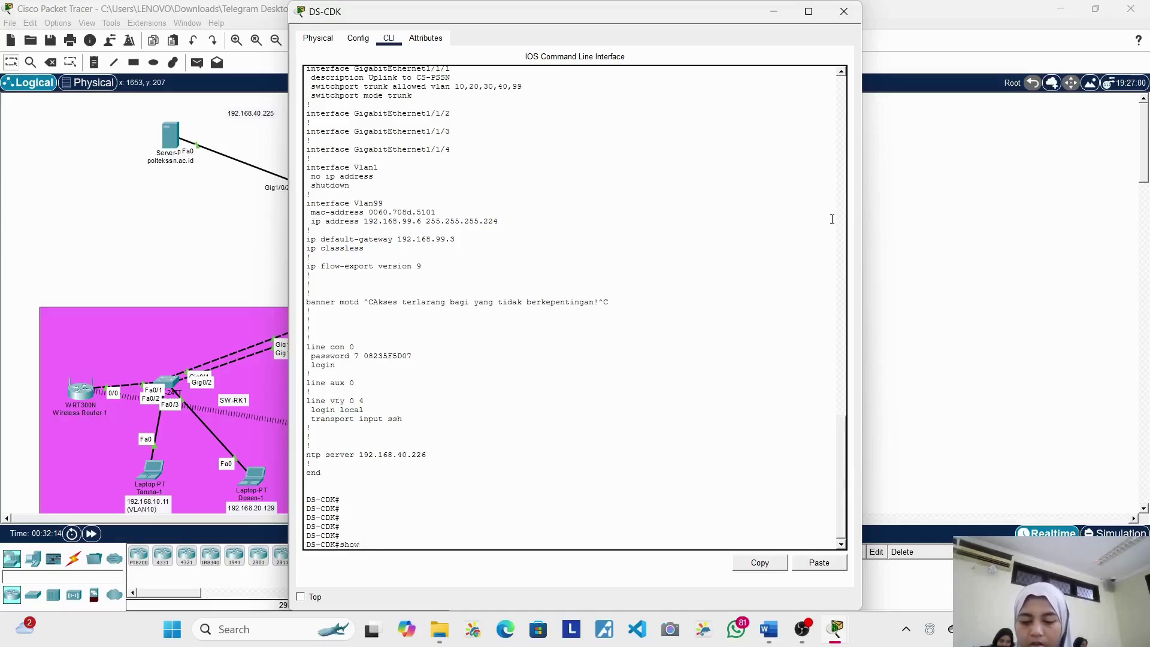
text( vlan brief)
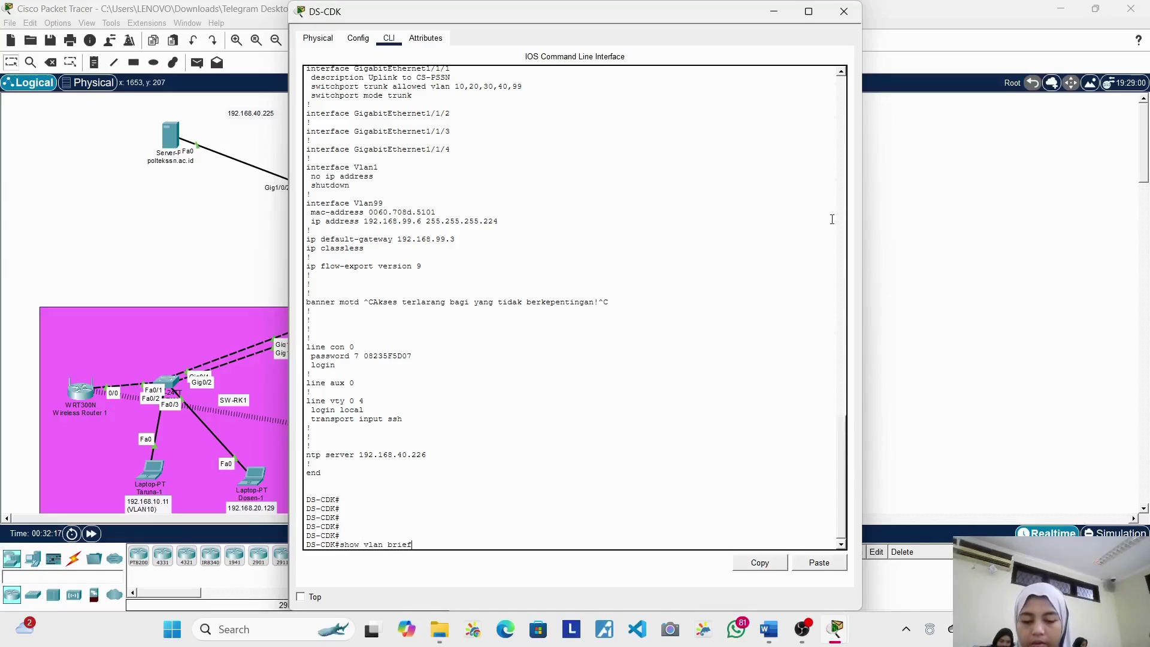
key(Return)
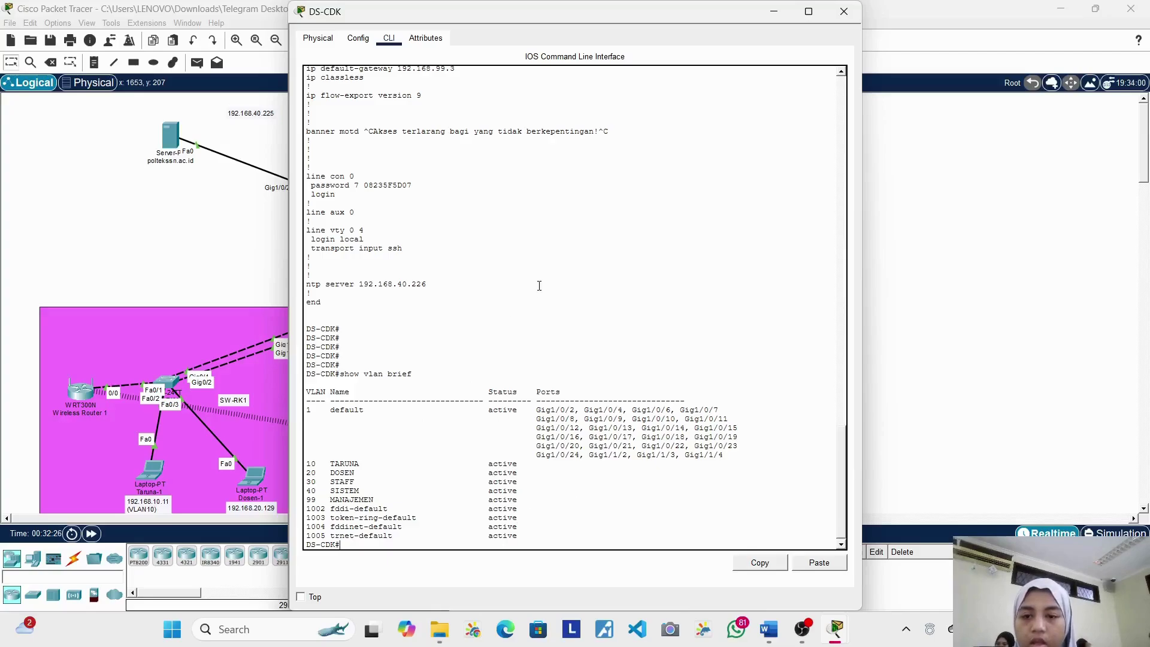
Step: Close DS-CDK, open SW-CDK1's console, log in and enter privileged mode
click(844, 12)
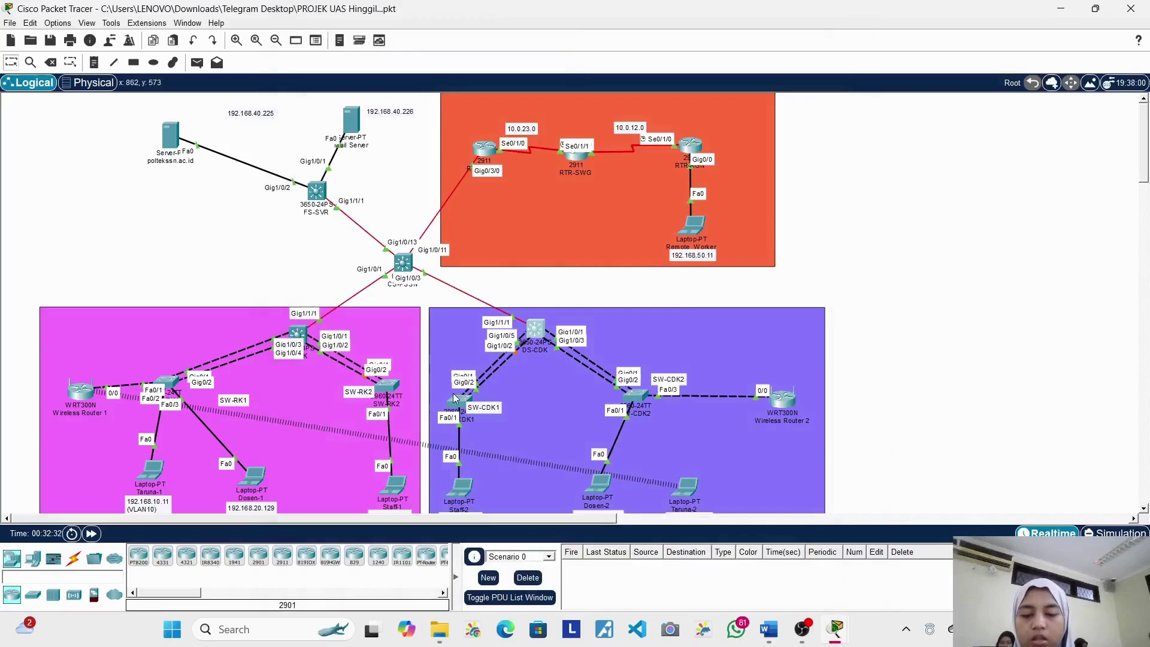
click(457, 398)
key(Return)
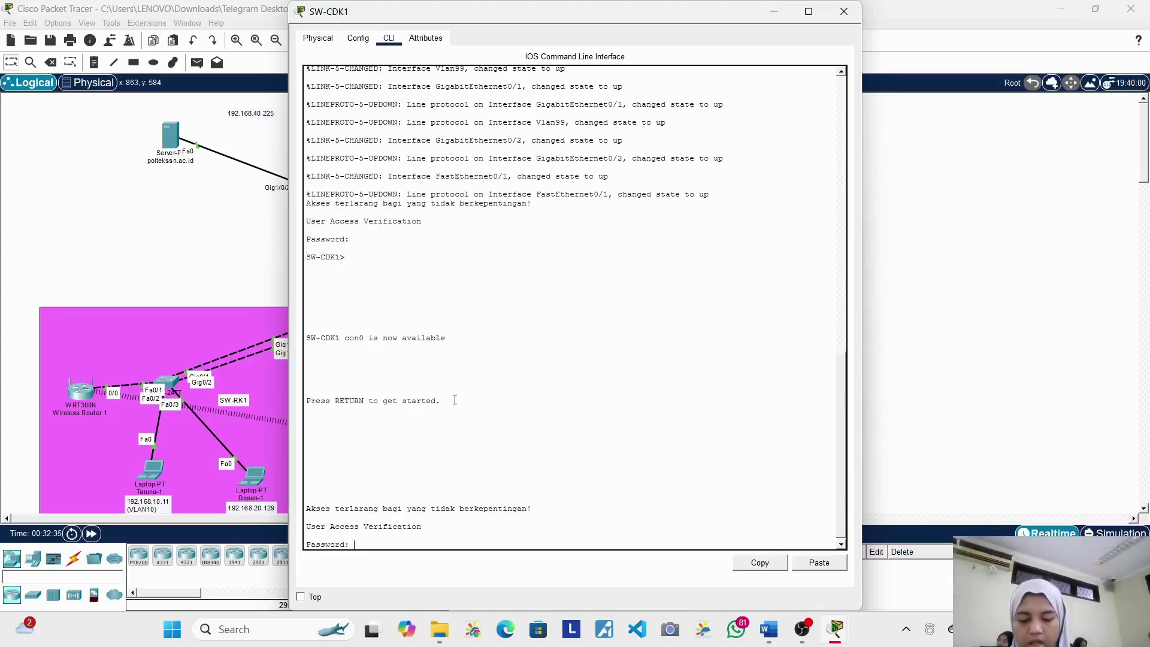
key(Return)
text(ena)
key(Return)
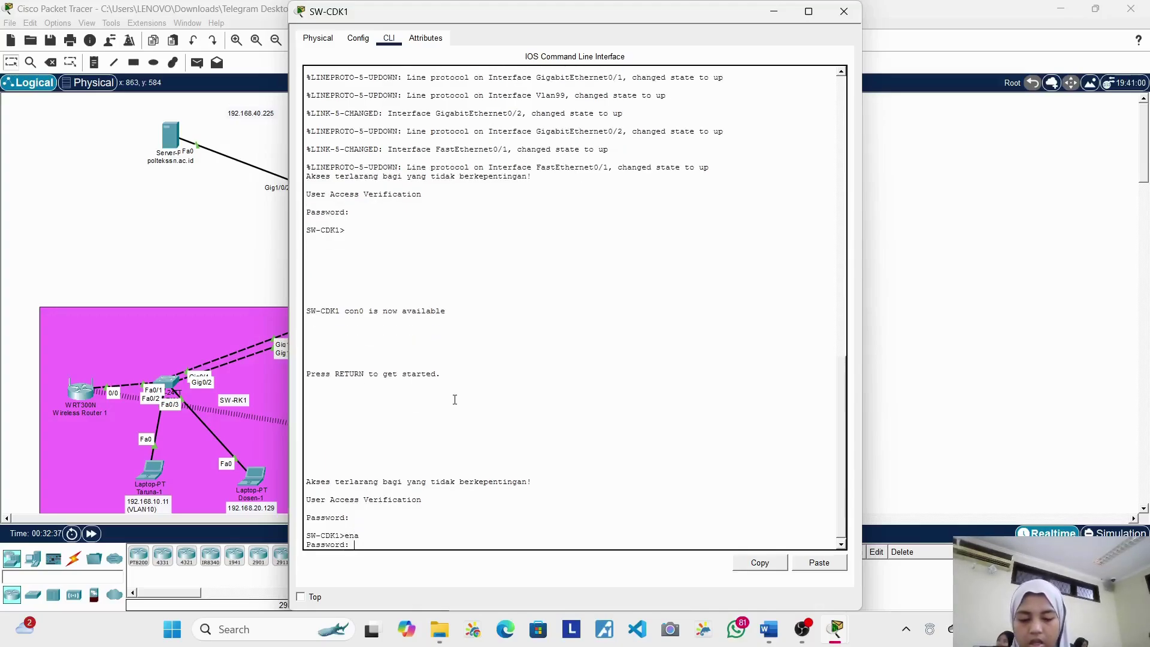
key(Return)
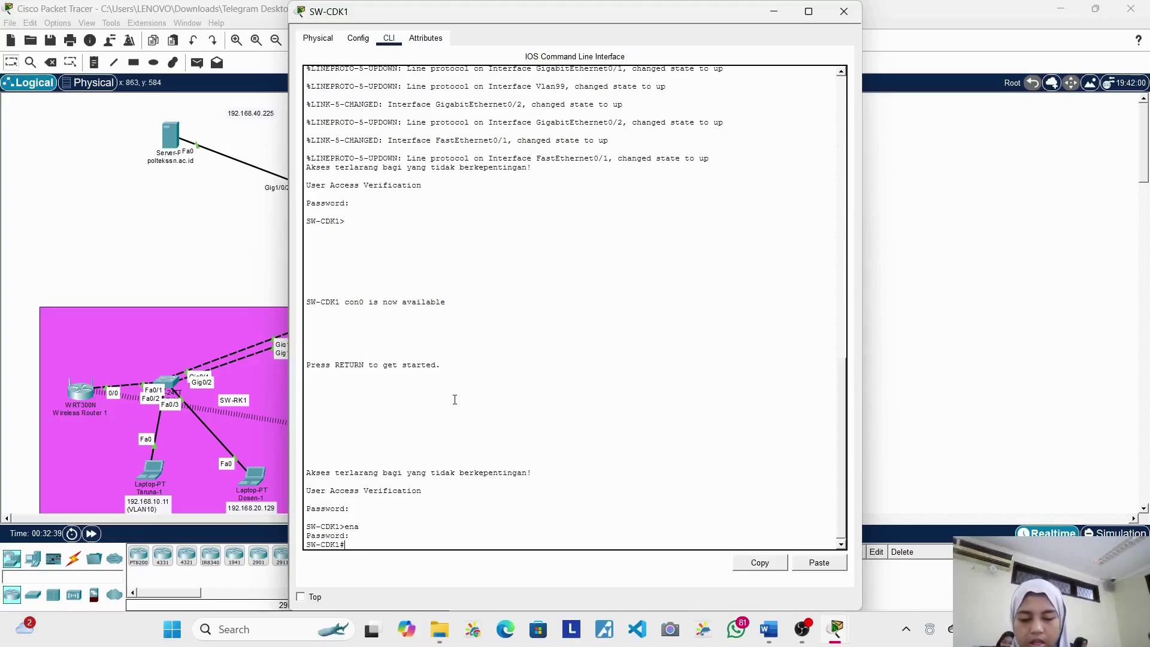
Step: Run 'show vlan brief' on SW-CDK1 and highlight Fa0/1 in the STAFF VLAN
text(show)
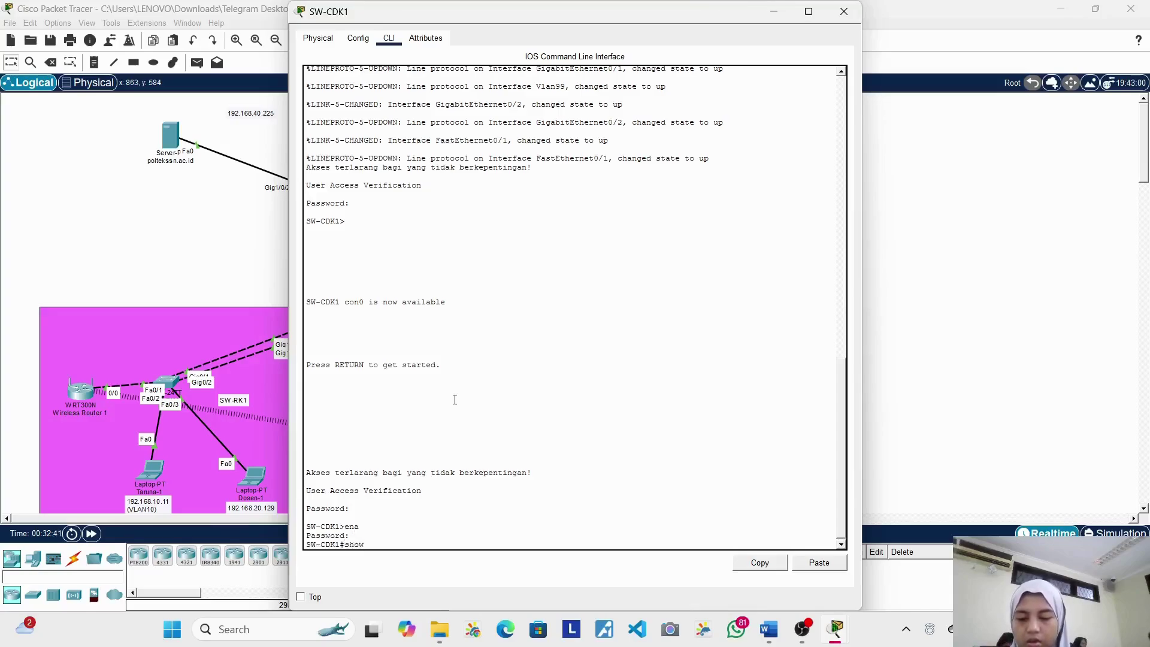
text( vlan brief)
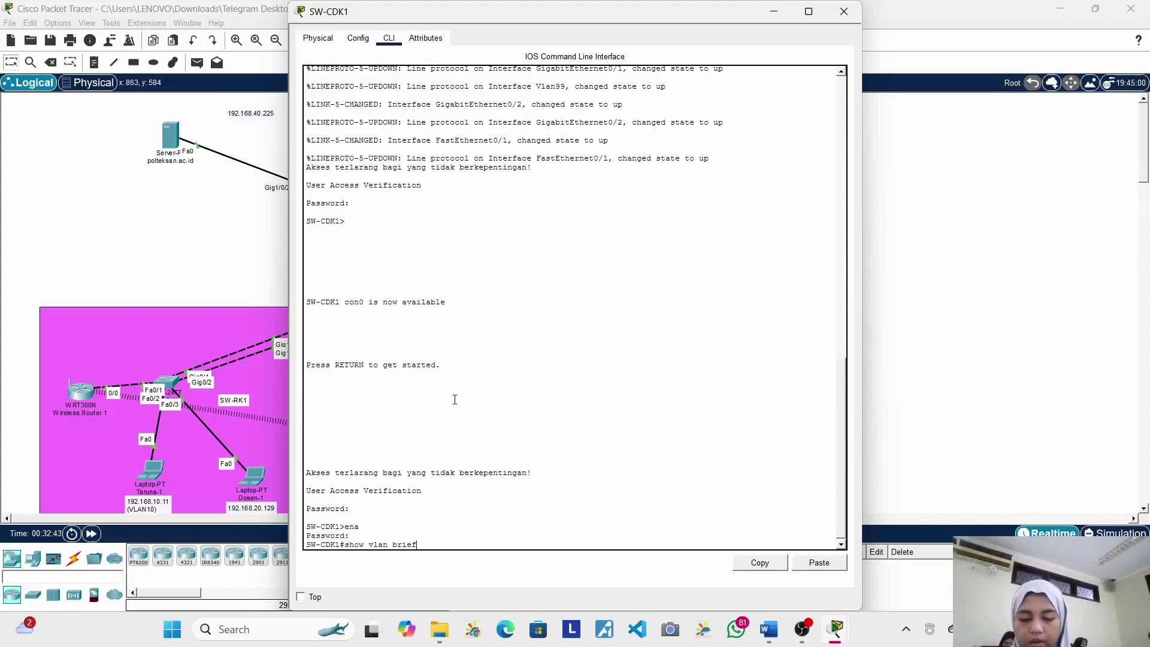
key(Return)
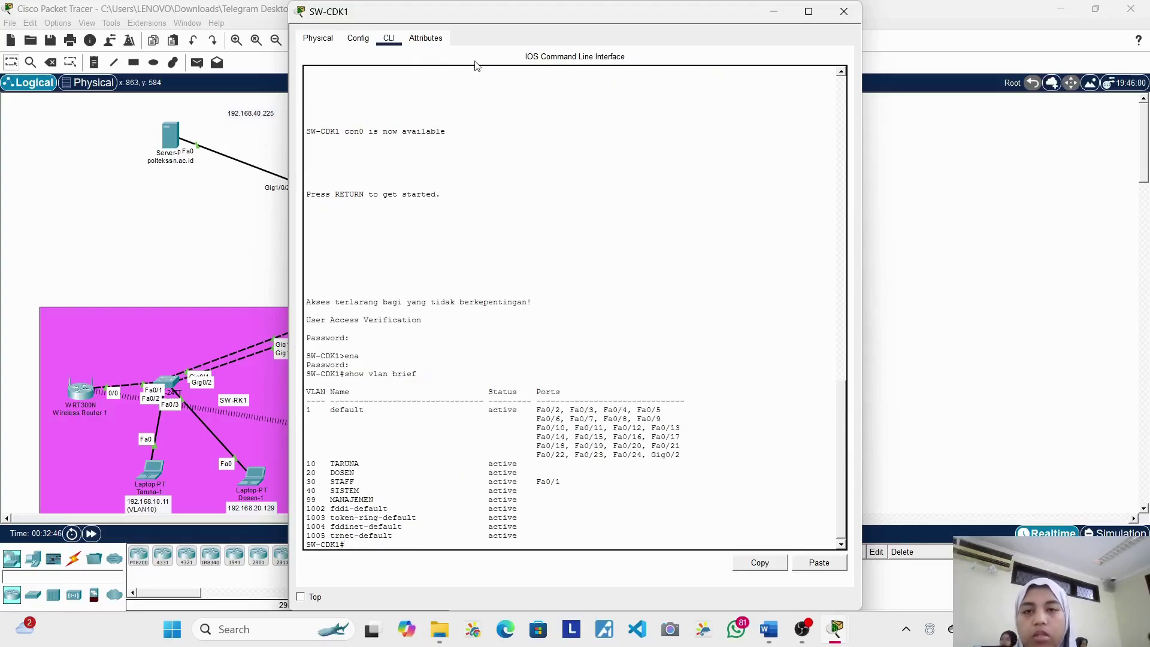
drag(504, 17, 746, 32)
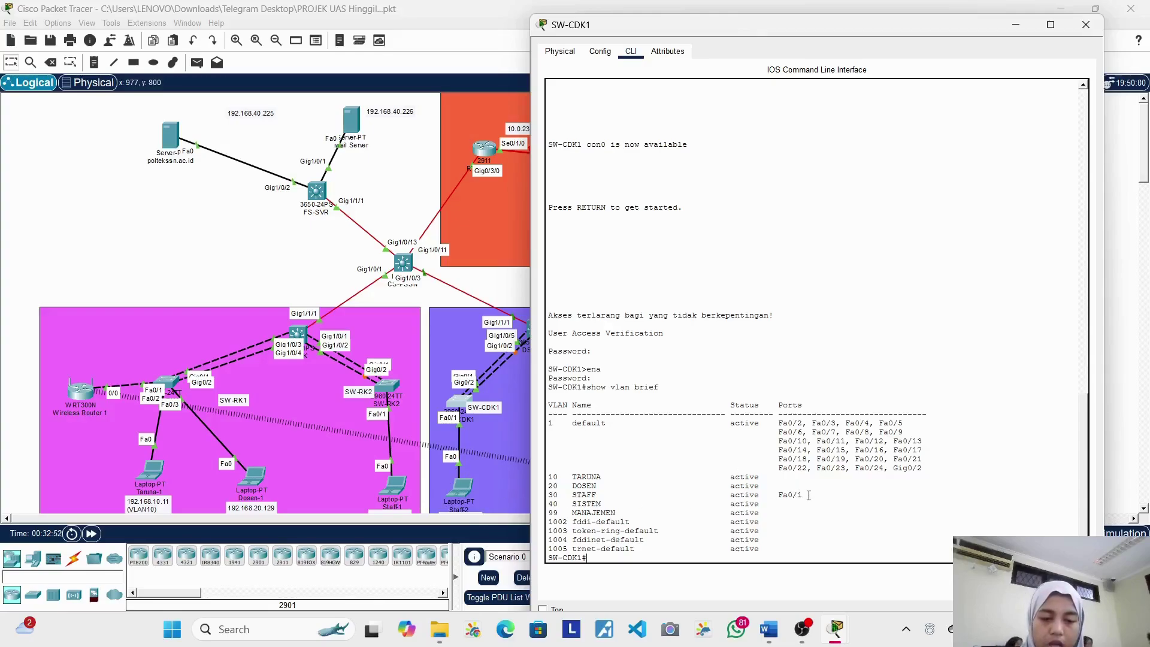
drag(805, 495, 618, 499)
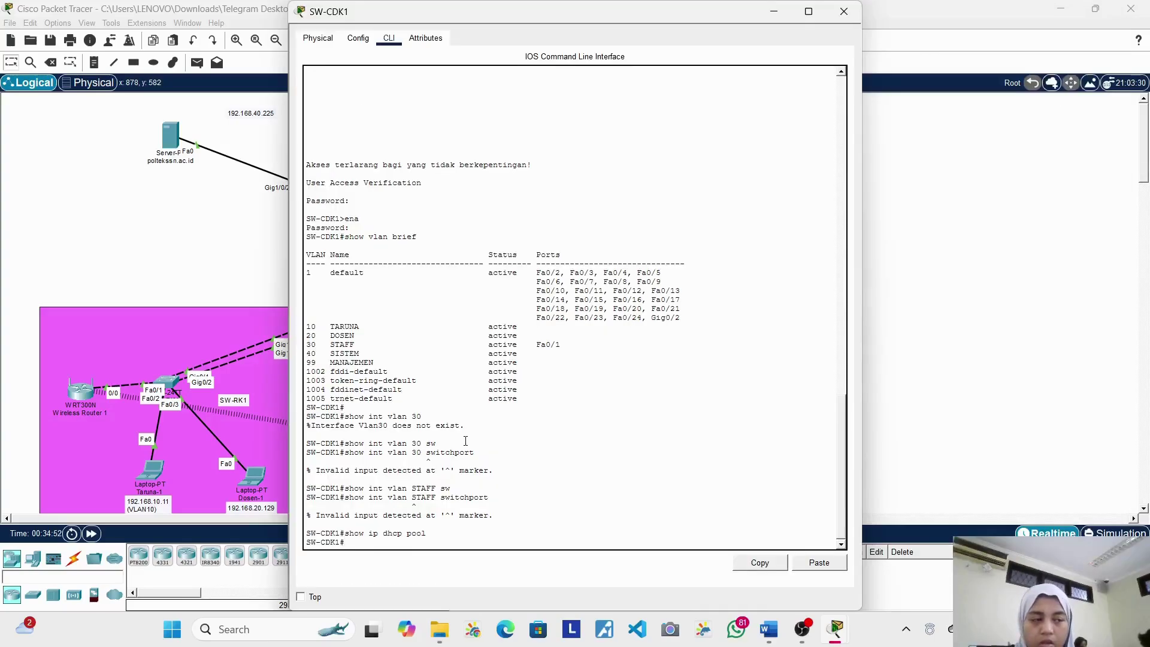
Step: Run 'show clock', 'show ntp status' and 'show ntp associations' on SW-CDK1
text(show clock)
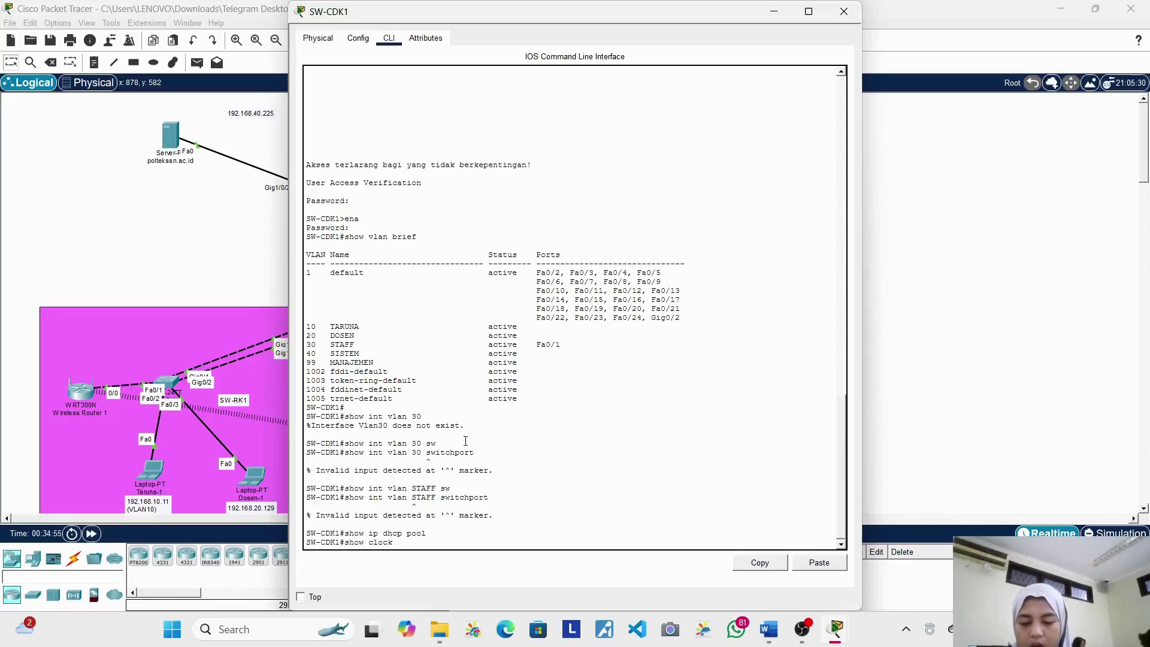
key(Return)
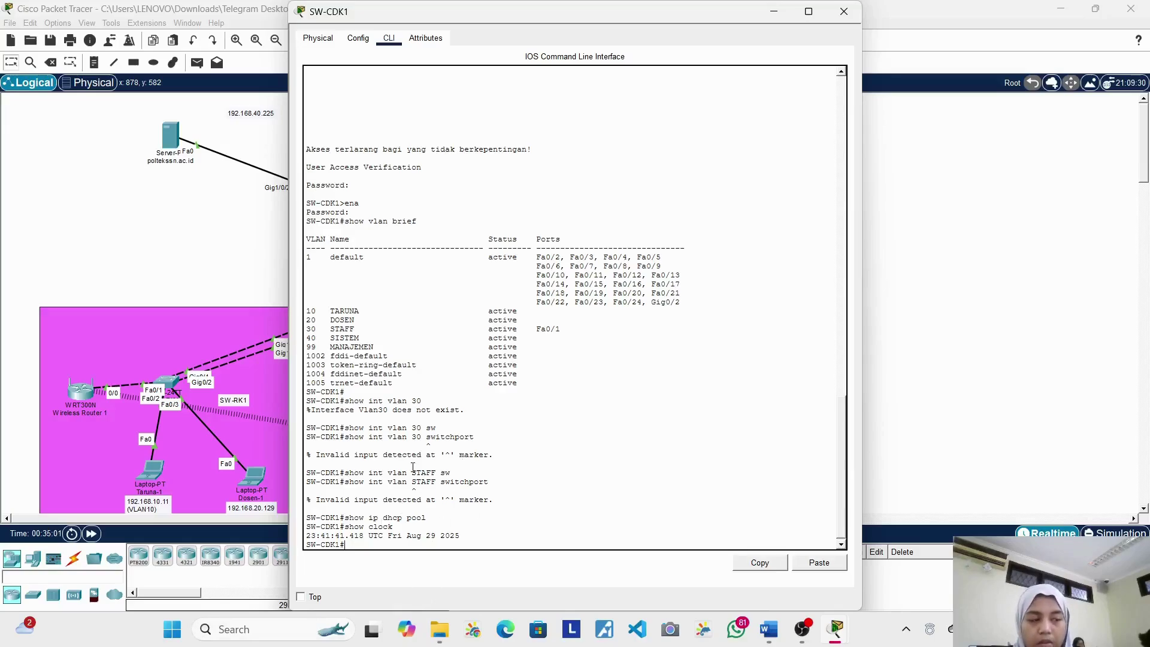
text(show)
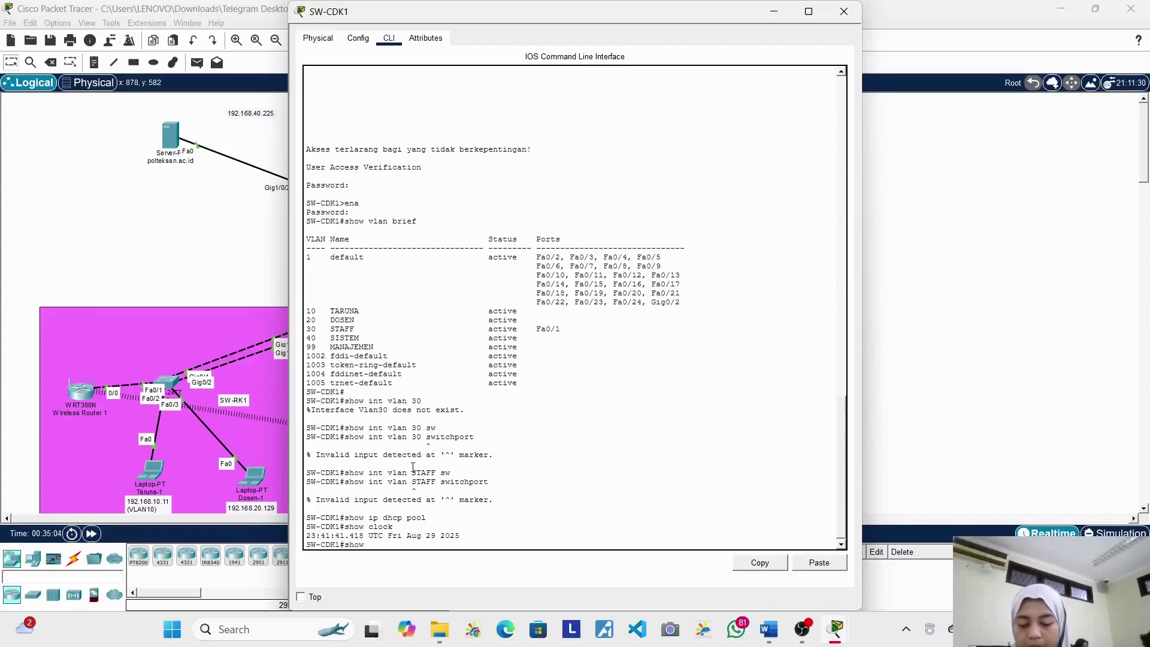
text( ntp statt)
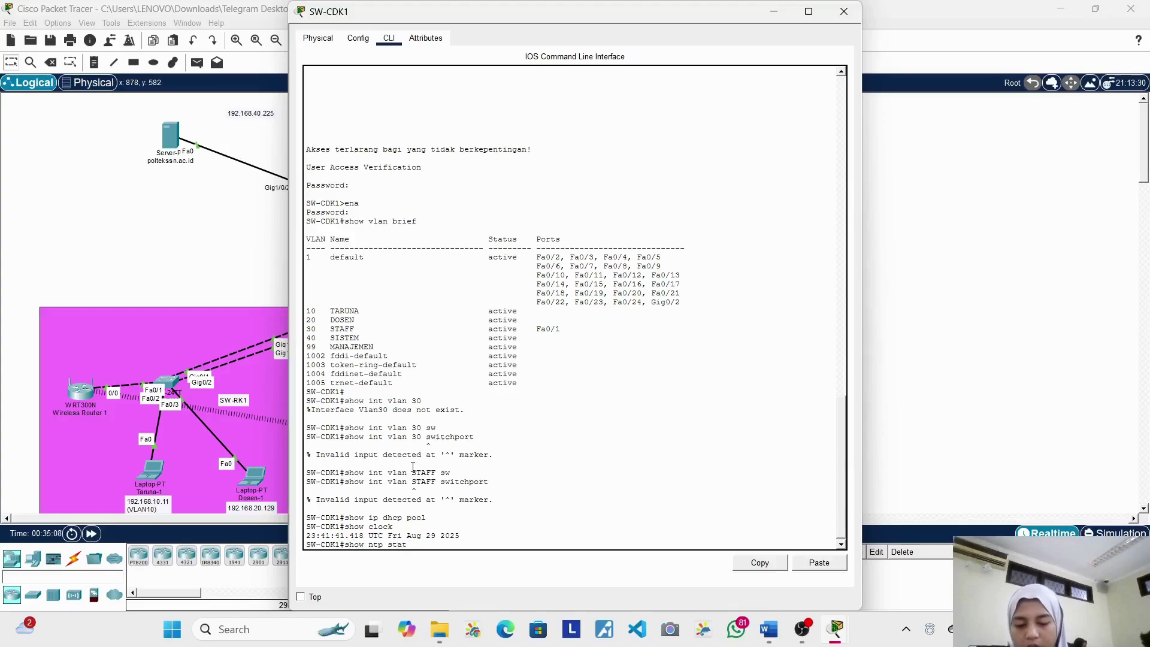
key(Return)
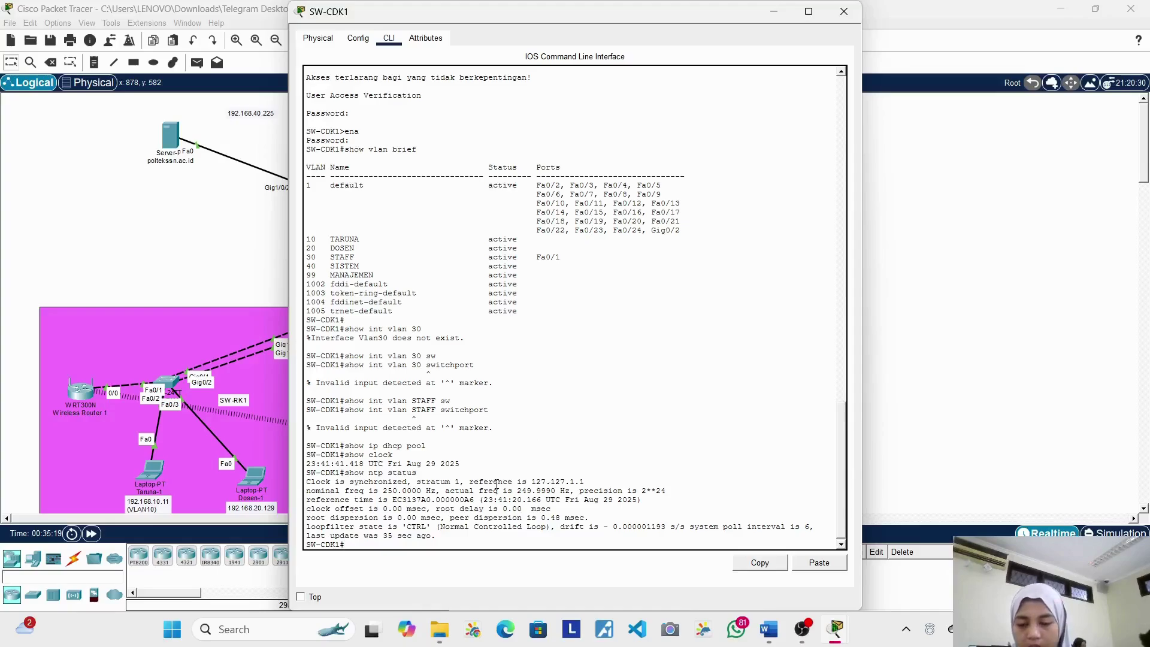
text(snow)
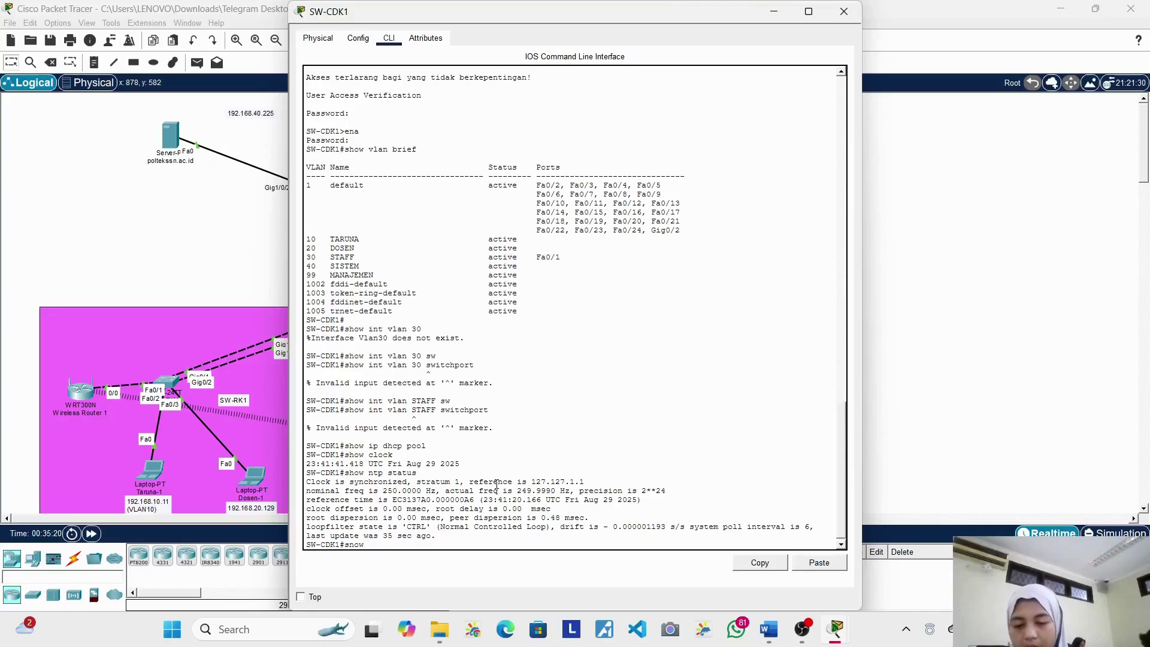
key(BackSpace)
key(BackSpace)
text(how )
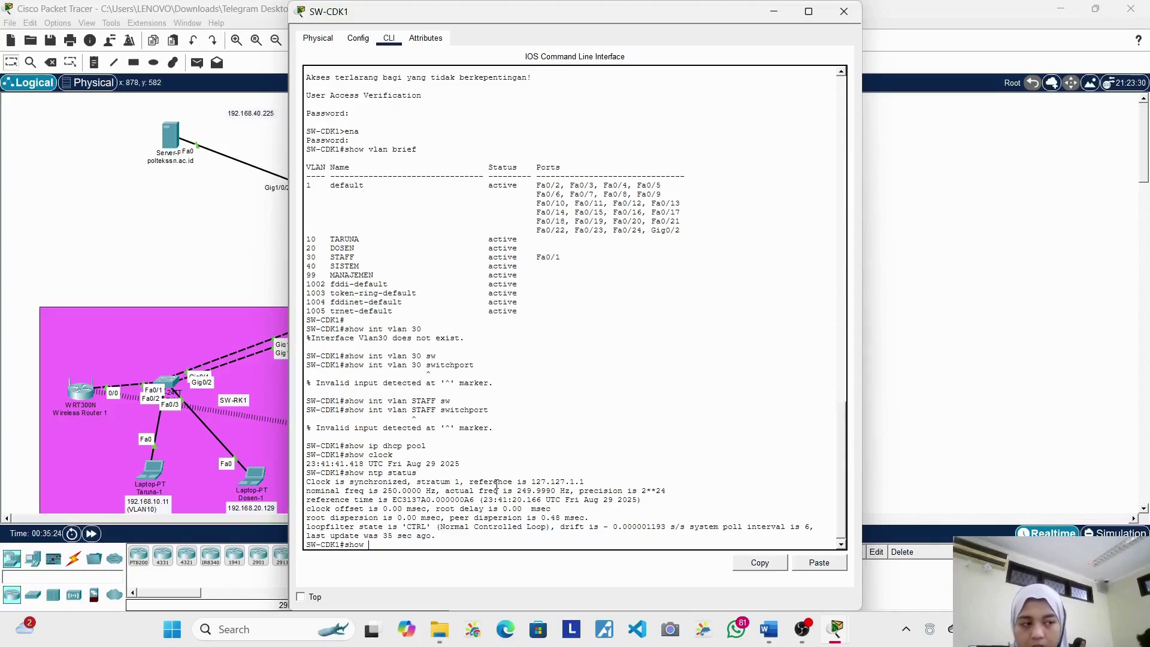
text(ntp)
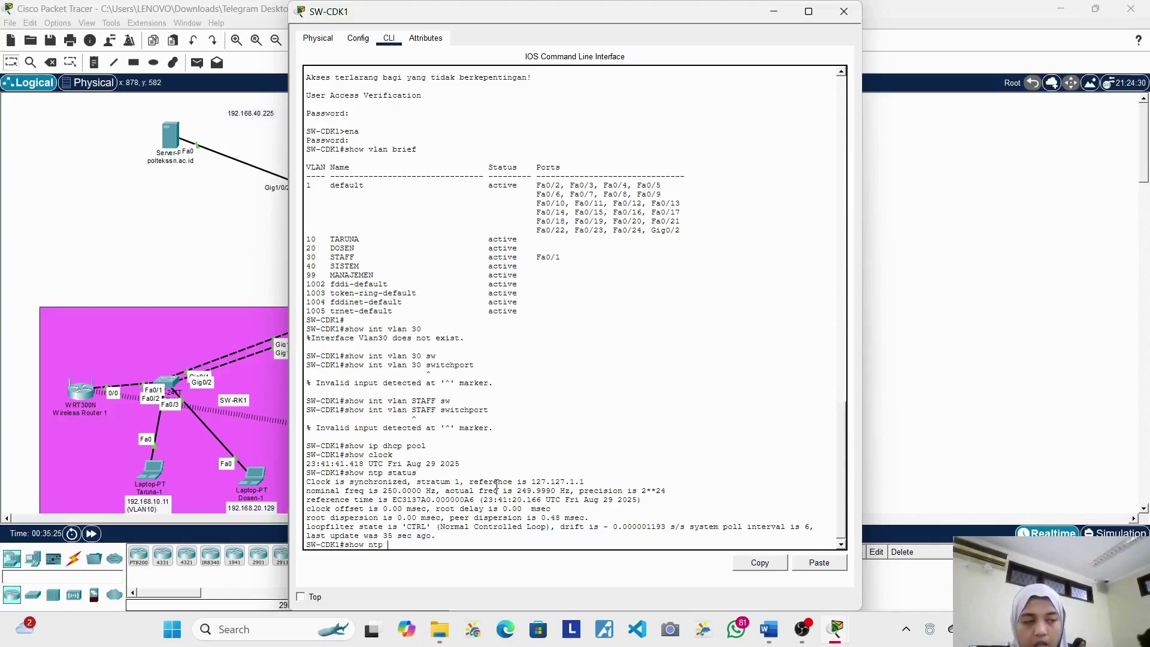
text( asso)
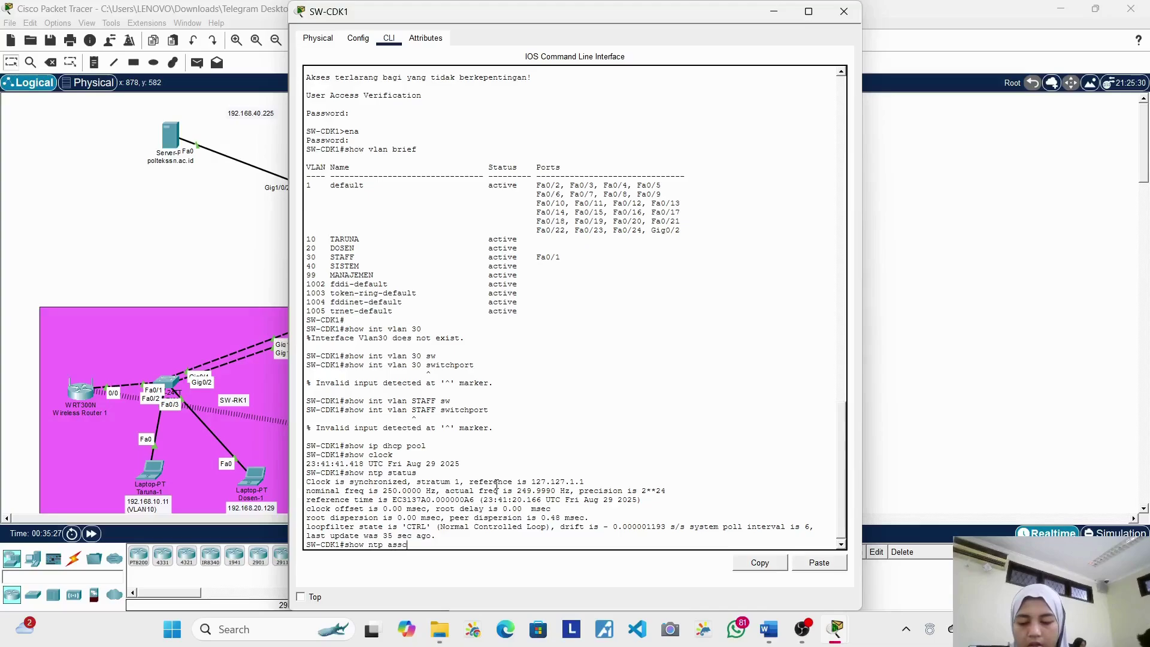
text(ciate)
key(Tab)
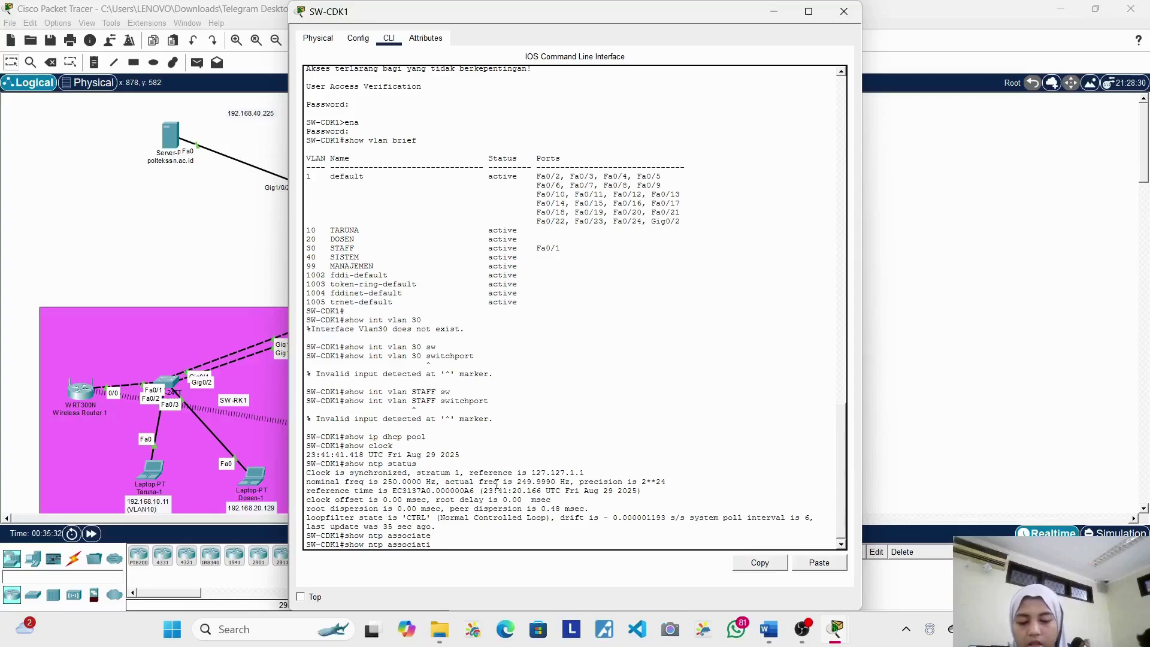
text(ns)
key(Return)
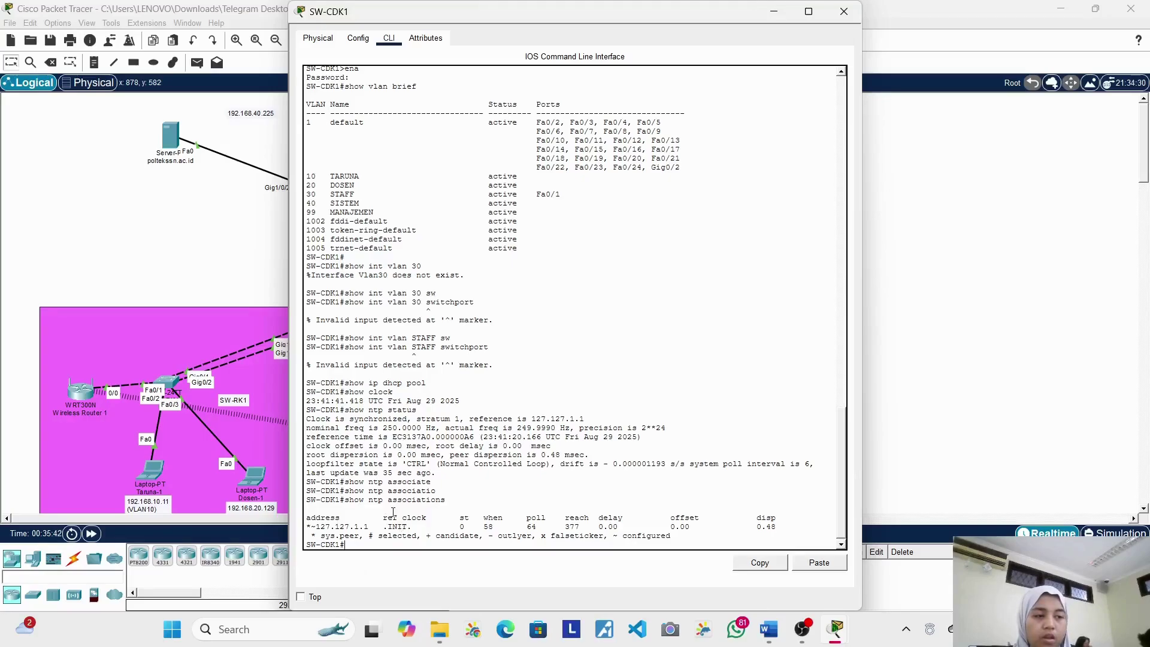
Step: Close SW-CDK1 and log into RTR-PSSN's console with privileged access
click(844, 11)
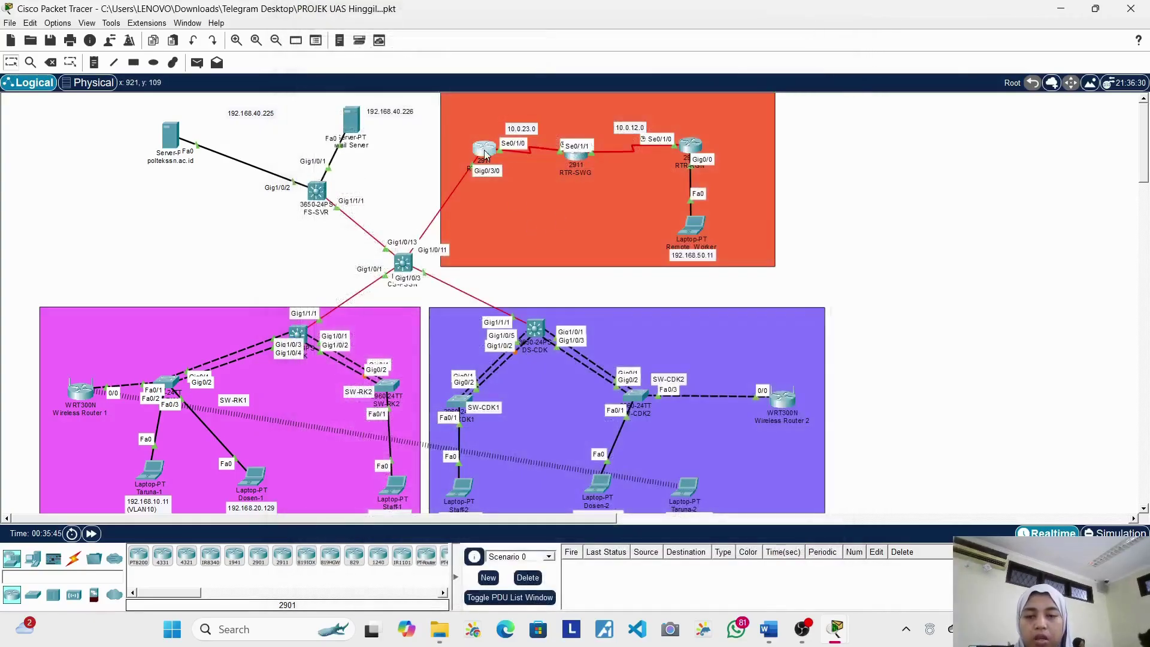
click(485, 151)
key(Return)
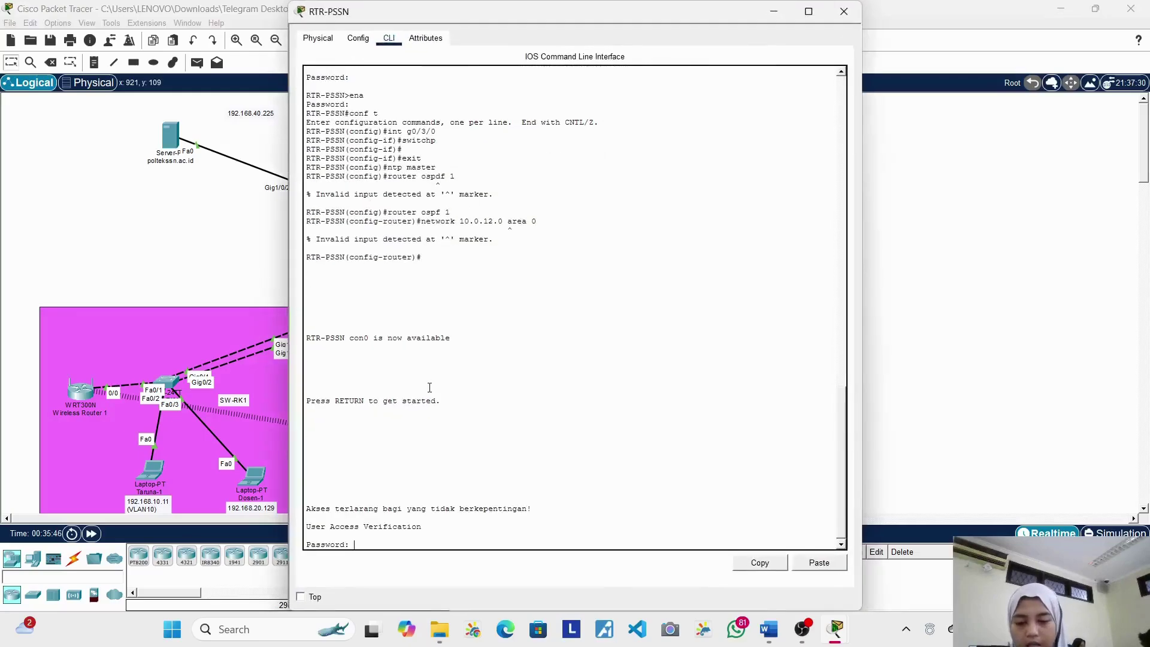
key(Return)
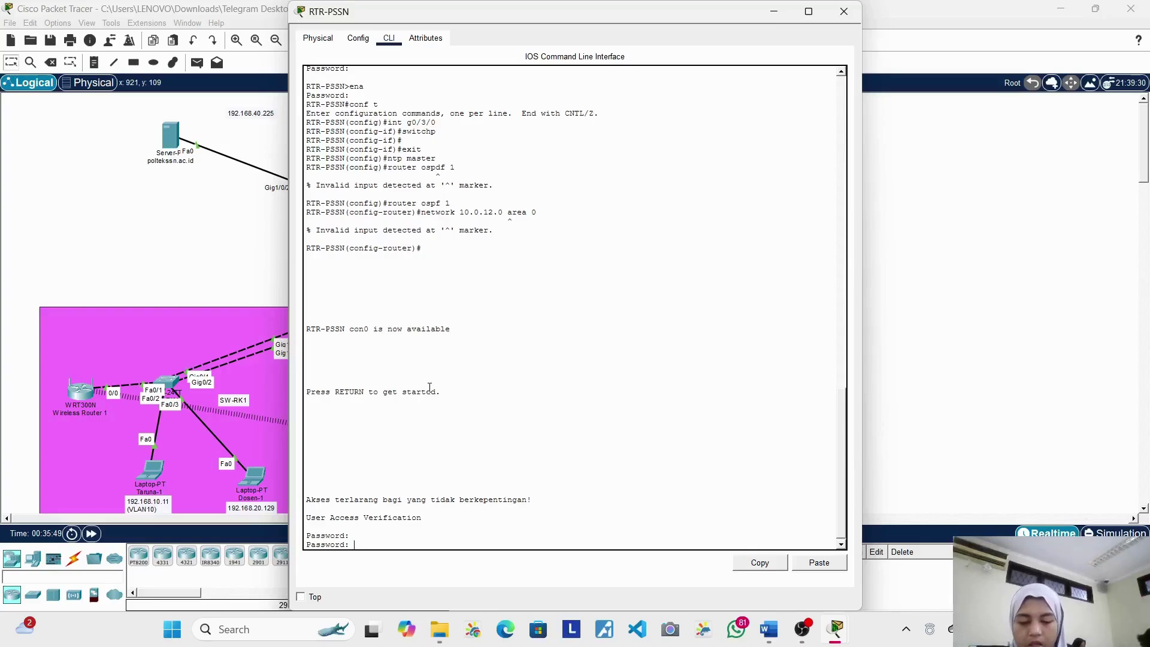
key(Return)
text(ena)
key(Return)
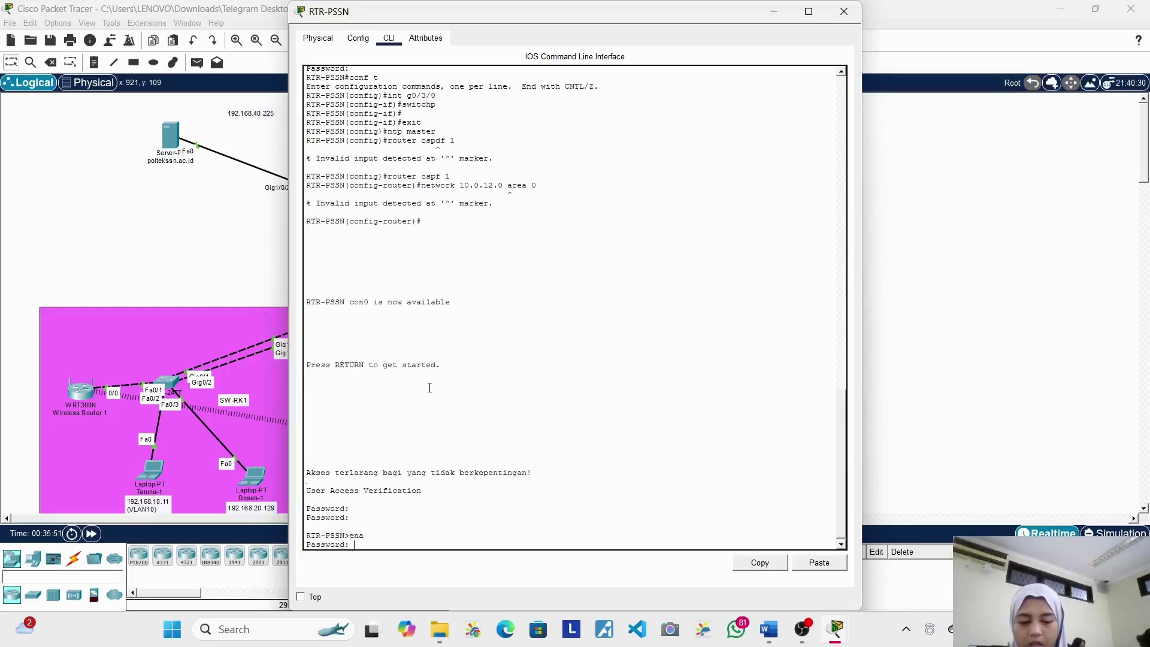
key(Return)
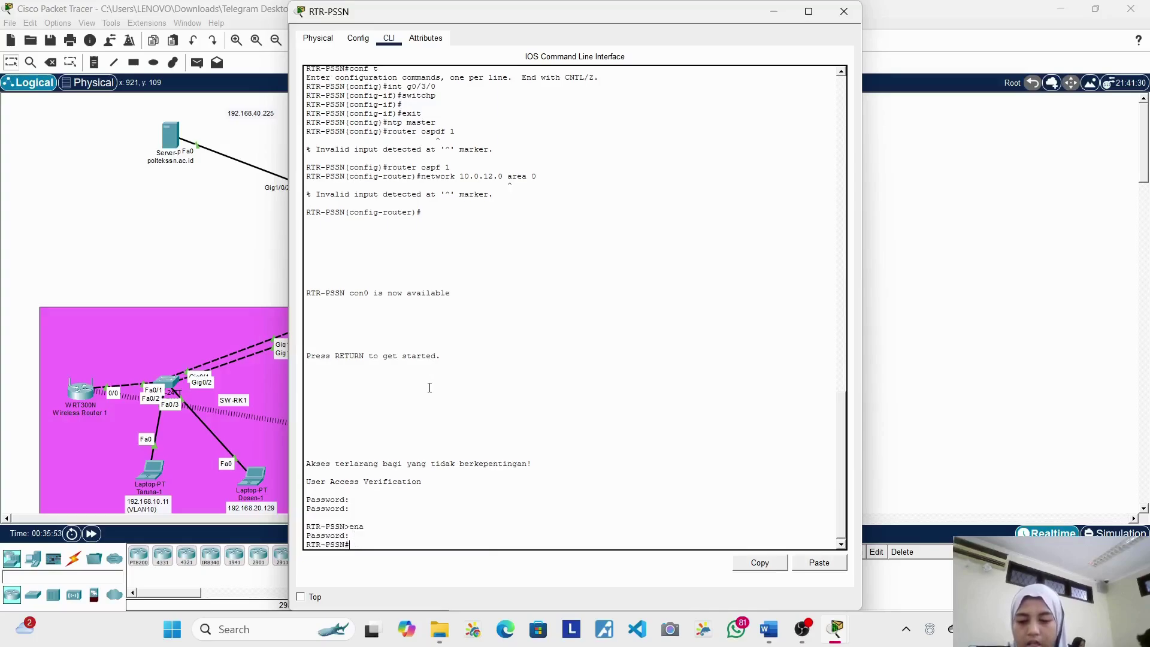
Step: Run 'show ip route' on RTR-PSSN and page through its OSPF routes
text(show ip rou)
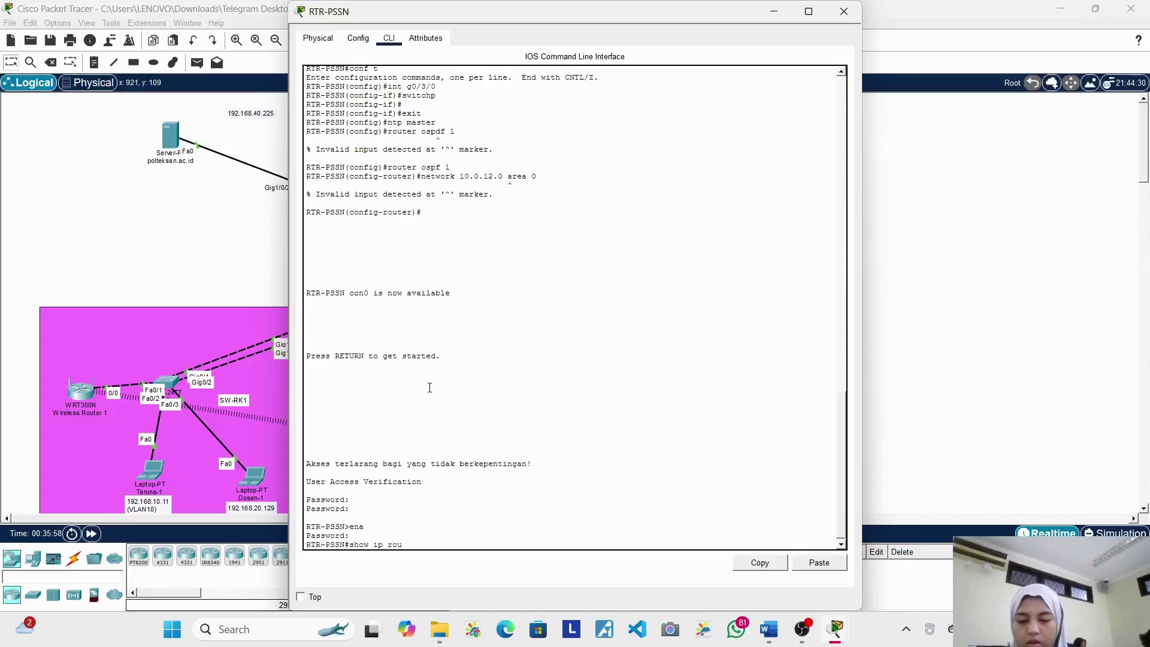
text(te)
key(Return)
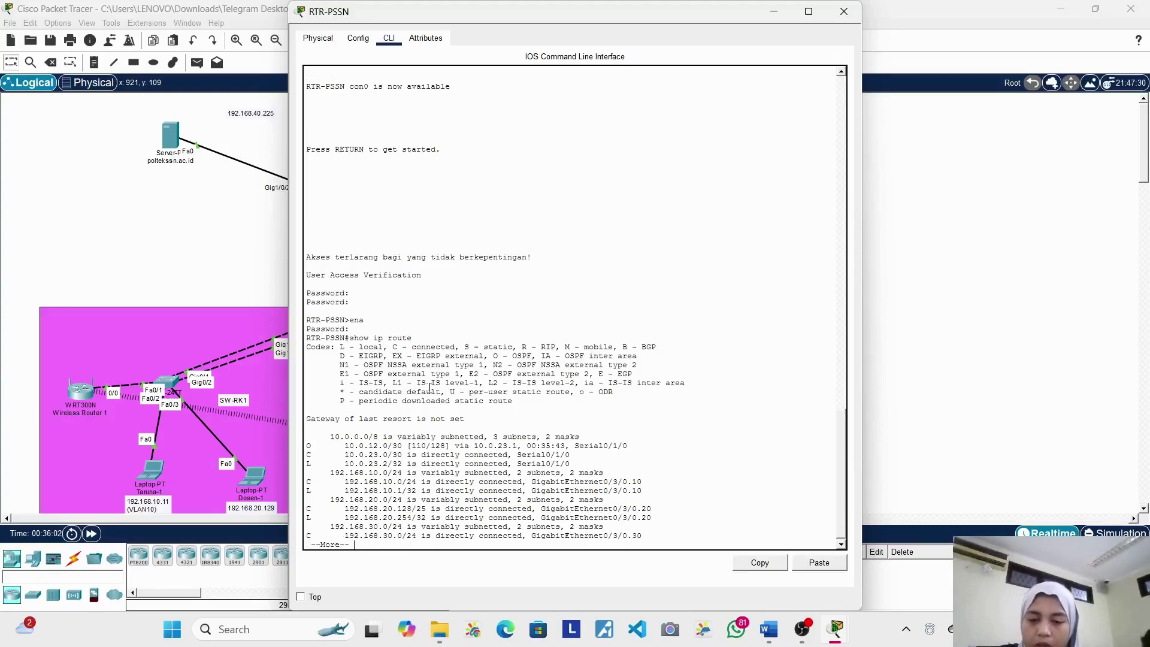
key(Return)
key(Return)
key(Return)
key(Return)
key(Return)
key(Return)
key(Return)
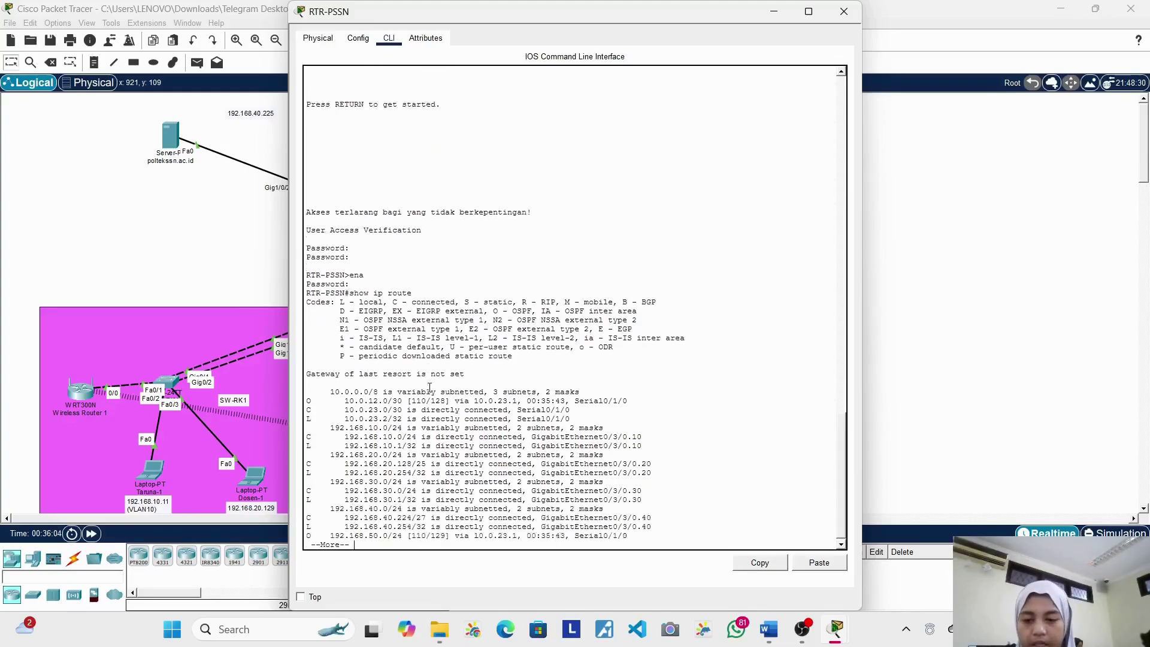